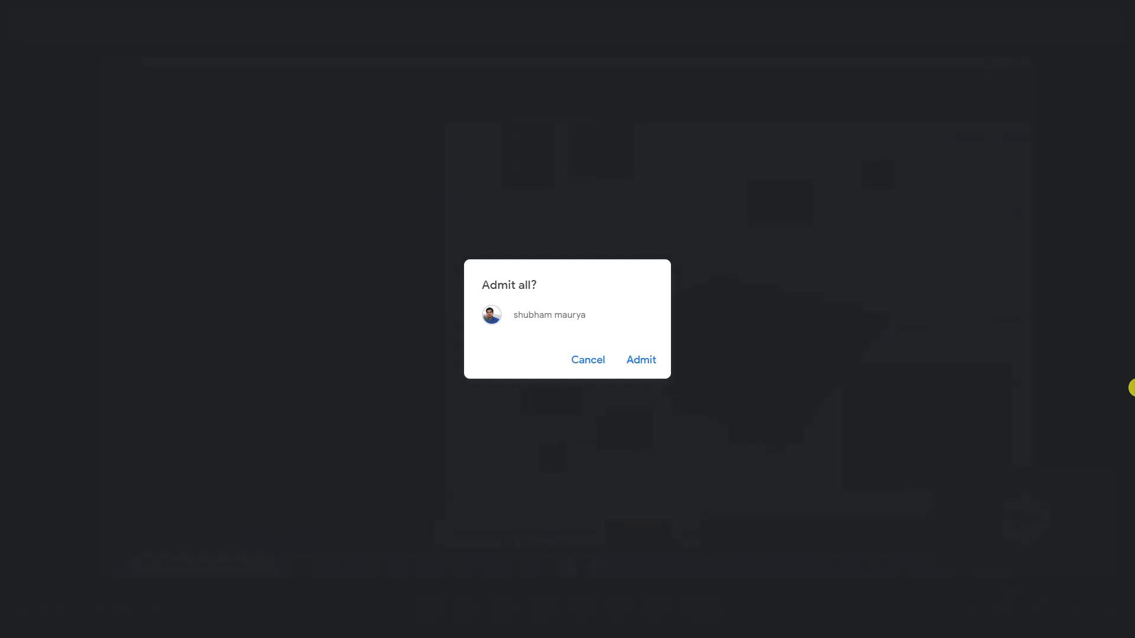
Examine the geometry preview from several angles in the 3D background view, then return to the node view
{"action": "scroll", "coordinate": [670, 212], "scroll_direction": "up", "scroll_amount": 5}
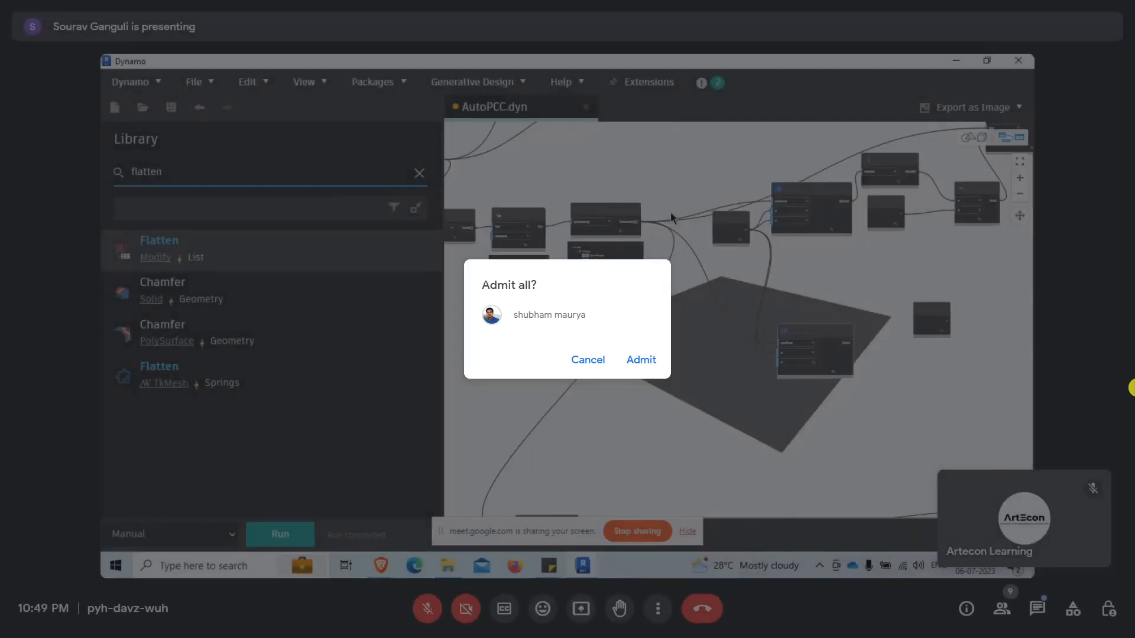
{"action": "scroll", "coordinate": [633, 212], "scroll_direction": "down", "scroll_amount": 3}
{"action": "middle_click_drag", "start_coordinate": [587, 498], "coordinate": [575, 366]}
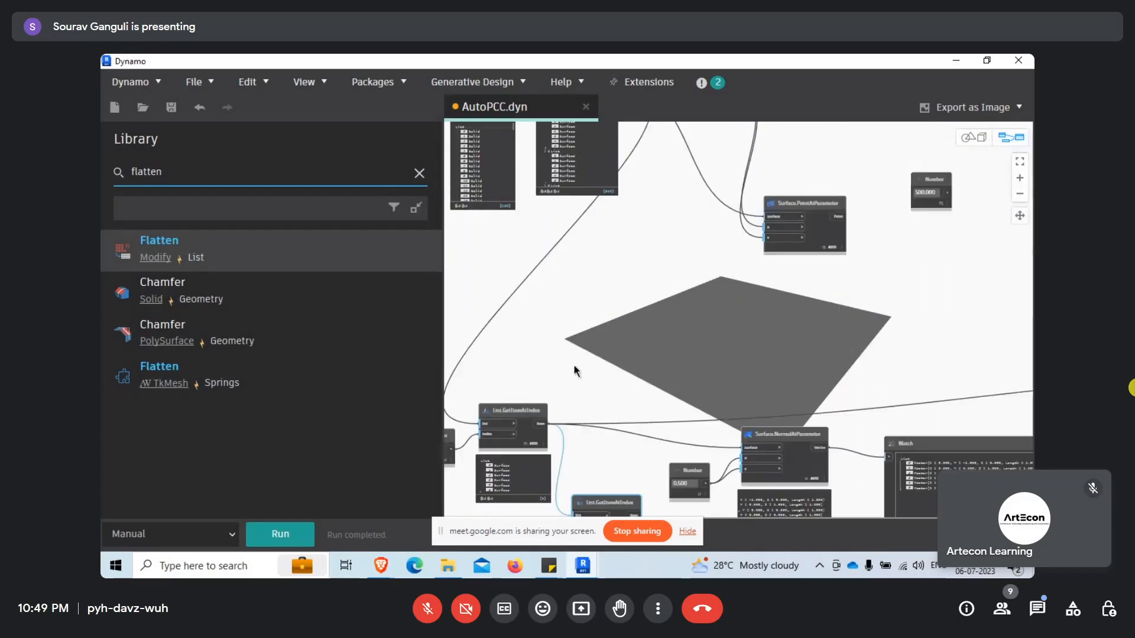
{"action": "left_click", "coordinate": [516, 416]}
{"action": "right_click", "coordinate": [516, 416]}
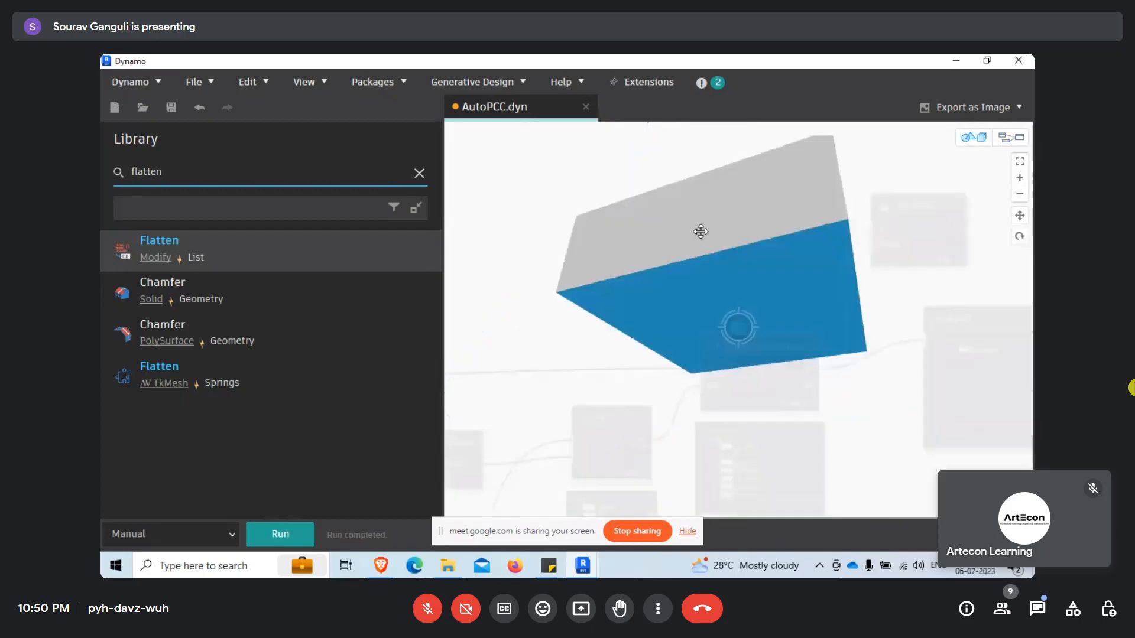
{"action": "right_click_drag", "start_coordinate": [701, 232], "coordinate": [628, 223]}
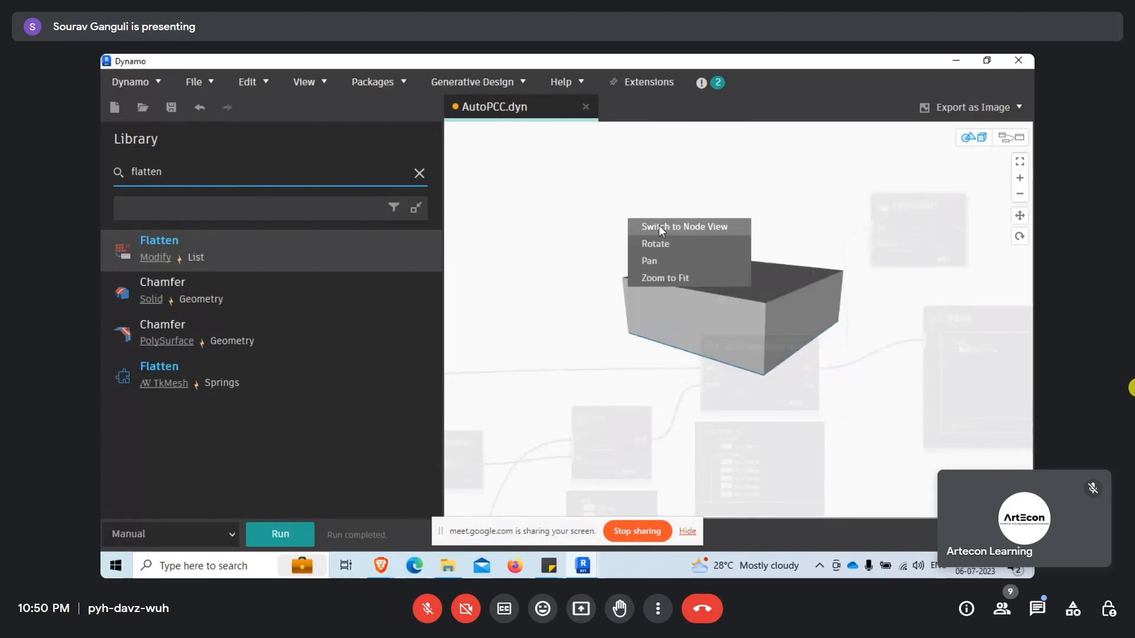
{"action": "left_click", "coordinate": [659, 225]}
Inspect the output lists of the List.FilterByBoolMask and List.Flatten nodes
{"action": "scroll", "coordinate": [627, 289], "scroll_direction": "up", "scroll_amount": 5}
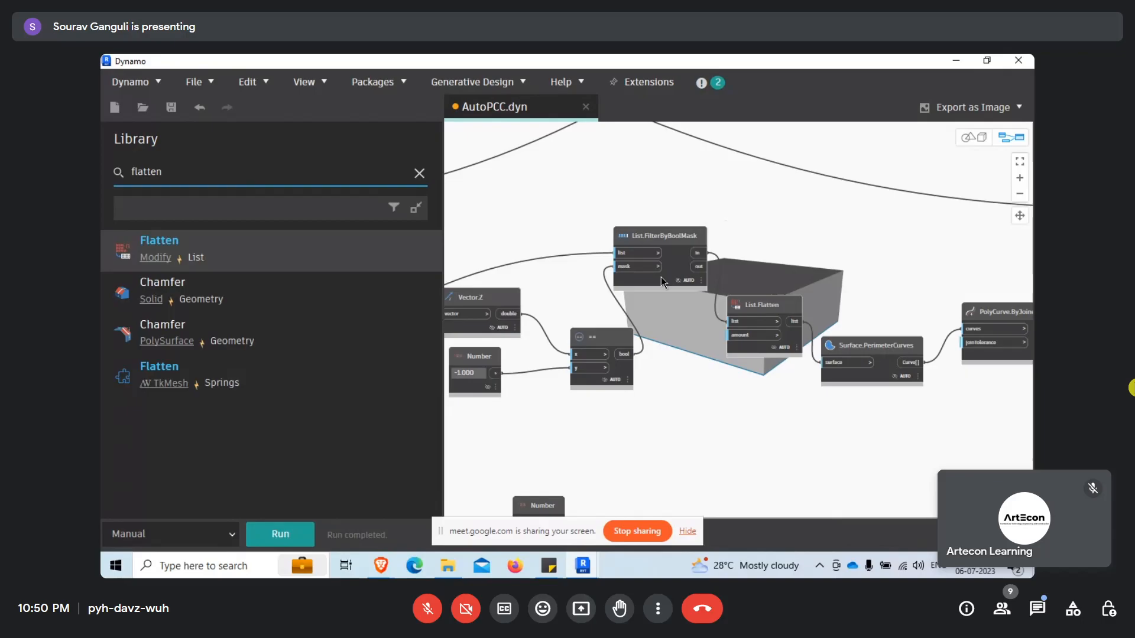
{"action": "mouse_move", "coordinate": [672, 276]}
{"action": "mouse_move", "coordinate": [699, 305]}
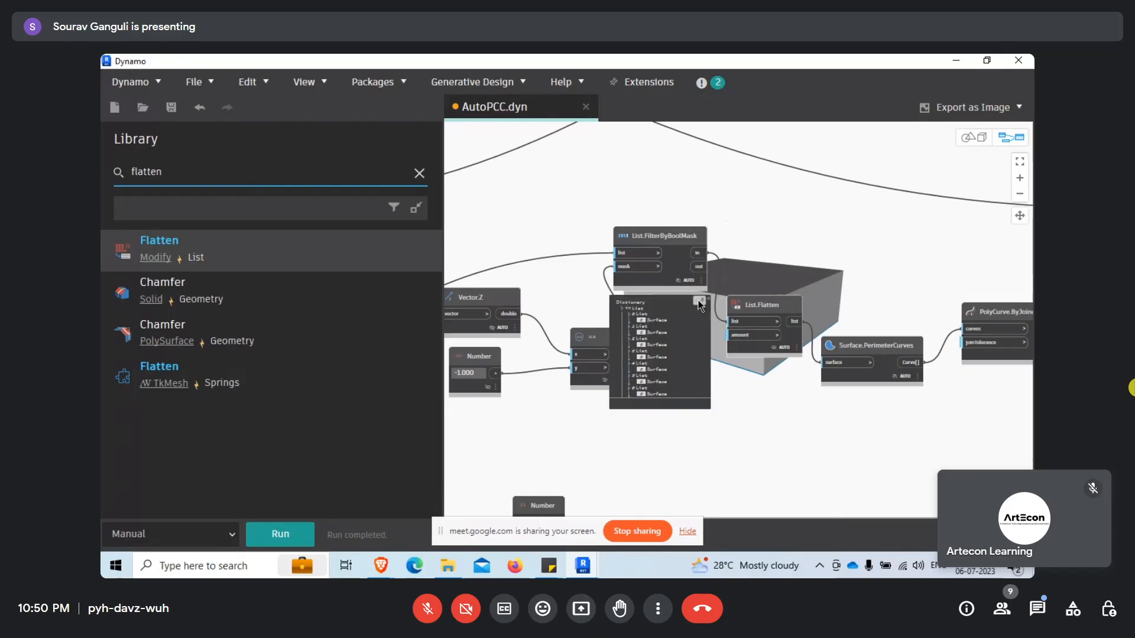
{"action": "left_click", "coordinate": [791, 347]}
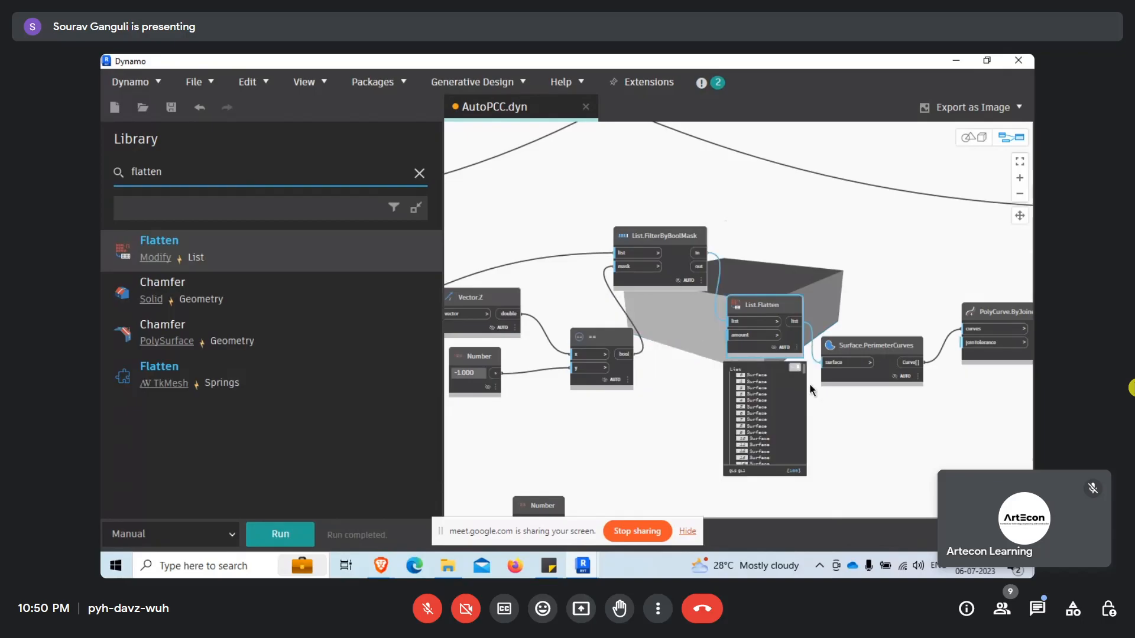
{"action": "middle_click_drag", "start_coordinate": [858, 440], "coordinate": [662, 443]}
Inspect the outputs of Surface.PerimeterCurves and PolyCurve.ByJoinedCurves, and shift the PolyCurve.ByJoinedCurves node slightly downward
{"action": "mouse_move", "coordinate": [695, 370]}
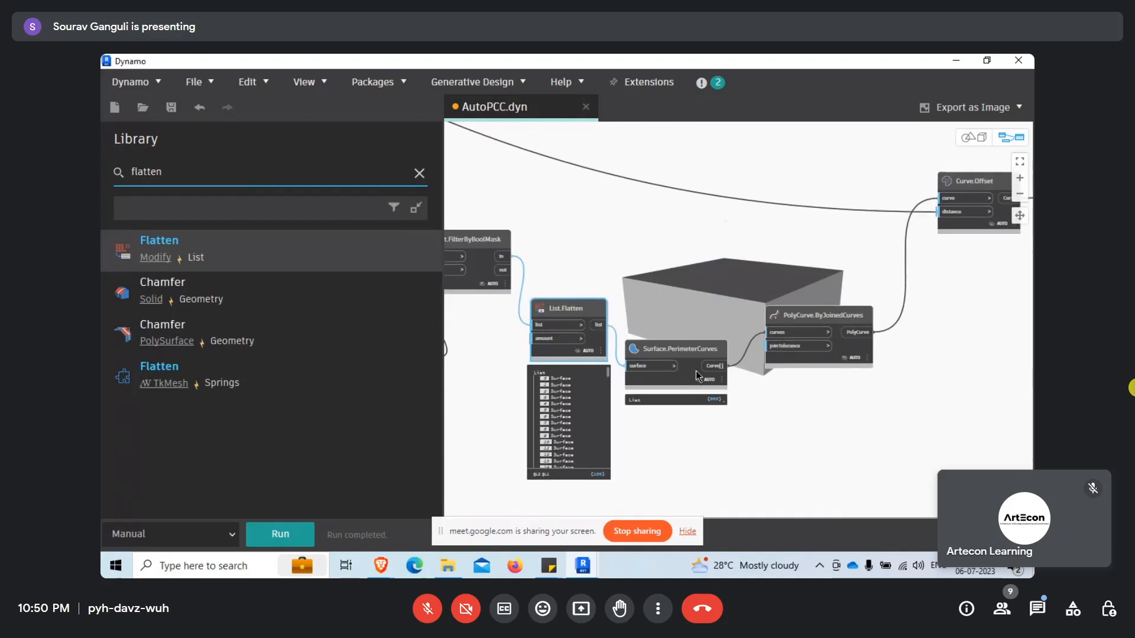
{"action": "mouse_move", "coordinate": [718, 407]}
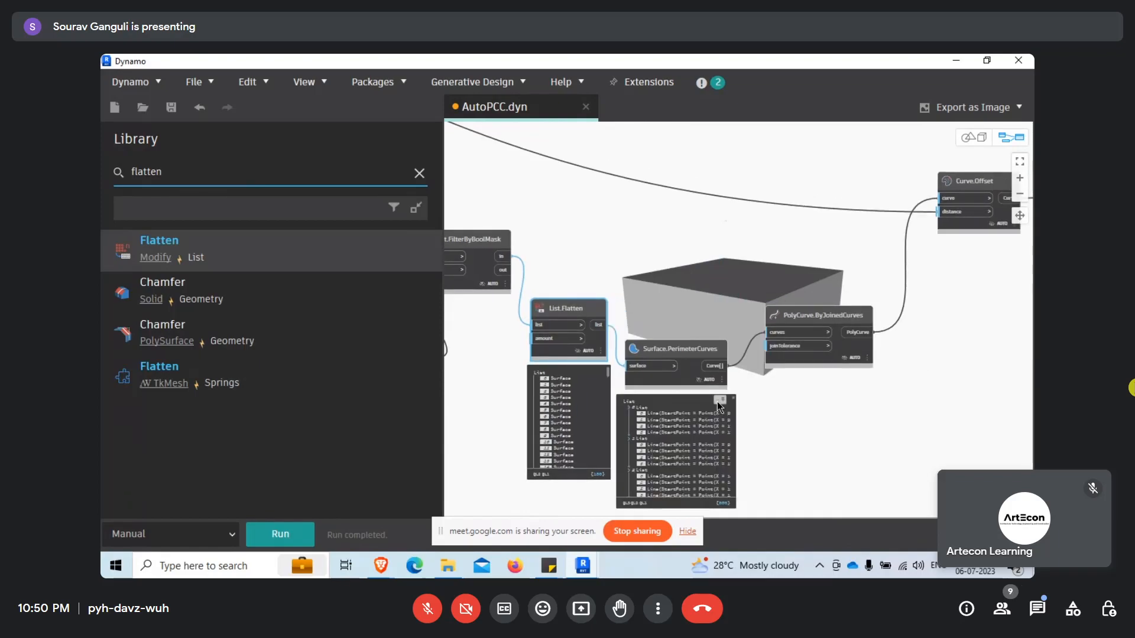
{"action": "mouse_move", "coordinate": [848, 358]}
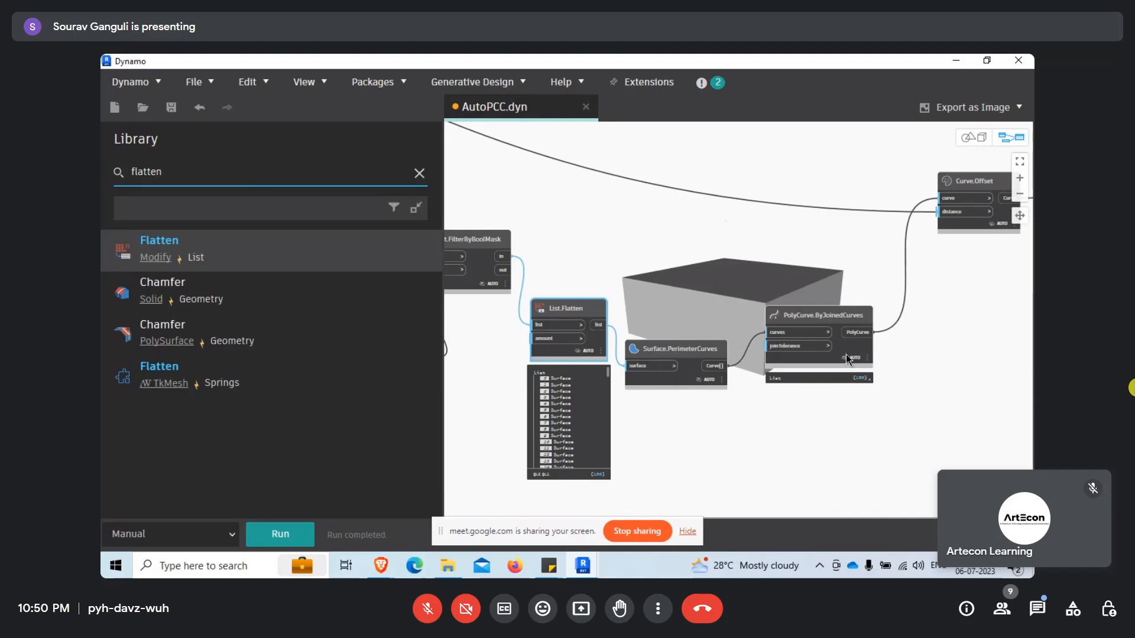
{"action": "mouse_move", "coordinate": [864, 381]}
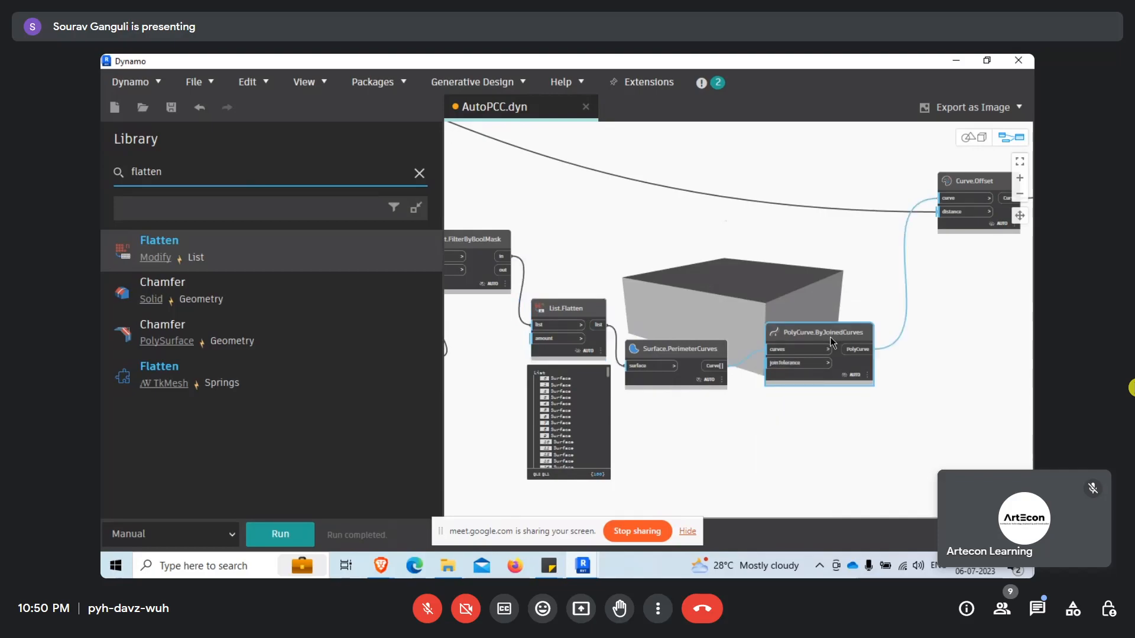
{"action": "left_click_drag", "start_coordinate": [852, 315], "coordinate": [848, 343]}
Inspect the Curve.Offset output and the Floor.ByOutlineTypeAndLevel node in the To Revit group
{"action": "middle_click_drag", "start_coordinate": [850, 314], "coordinate": [669, 328]}
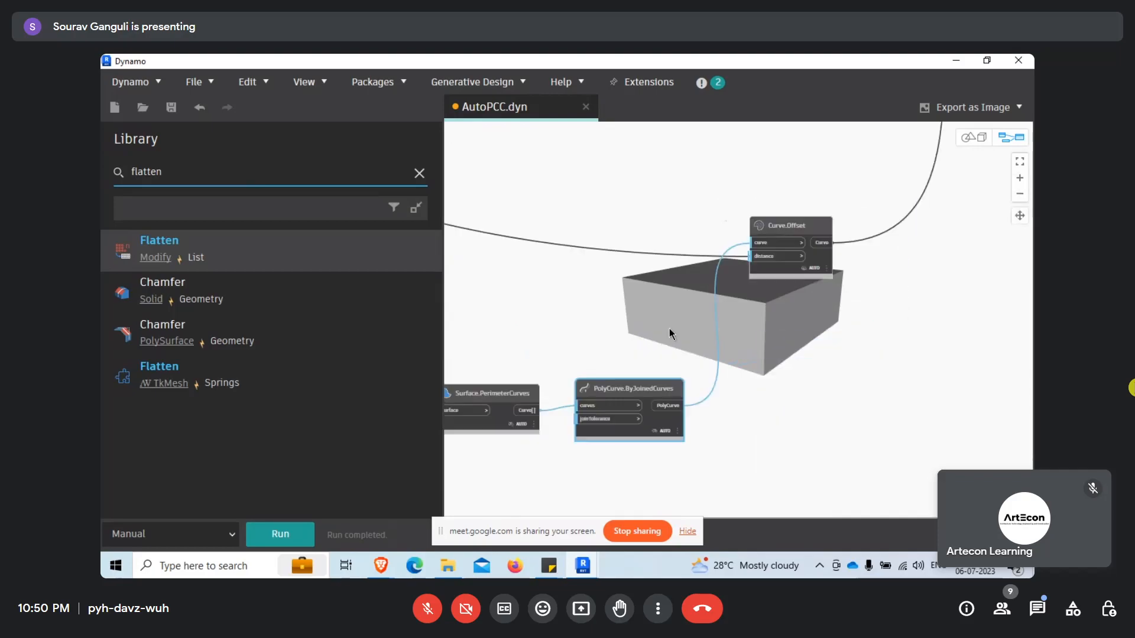
{"action": "scroll", "coordinate": [825, 256], "scroll_direction": "up", "scroll_amount": 2}
{"action": "left_click", "coordinate": [825, 299]}
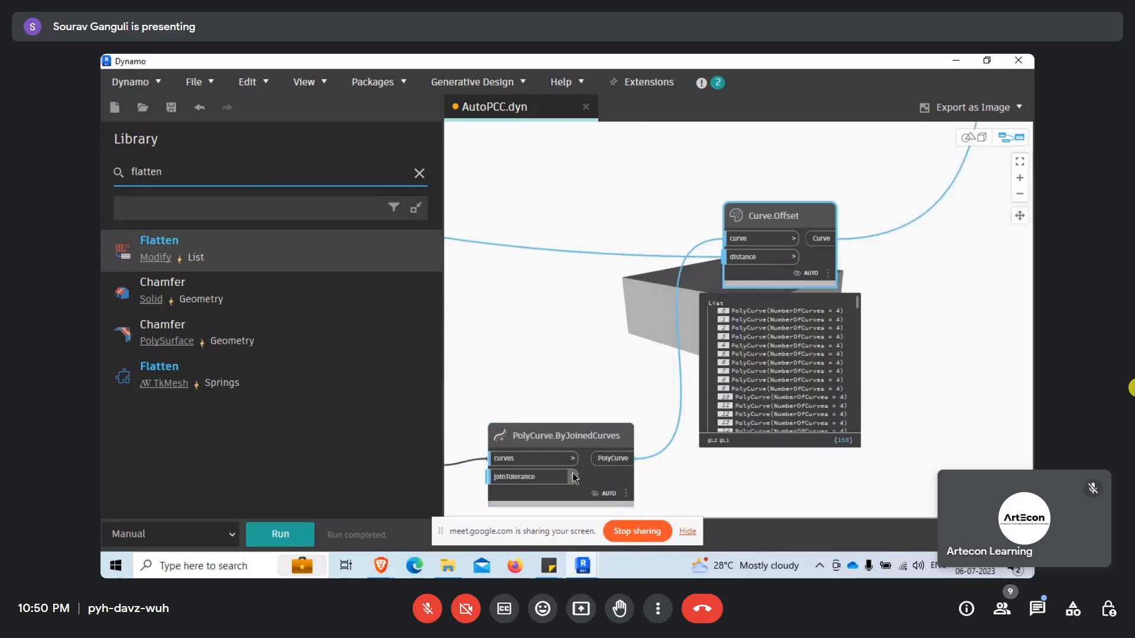
{"action": "middle_click_drag", "start_coordinate": [917, 284], "coordinate": [717, 444]}
{"action": "scroll", "coordinate": [717, 441], "scroll_direction": "down", "scroll_amount": 3}
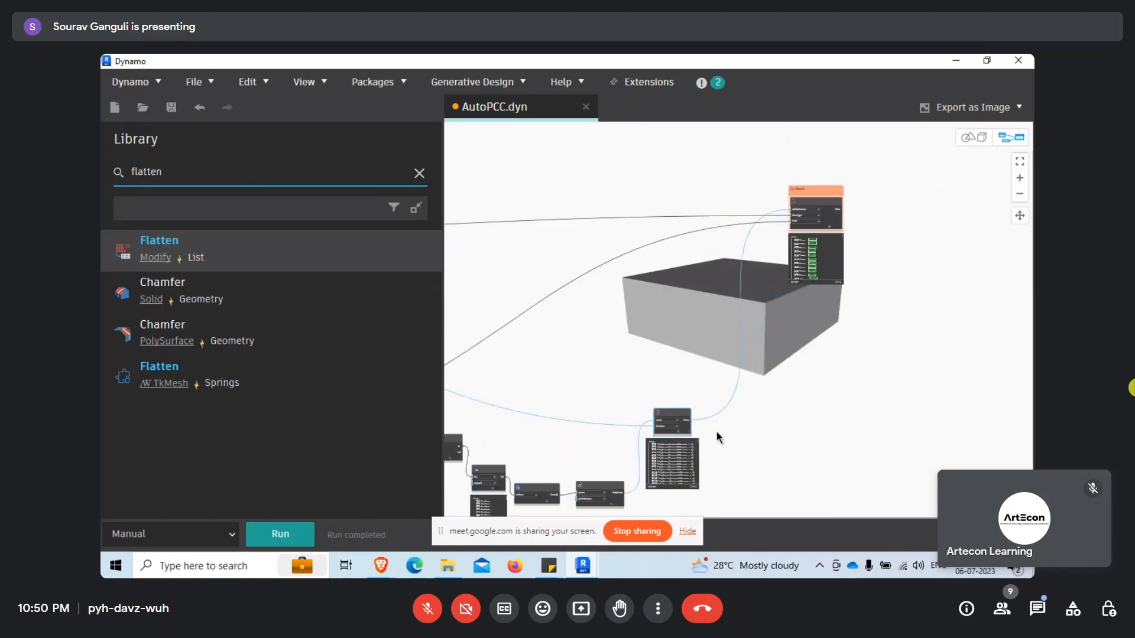
{"action": "scroll", "coordinate": [830, 203], "scroll_direction": "up", "scroll_amount": 3}
{"action": "scroll", "coordinate": [830, 203], "scroll_direction": "up", "scroll_amount": 1}
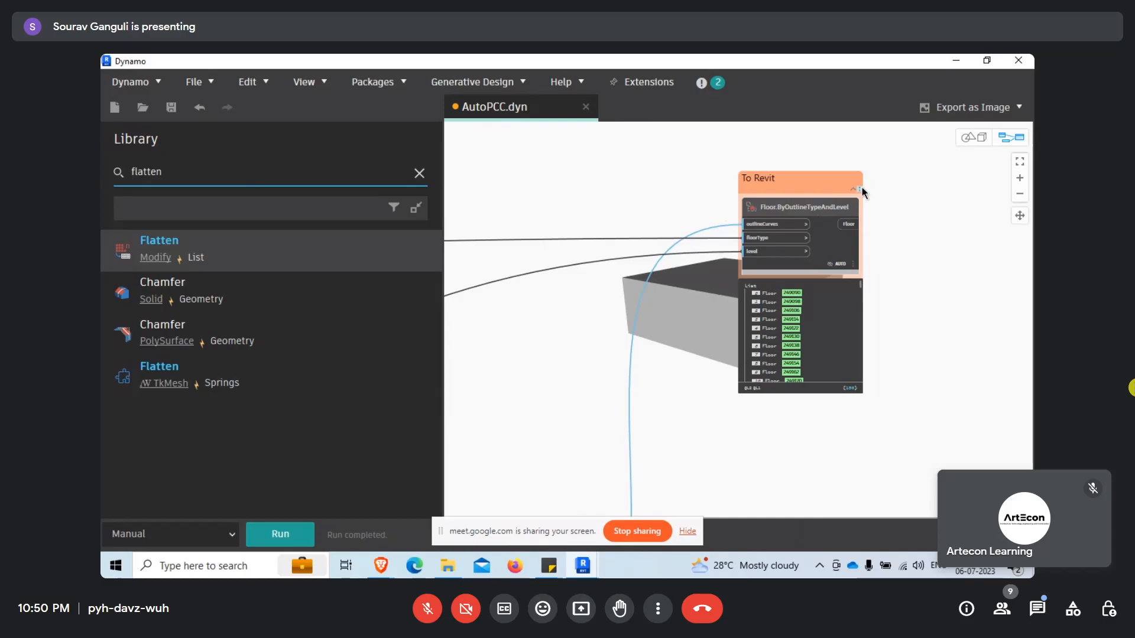
Review the overall layout of the AutoPCC.dyn graph, including its lower branch of nodes
{"action": "scroll", "coordinate": [862, 192], "scroll_direction": "down", "scroll_amount": 5}
{"action": "middle_click_drag", "start_coordinate": [747, 493], "coordinate": [771, 459]}
{"action": "scroll", "coordinate": [757, 467], "scroll_direction": "up", "scroll_amount": 5}
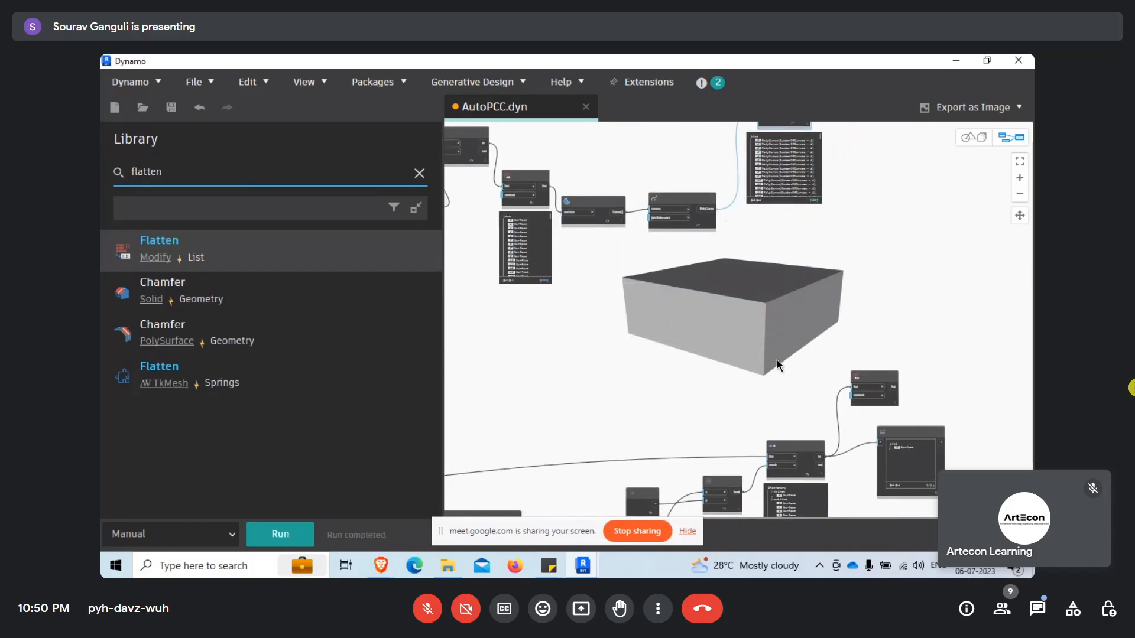
{"action": "scroll", "coordinate": [777, 360], "scroll_direction": "down", "scroll_amount": 4}
{"action": "scroll", "coordinate": [776, 359], "scroll_direction": "down", "scroll_amount": 3}
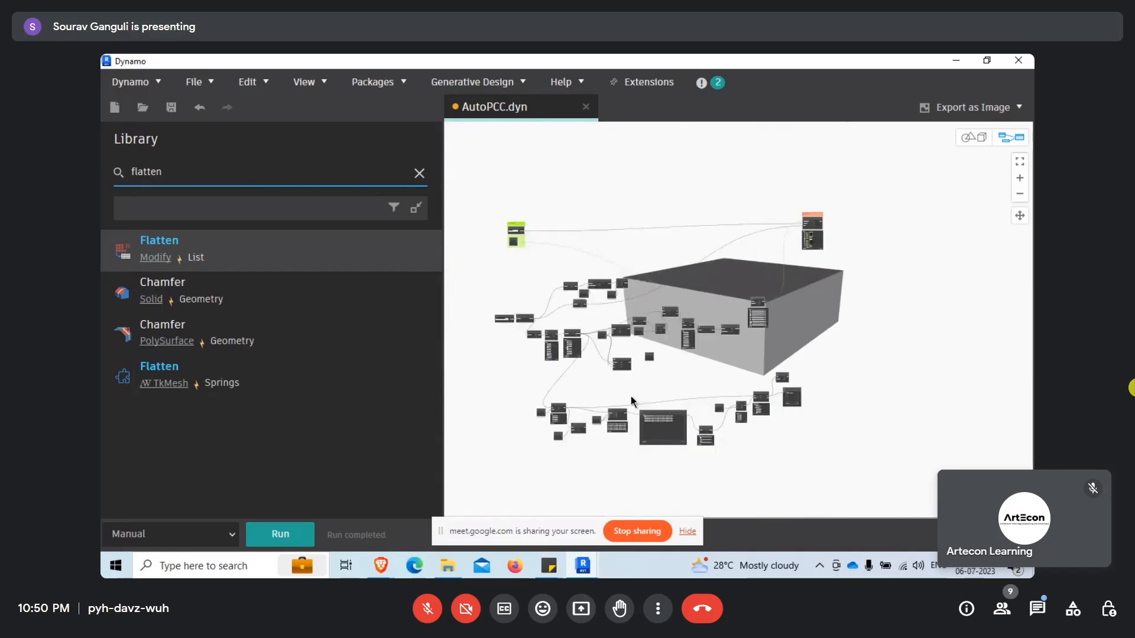
{"action": "scroll", "coordinate": [503, 307], "scroll_direction": "up", "scroll_amount": 1}
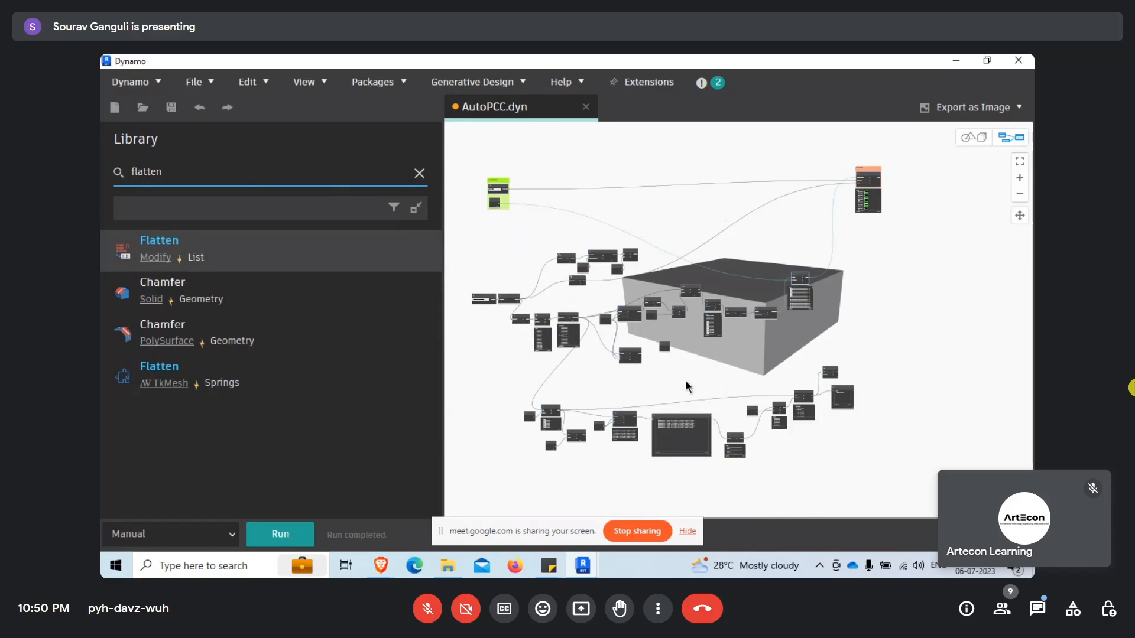
Switch to the Google Meet call in the Brave browser
{"action": "left_click", "coordinate": [379, 571]}
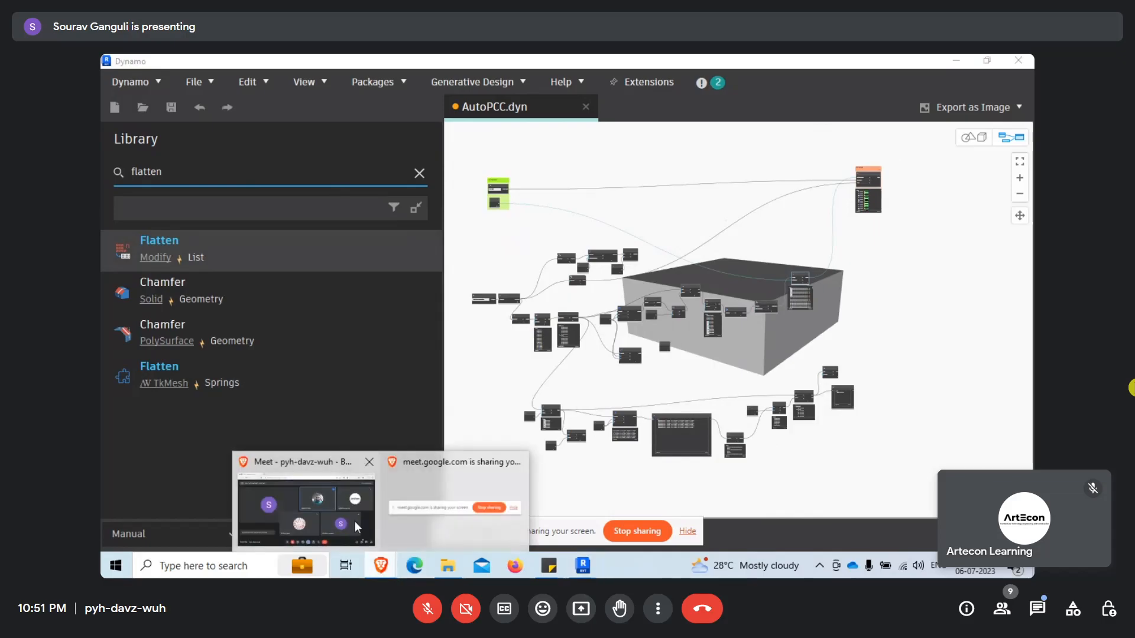
{"action": "left_click", "coordinate": [347, 521]}
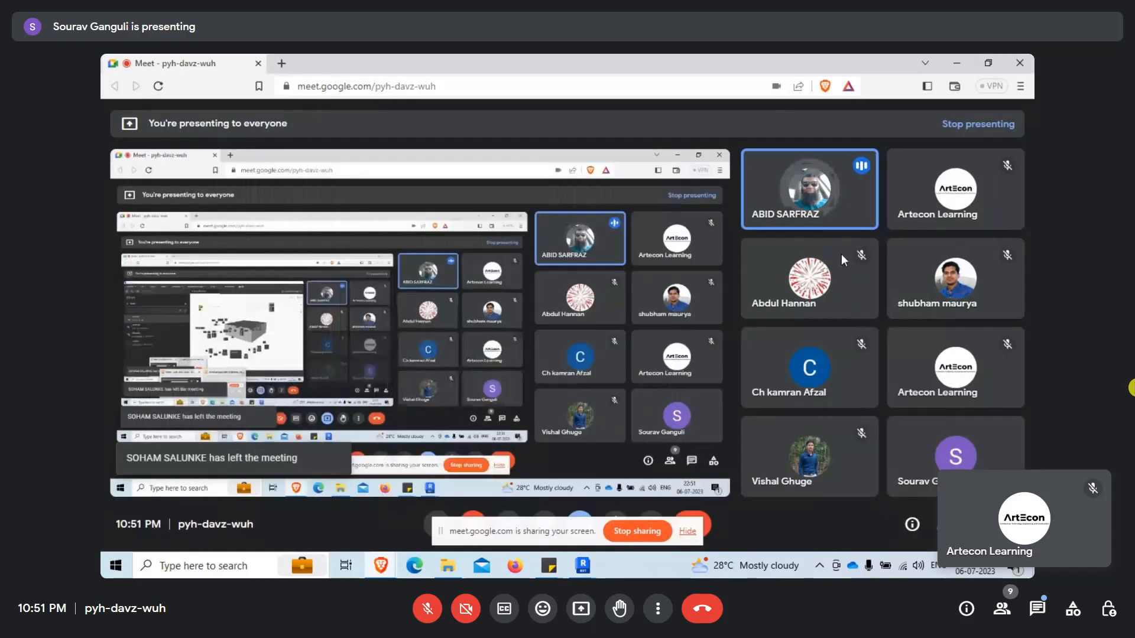
{"action": "left_click", "coordinate": [959, 64]}
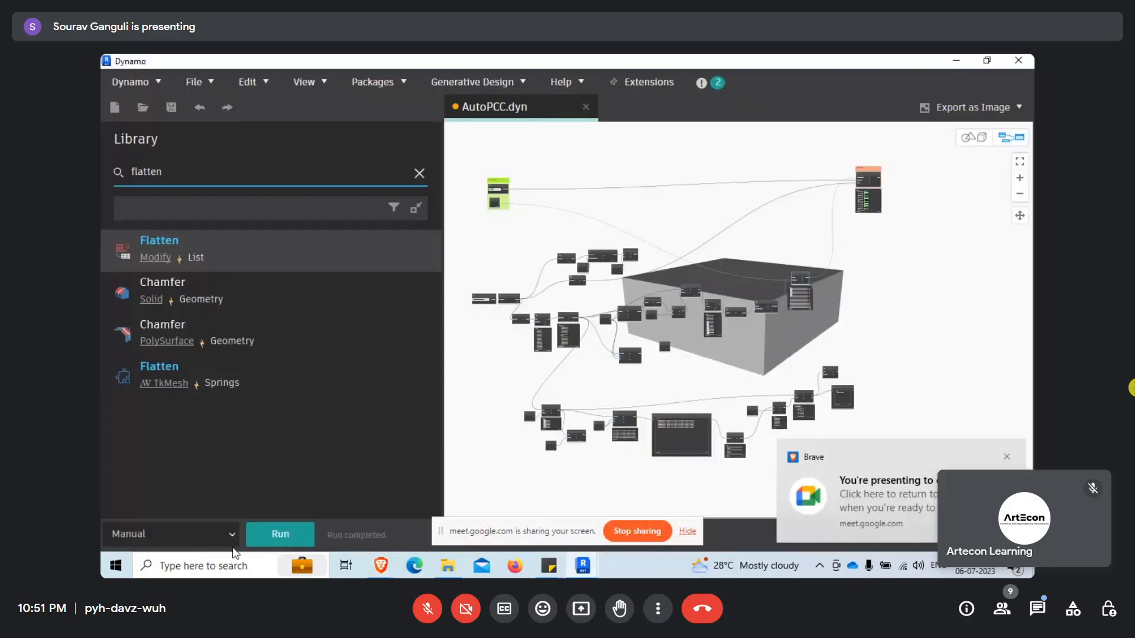
{"action": "left_click", "coordinate": [380, 566]}
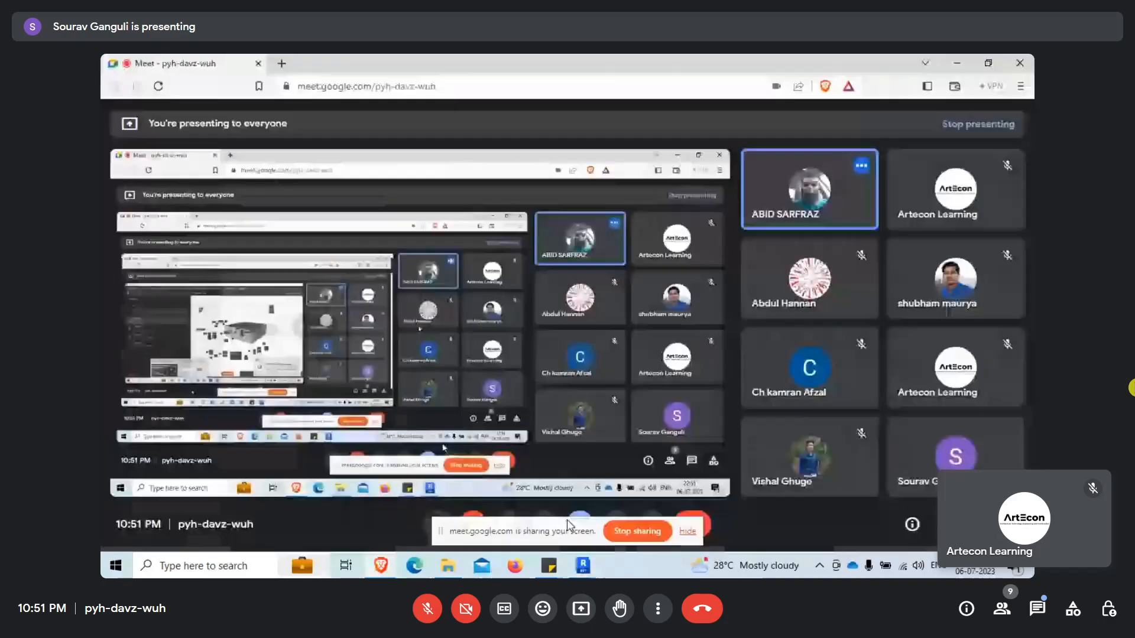
{"action": "left_click", "coordinate": [703, 530]}
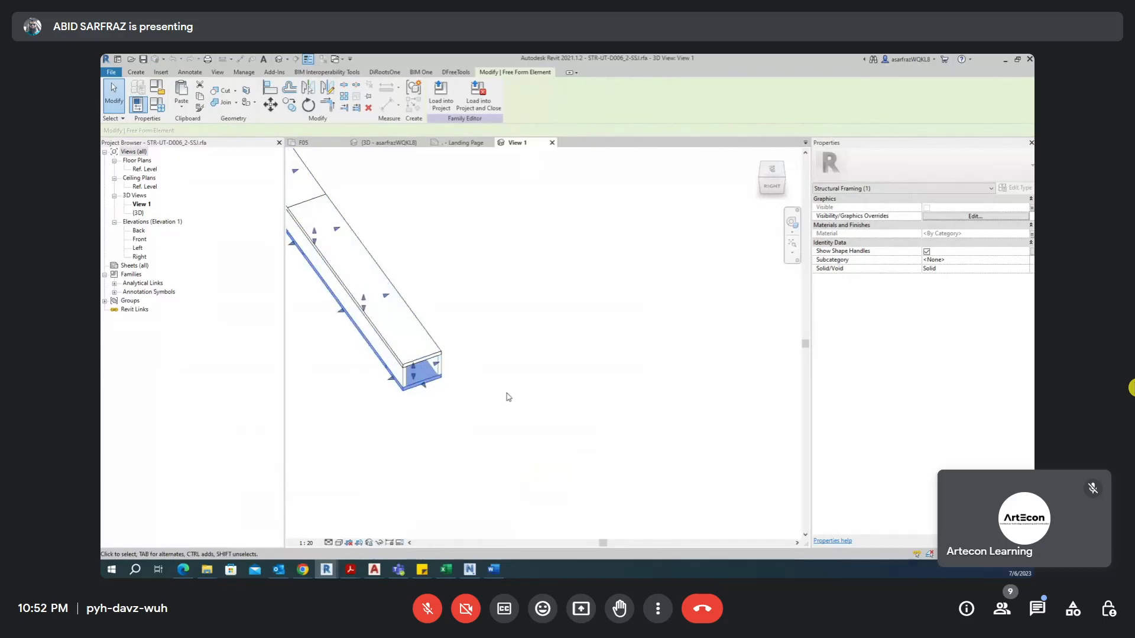
Close the structural framing family's 3D view and select the tunnel's STR-UT-W006_2-SSJ framing element in the project 3D view
{"action": "middle_click_drag", "start_coordinate": [522, 370], "coordinate": [526, 373]}
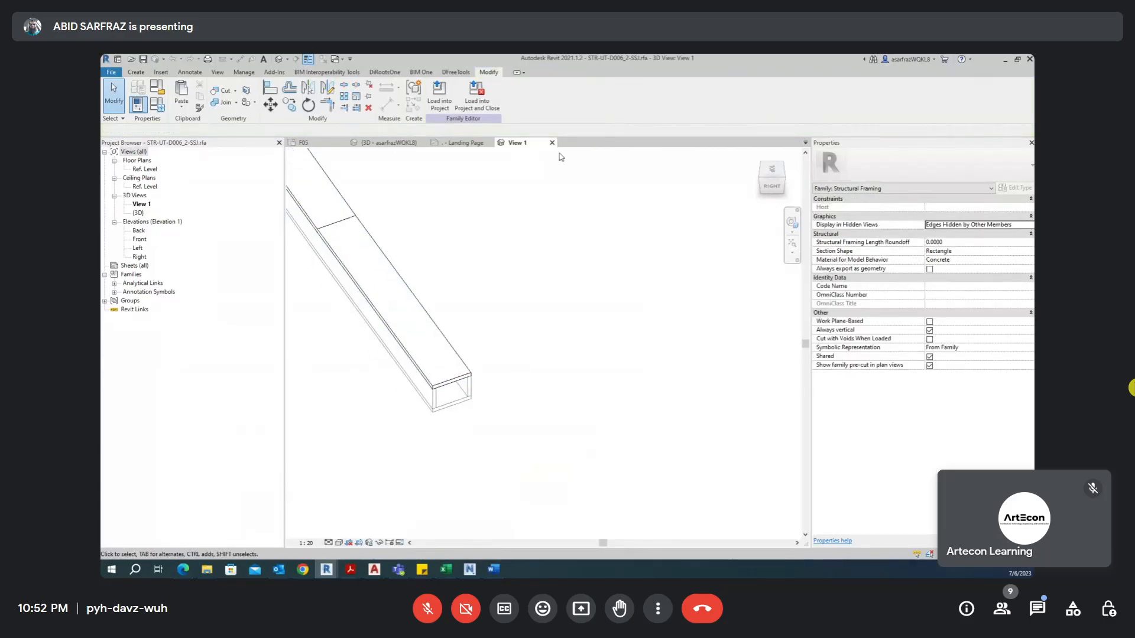
{"action": "left_click", "coordinate": [552, 143]}
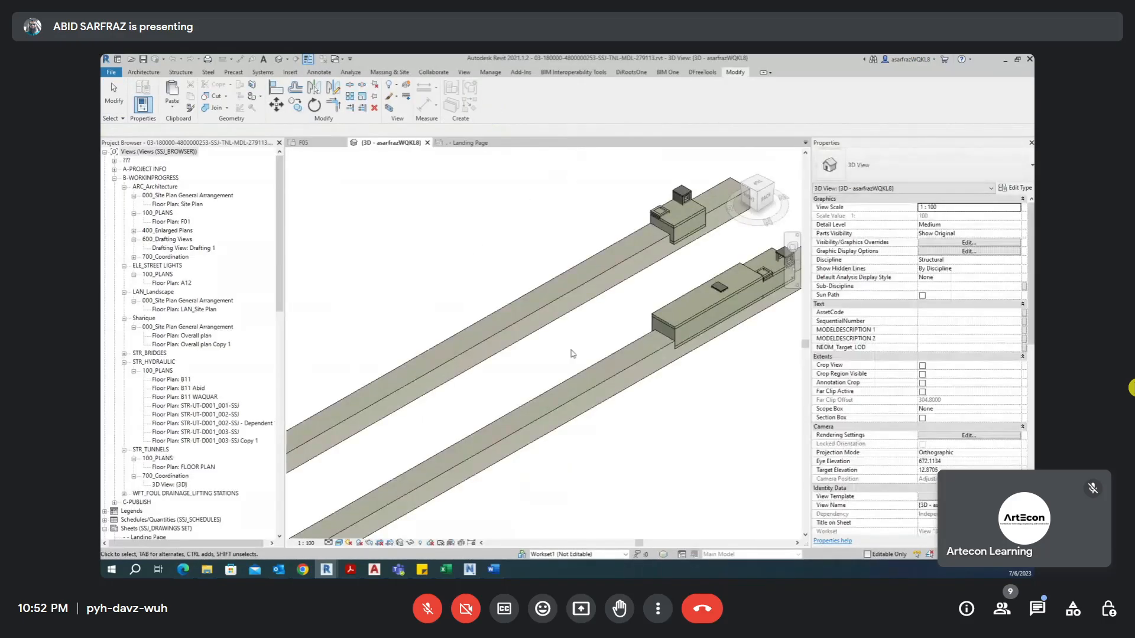
{"action": "scroll", "coordinate": [572, 353], "scroll_direction": "up", "scroll_amount": 5}
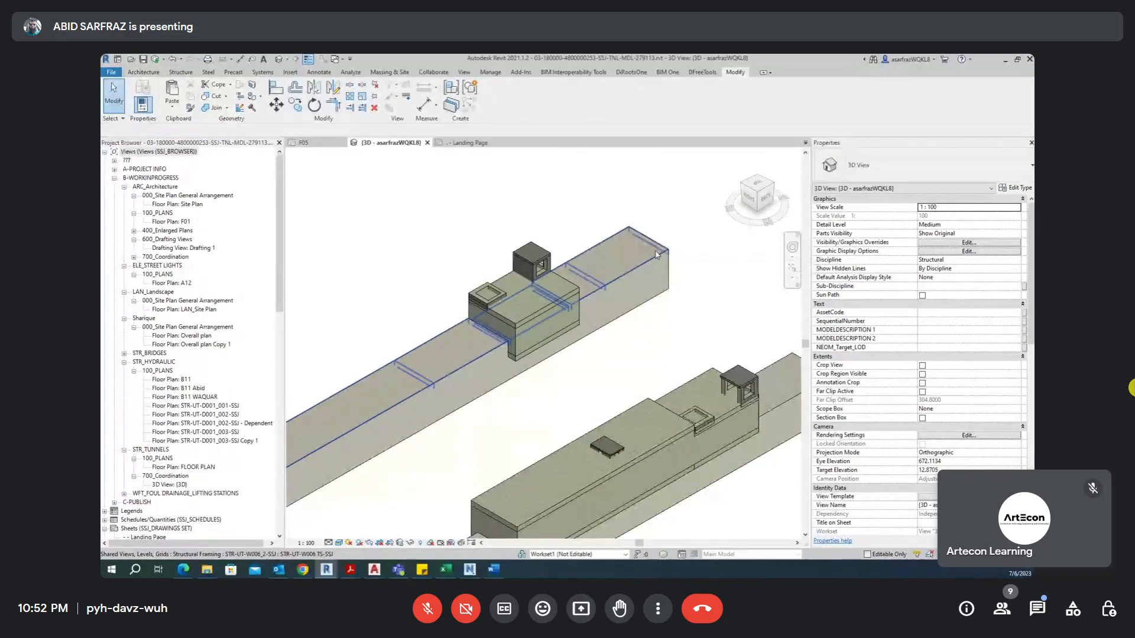
{"action": "left_click", "coordinate": [407, 331]}
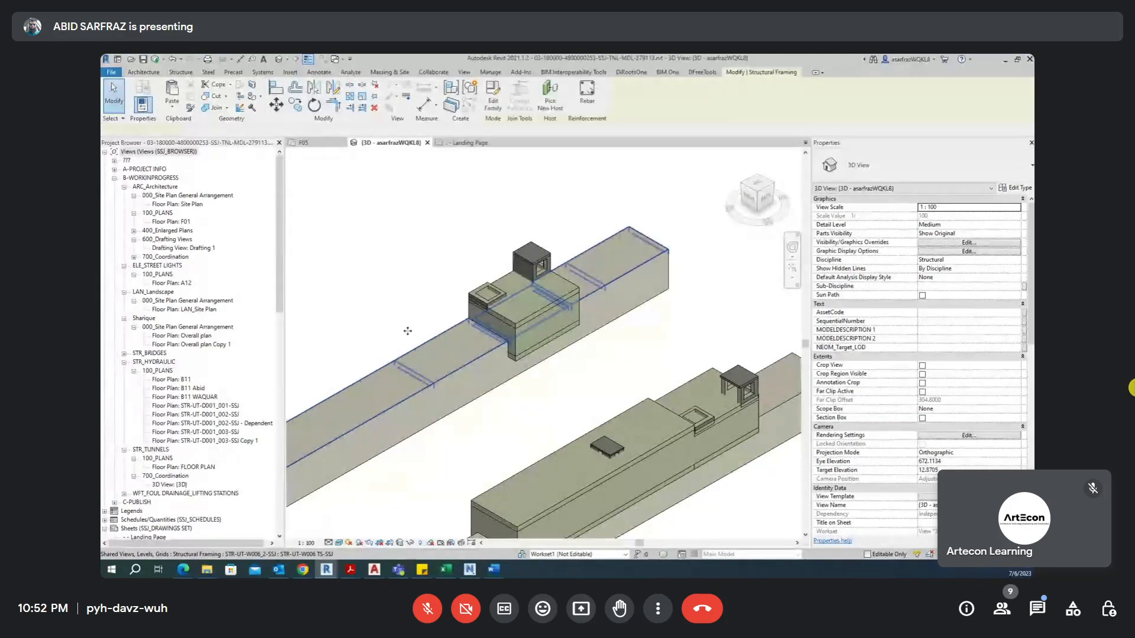
{"action": "scroll", "coordinate": [467, 287], "scroll_direction": "up", "scroll_amount": 4}
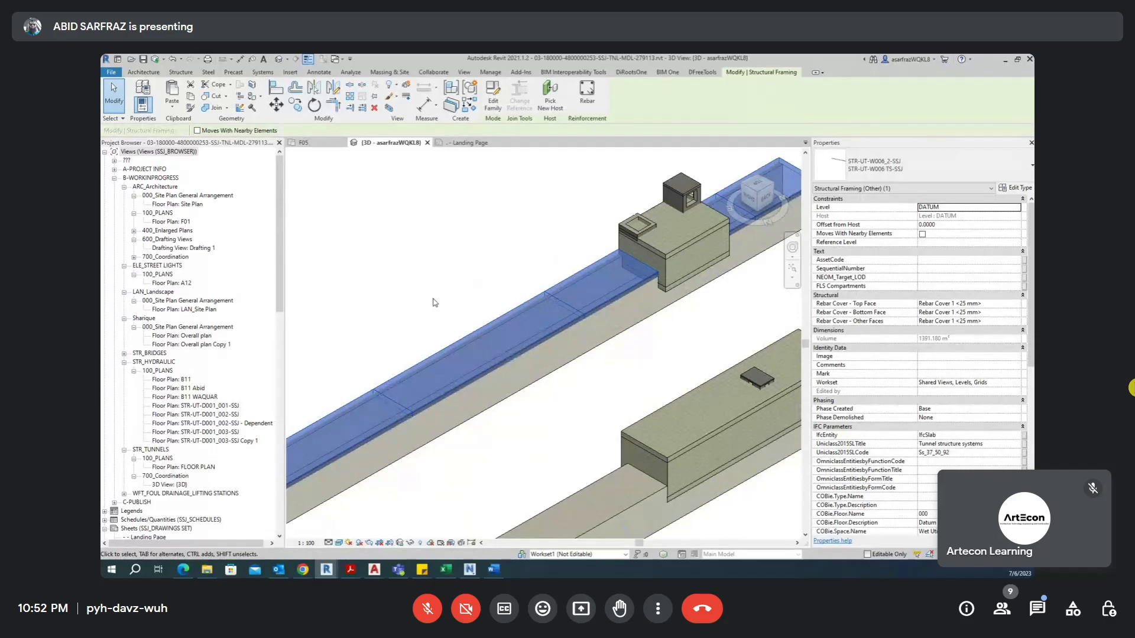
Open the A12 street lights floor plan and the B11 hydraulic floor plan
{"action": "key", "text": "Escape"}
{"action": "double_click", "coordinate": [185, 283]}
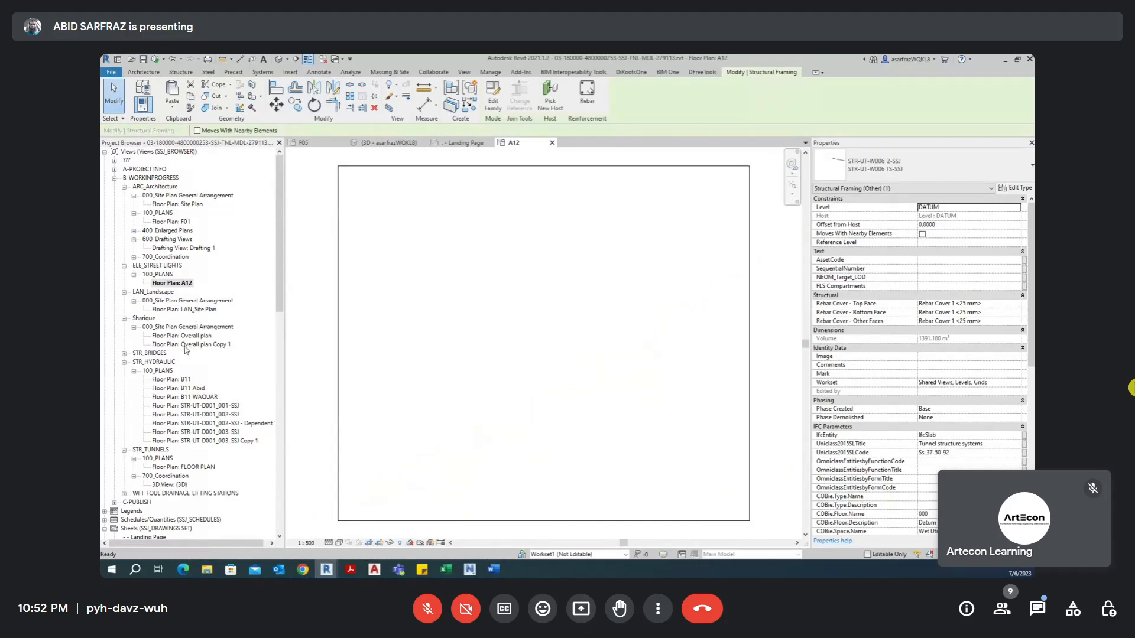
{"action": "left_click", "coordinate": [177, 380]}
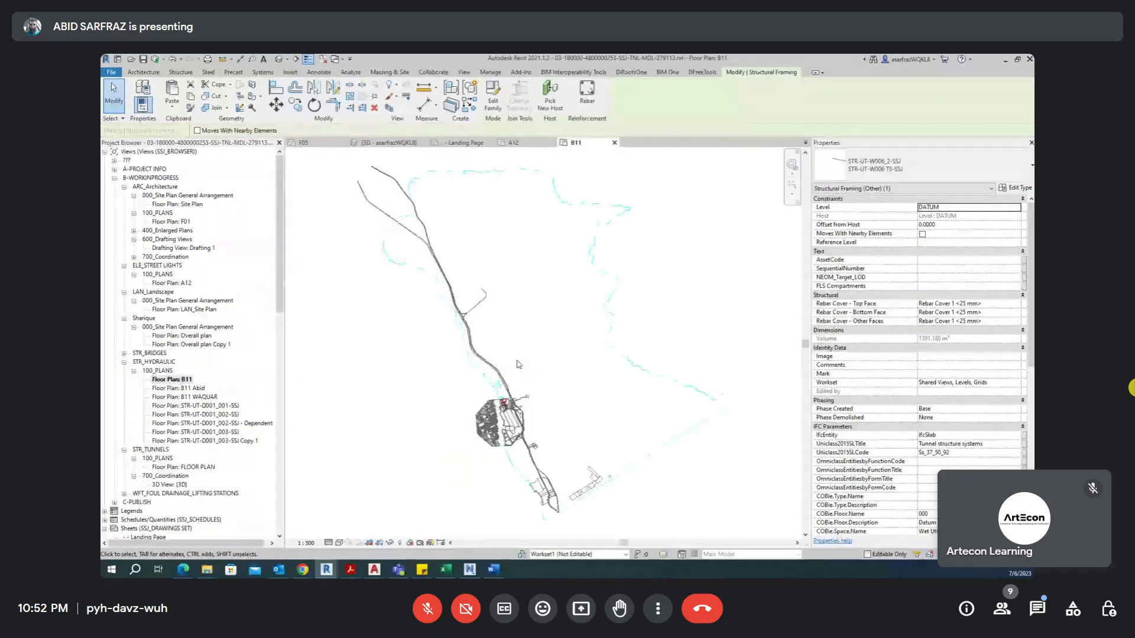
Draw a thin detail line about 4.6 m long across the tunnel in floor plan B11, parallel to the existing joint line
{"action": "scroll", "coordinate": [520, 364], "scroll_direction": "up", "scroll_amount": 5}
{"action": "scroll", "coordinate": [506, 332], "scroll_direction": "up", "scroll_amount": 8}
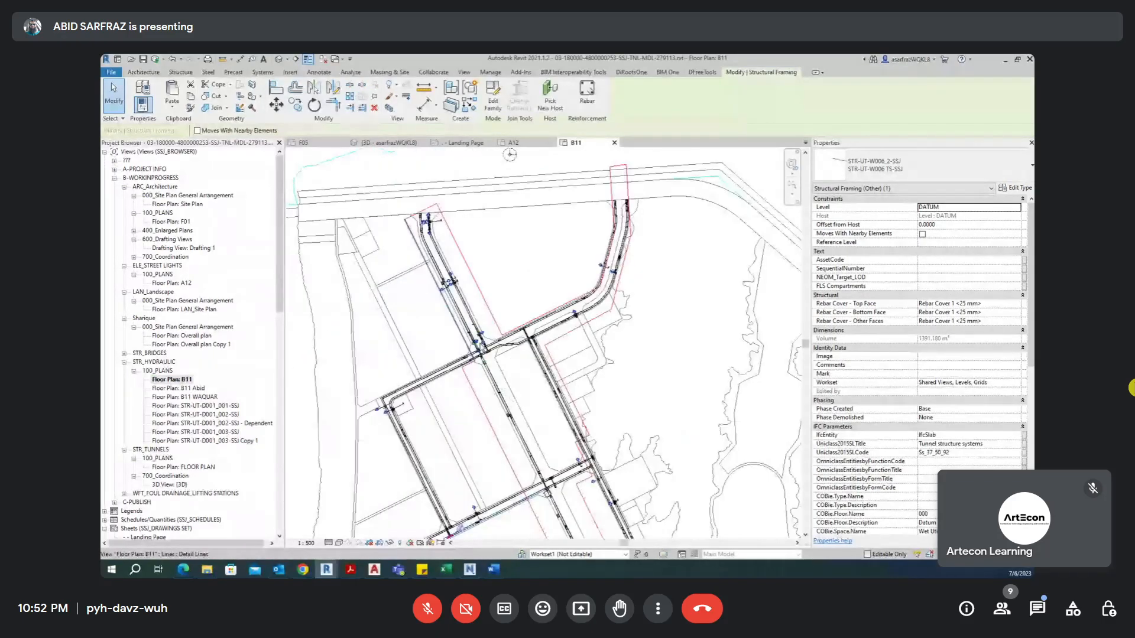
{"action": "scroll", "coordinate": [429, 349], "scroll_direction": "up", "scroll_amount": 6}
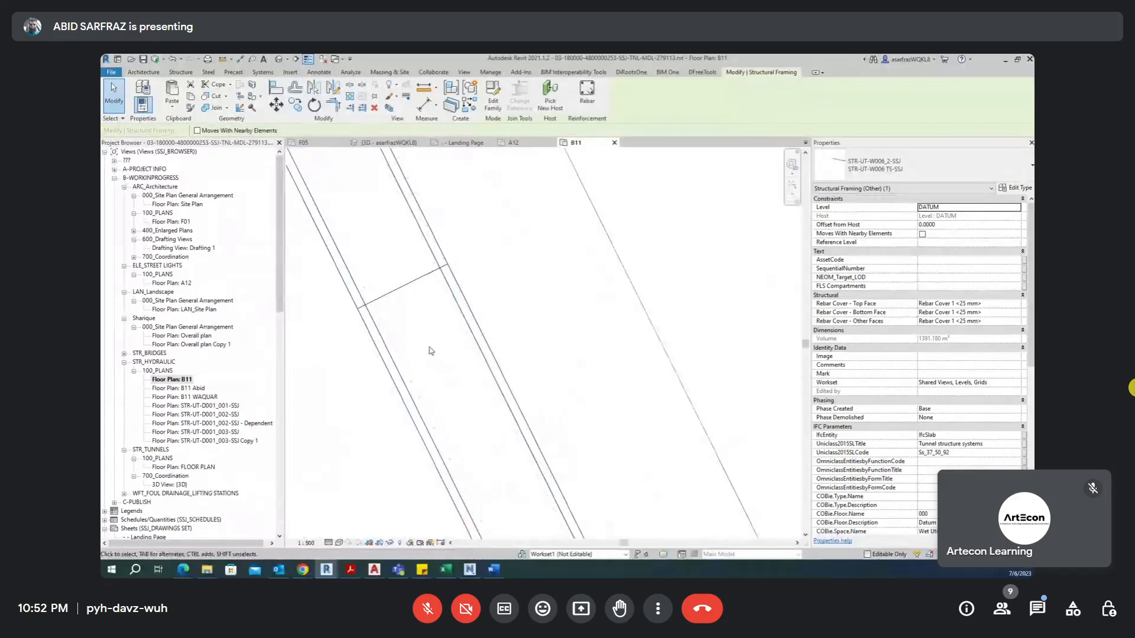
{"action": "key", "text": "d"}
{"action": "key", "text": "l"}
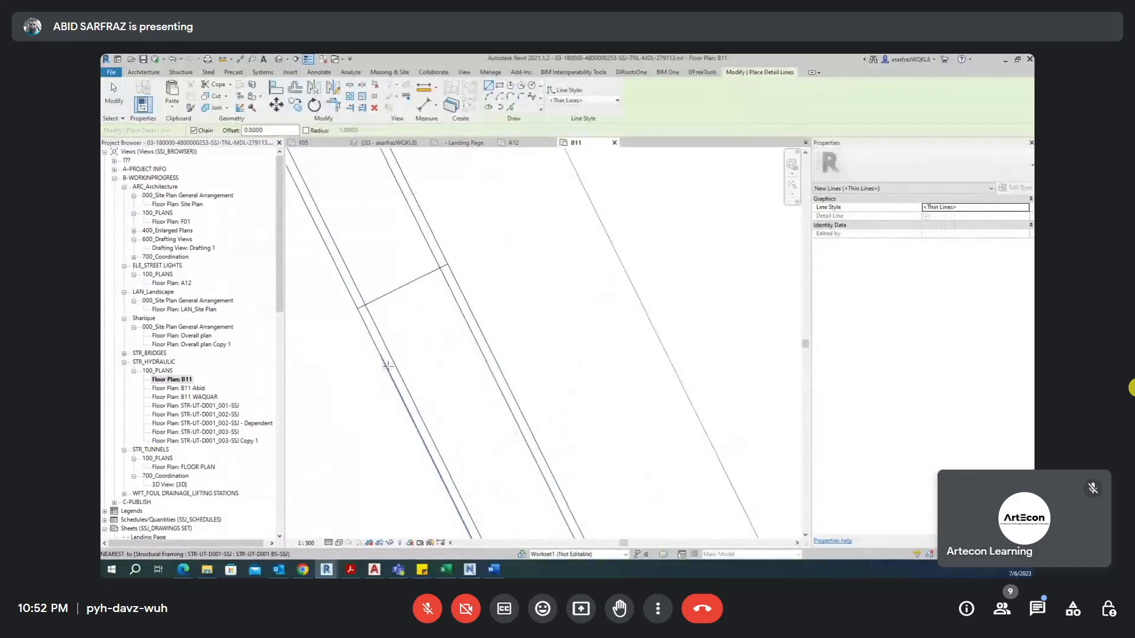
{"action": "left_click", "coordinate": [390, 364]}
{"action": "left_click", "coordinate": [477, 323]}
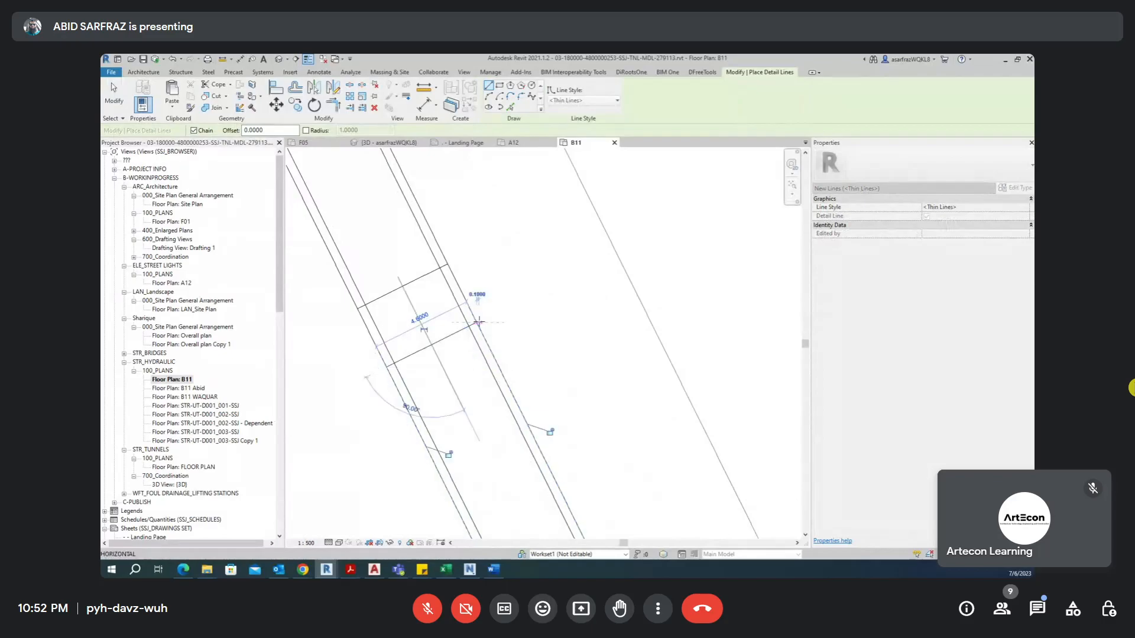
{"action": "key", "text": "Escape"}
{"action": "key", "text": "Escape"}
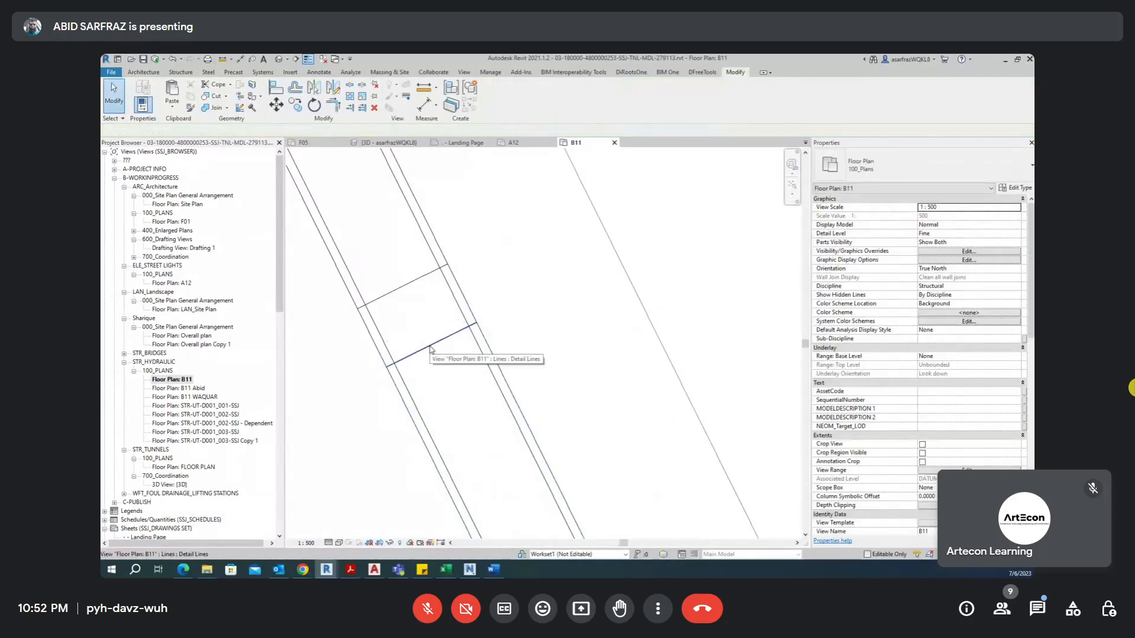
{"action": "left_click", "coordinate": [319, 72]}
{"action": "left_click", "coordinate": [302, 95]}
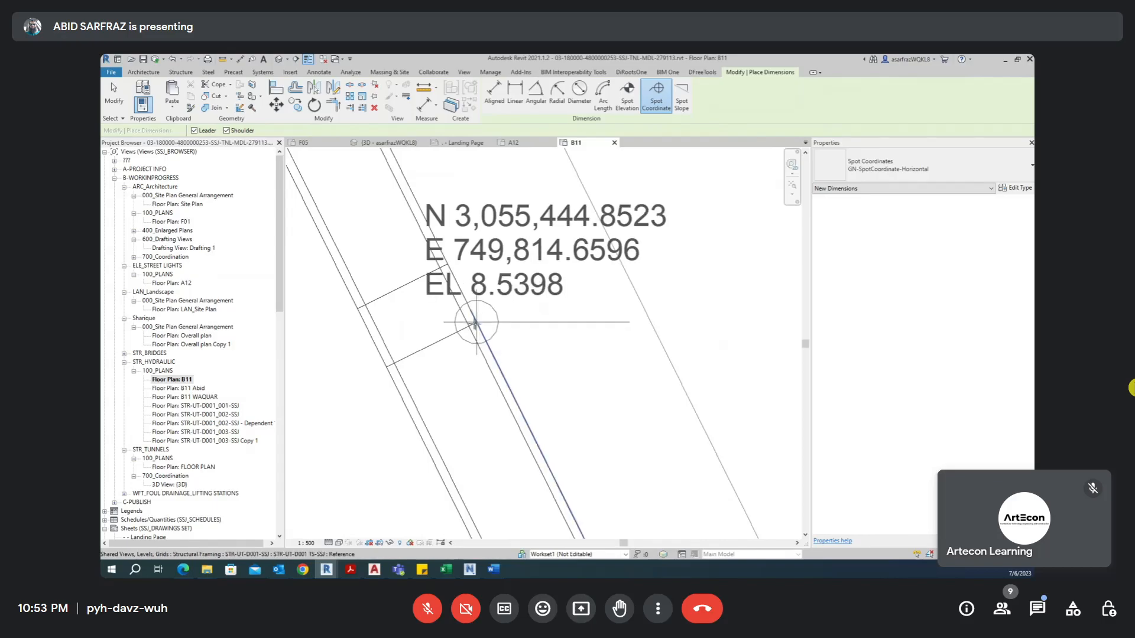
{"action": "scroll", "coordinate": [476, 322], "scroll_direction": "up", "scroll_amount": 5}
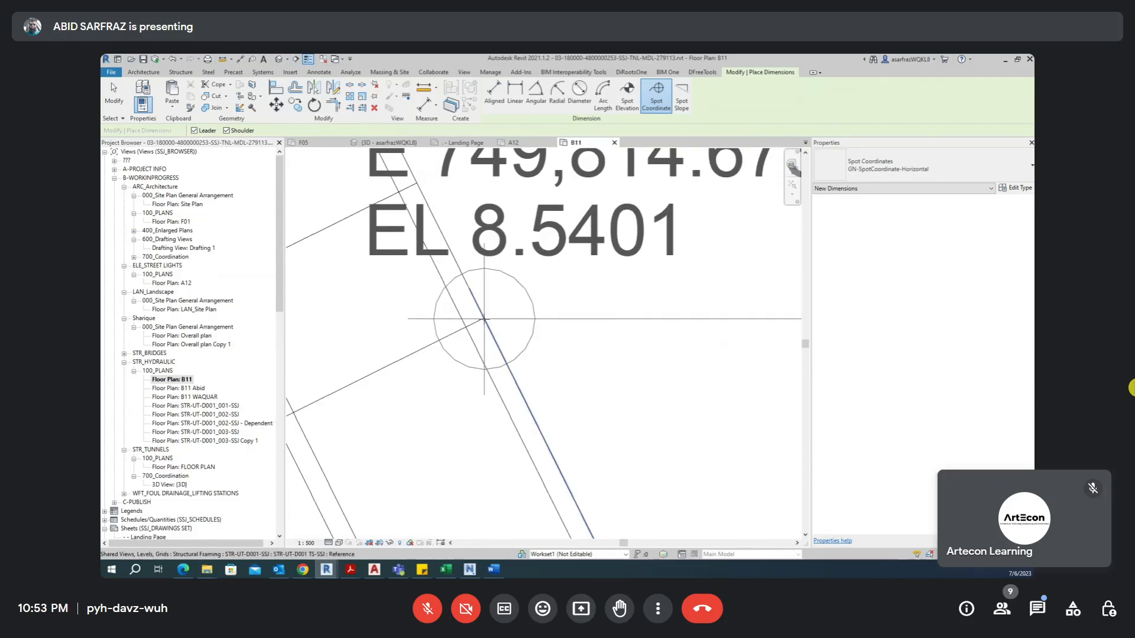
{"action": "left_click", "coordinate": [484, 320]}
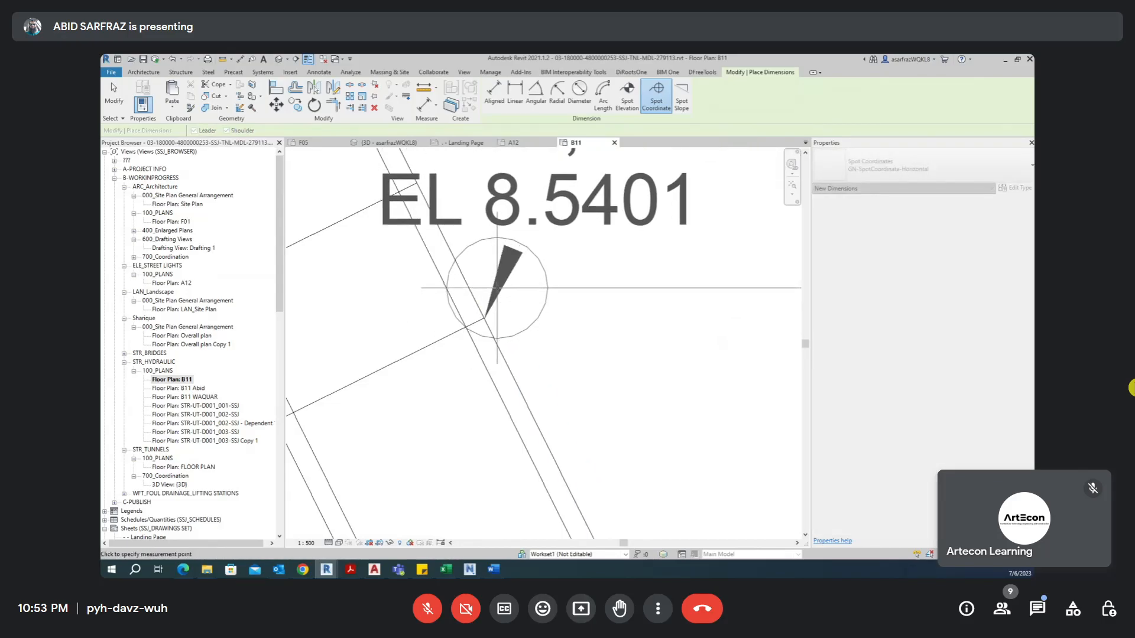
{"action": "key", "text": "Escape"}
{"action": "key", "text": "Escape"}
Place a GN-SpotCoordinate-Horizontal spot coordinate with leader and shoulder near the drawn detail line's end on the outer tunnel wall
{"action": "key", "text": "Return"}
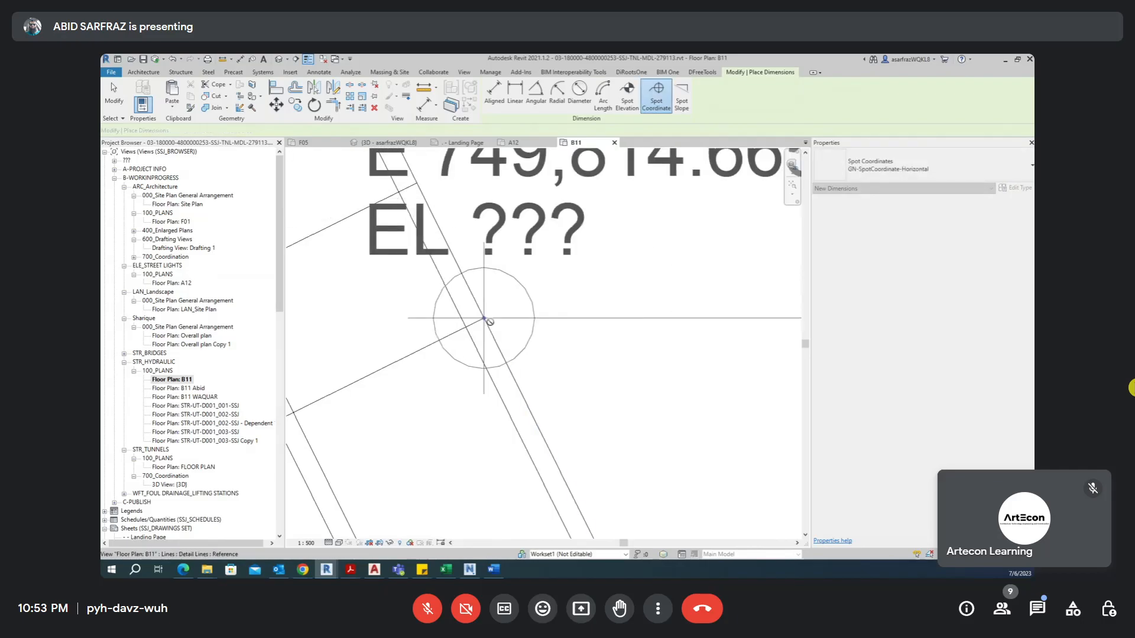
{"action": "left_click", "coordinate": [487, 323]}
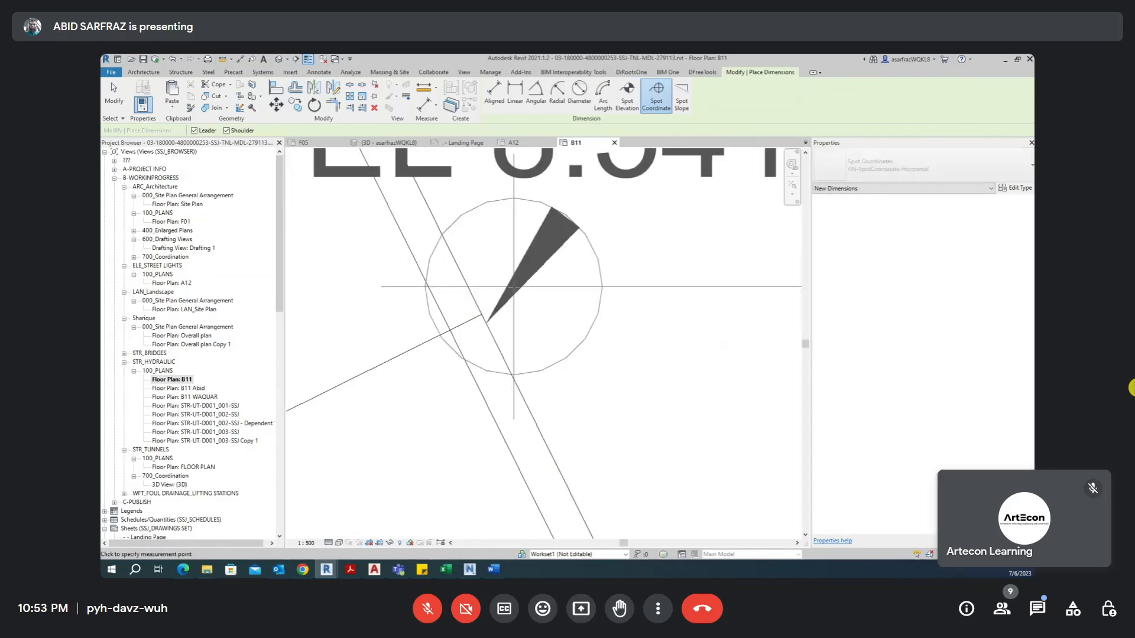
{"action": "scroll", "coordinate": [502, 305], "scroll_direction": "down", "scroll_amount": 3}
{"action": "middle_click_drag", "start_coordinate": [499, 321], "coordinate": [367, 441]}
{"action": "left_click", "coordinate": [438, 267]}
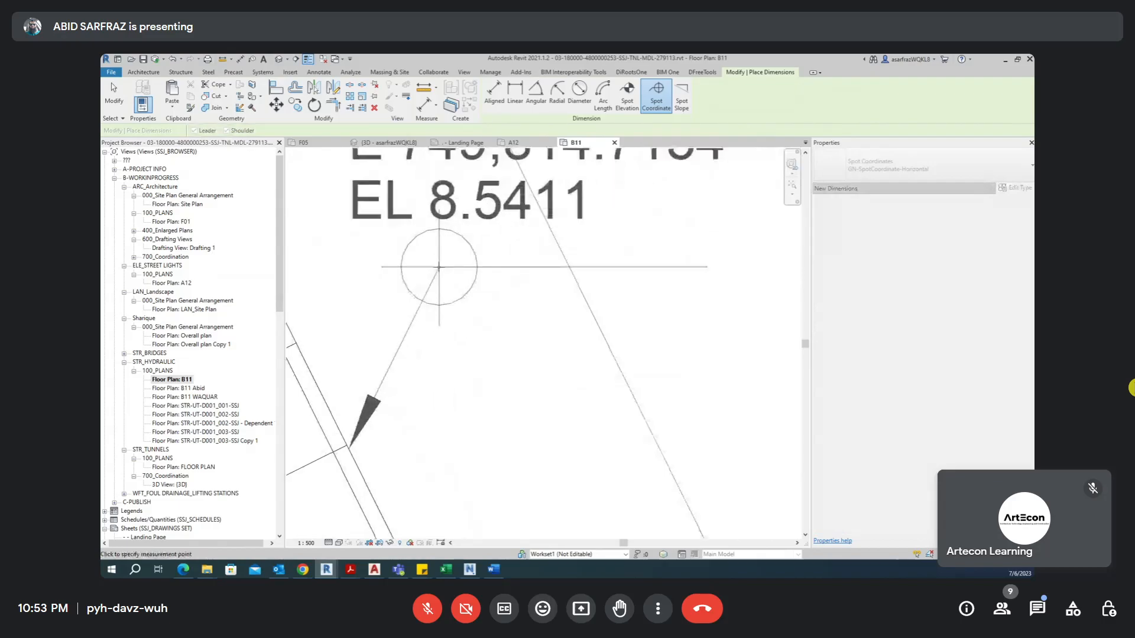
{"action": "left_click", "coordinate": [787, 265]}
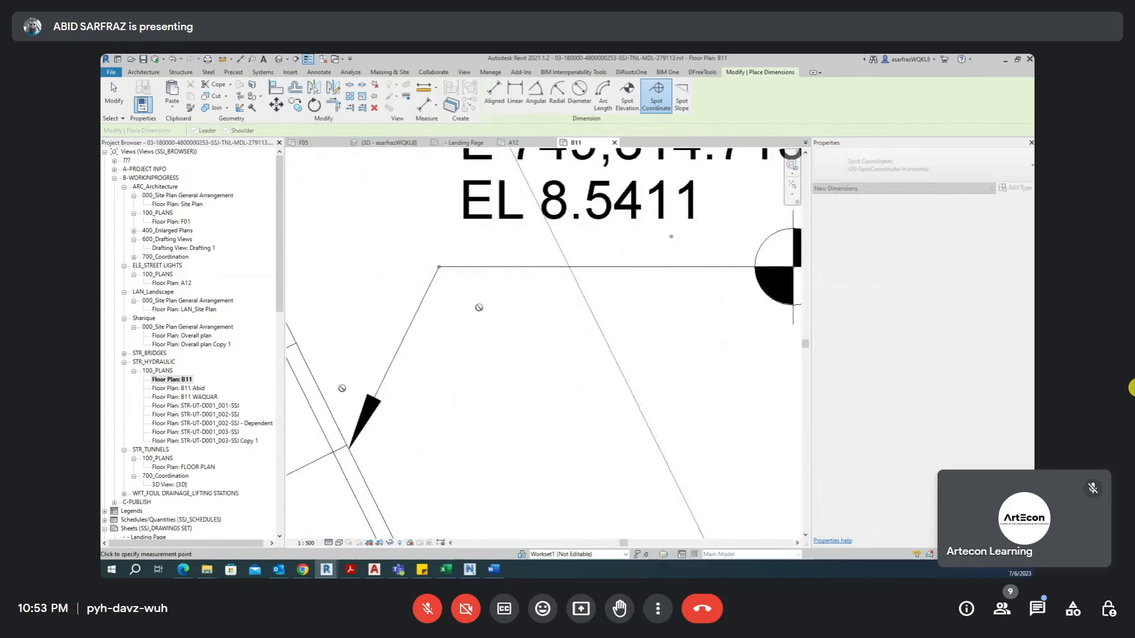
{"action": "key", "text": "Escape"}
Move the spot coordinate's reference point exactly onto the endpoint of the detail line at the tunnel wall
{"action": "scroll", "coordinate": [348, 392], "scroll_direction": "down", "scroll_amount": 1}
{"action": "middle_click_drag", "start_coordinate": [344, 436], "coordinate": [468, 382]}
{"action": "scroll", "coordinate": [461, 383], "scroll_direction": "up", "scroll_amount": 5}
{"action": "left_click", "coordinate": [503, 374]}
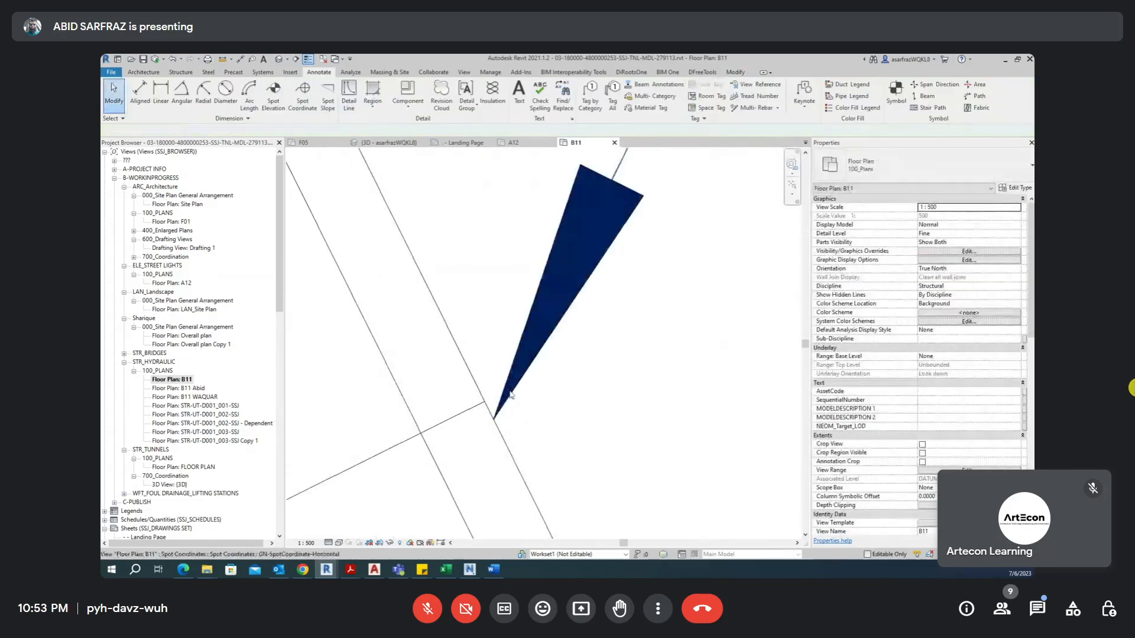
{"action": "scroll", "coordinate": [493, 408], "scroll_direction": "up", "scroll_amount": 4}
{"action": "left_click_drag", "start_coordinate": [486, 397], "coordinate": [463, 367]}
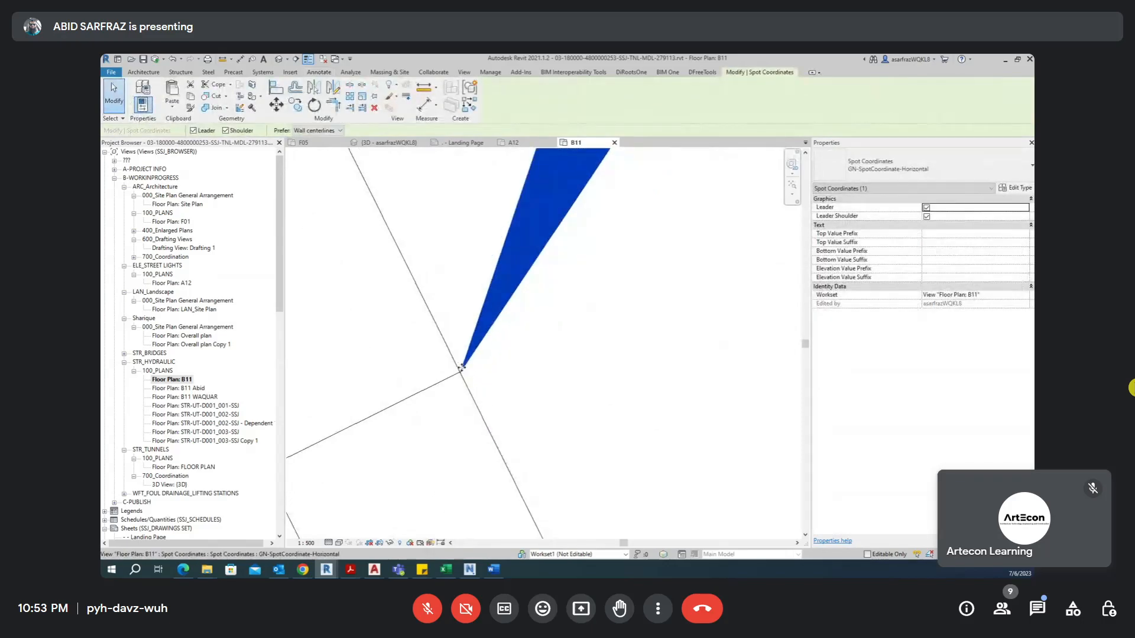
{"action": "scroll", "coordinate": [462, 362], "scroll_direction": "down", "scroll_amount": 4}
{"action": "scroll", "coordinate": [461, 362], "scroll_direction": "down", "scroll_amount": 4}
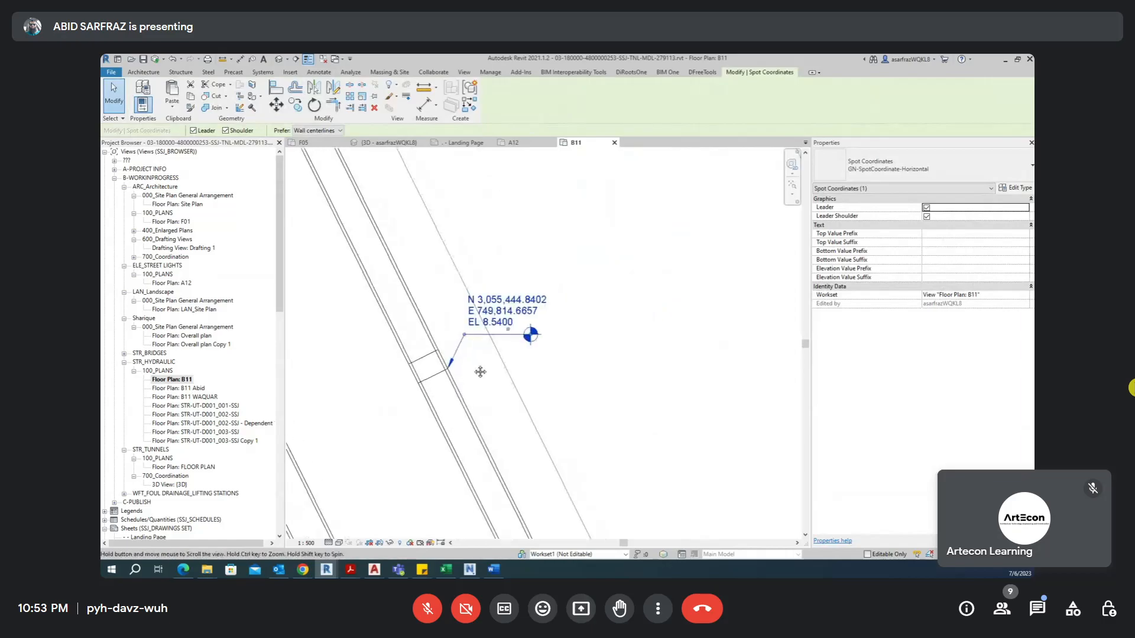
{"action": "scroll", "coordinate": [479, 372], "scroll_direction": "up", "scroll_amount": 3}
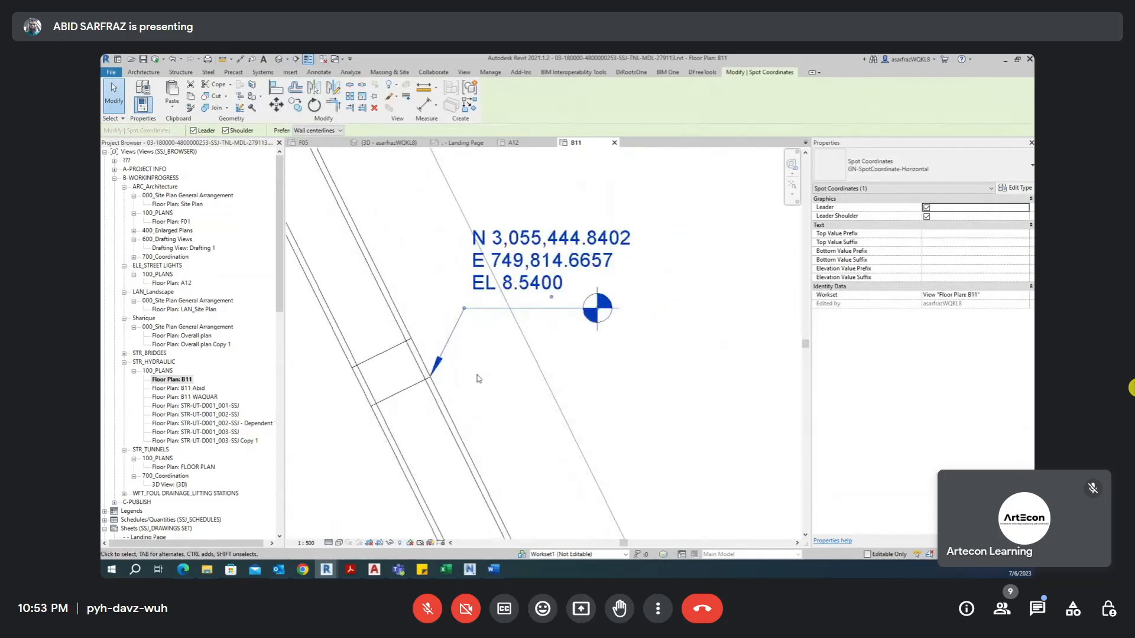
{"action": "middle_click_drag", "start_coordinate": [474, 377], "coordinate": [505, 367]}
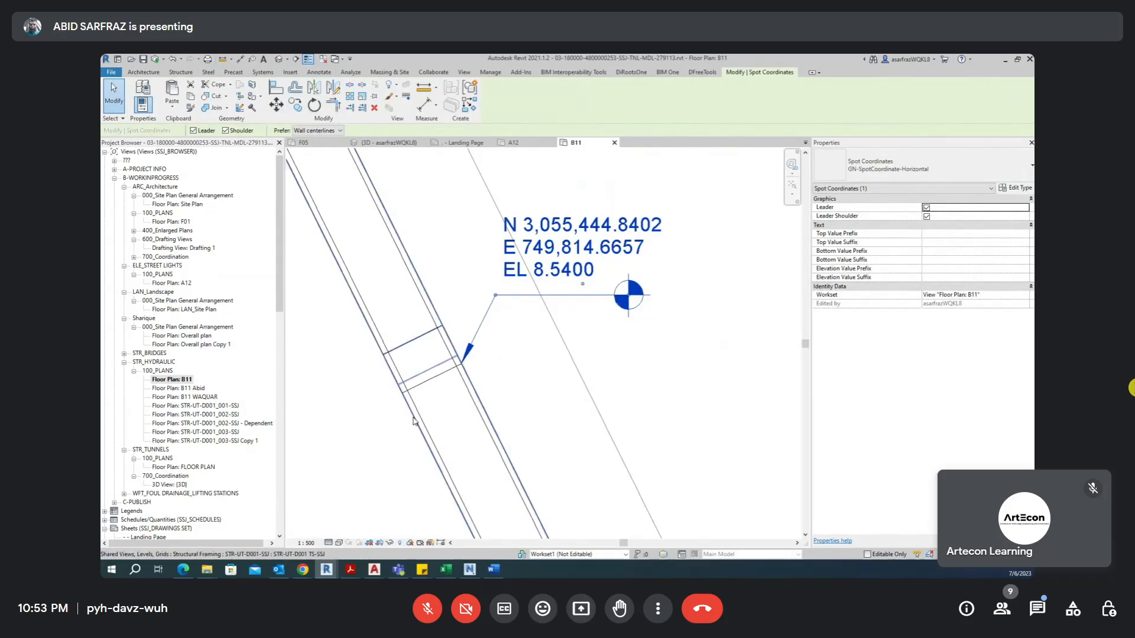
Select the STR-UT-D001 TS-SSJ structural framing and examine its segment joints along the tunnel around the spot coordinate
{"action": "left_click", "coordinate": [460, 411]}
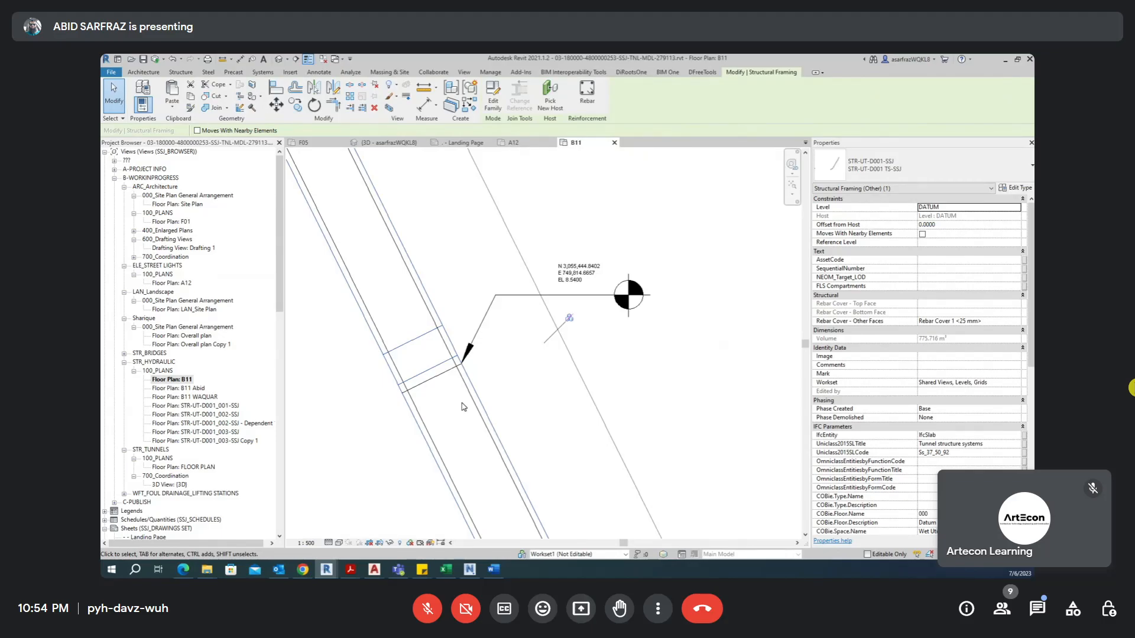
{"action": "left_click", "coordinate": [460, 309]}
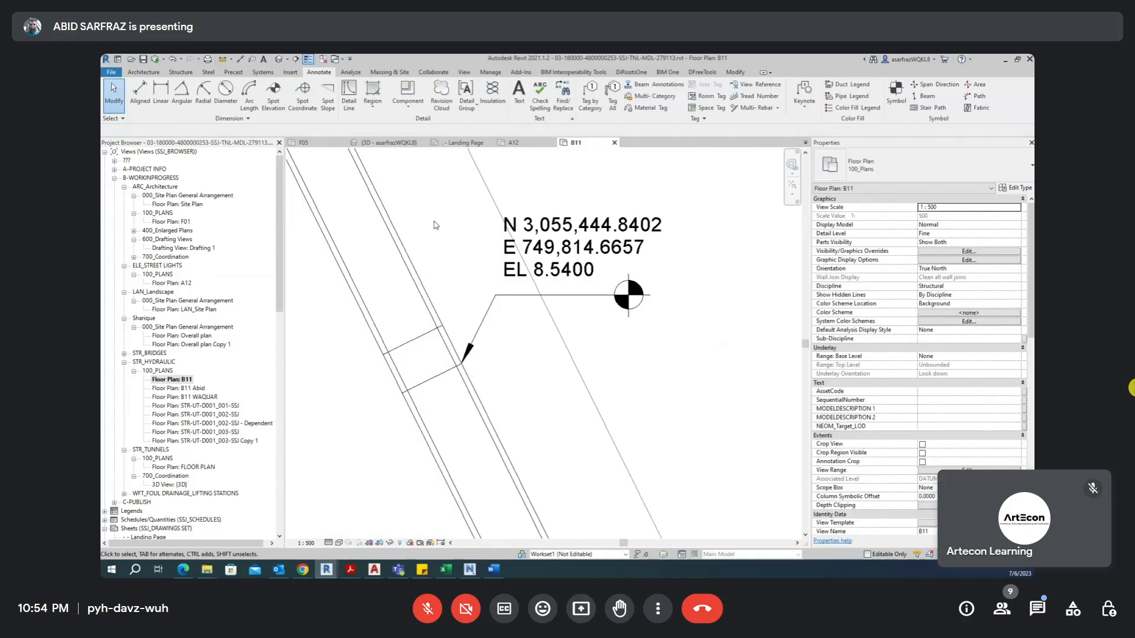
{"action": "left_click", "coordinate": [455, 345]}
{"action": "scroll", "coordinate": [456, 346], "scroll_direction": "down", "scroll_amount": 3}
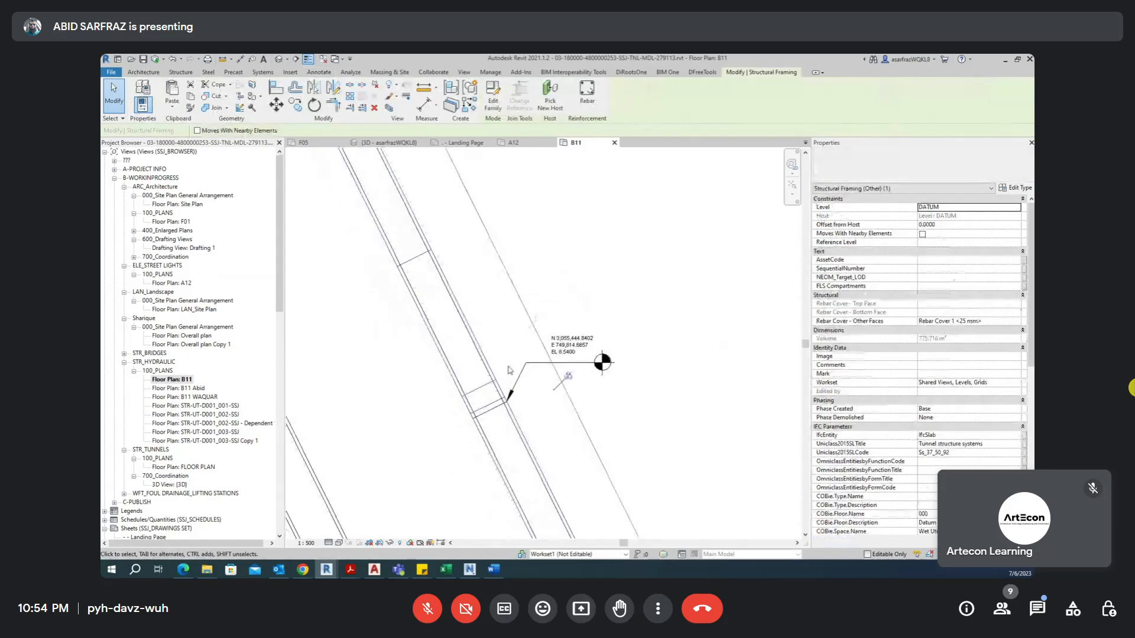
{"action": "scroll", "coordinate": [510, 371], "scroll_direction": "down", "scroll_amount": 3}
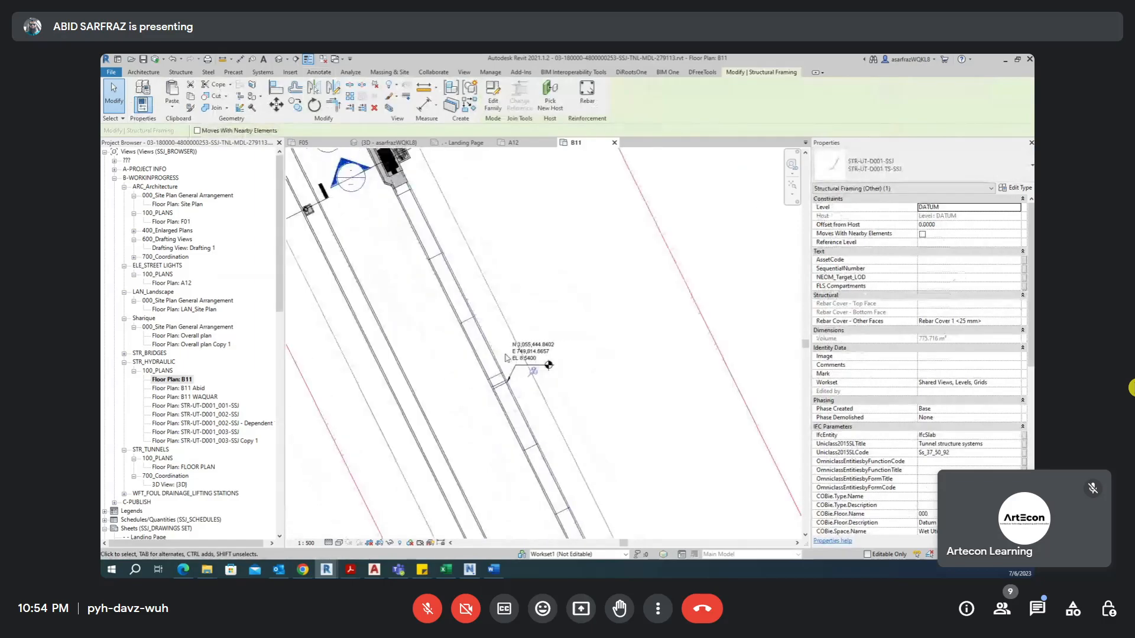
{"action": "scroll", "coordinate": [506, 358], "scroll_direction": "up", "scroll_amount": 1}
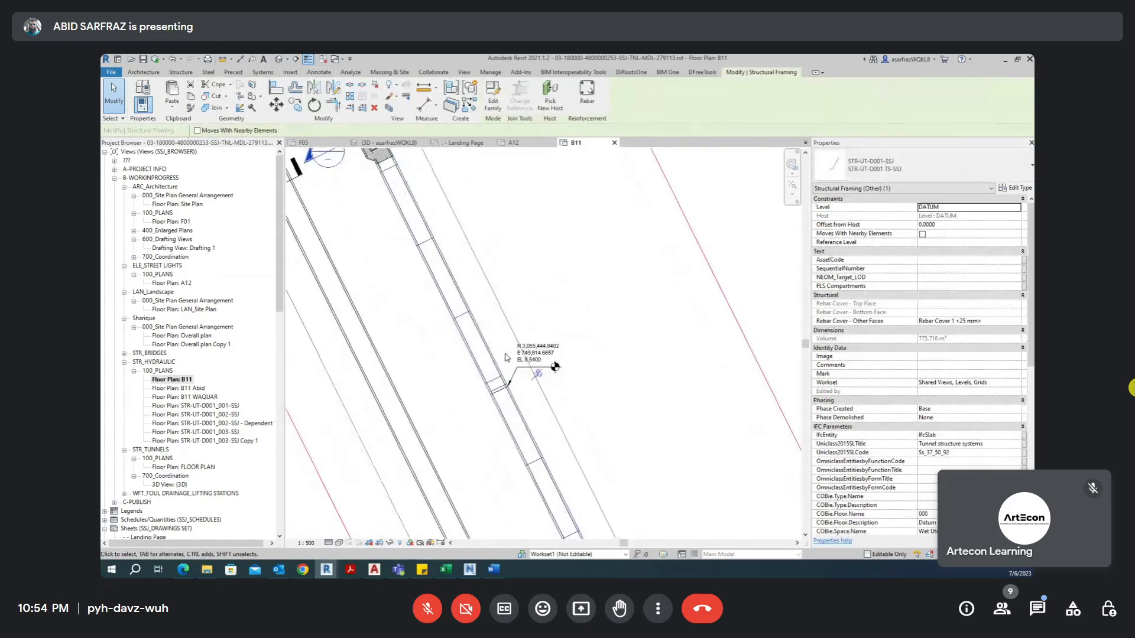
{"action": "scroll", "coordinate": [506, 358], "scroll_direction": "up", "scroll_amount": 2}
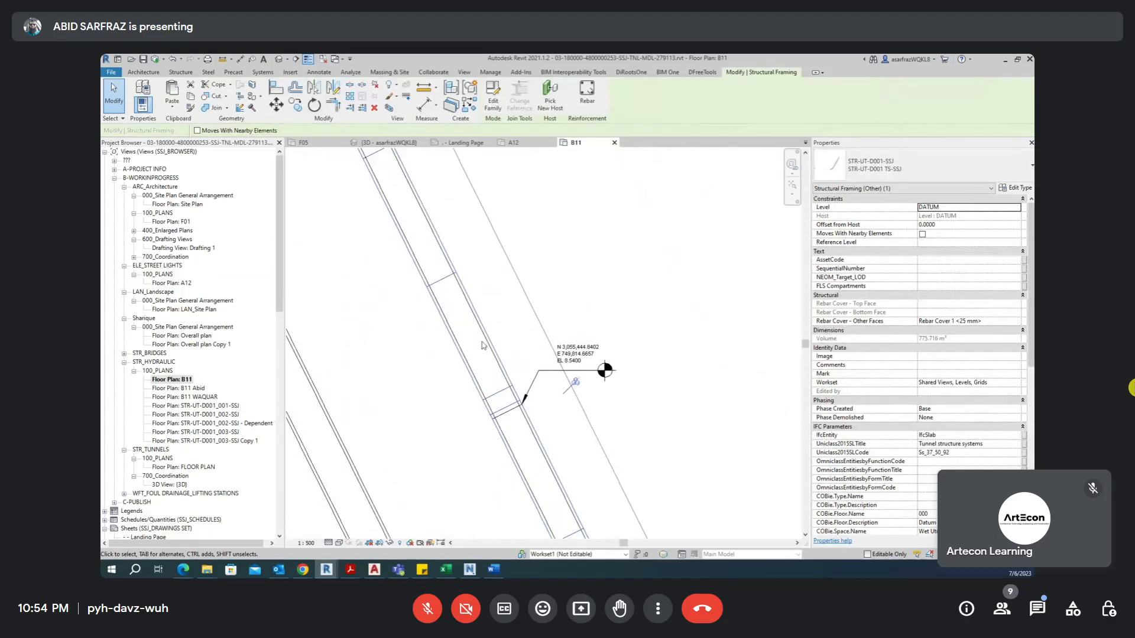
{"action": "scroll", "coordinate": [512, 427], "scroll_direction": "up", "scroll_amount": 2}
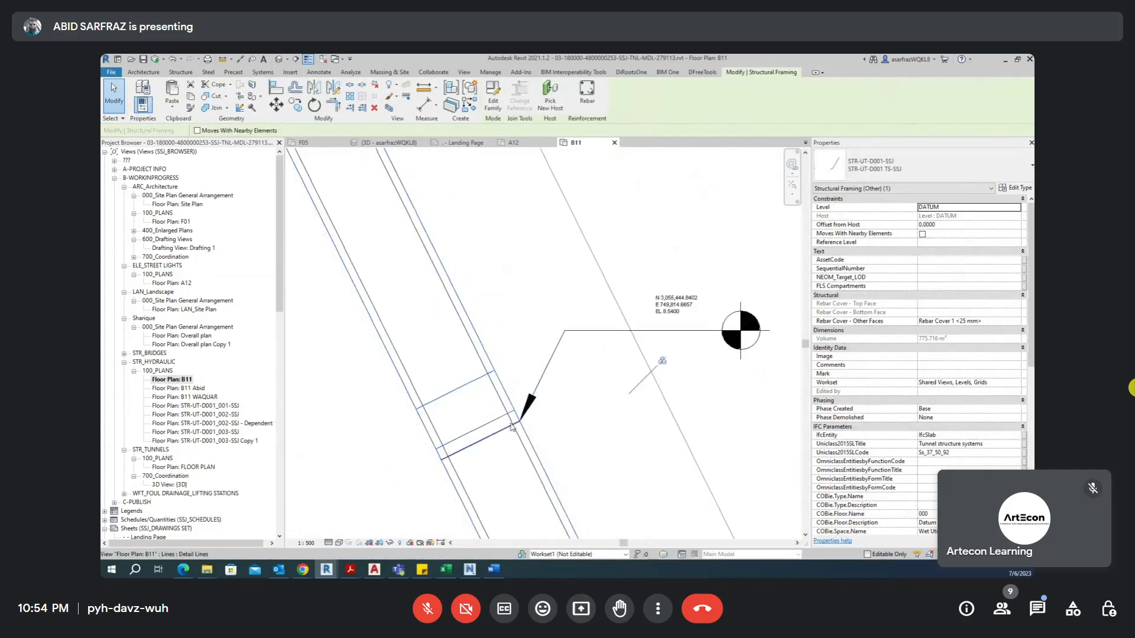
{"action": "scroll", "coordinate": [512, 426], "scroll_direction": "up", "scroll_amount": 1}
Convert the 4.6 m thin detail line across the tunnel into a model line
{"action": "left_click", "coordinate": [496, 434]}
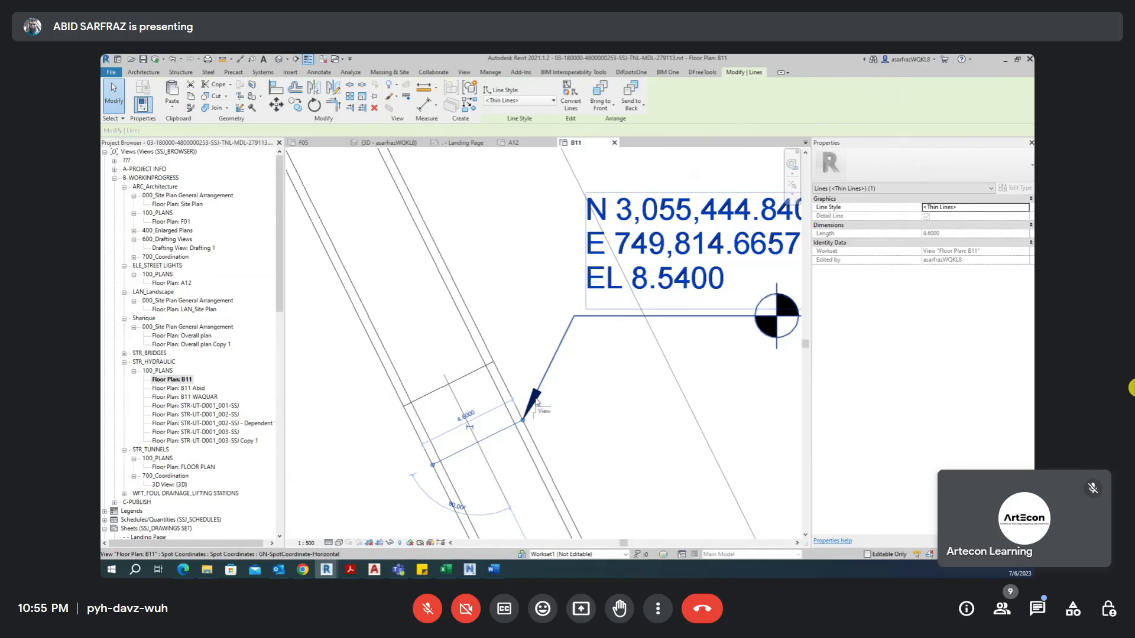
{"action": "left_click", "coordinate": [512, 440]}
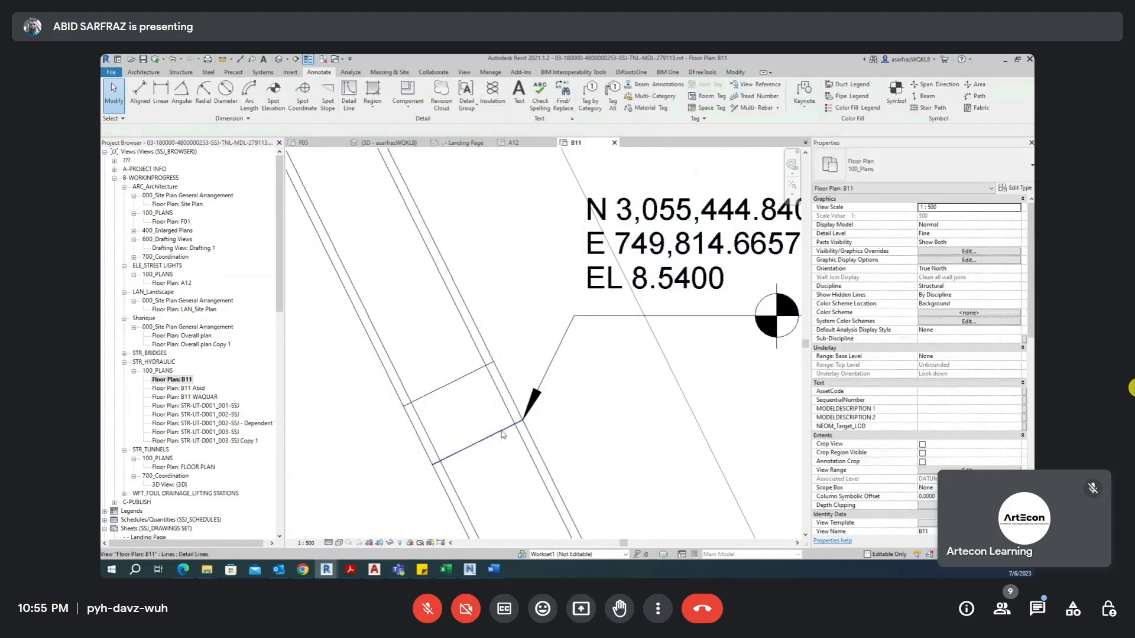
{"action": "left_click", "coordinate": [502, 434]}
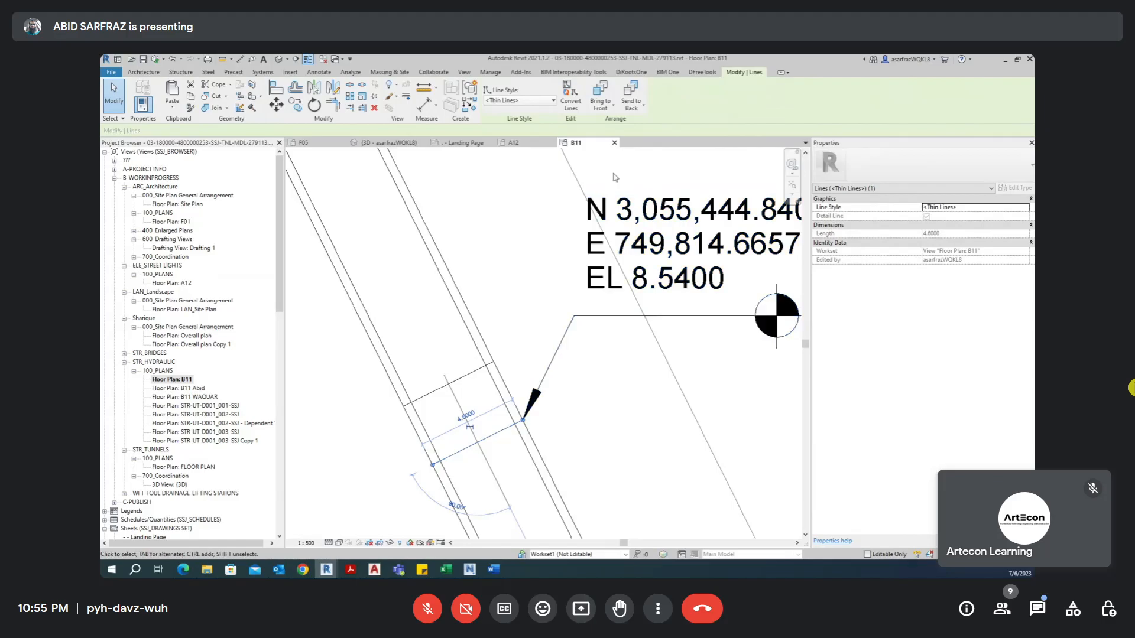
{"action": "left_click", "coordinate": [565, 93]}
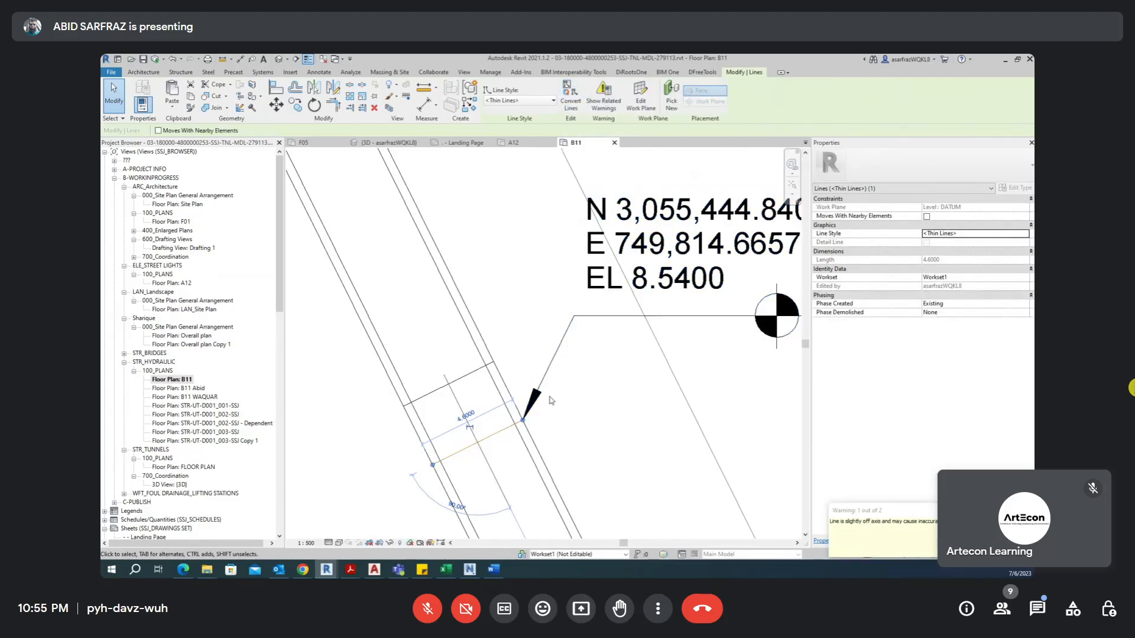
{"action": "key", "text": "Escape"}
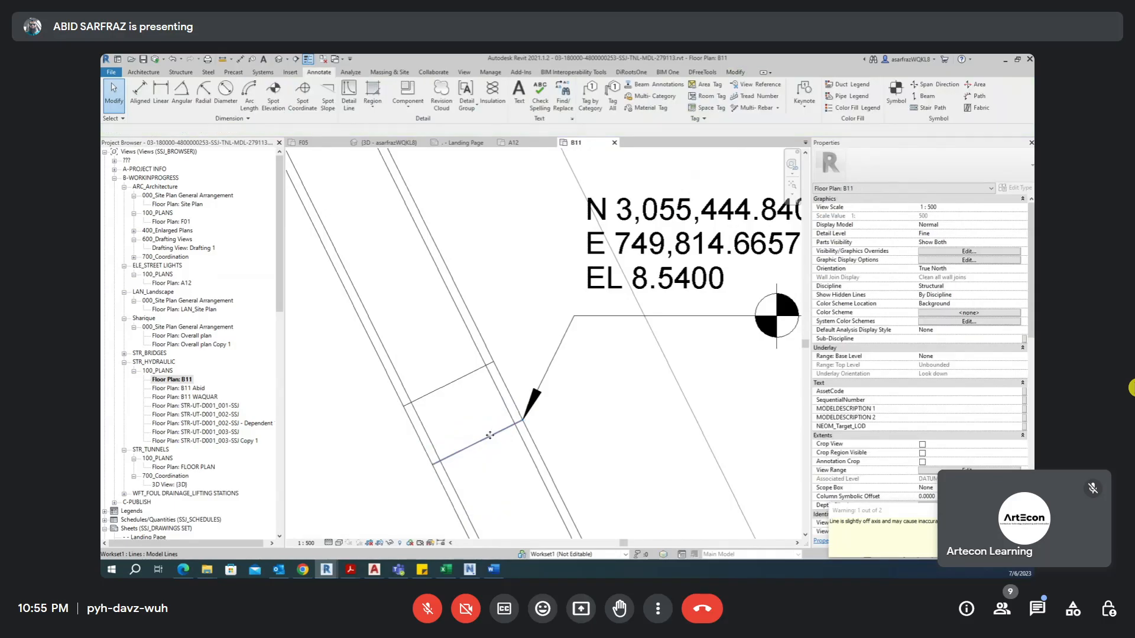
Examine the converted model line's properties and the STR-UT-D001 TS-SSJ structural framing around it
{"action": "left_click", "coordinate": [489, 436]}
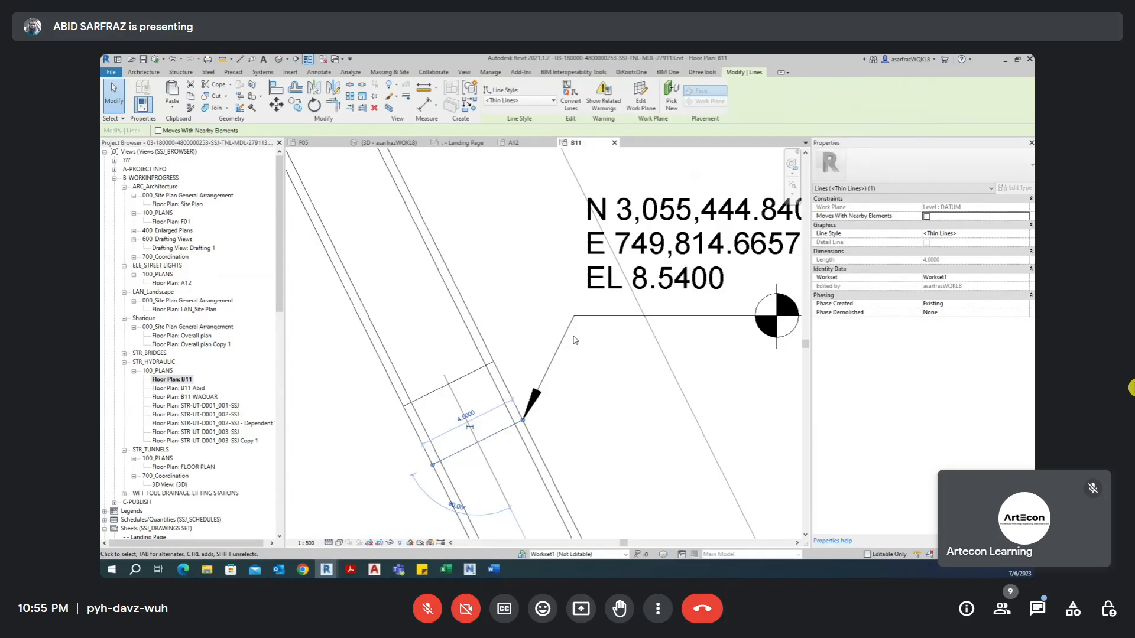
{"action": "scroll", "coordinate": [575, 341], "scroll_direction": "down", "scroll_amount": 2}
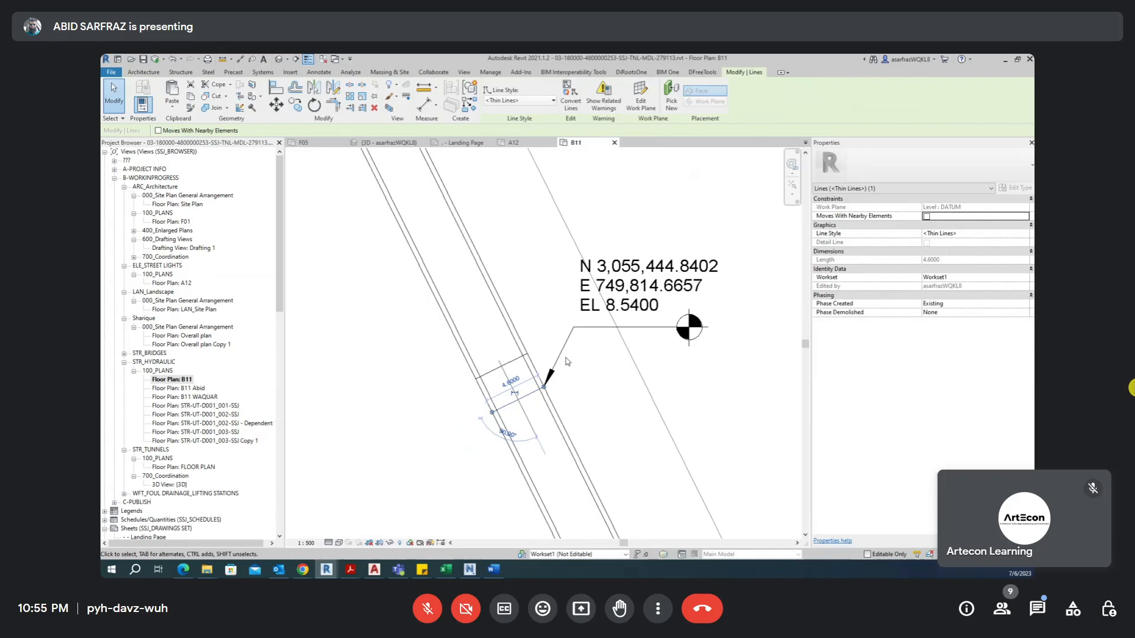
{"action": "scroll", "coordinate": [565, 361], "scroll_direction": "down", "scroll_amount": 3}
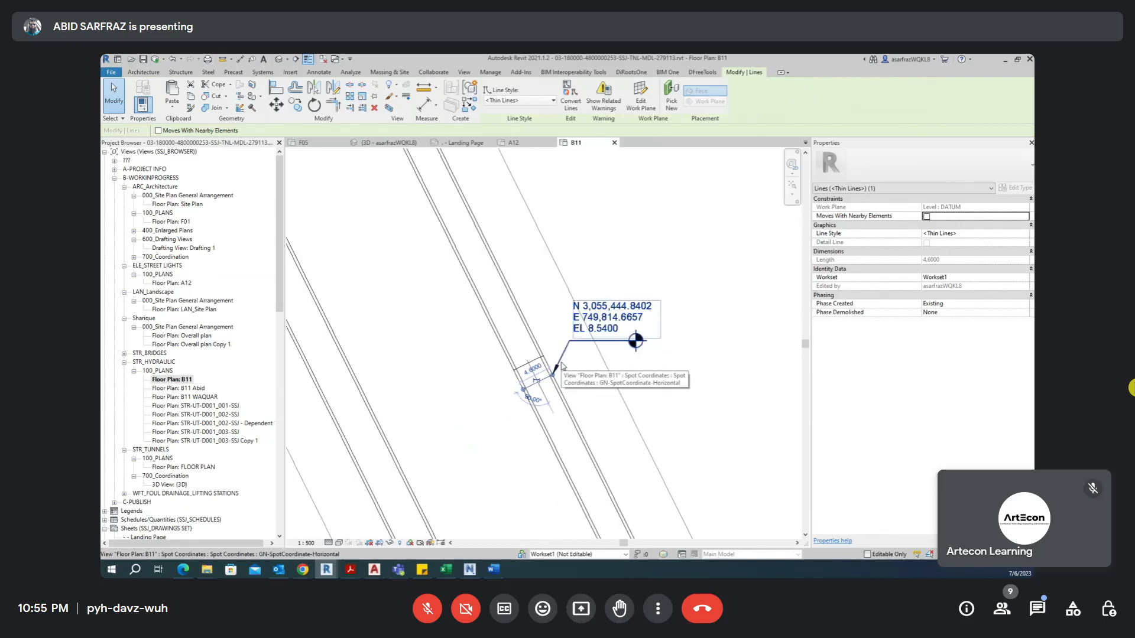
{"action": "scroll", "coordinate": [562, 367], "scroll_direction": "up", "scroll_amount": 2}
{"action": "left_click", "coordinate": [534, 354]}
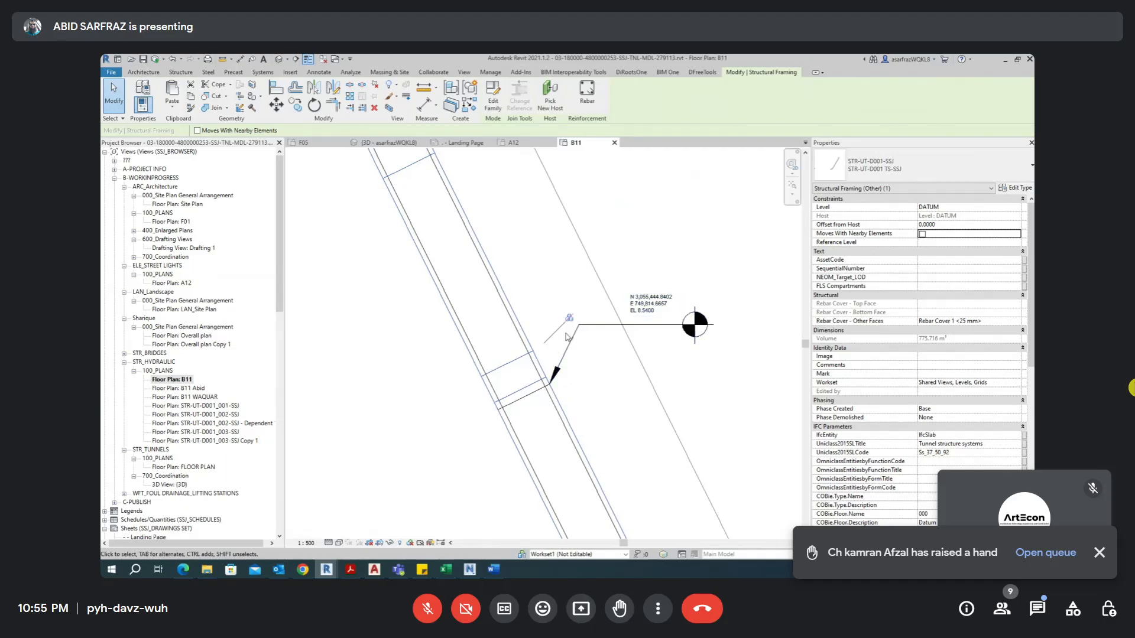
{"action": "scroll", "coordinate": [568, 337], "scroll_direction": "up", "scroll_amount": 1}
{"action": "scroll", "coordinate": [535, 369], "scroll_direction": "up", "scroll_amount": 1}
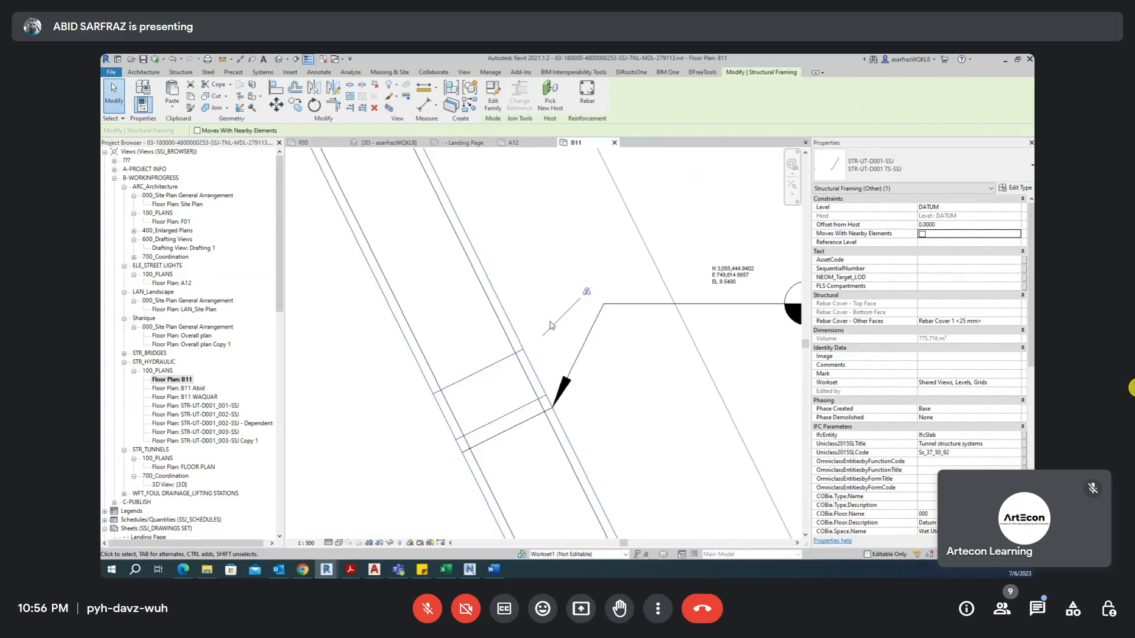
{"action": "scroll", "coordinate": [534, 278], "scroll_direction": "down", "scroll_amount": 3}
{"action": "mouse_move", "coordinate": [533, 259]}
{"action": "middle_mouse_down"}
{"action": "mouse_move", "coordinate": [601, 373]}
{"action": "mouse_move", "coordinate": [596, 363]}
{"action": "middle_mouse_up"}
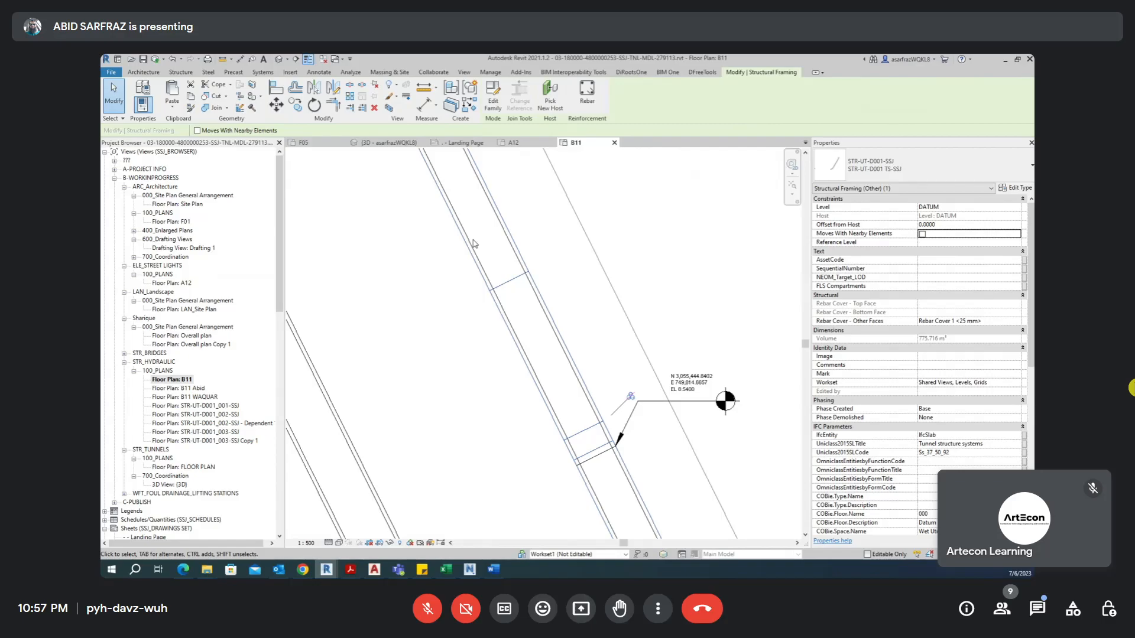
Draw a thin detail line about 10 m long inside the tunnel, parallel to its side walls
{"action": "scroll", "coordinate": [591, 396], "scroll_direction": "up", "scroll_amount": 4}
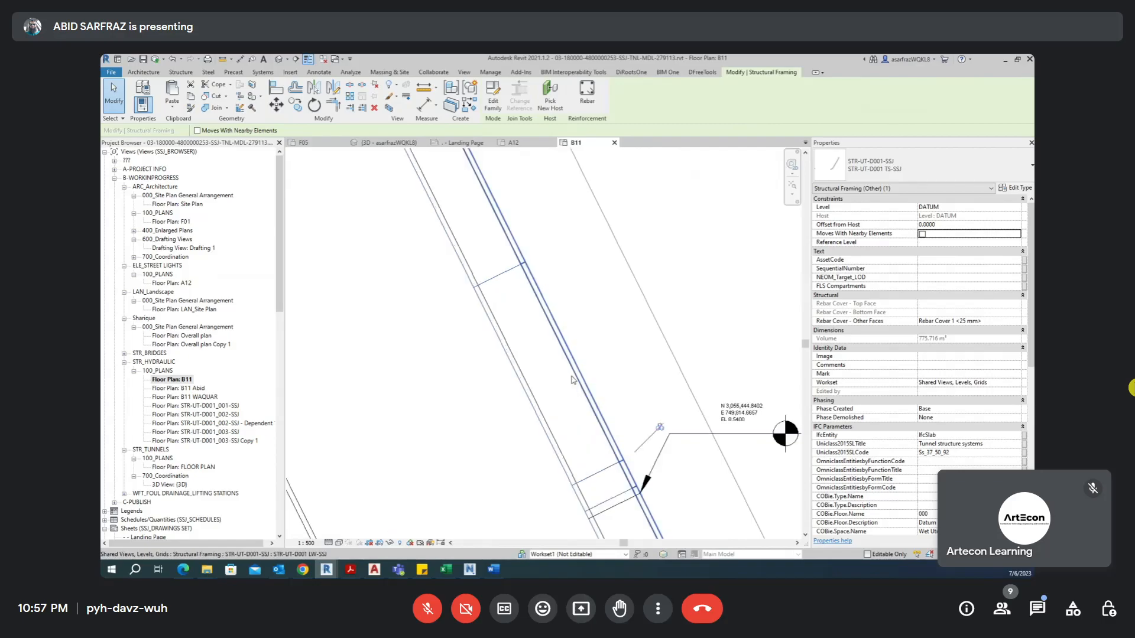
{"action": "key", "text": "Escape"}
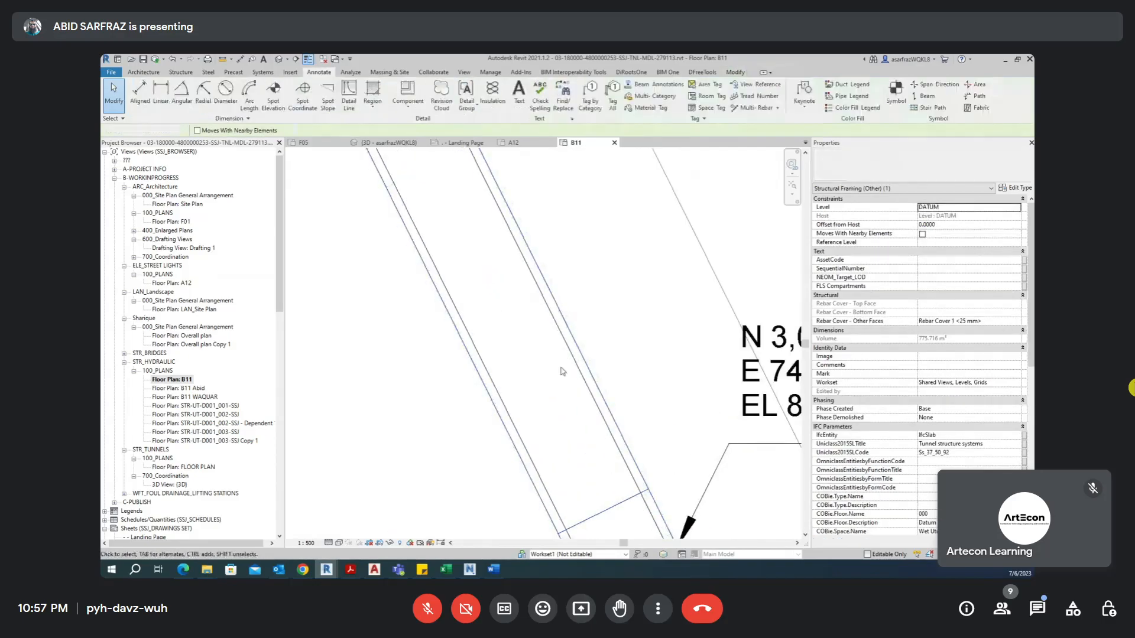
{"action": "key", "text": "l"}
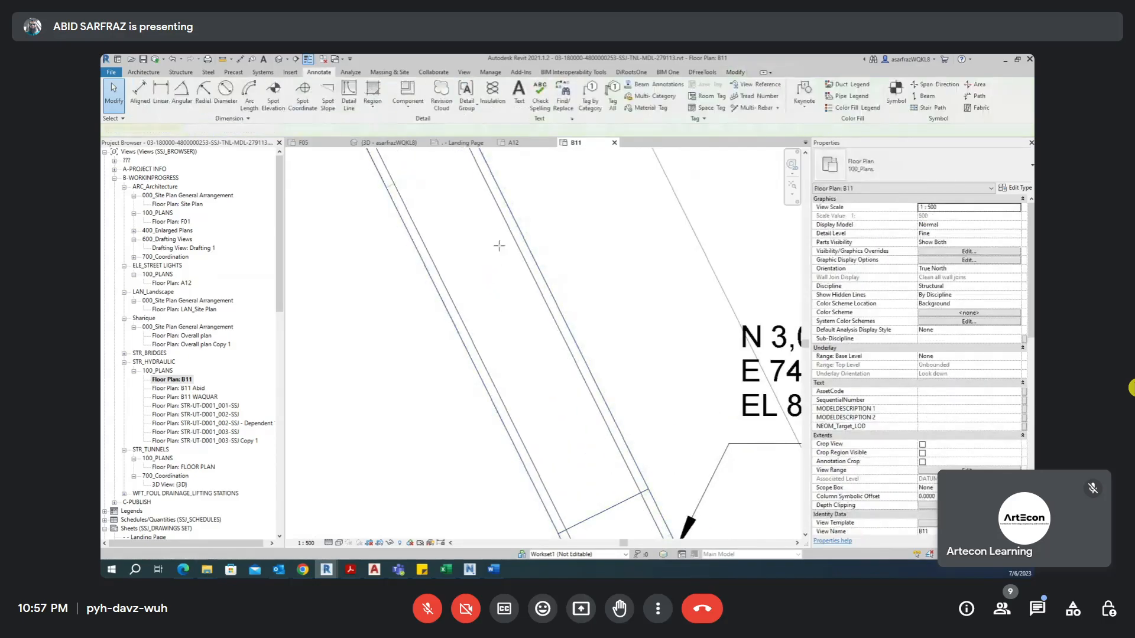
{"action": "left_click", "coordinate": [499, 233]}
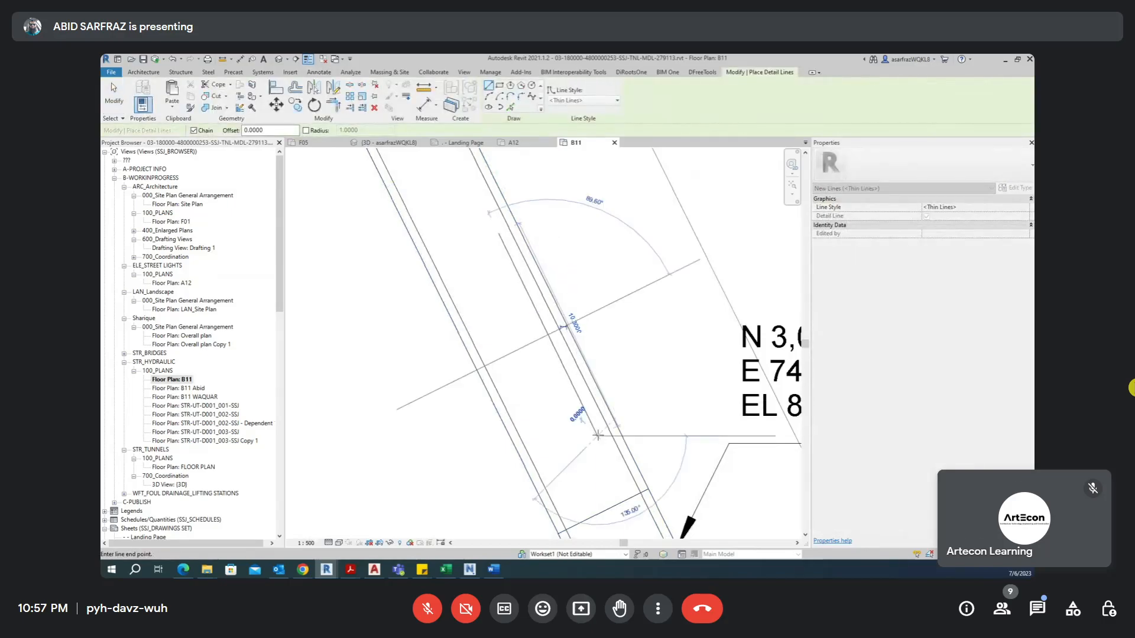
{"action": "left_click", "coordinate": [597, 435]}
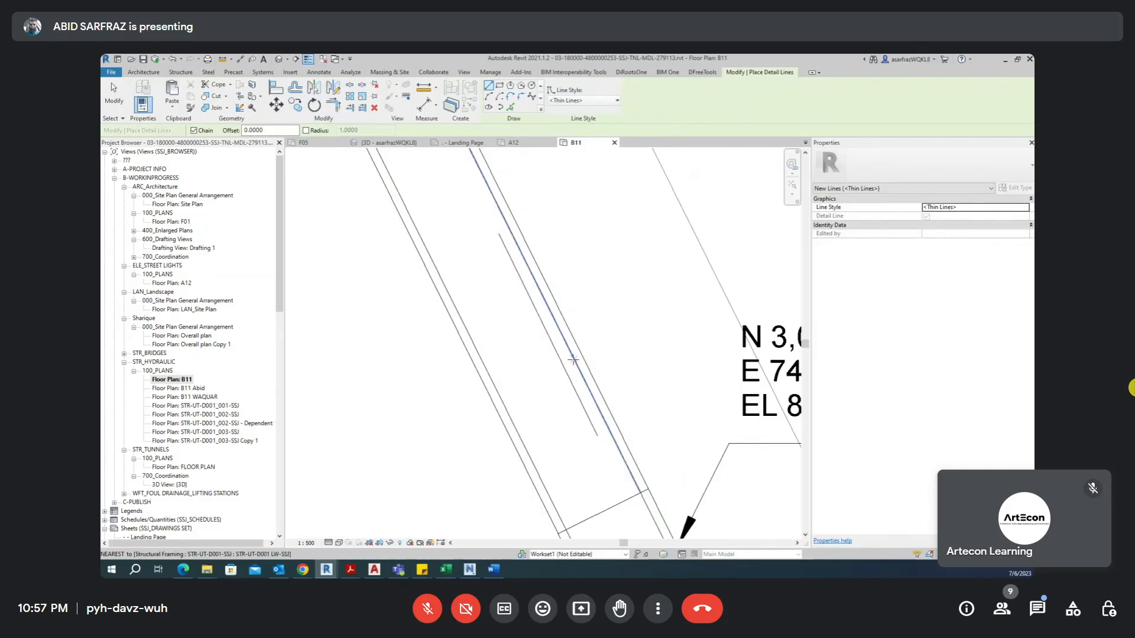
End the detail line drawing in the B11 floor plan
{"action": "key", "text": "Escape"}
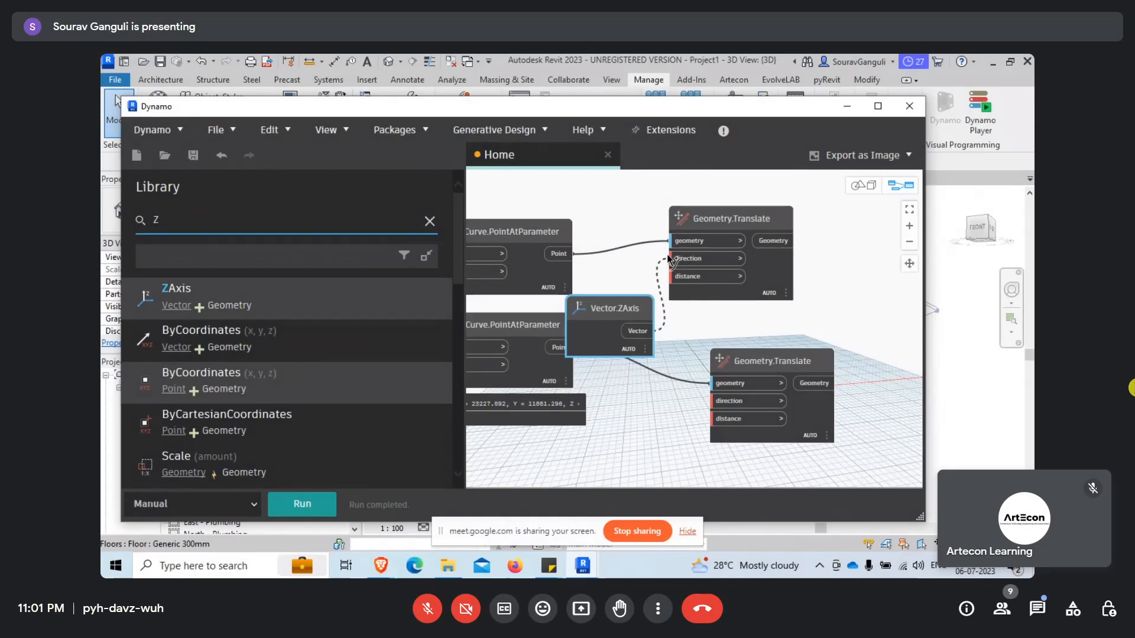
Connect the Vector.ZAxis output to the direction inputs of both Geometry.Translate nodes and space the three nodes apart
{"action": "left_click", "coordinate": [670, 259]}
{"action": "left_click", "coordinate": [647, 331]}
{"action": "left_click", "coordinate": [714, 401]}
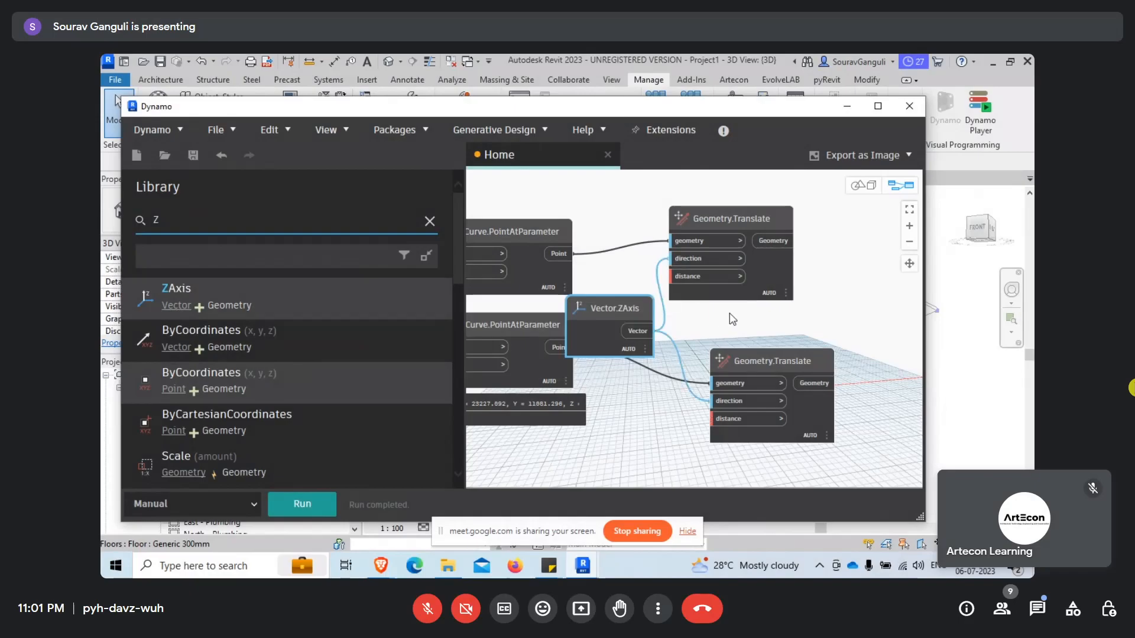
{"action": "middle_click_drag", "start_coordinate": [729, 314], "coordinate": [669, 360]}
{"action": "left_click_drag", "start_coordinate": [705, 313], "coordinate": [825, 293]}
{"action": "left_click_drag", "start_coordinate": [699, 401], "coordinate": [815, 411]}
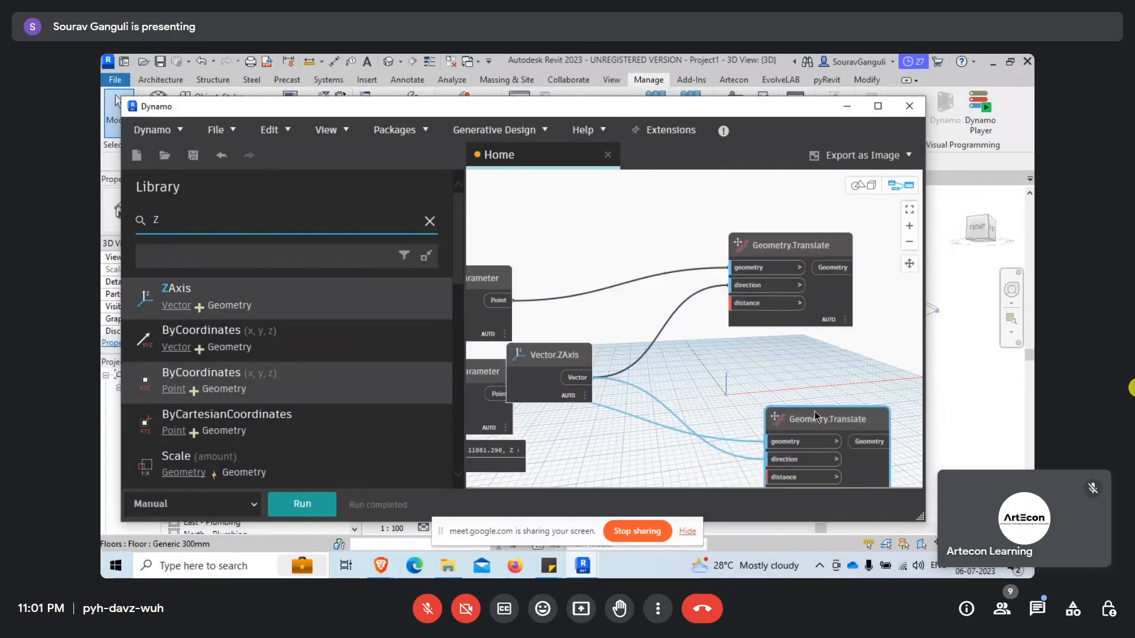
{"action": "left_click_drag", "start_coordinate": [553, 362], "coordinate": [622, 331]}
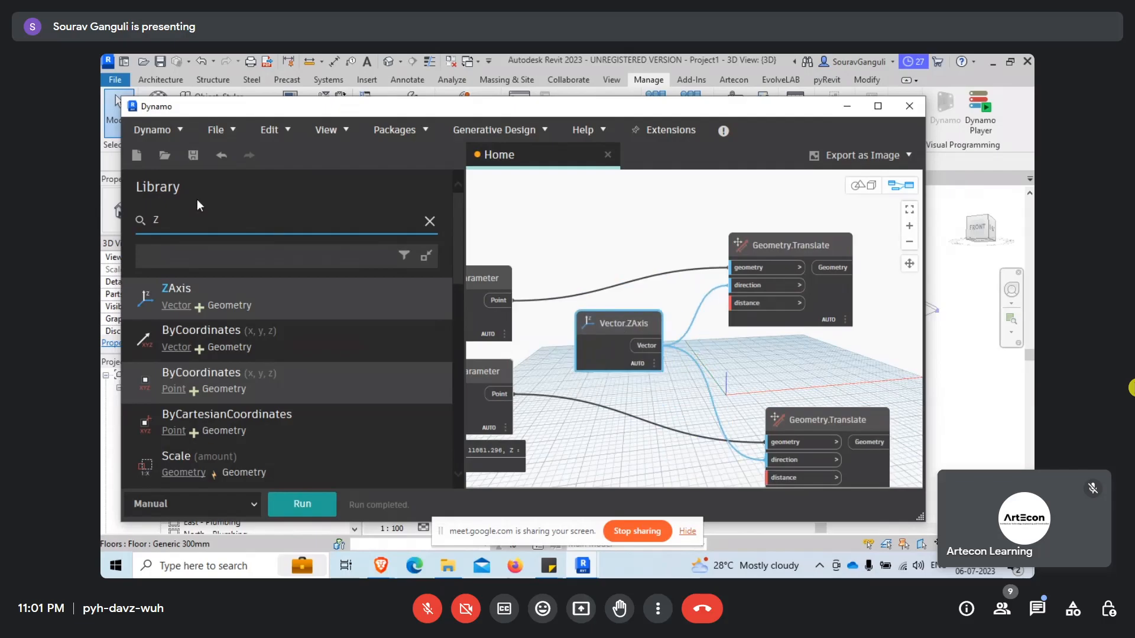
Add a Number node set to 500, feed it into the distance inputs of both Geometry.Translate nodes, and run the graph
{"action": "left_click", "coordinate": [199, 221]}
{"action": "type", "text": "num"}
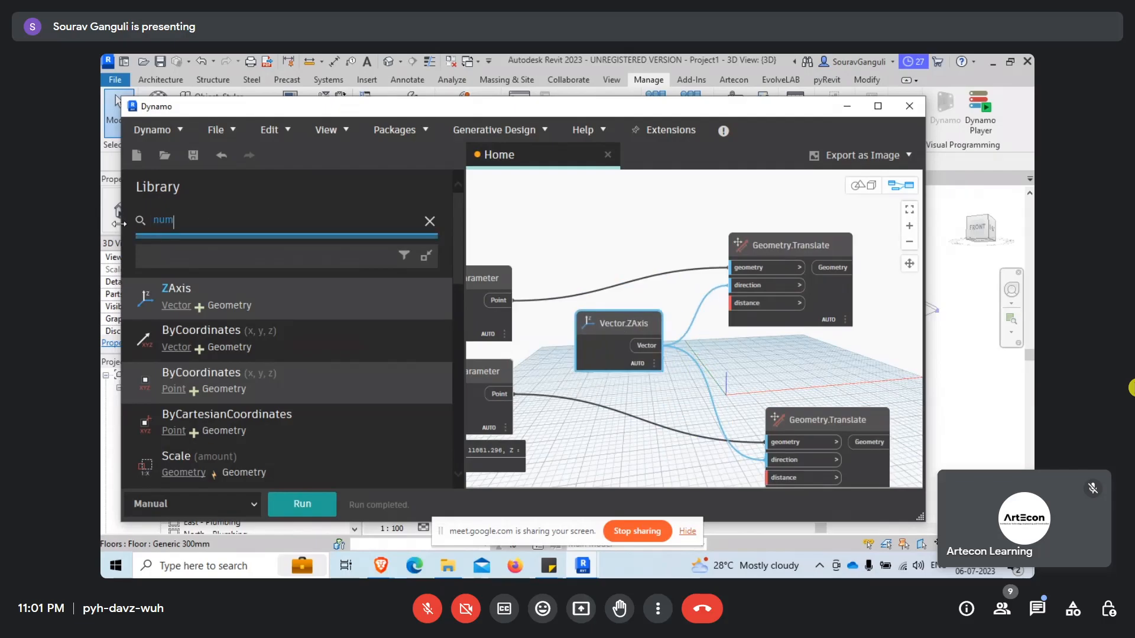
{"action": "type", "text": "ber"}
{"action": "left_click", "coordinate": [276, 289]}
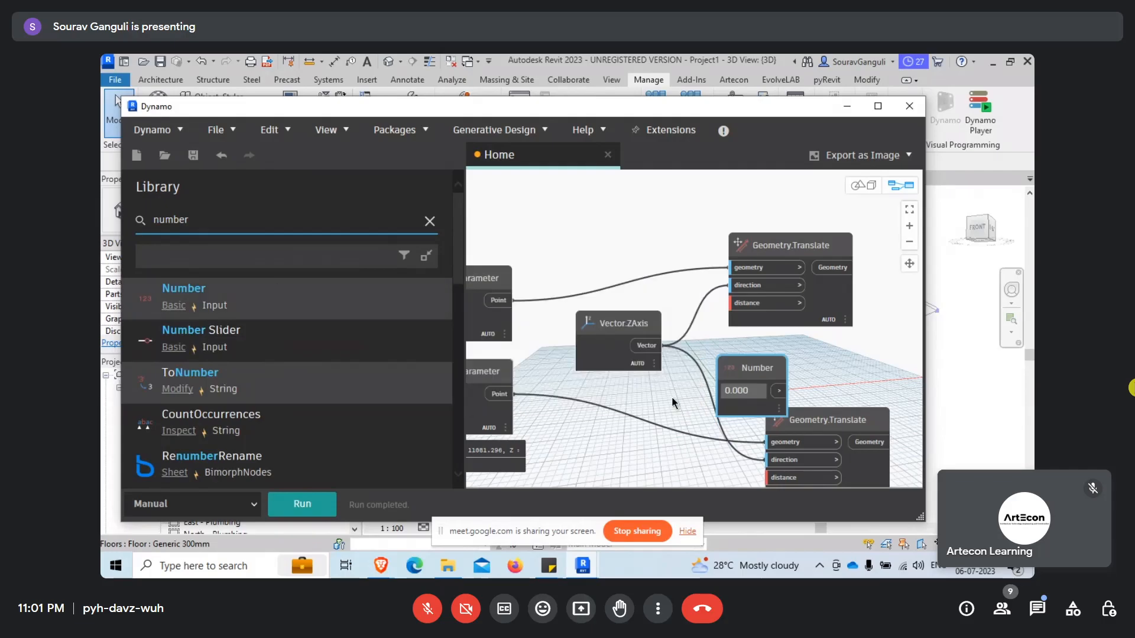
{"action": "double_click", "coordinate": [746, 392]}
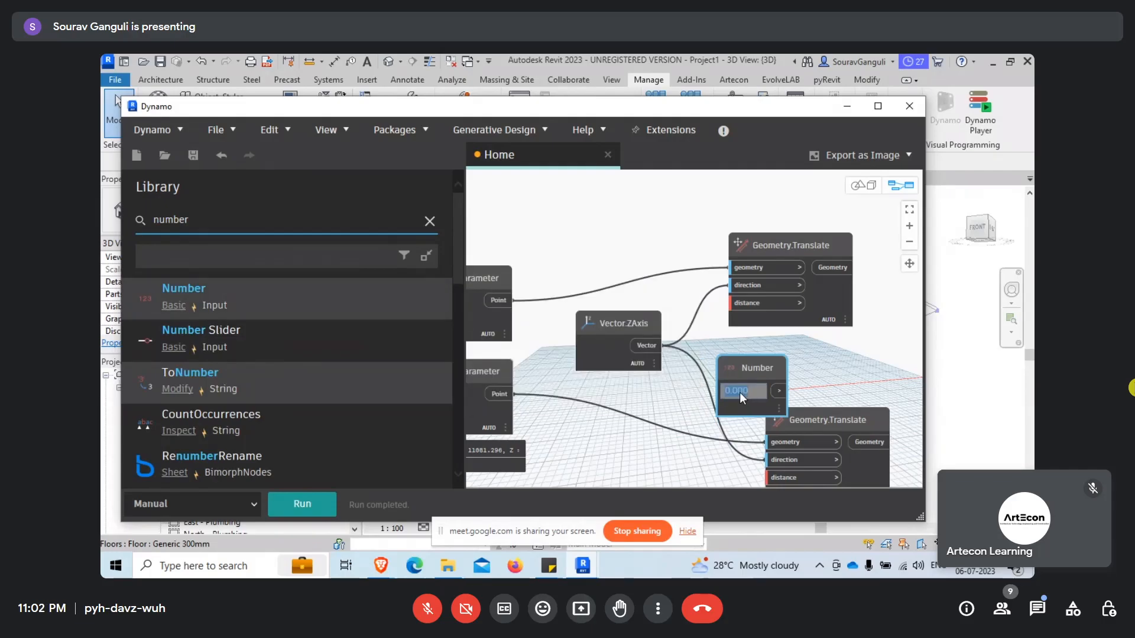
{"action": "type", "text": "500"}
{"action": "left_click_drag", "start_coordinate": [762, 368], "coordinate": [730, 303]}
{"action": "left_click_drag", "start_coordinate": [616, 441], "coordinate": [772, 478]}
{"action": "middle_click_drag", "start_coordinate": [827, 387], "coordinate": [561, 344]}
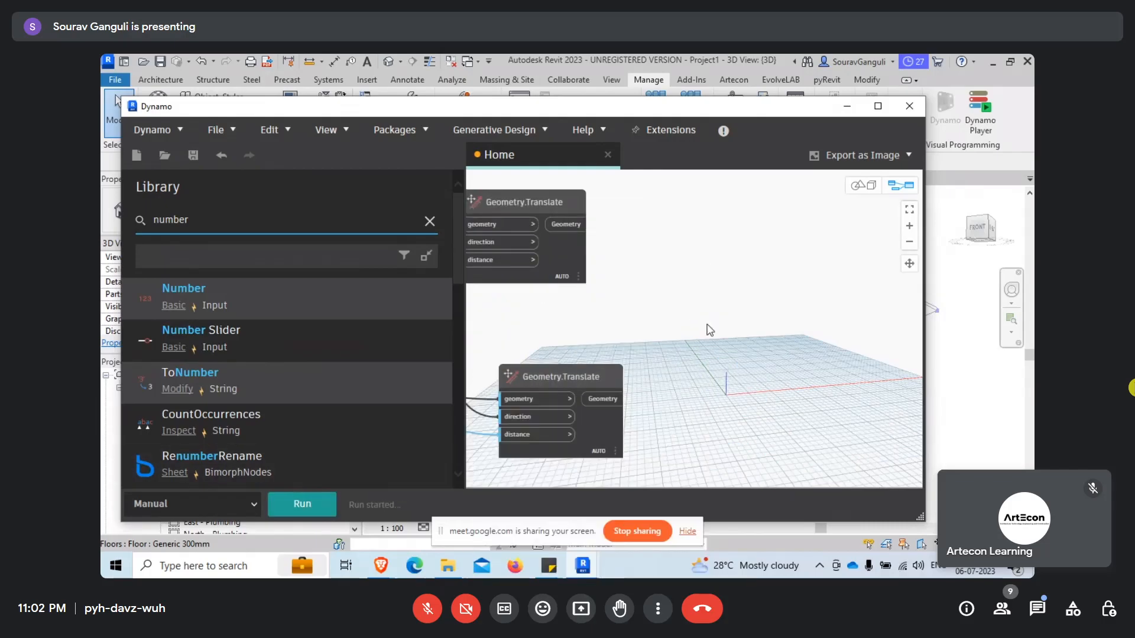
Inspect the translated points in the 3D geometry view and return to the node view
{"action": "right_click", "coordinate": [653, 311]}
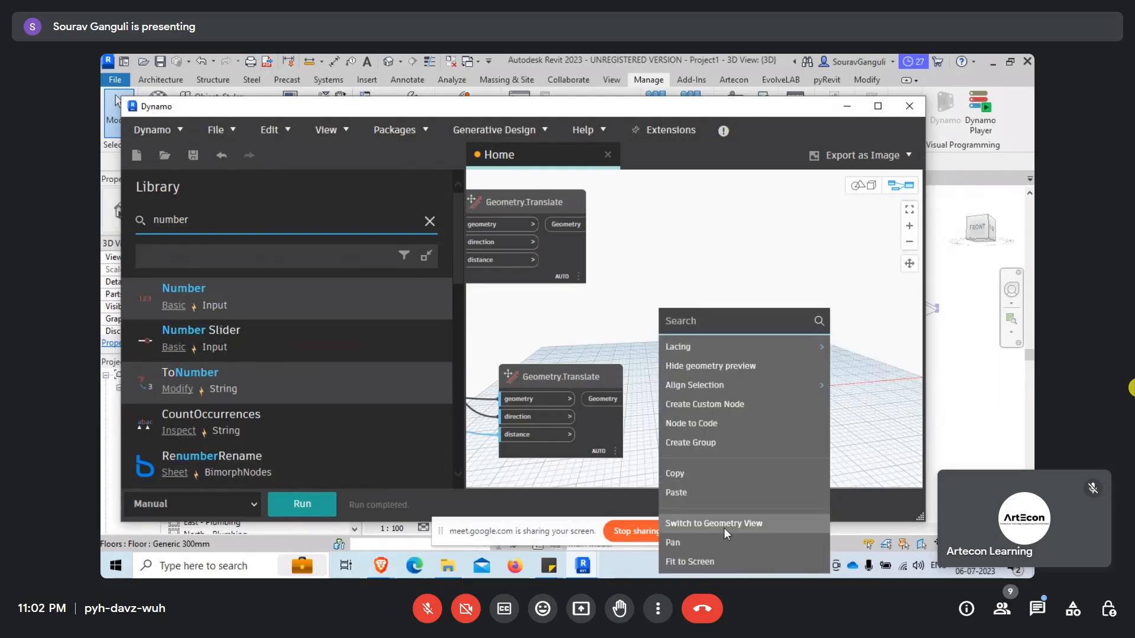
{"action": "left_click", "coordinate": [725, 527]}
{"action": "right_click", "coordinate": [695, 317]}
{"action": "left_click", "coordinate": [732, 374]}
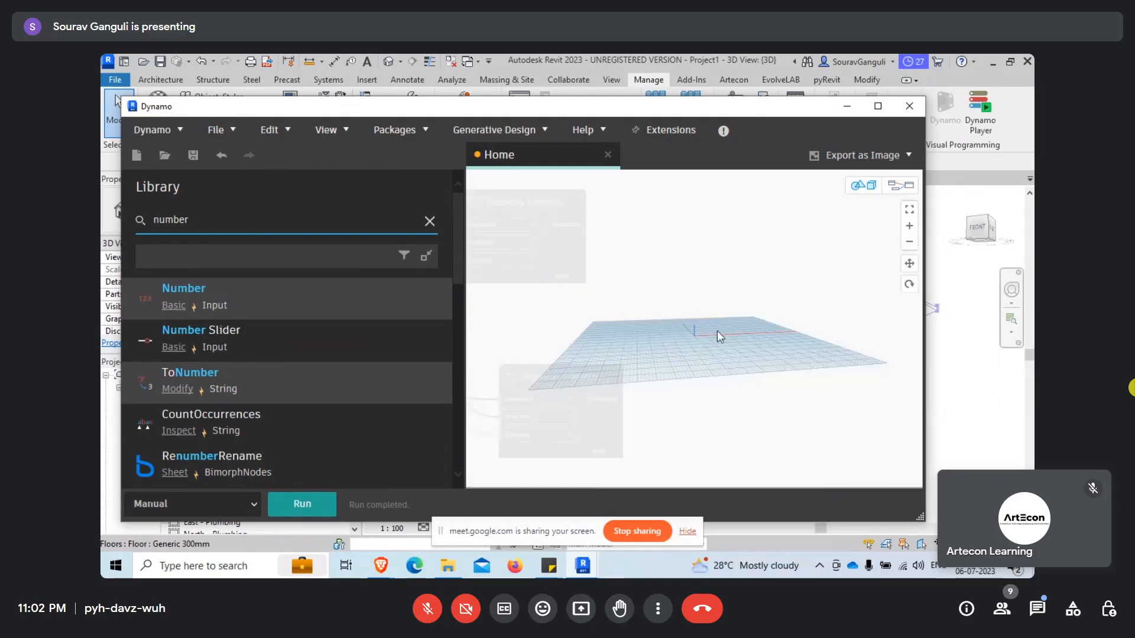
{"action": "right_click_drag", "start_coordinate": [691, 327], "coordinate": [769, 365]}
{"action": "right_click_drag", "start_coordinate": [701, 283], "coordinate": [700, 282]}
{"action": "right_click", "coordinate": [700, 282]}
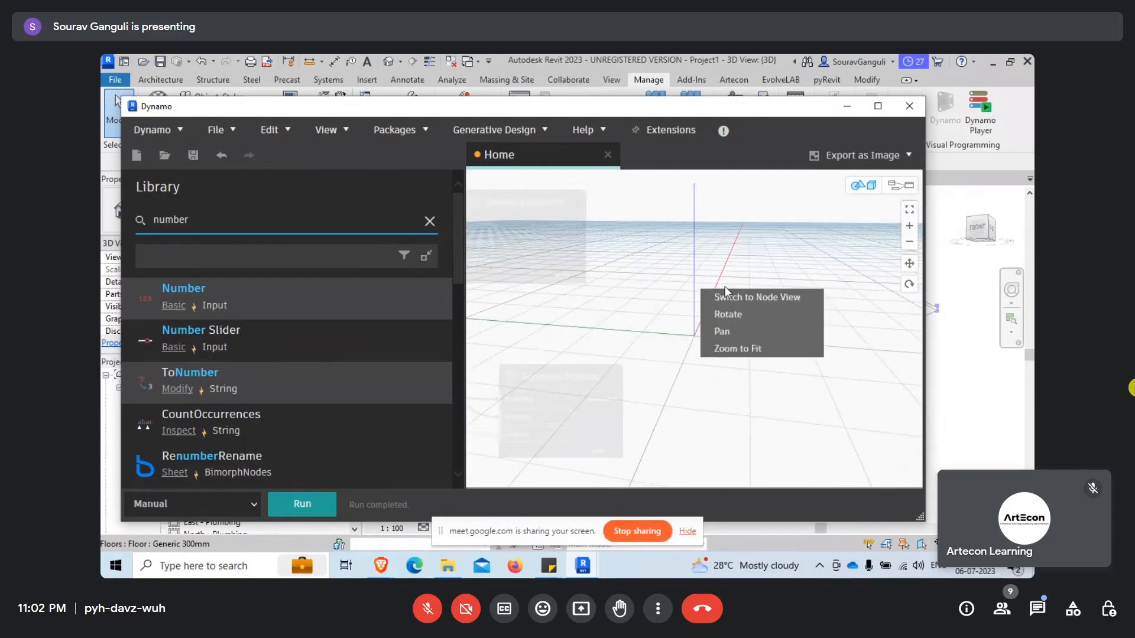
{"action": "left_click", "coordinate": [739, 296]}
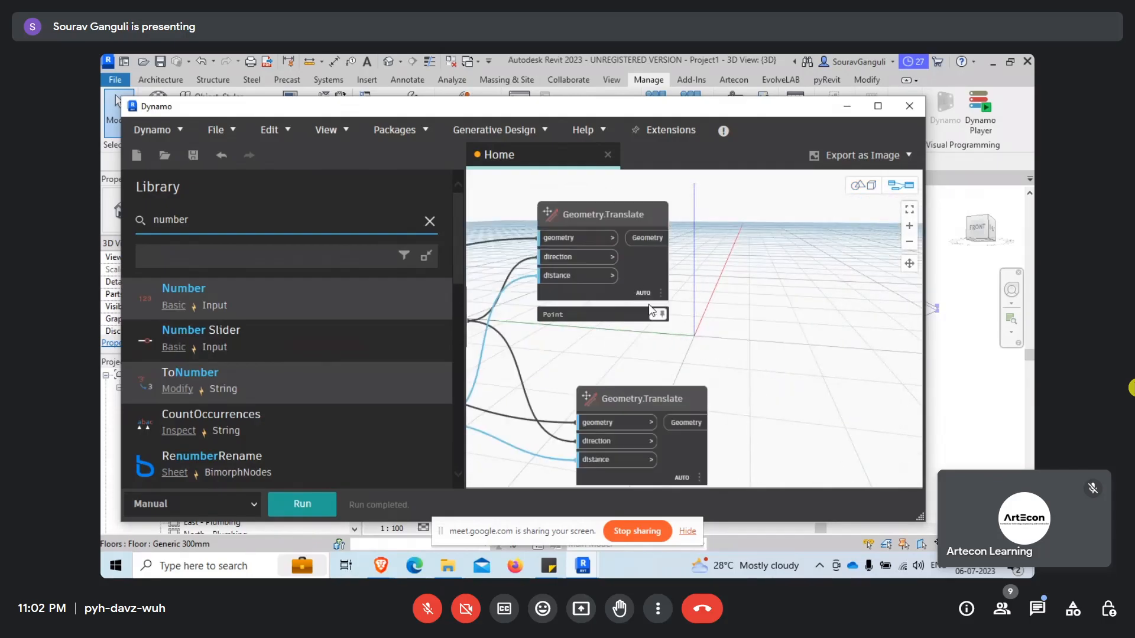
Add a Line.ByStartPointEndPoint node and connect the upper Geometry.Translate output to startPoint and the lower one to endPoint
{"action": "left_click_drag", "start_coordinate": [634, 277], "coordinate": [666, 277]}
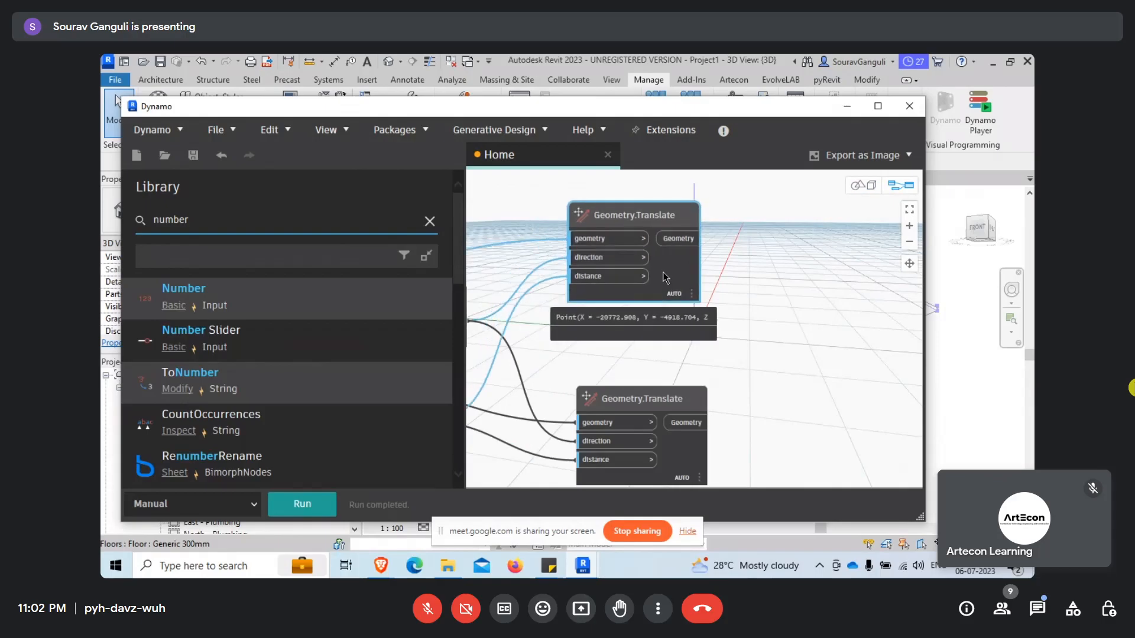
{"action": "double_click", "coordinate": [279, 221]}
{"action": "type", "text": "li"}
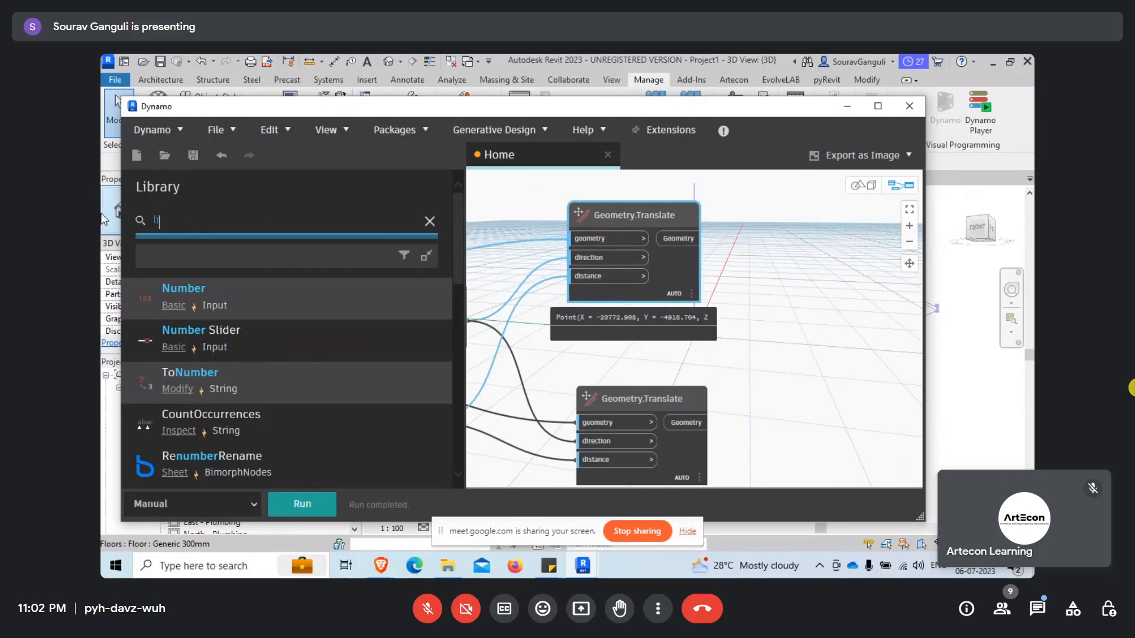
{"action": "type", "text": "ne"}
{"action": "left_click_drag", "start_coordinate": [222, 296], "coordinate": [697, 386]}
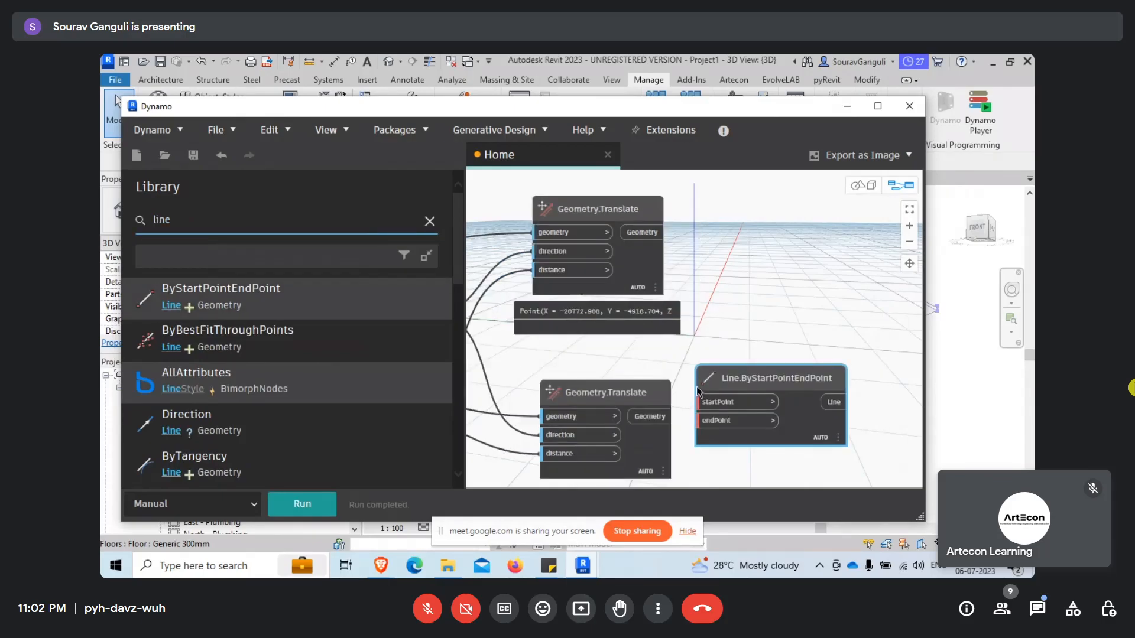
{"action": "middle_click_drag", "start_coordinate": [696, 386], "coordinate": [591, 386]}
{"action": "left_click_drag", "start_coordinate": [633, 374], "coordinate": [723, 314]}
{"action": "left_click", "coordinate": [548, 232]}
{"action": "left_click", "coordinate": [710, 347]}
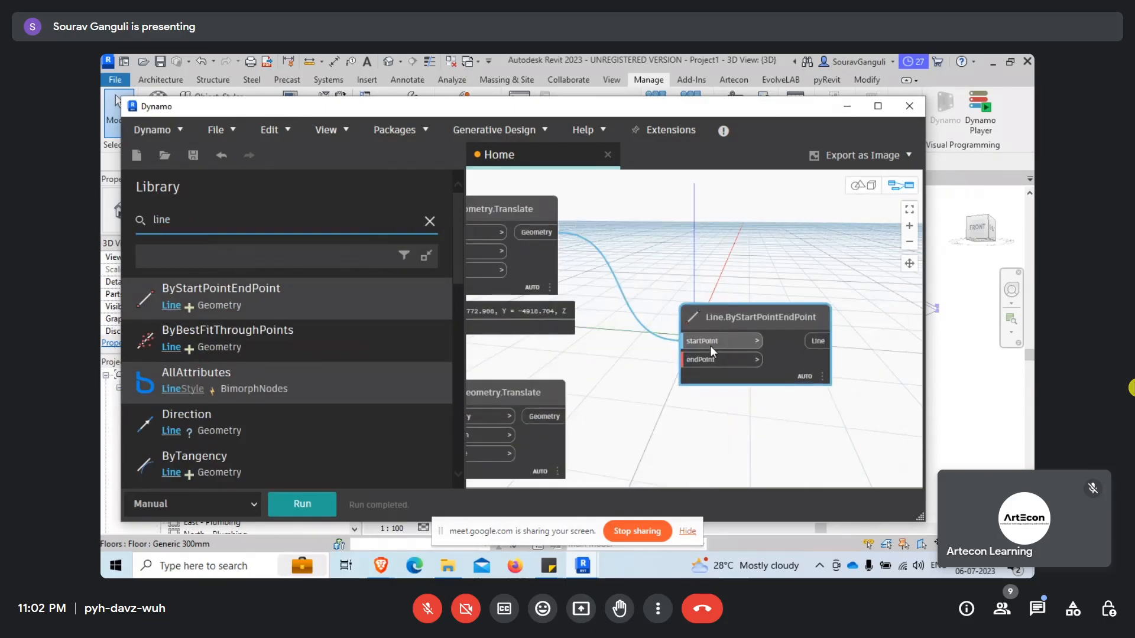
{"action": "left_click", "coordinate": [553, 417]}
{"action": "left_click", "coordinate": [700, 359]}
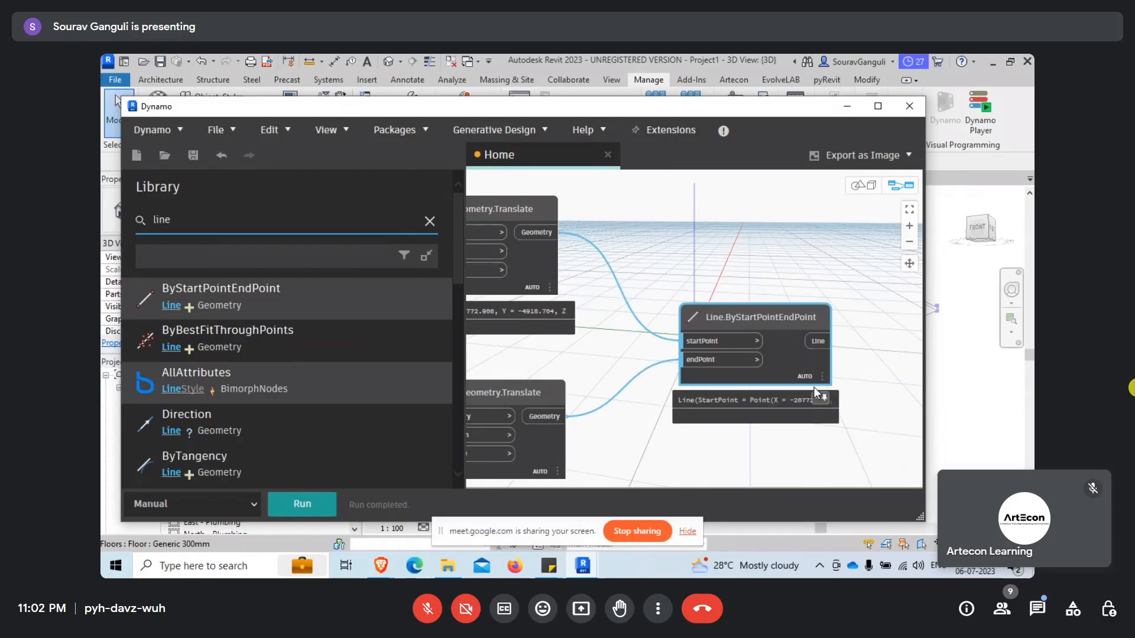
Zoom the 3D geometry view to fit, examine the new line against the floor surface, and return to the node view
{"action": "right_click", "coordinate": [726, 266]}
{"action": "left_click", "coordinate": [780, 479]}
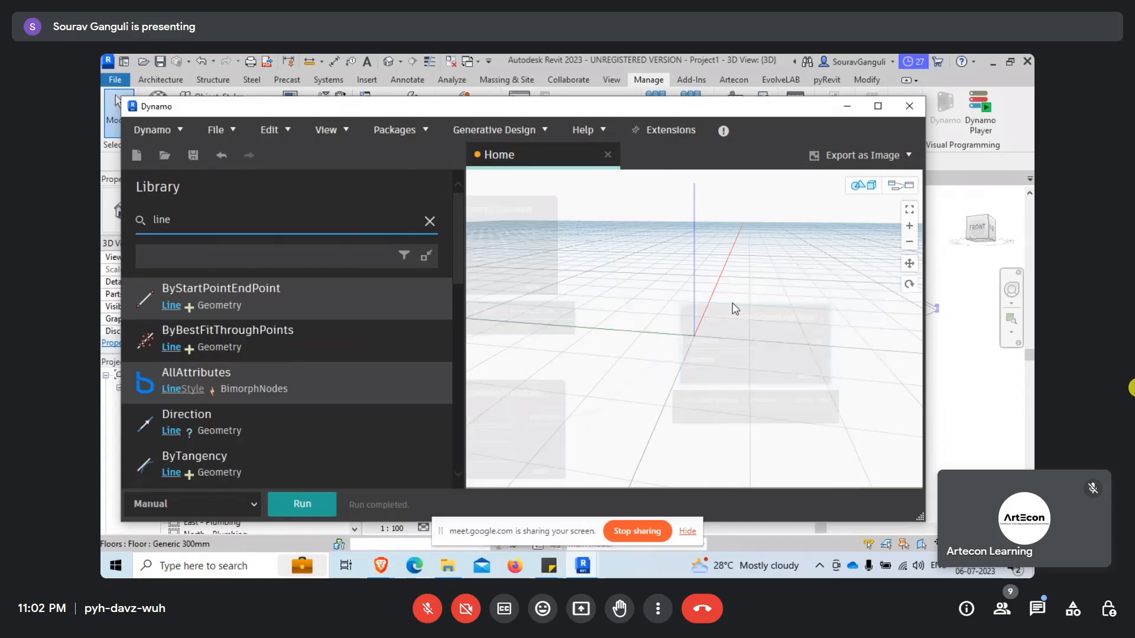
{"action": "right_click", "coordinate": [730, 304]}
{"action": "left_click", "coordinate": [778, 363]}
{"action": "right_click_drag", "start_coordinate": [673, 375], "coordinate": [676, 398]}
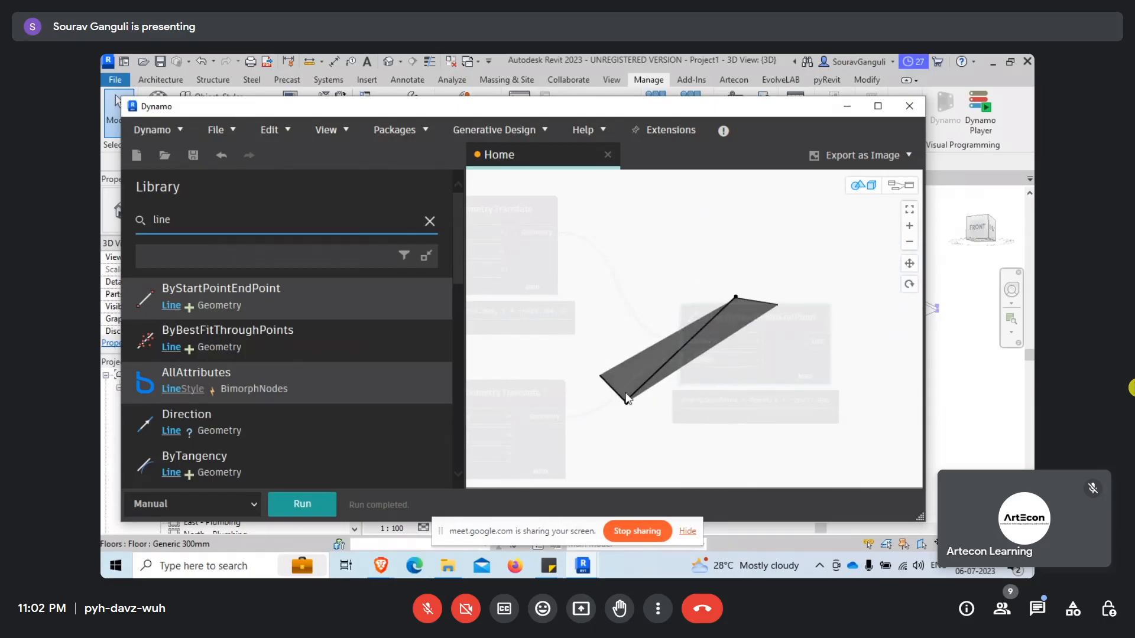
{"action": "scroll", "coordinate": [625, 392], "scroll_direction": "up", "scroll_amount": 3}
{"action": "right_click", "coordinate": [708, 269]}
{"action": "left_click", "coordinate": [766, 286]}
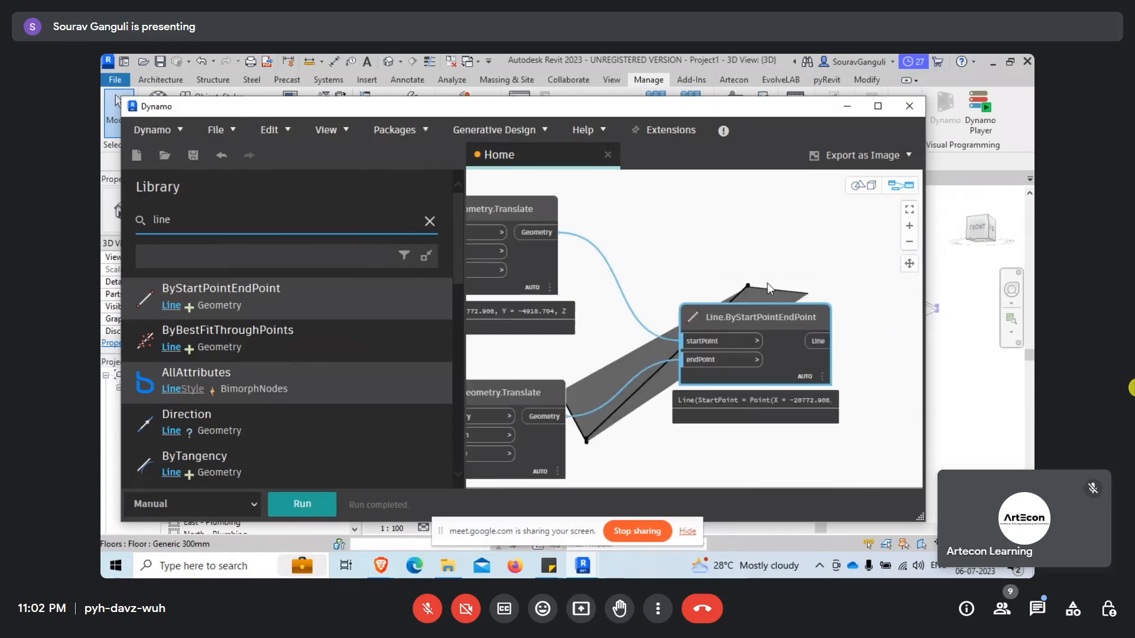
Move the Number node that feeds both Curve.PointAtParameter param inputs away from those nodes
{"action": "scroll", "coordinate": [834, 312], "scroll_direction": "down", "scroll_amount": 3}
{"action": "scroll", "coordinate": [580, 346], "scroll_direction": "up", "scroll_amount": 3}
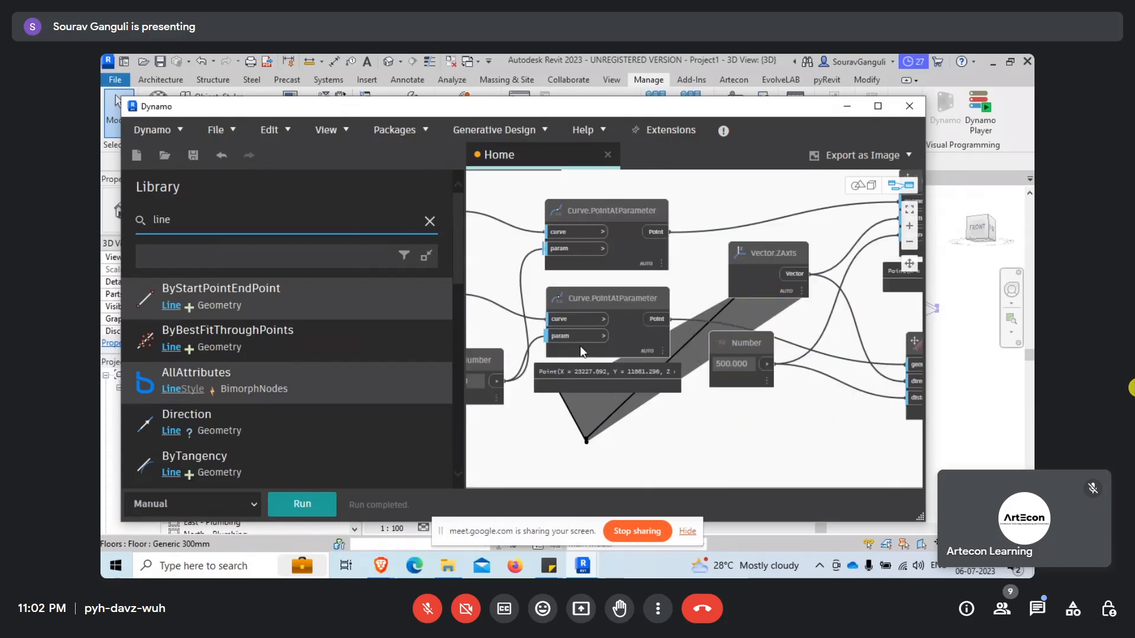
{"action": "scroll", "coordinate": [626, 396], "scroll_direction": "down", "scroll_amount": 3}
{"action": "scroll", "coordinate": [557, 385], "scroll_direction": "up", "scroll_amount": 4}
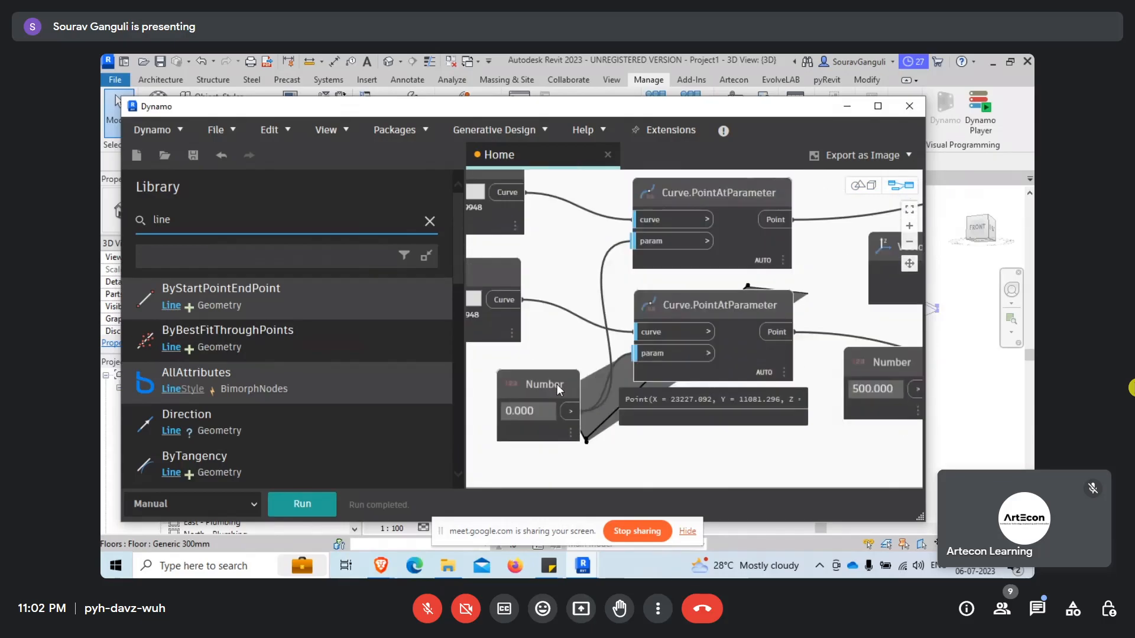
{"action": "left_click", "coordinate": [541, 381]}
{"action": "left_click_drag", "start_coordinate": [532, 375], "coordinate": [479, 386]}
{"action": "middle_click_drag", "start_coordinate": [593, 380], "coordinate": [577, 385]}
{"action": "scroll", "coordinate": [661, 281], "scroll_direction": "down", "scroll_amount": 2}
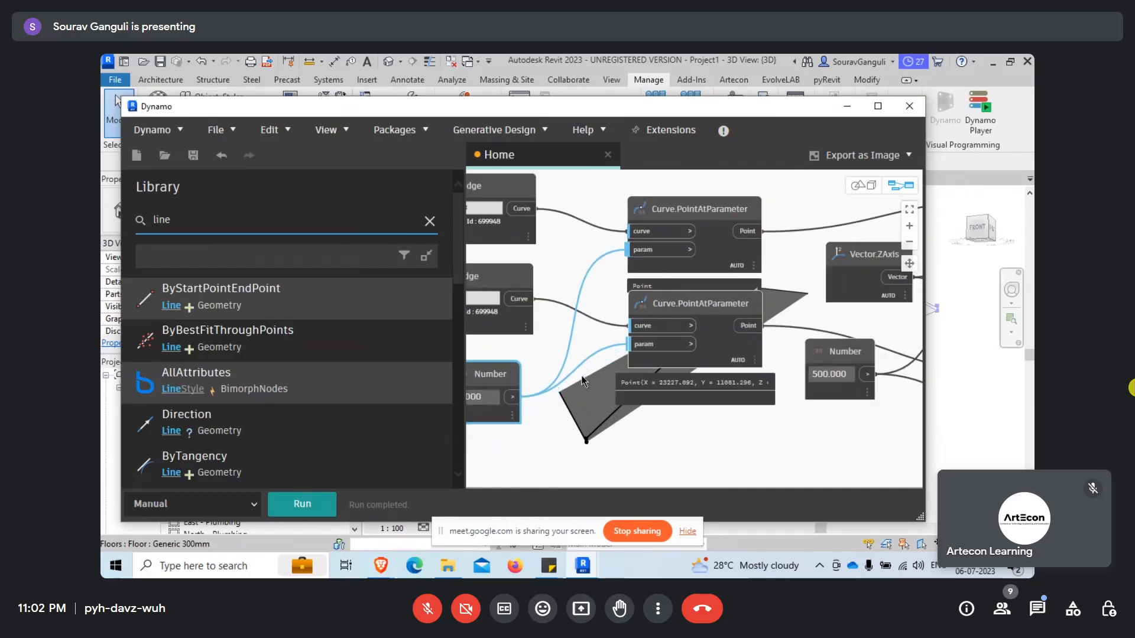
{"action": "middle_click_drag", "start_coordinate": [558, 390], "coordinate": [615, 381]}
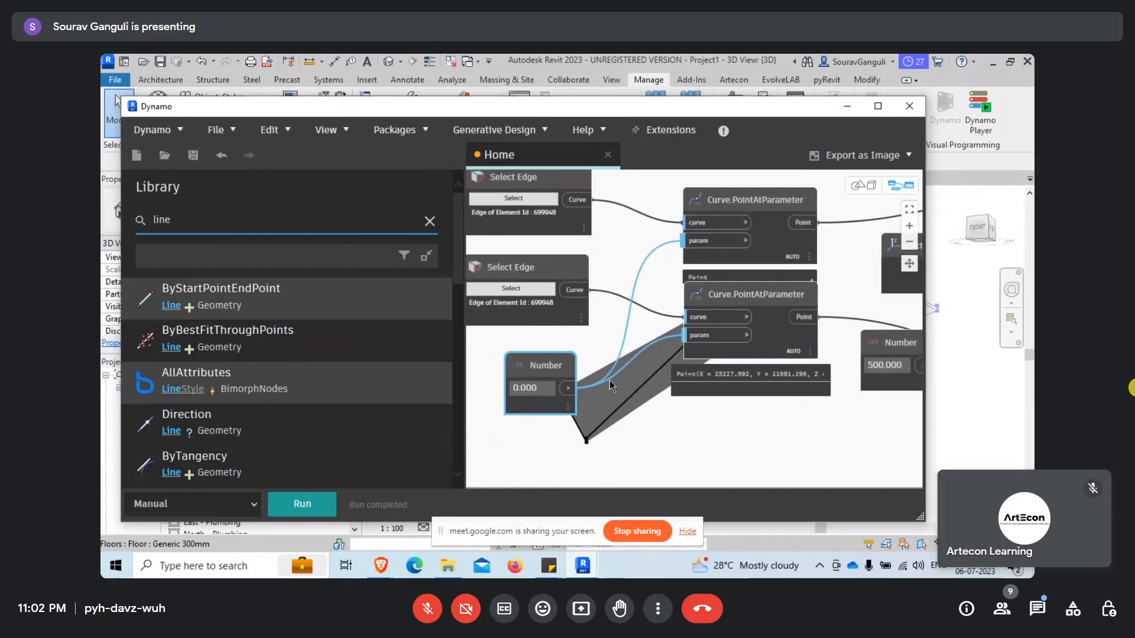
{"action": "double_click", "coordinate": [532, 388]}
{"action": "type", "text": "05"}
{"action": "left_click", "coordinate": [630, 423]}
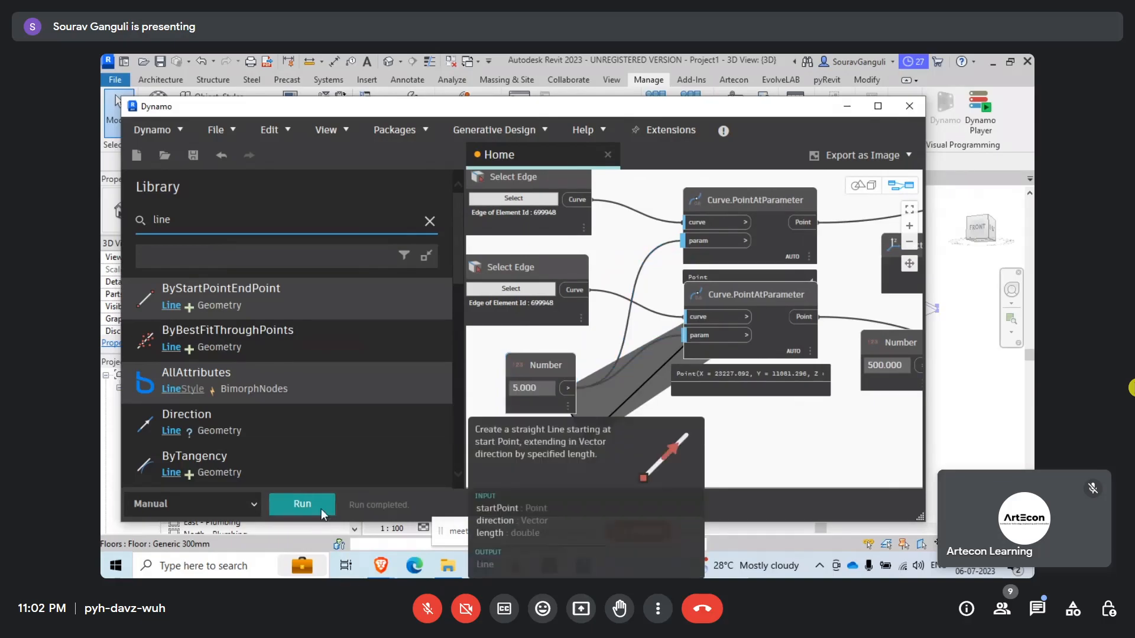
Set the Number node feeding both Curve.PointAtParameter param inputs to 0.5 and run the graph
{"action": "double_click", "coordinate": [527, 393]}
{"action": "type", "text": "0"}
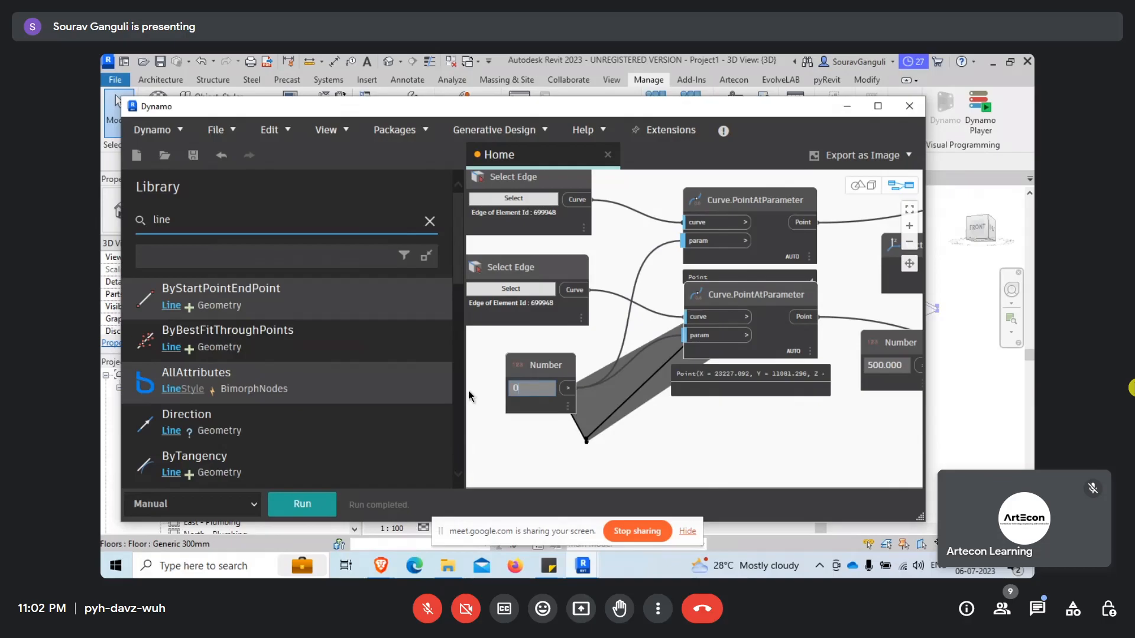
{"action": "type", "text": ".5"}
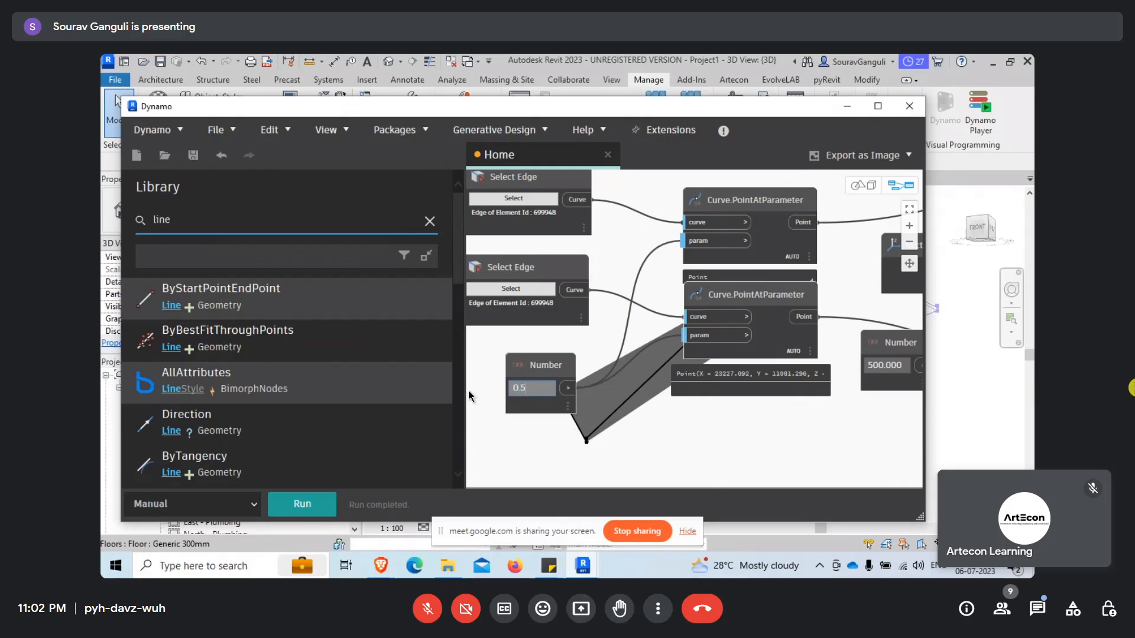
{"action": "left_click", "coordinate": [312, 506]}
Examine the Line.ByStartPointEndPoint node and its line along the floor surface in the background preview
{"action": "middle_click_drag", "start_coordinate": [668, 411], "coordinate": [475, 377]}
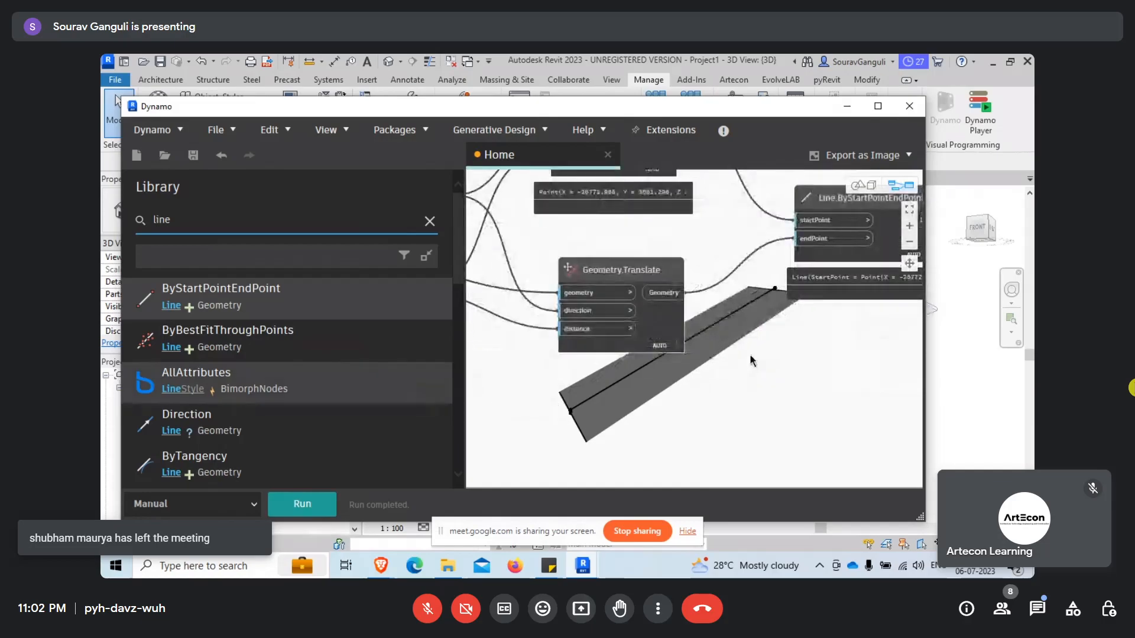
{"action": "middle_click_drag", "start_coordinate": [751, 356], "coordinate": [403, 427]}
{"action": "scroll", "coordinate": [764, 377], "scroll_direction": "down", "scroll_amount": 2}
{"action": "scroll", "coordinate": [553, 348], "scroll_direction": "up", "scroll_amount": 1}
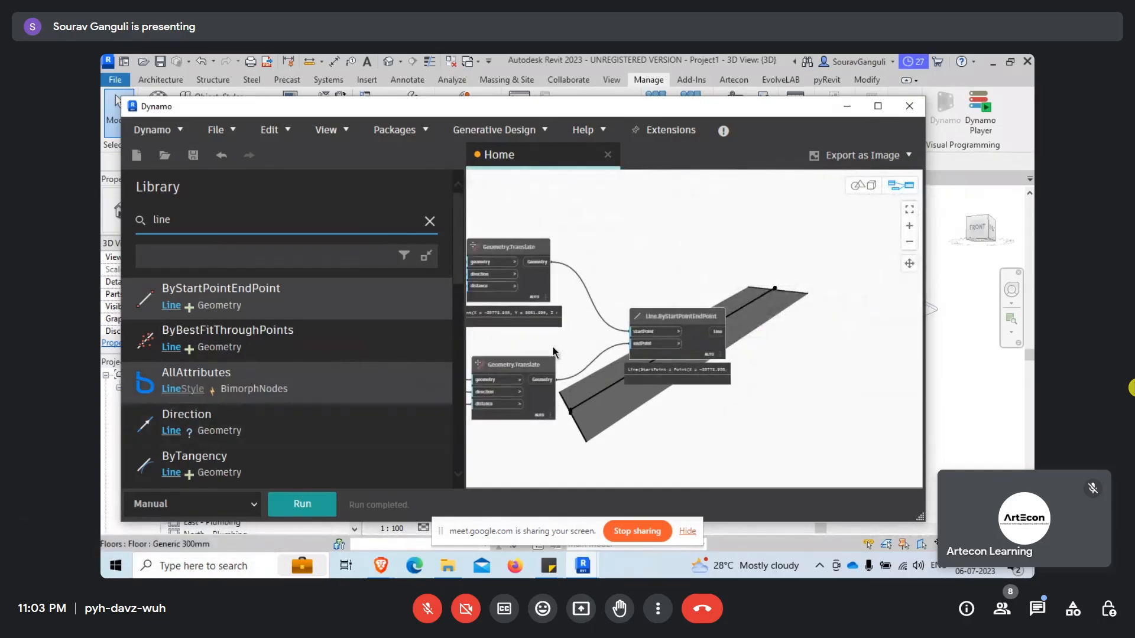
{"action": "middle_click_drag", "start_coordinate": [553, 348], "coordinate": [621, 338]}
{"action": "scroll", "coordinate": [620, 328], "scroll_direction": "up", "scroll_amount": 2}
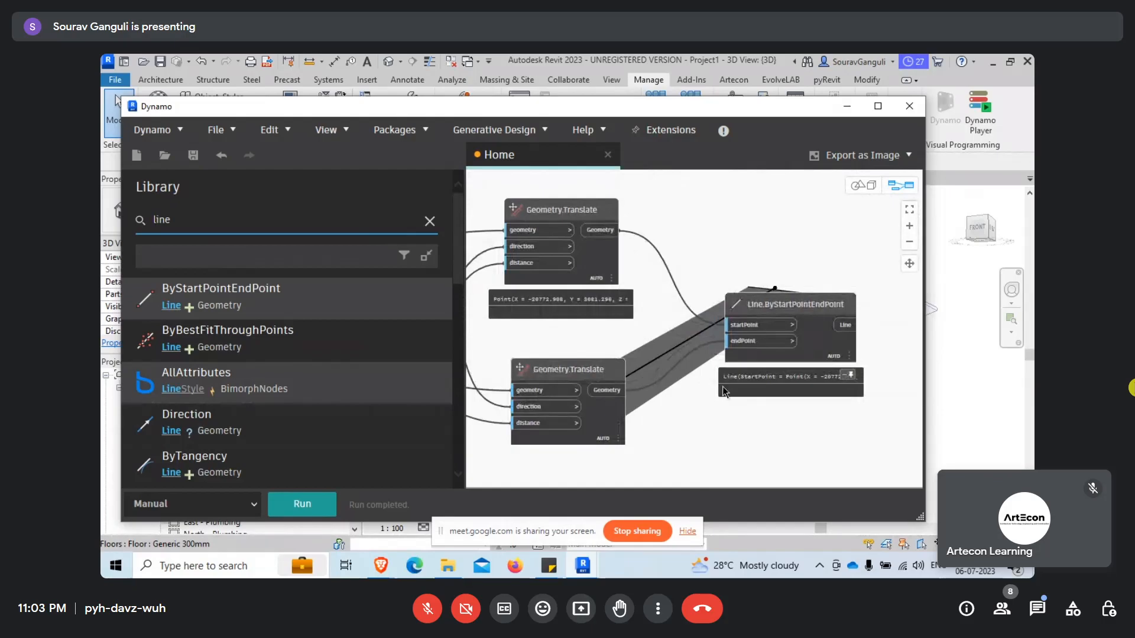
{"action": "middle_click_drag", "start_coordinate": [722, 385], "coordinate": [533, 305]}
{"action": "right_click", "coordinate": [685, 383]}
{"action": "left_click", "coordinate": [622, 402]}
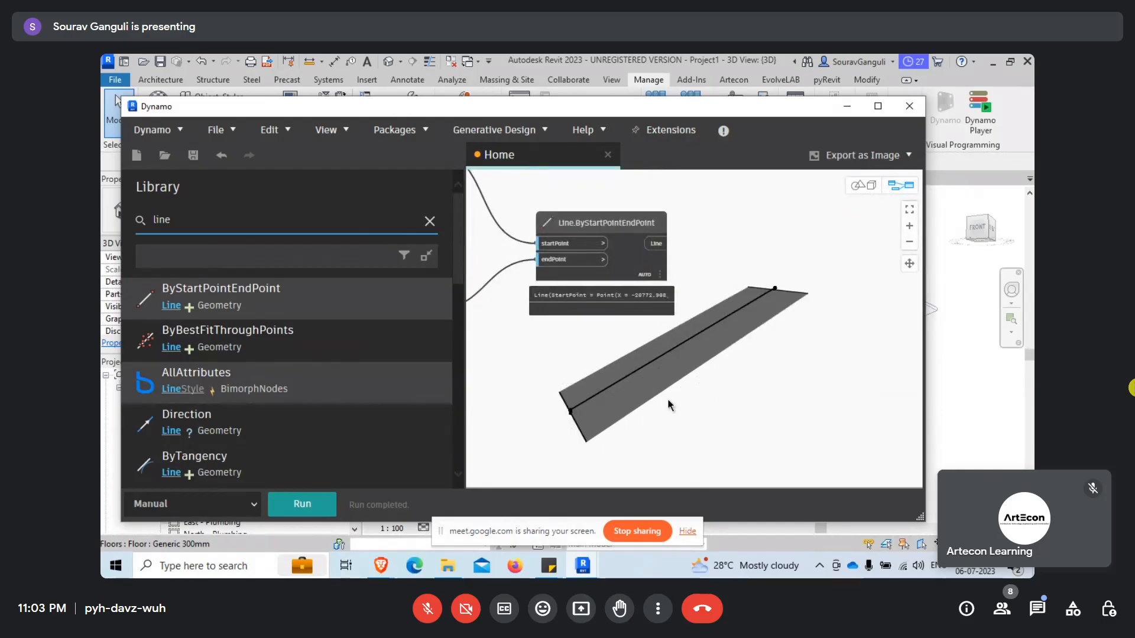
Set the Number node feeding both Geometry.Translate distance inputs to -500 and run the graph
{"action": "scroll", "coordinate": [668, 398], "scroll_direction": "down", "scroll_amount": 2}
{"action": "middle_click_drag", "start_coordinate": [591, 345], "coordinate": [671, 350]}
{"action": "scroll", "coordinate": [491, 315], "scroll_direction": "up", "scroll_amount": 4}
{"action": "middle_click_drag", "start_coordinate": [527, 329], "coordinate": [674, 331]}
{"action": "left_click_drag", "start_coordinate": [585, 390], "coordinate": [540, 393]}
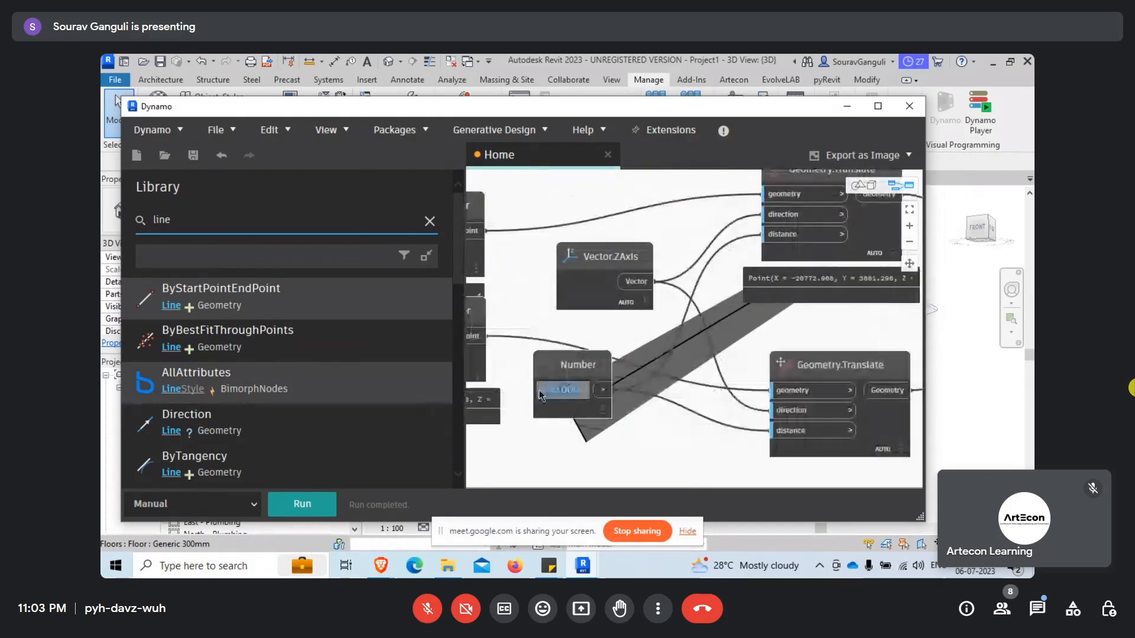
{"action": "left_click", "coordinate": [544, 393]}
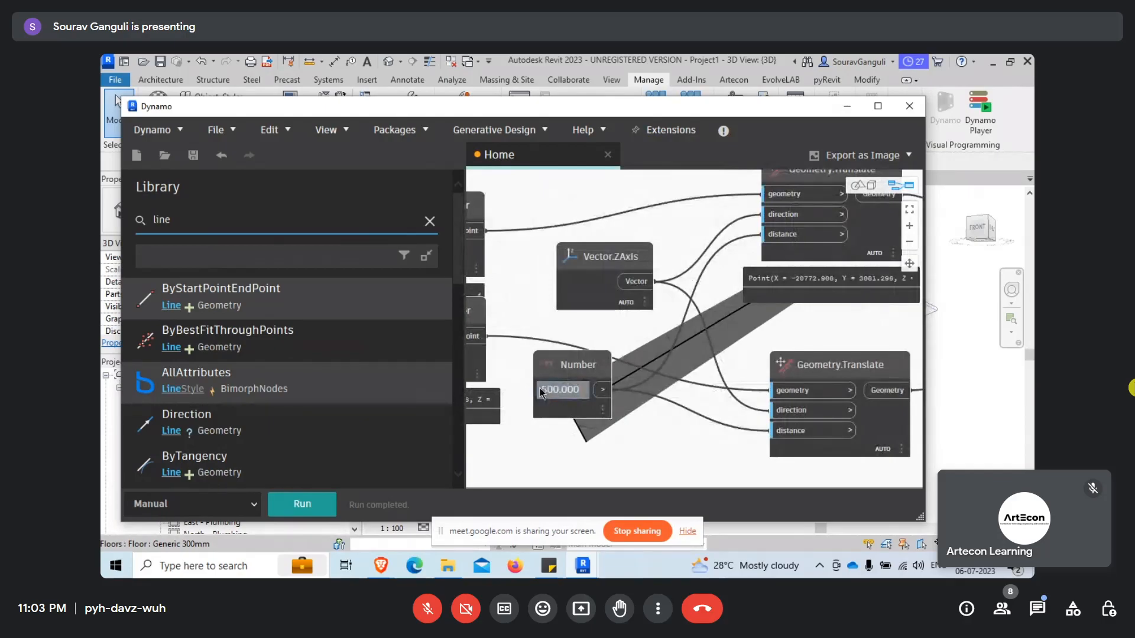
{"action": "left_click_drag", "start_coordinate": [581, 391], "coordinate": [545, 390]}
{"action": "type", "text": "-500"}
{"action": "left_click", "coordinate": [317, 498]}
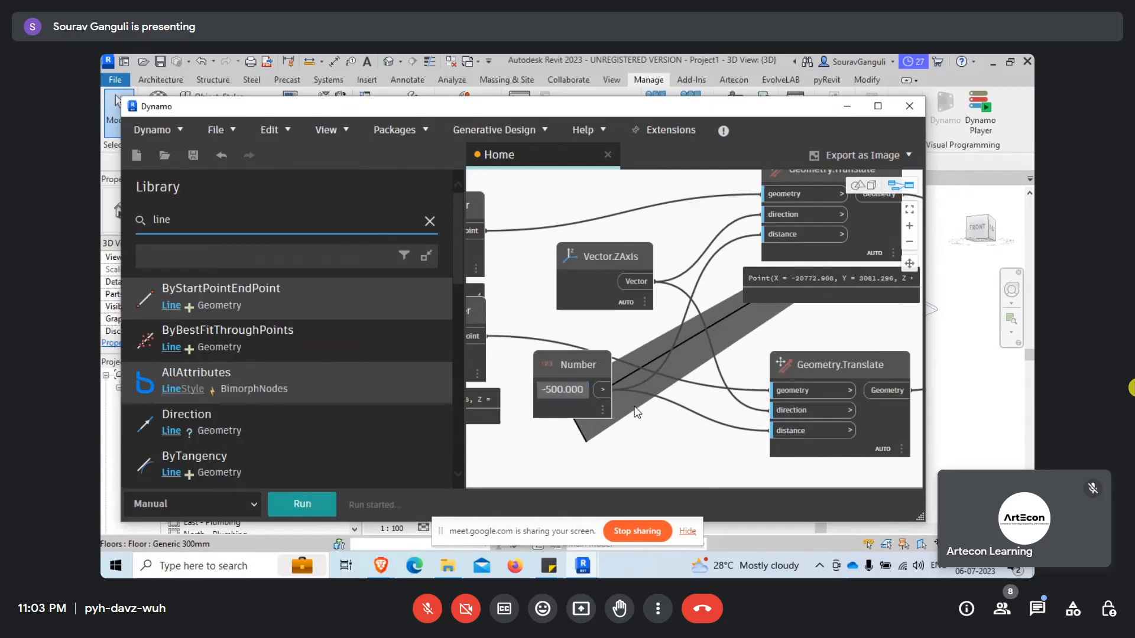
Examine the translated line against the floor surface in the geometry view, then return to the Line.ByStartPointEndPoint node in the graph
{"action": "middle_click_drag", "start_coordinate": [905, 460], "coordinate": [596, 287]}
{"action": "right_click", "coordinate": [675, 331]}
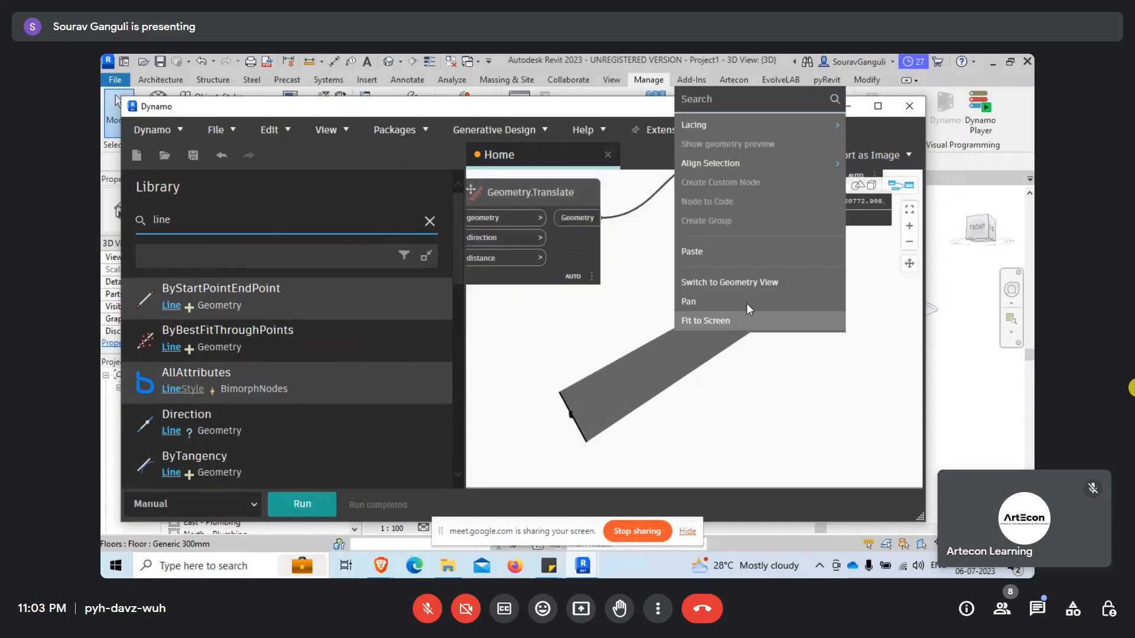
{"action": "left_click", "coordinate": [754, 283]}
{"action": "right_click_drag", "start_coordinate": [819, 296], "coordinate": [732, 365]}
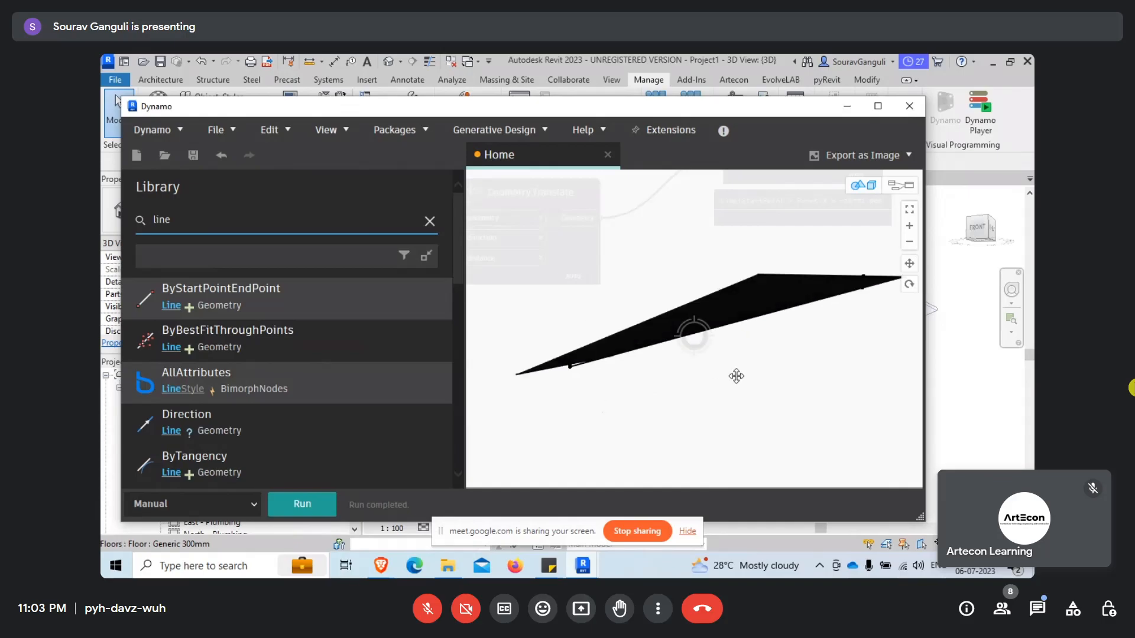
{"action": "right_click", "coordinate": [735, 375]}
{"action": "left_click", "coordinate": [763, 387]}
{"action": "scroll", "coordinate": [795, 283], "scroll_direction": "down", "scroll_amount": 3}
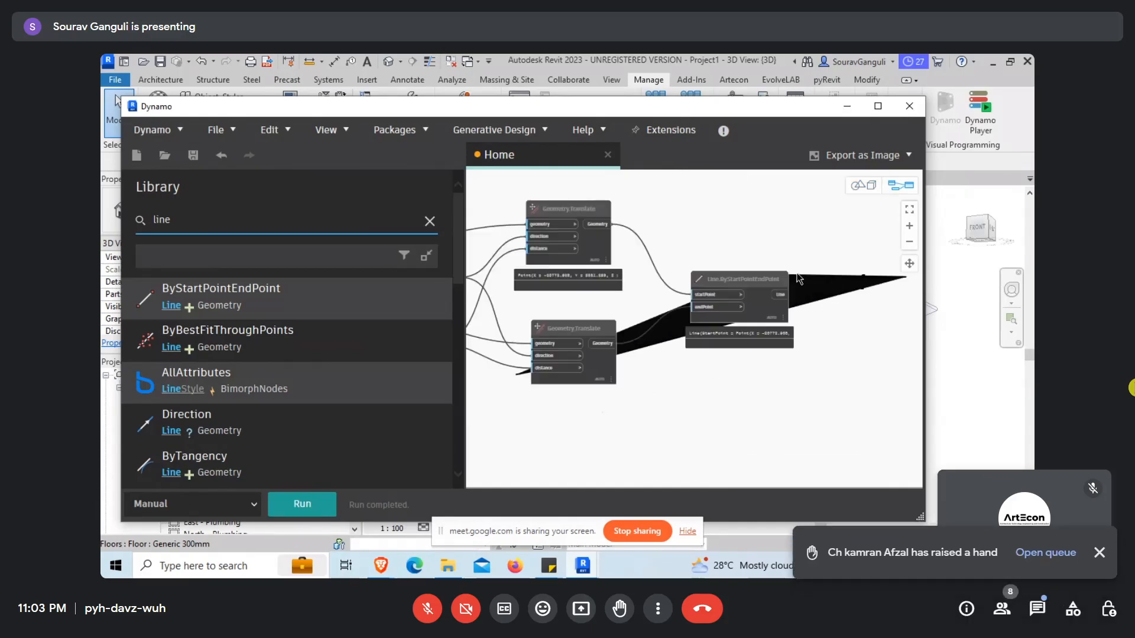
{"action": "scroll", "coordinate": [790, 307], "scroll_direction": "up", "scroll_amount": 3}
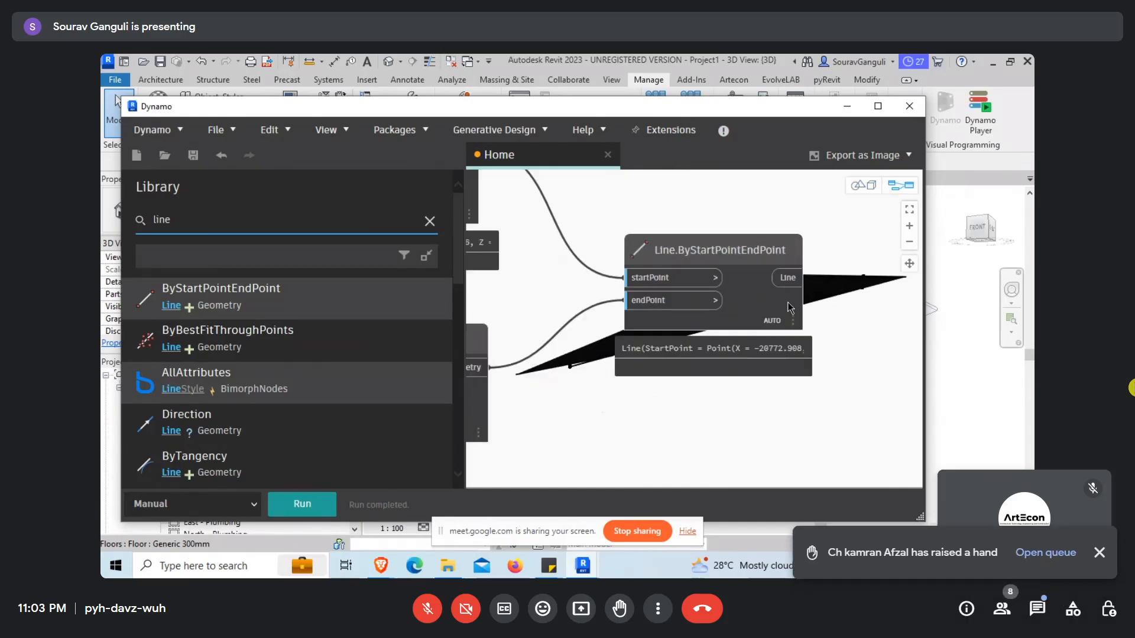
Search the node library for "pipe", look through the nodes offered, and clear the search
{"action": "left_click", "coordinate": [225, 222]}
{"action": "type", "text": "pipe"}
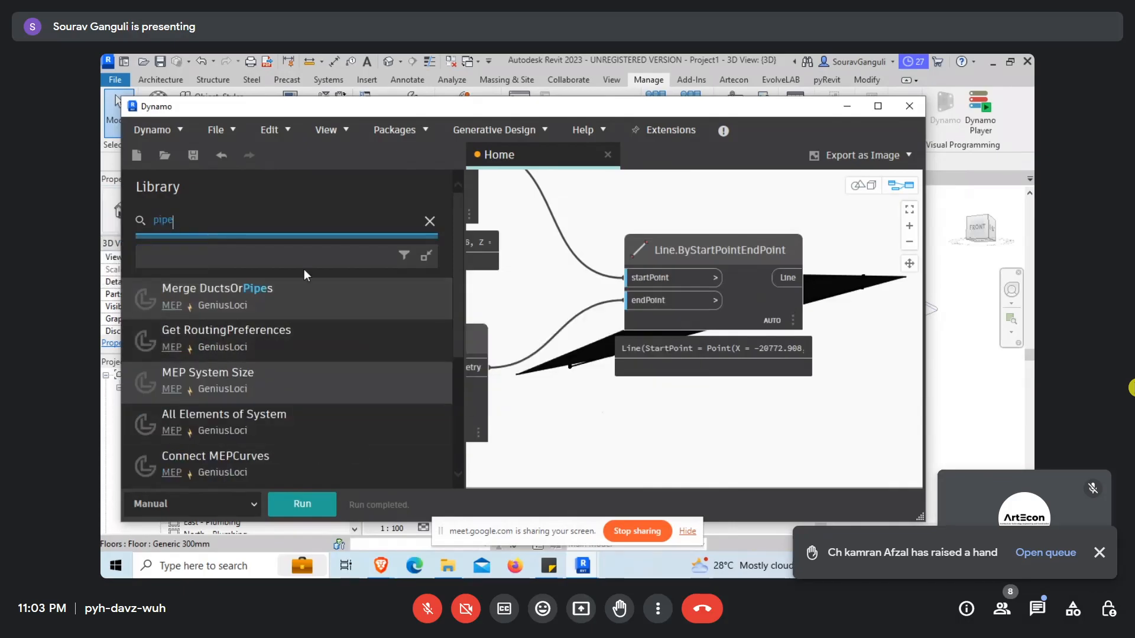
{"action": "mouse_move", "coordinate": [303, 387]}
{"action": "scroll", "coordinate": [306, 398], "scroll_direction": "down", "scroll_amount": 4}
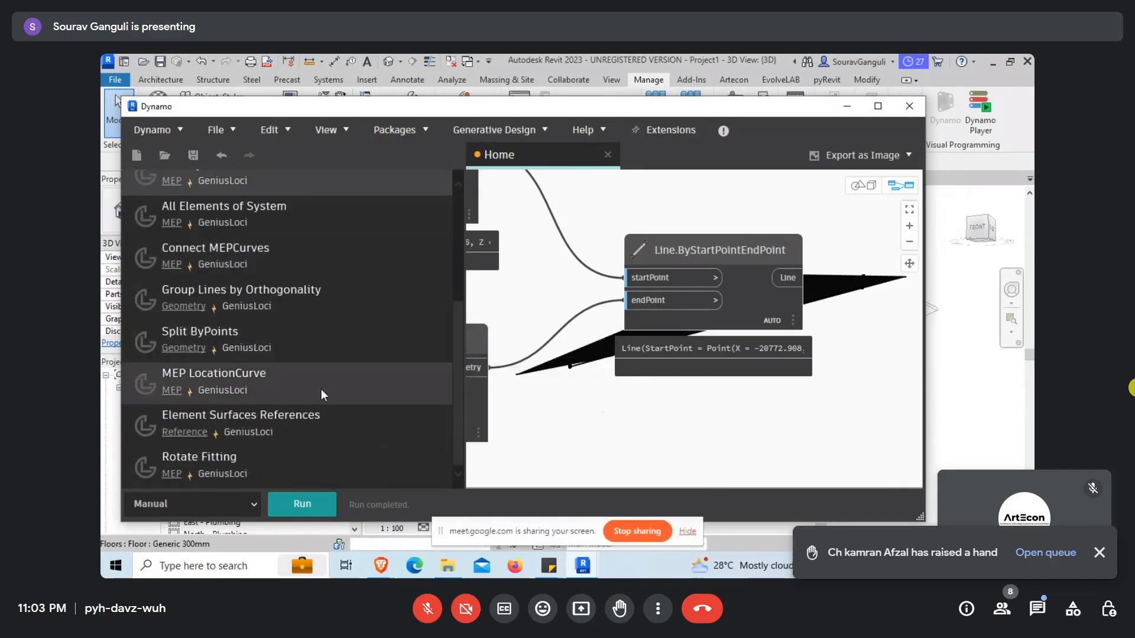
{"action": "scroll", "coordinate": [407, 240], "scroll_direction": "up", "scroll_amount": 5}
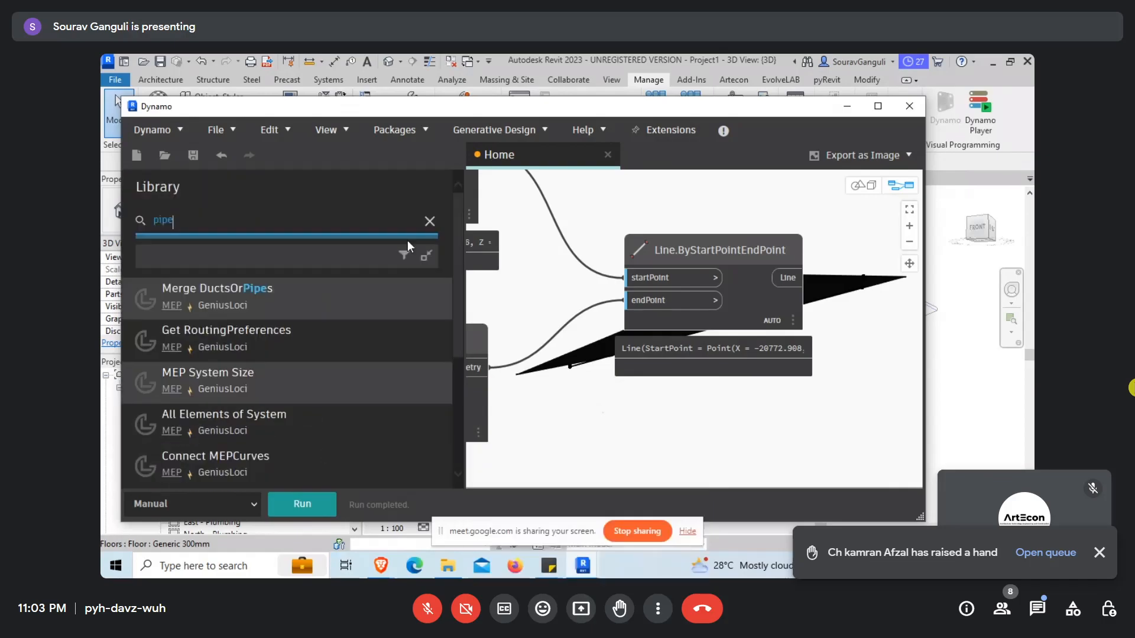
{"action": "left_click", "coordinate": [428, 219]}
Open the Elements category of the core Revit nodes in the library
{"action": "left_click", "coordinate": [151, 388]}
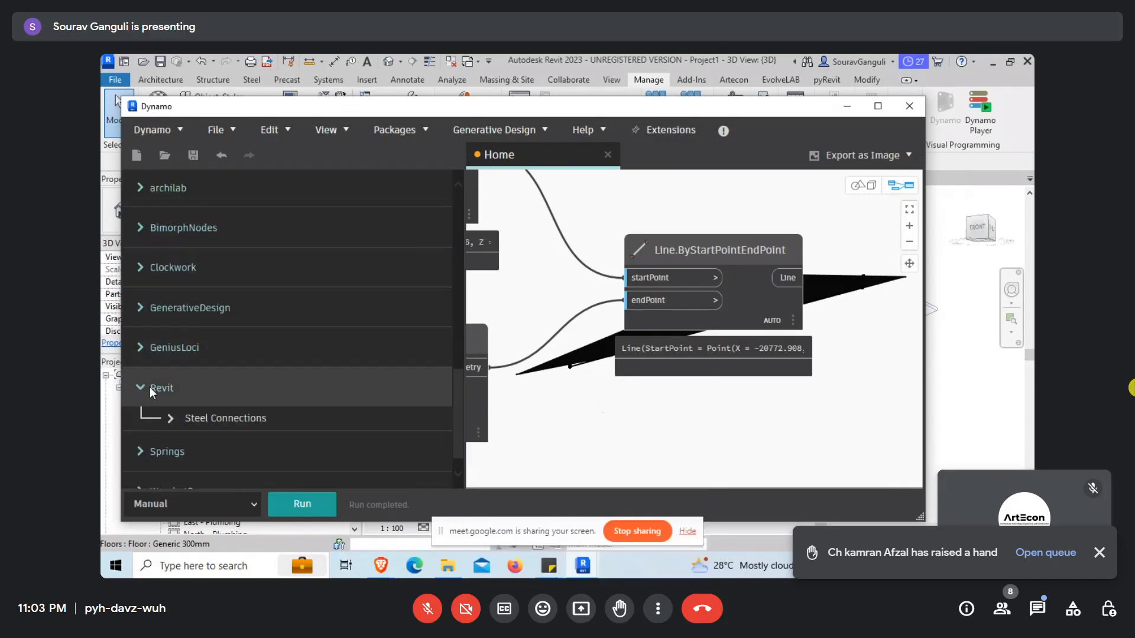
{"action": "scroll", "coordinate": [207, 364], "scroll_direction": "up", "scroll_amount": 3}
{"action": "scroll", "coordinate": [154, 315], "scroll_direction": "up", "scroll_amount": 3}
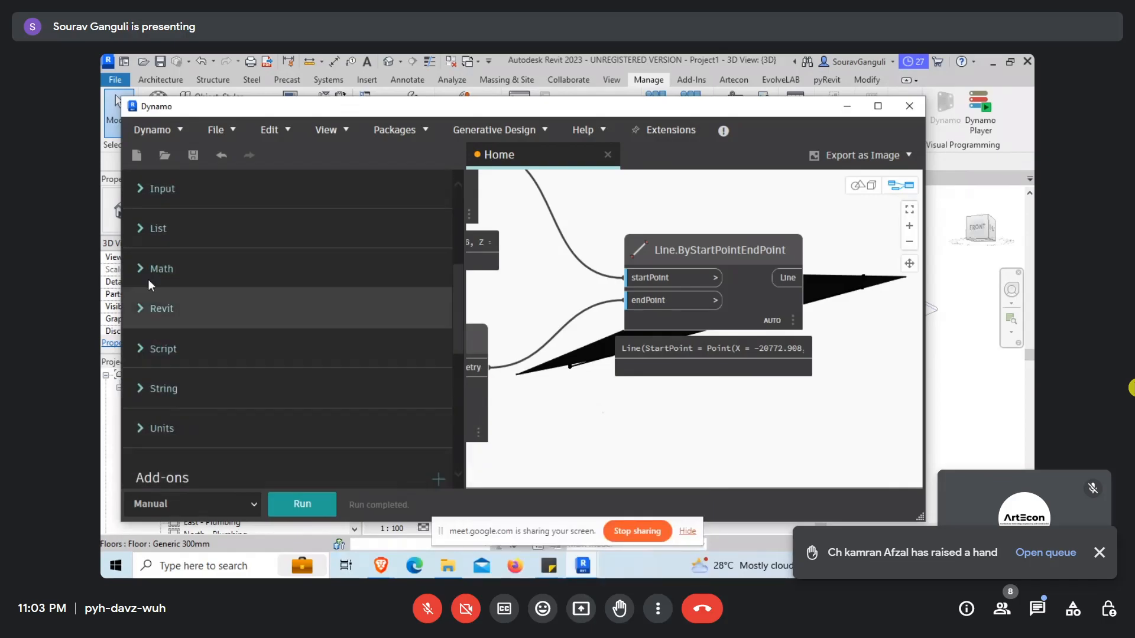
{"action": "scroll", "coordinate": [144, 354], "scroll_direction": "up", "scroll_amount": 2}
{"action": "left_click", "coordinate": [141, 395]}
{"action": "scroll", "coordinate": [286, 311], "scroll_direction": "down", "scroll_amount": 5}
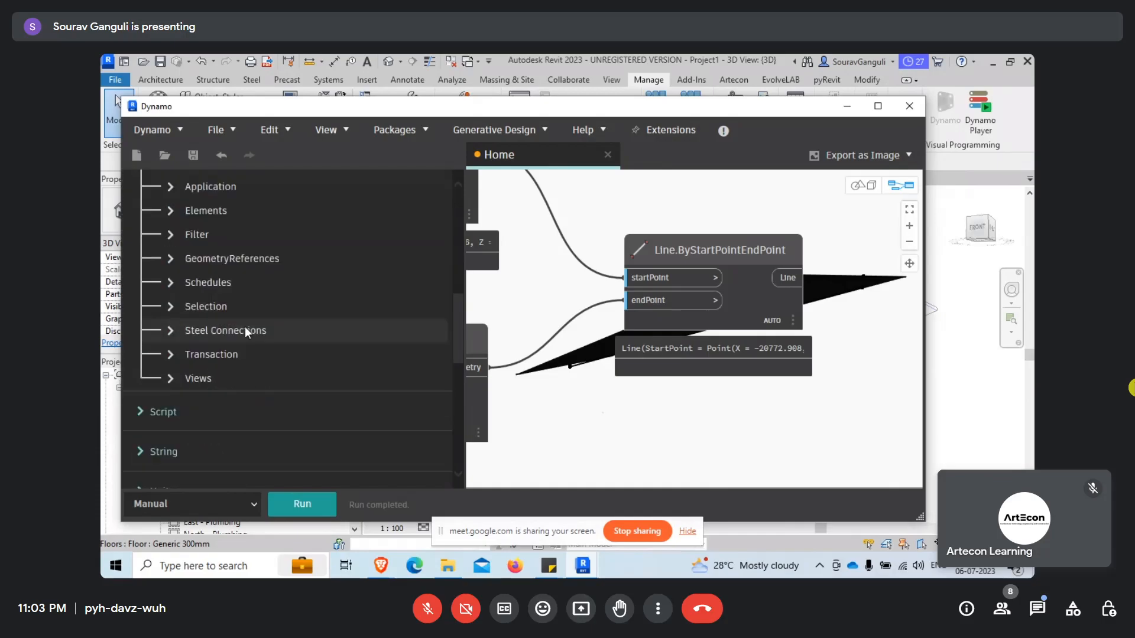
{"action": "scroll", "coordinate": [188, 311], "scroll_direction": "up", "scroll_amount": 2}
{"action": "left_click", "coordinate": [171, 306]}
{"action": "scroll", "coordinate": [324, 296], "scroll_direction": "down", "scroll_amount": 5}
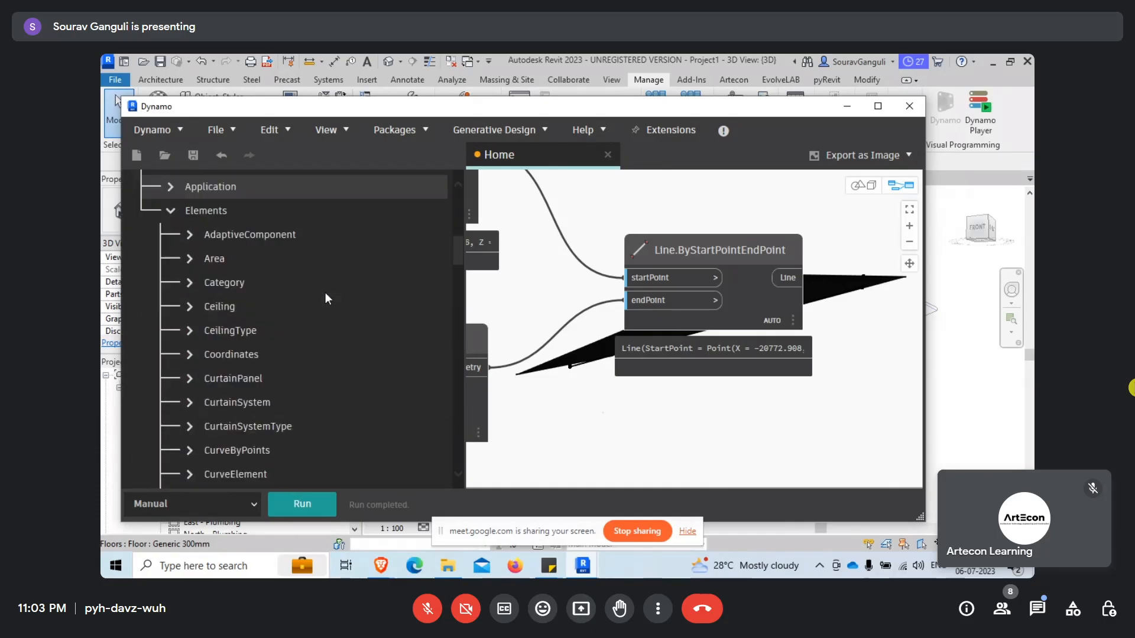
Look through the first Revit element categories and inspect the nodes under CurveElement
{"action": "scroll", "coordinate": [240, 381], "scroll_direction": "up", "scroll_amount": 3}
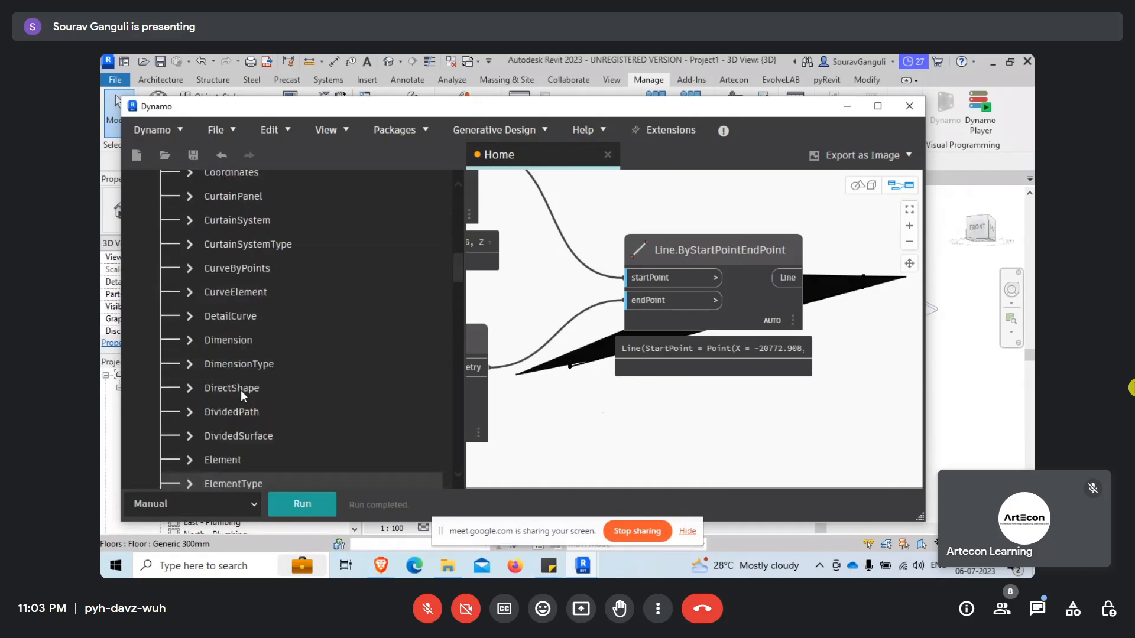
{"action": "scroll", "coordinate": [235, 308], "scroll_direction": "up", "scroll_amount": 4}
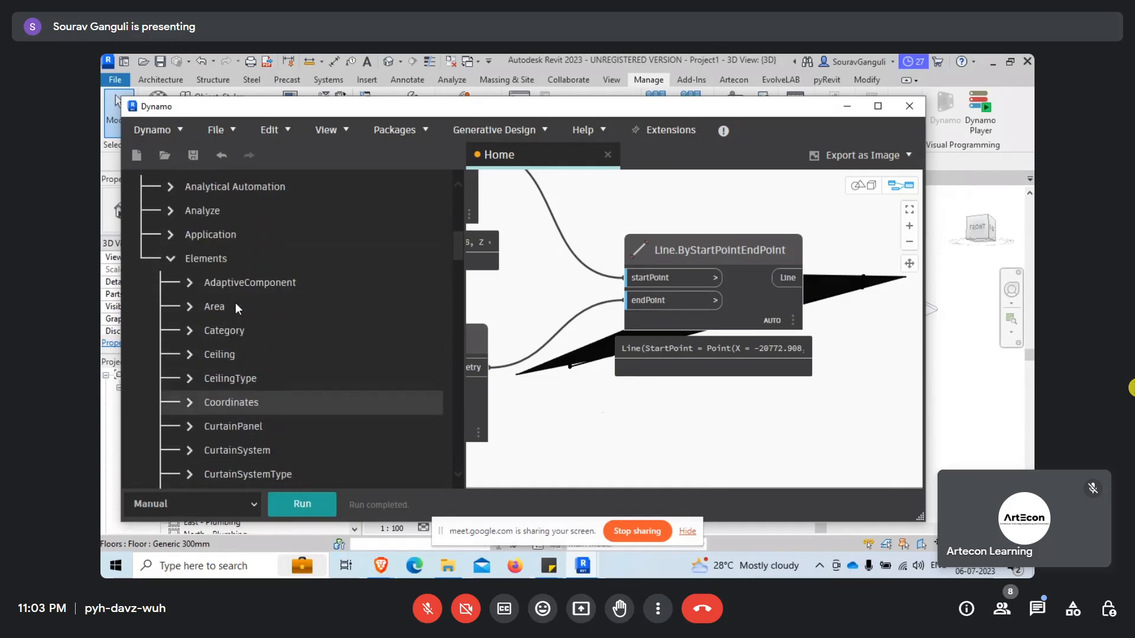
{"action": "scroll", "coordinate": [235, 302], "scroll_direction": "down", "scroll_amount": 4}
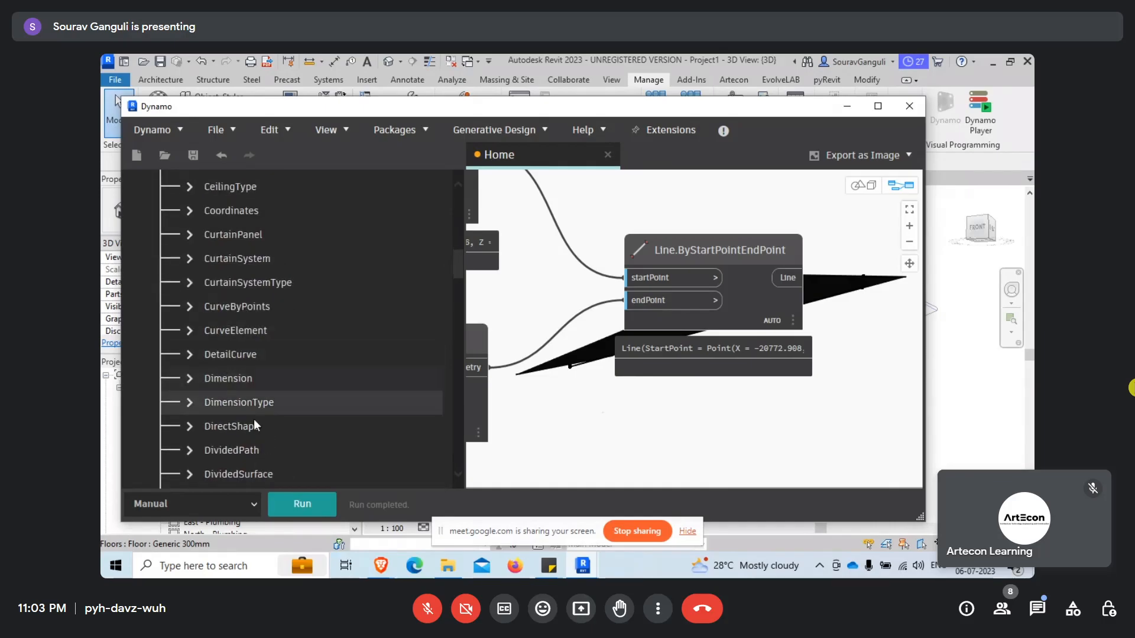
{"action": "scroll", "coordinate": [233, 426], "scroll_direction": "down", "scroll_amount": 1}
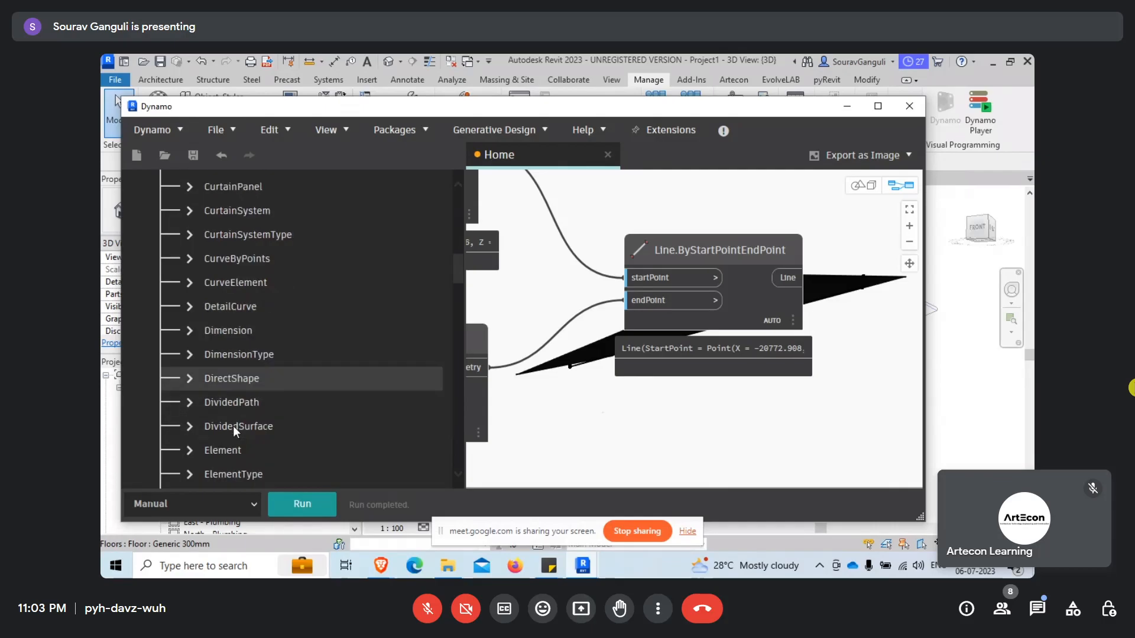
{"action": "left_click", "coordinate": [189, 283]}
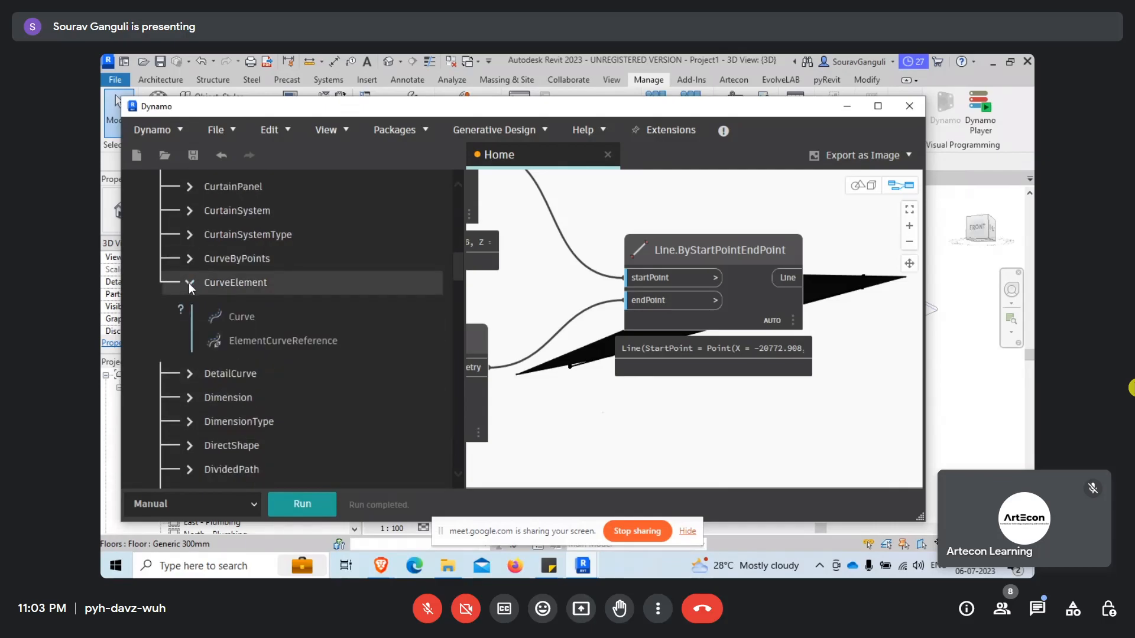
{"action": "left_click", "coordinate": [189, 282]}
Add a StructuralFraming.BraceByCurve node from the Revit elements and place it below the Line.ByStartPointEndPoint node
{"action": "scroll", "coordinate": [250, 382], "scroll_direction": "down", "scroll_amount": 2}
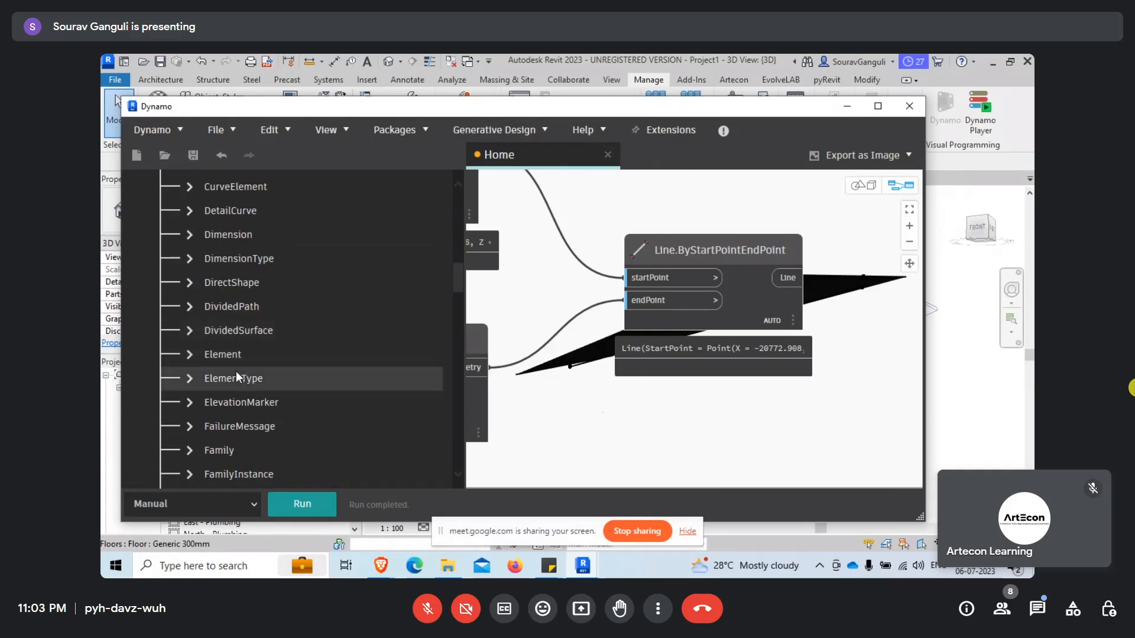
{"action": "scroll", "coordinate": [236, 371], "scroll_direction": "down", "scroll_amount": 4}
{"action": "scroll", "coordinate": [236, 381], "scroll_direction": "down", "scroll_amount": 4}
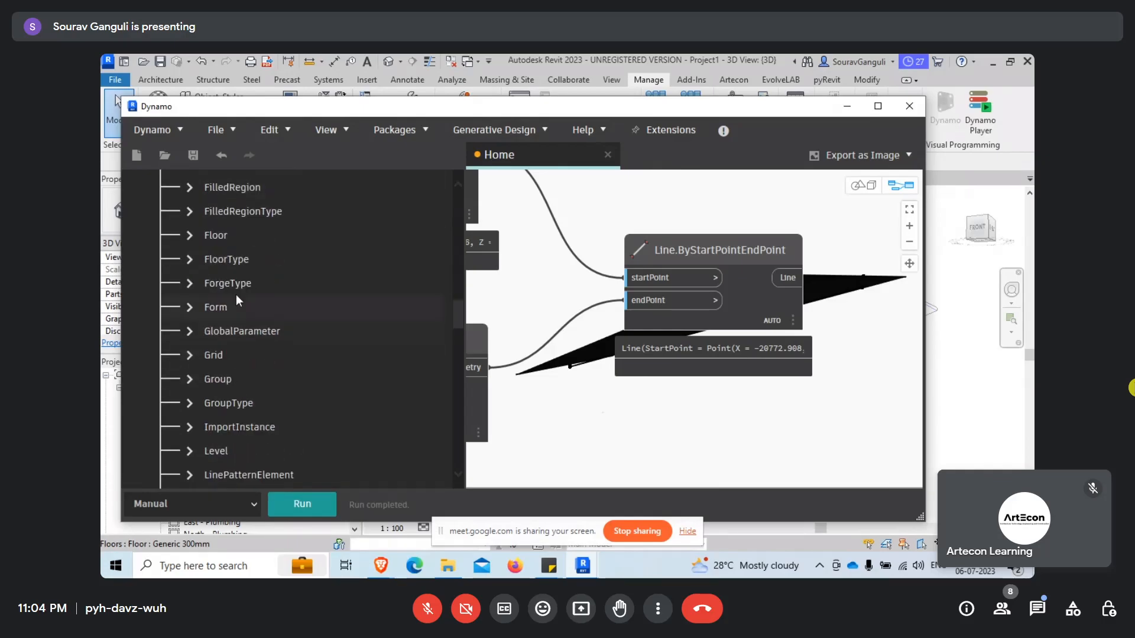
{"action": "scroll", "coordinate": [242, 396], "scroll_direction": "down", "scroll_amount": 4}
{"action": "scroll", "coordinate": [244, 412], "scroll_direction": "down", "scroll_amount": 2}
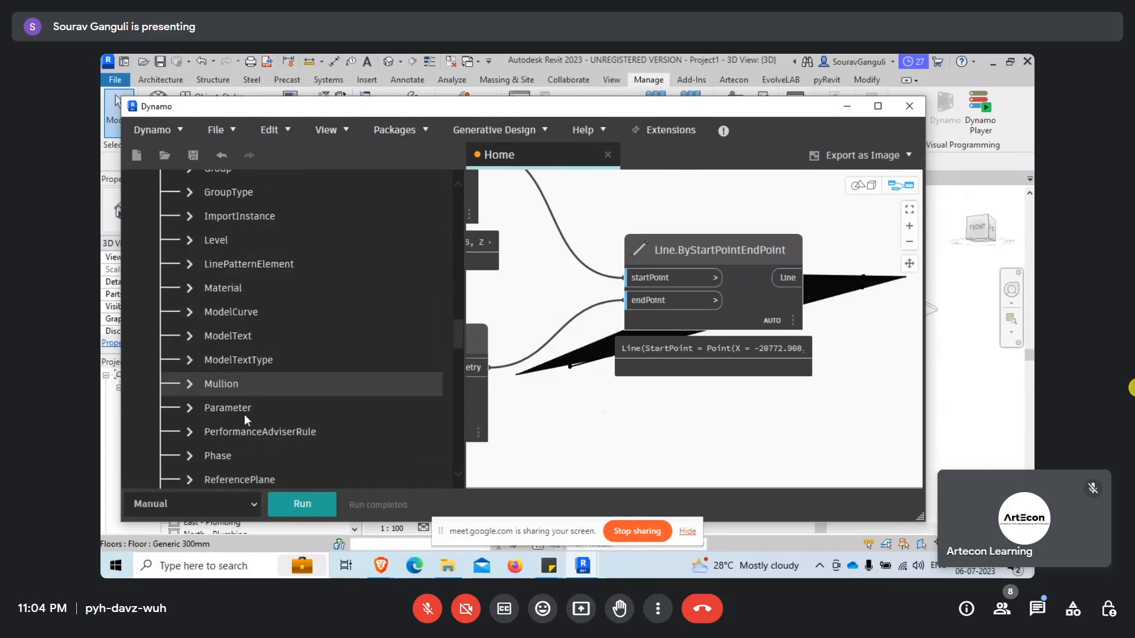
{"action": "scroll", "coordinate": [243, 423], "scroll_direction": "down", "scroll_amount": 5}
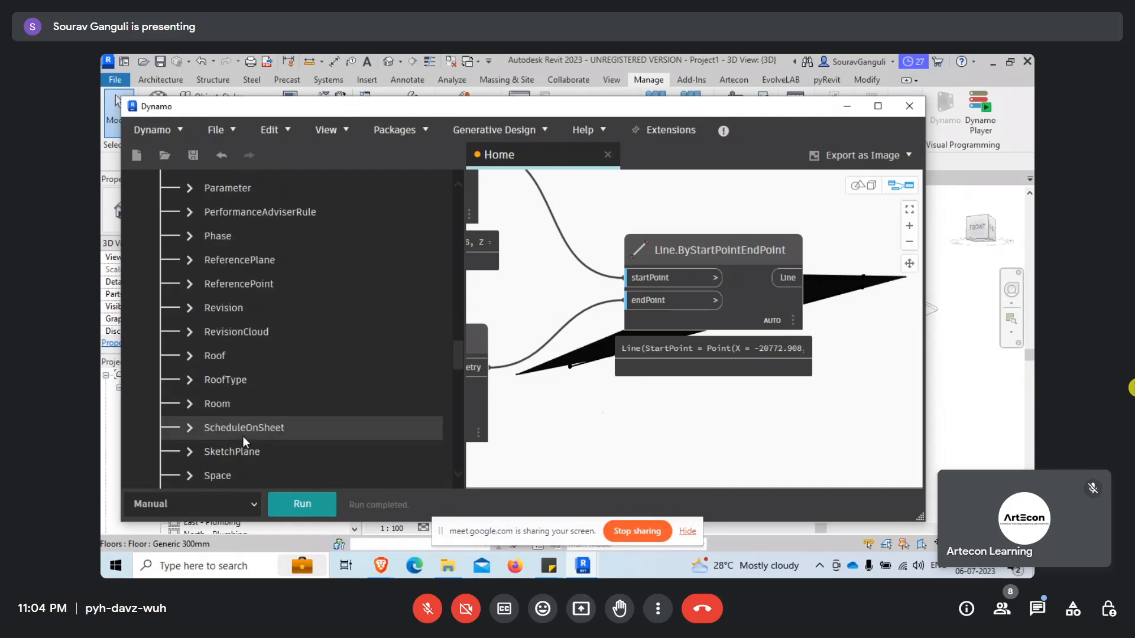
{"action": "scroll", "coordinate": [249, 438], "scroll_direction": "down", "scroll_amount": 2}
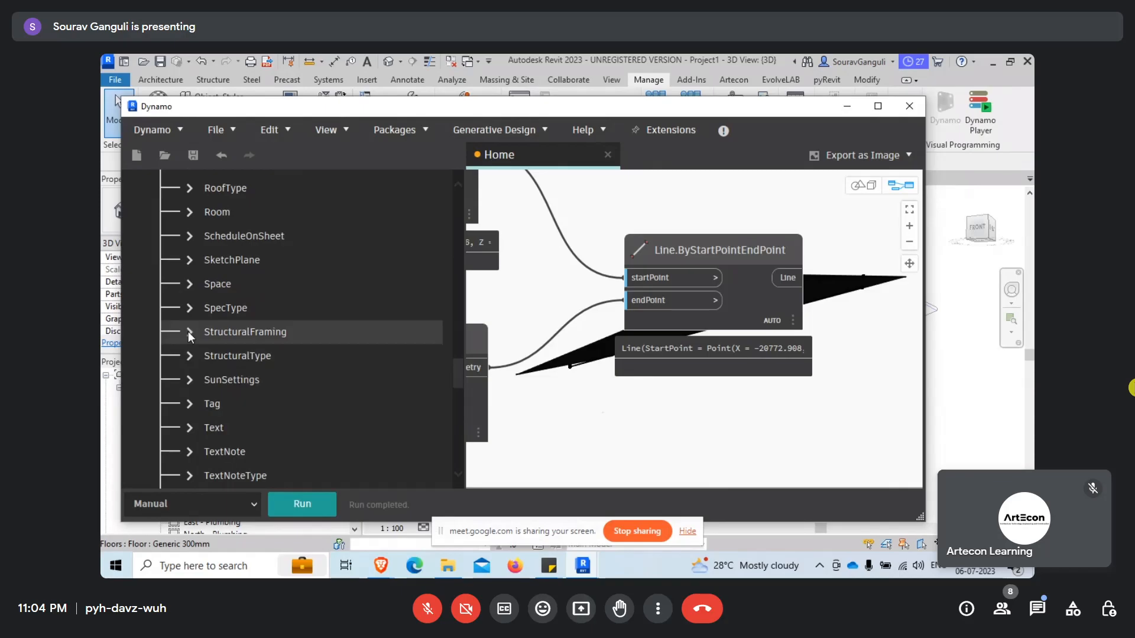
{"action": "left_click", "coordinate": [189, 331]}
{"action": "left_click", "coordinate": [264, 391]}
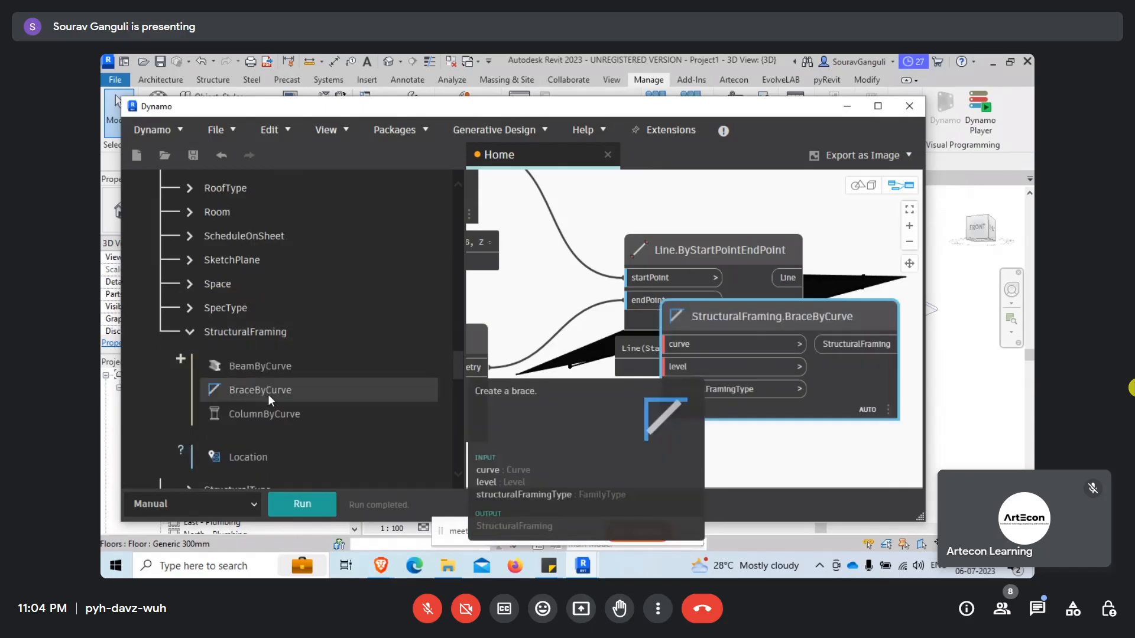
{"action": "left_click_drag", "start_coordinate": [789, 251], "coordinate": [720, 407]}
Move the StructuralFraming.BraceByCurve node clear of the line node and connect the Line output to its curve input
{"action": "scroll", "coordinate": [818, 412], "scroll_direction": "down", "scroll_amount": 5}
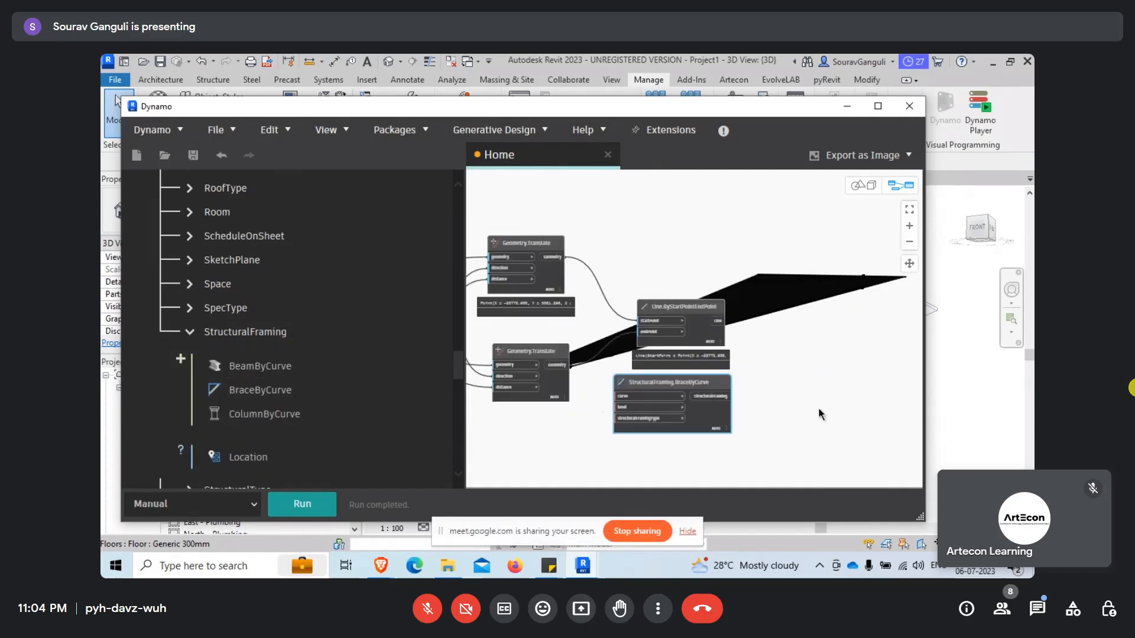
{"action": "scroll", "coordinate": [743, 395], "scroll_direction": "up", "scroll_amount": 3}
{"action": "left_click_drag", "start_coordinate": [641, 365], "coordinate": [777, 406]}
{"action": "middle_click_drag", "start_coordinate": [777, 407], "coordinate": [779, 386]}
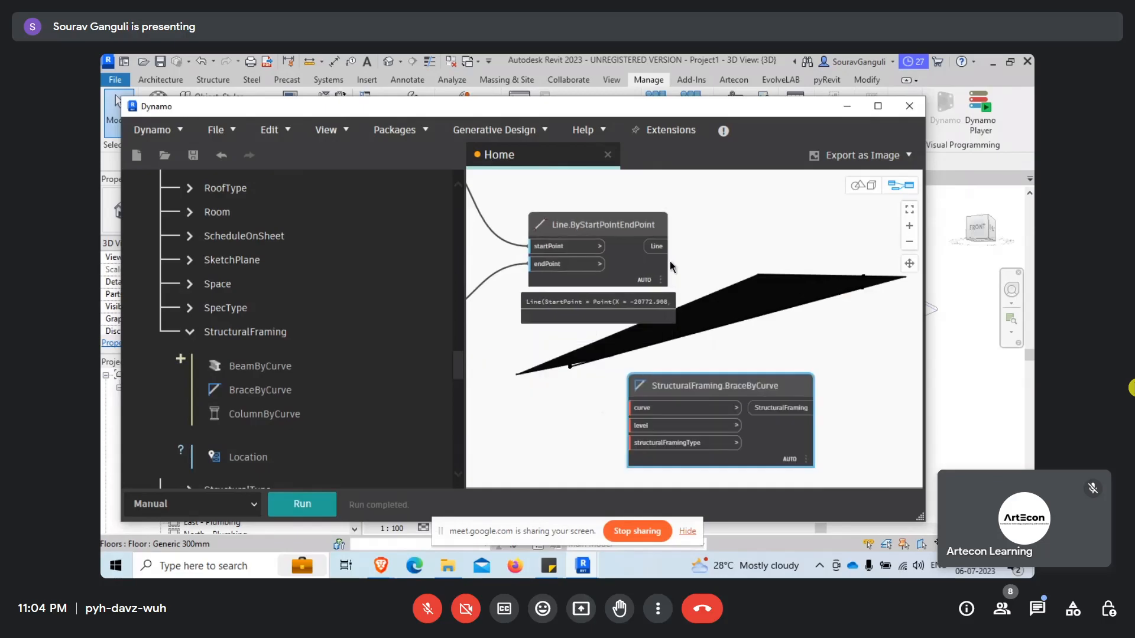
{"action": "left_click_drag", "start_coordinate": [656, 246], "coordinate": [634, 408]}
Collapse the StructuralFraming category and look through the other Revit element categories
{"action": "scroll", "coordinate": [190, 338], "scroll_direction": "down", "scroll_amount": 2}
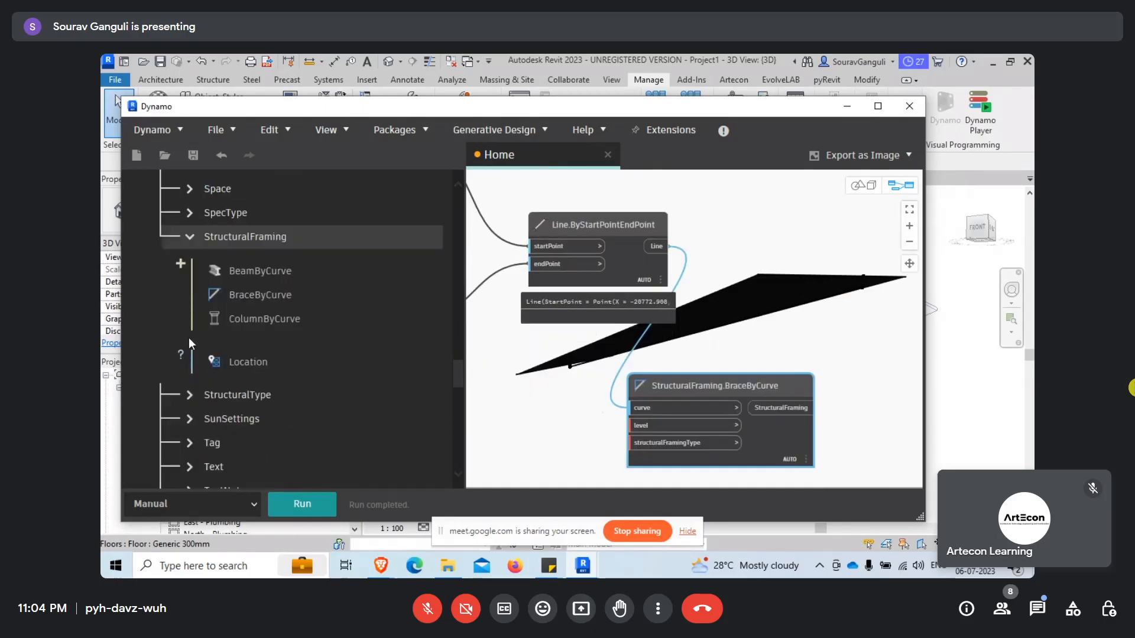
{"action": "left_click", "coordinate": [198, 239]}
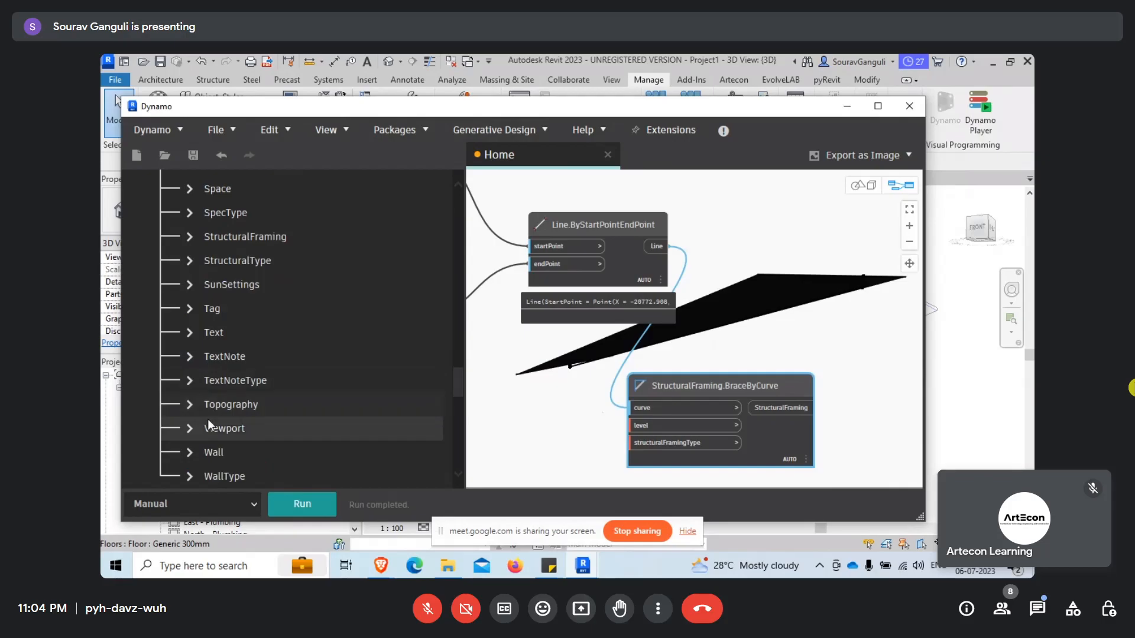
{"action": "scroll", "coordinate": [208, 420], "scroll_direction": "down", "scroll_amount": 2}
{"action": "scroll", "coordinate": [207, 425], "scroll_direction": "up", "scroll_amount": 7}
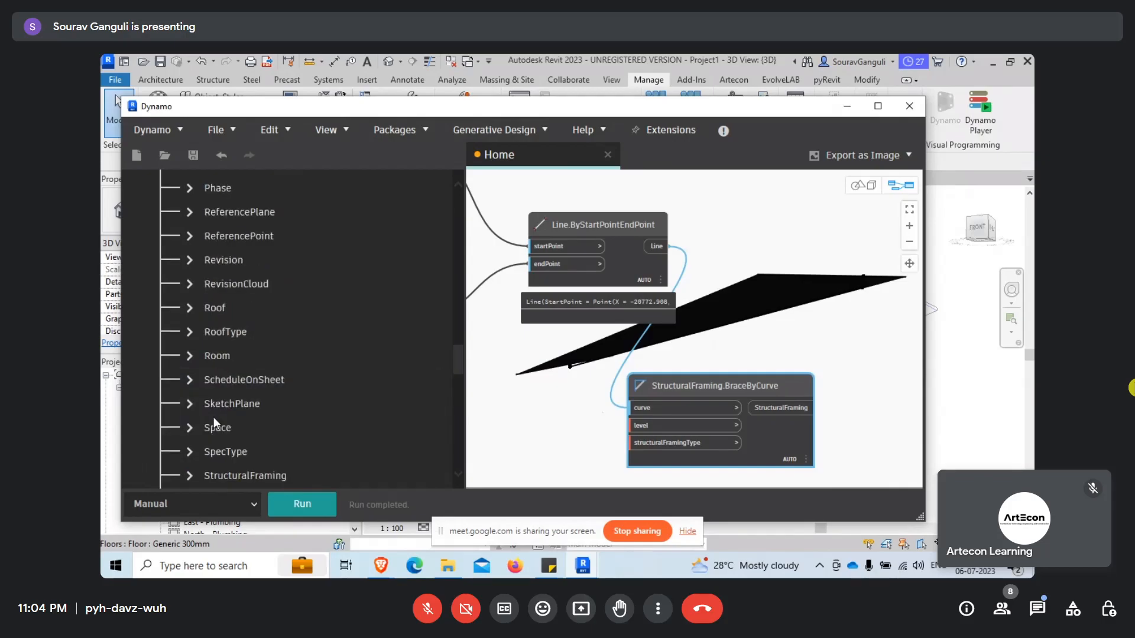
{"action": "scroll", "coordinate": [201, 348], "scroll_direction": "up", "scroll_amount": 14}
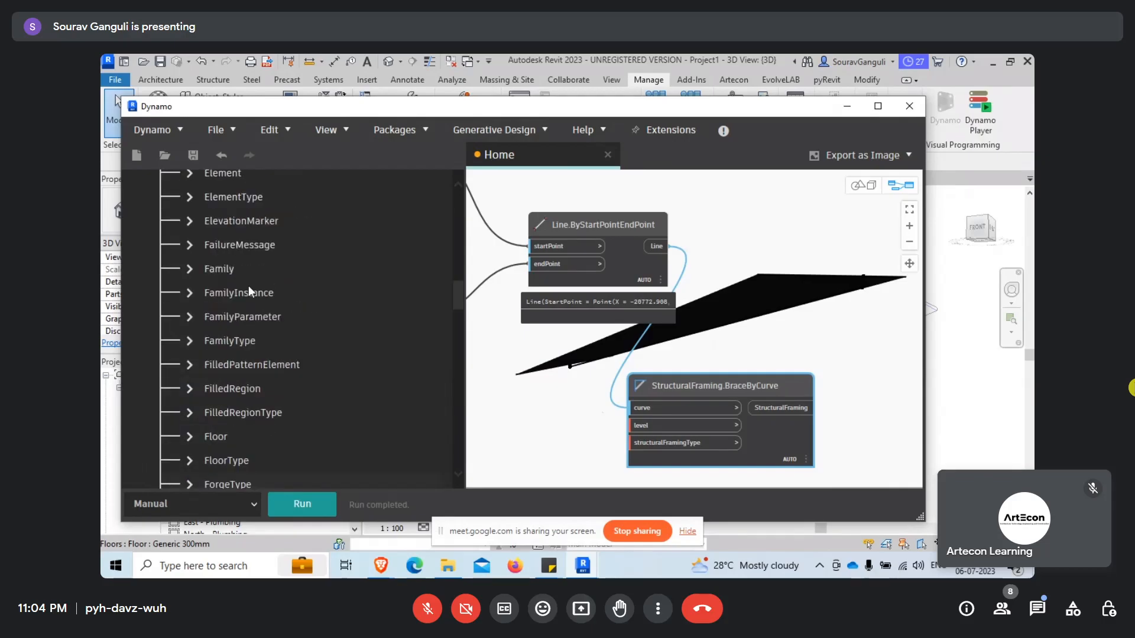
{"action": "scroll", "coordinate": [253, 250], "scroll_direction": "up", "scroll_amount": 10}
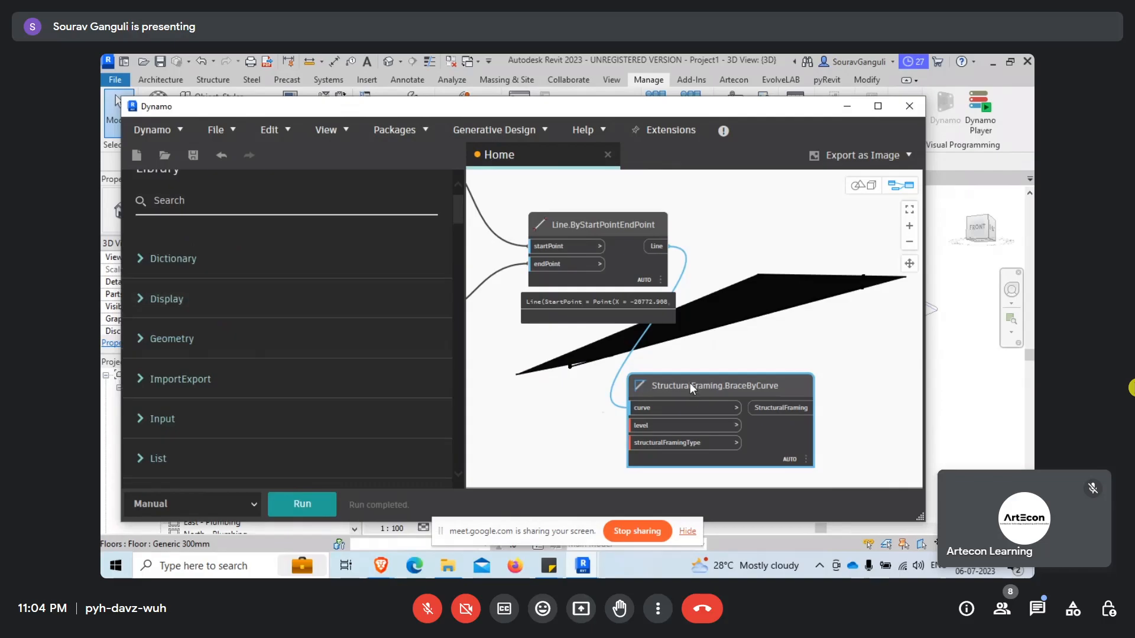
Search the library for "framing", add a Structural Framing Types node beside StructuralFraming.BraceByCurve, and check its available types
{"action": "left_click_drag", "start_coordinate": [690, 387], "coordinate": [762, 389]}
{"action": "scroll", "coordinate": [230, 230], "scroll_direction": "up", "scroll_amount": 1}
{"action": "left_click", "coordinate": [229, 223]}
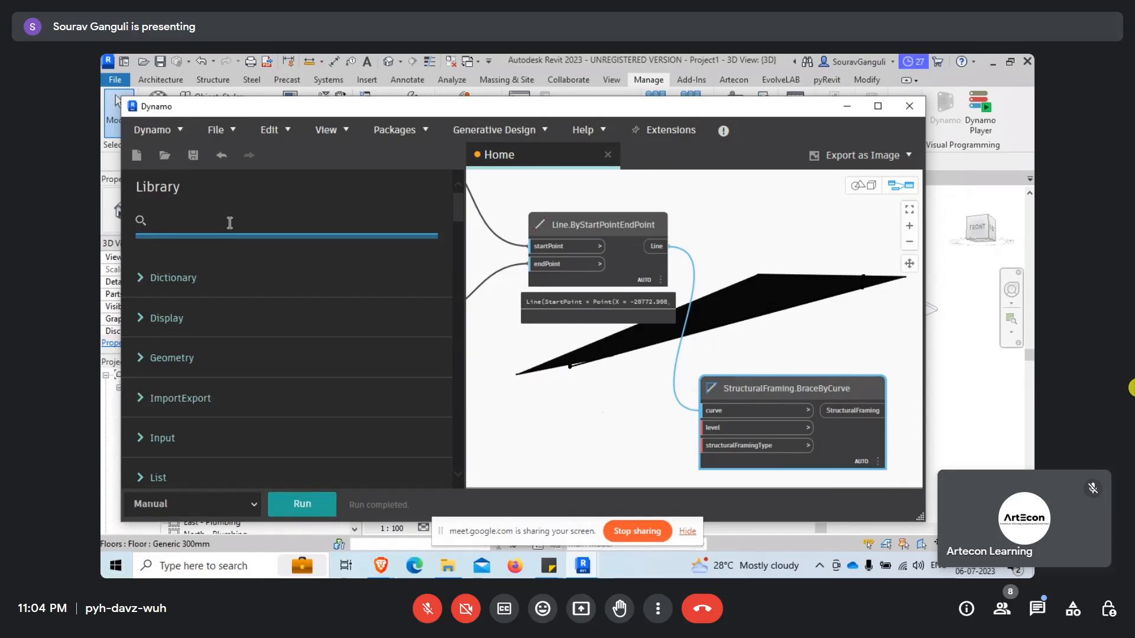
{"action": "type", "text": "framing"}
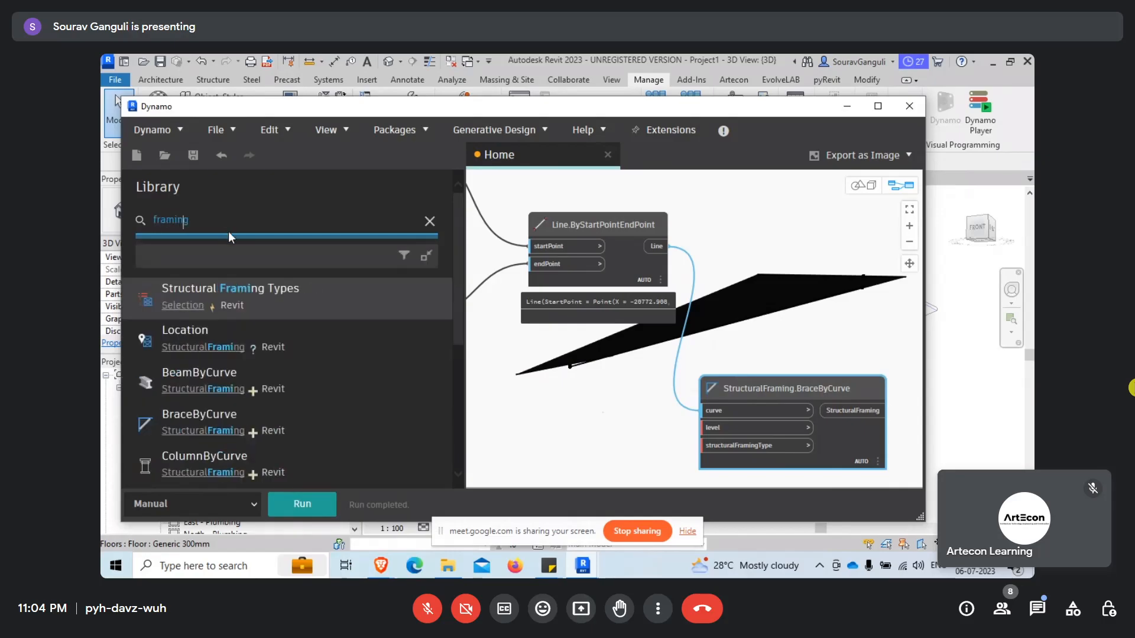
{"action": "left_click", "coordinate": [285, 297]}
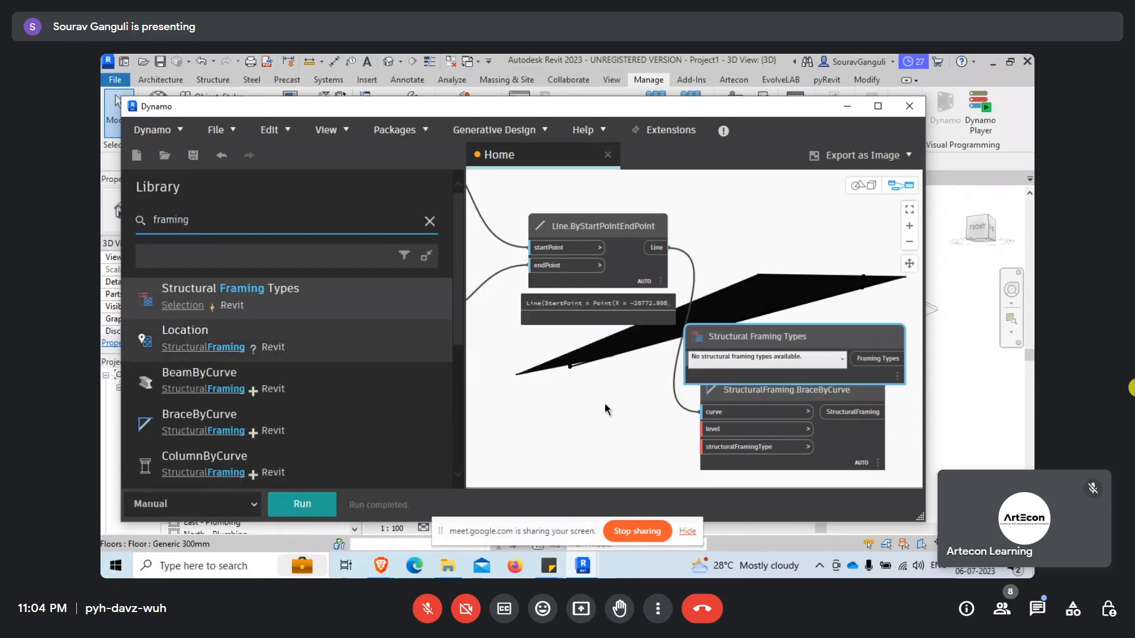
{"action": "left_click_drag", "start_coordinate": [758, 361], "coordinate": [601, 433]}
{"action": "left_click", "coordinate": [599, 428]}
{"action": "left_click", "coordinate": [600, 439]}
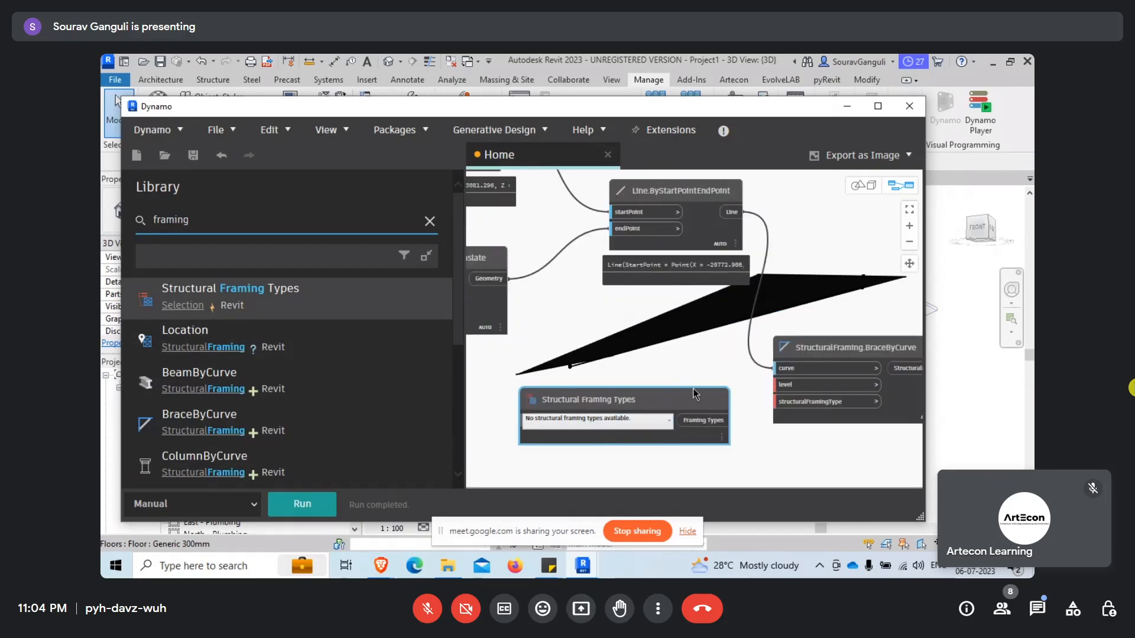
Delete the Structural Framing Types and StructuralFraming.BraceByCurve nodes and clear the library search
{"action": "left_click_drag", "start_coordinate": [693, 392], "coordinate": [692, 394]}
{"action": "key", "text": "Delete"}
{"action": "left_click", "coordinate": [830, 344]}
{"action": "key", "text": "Delete"}
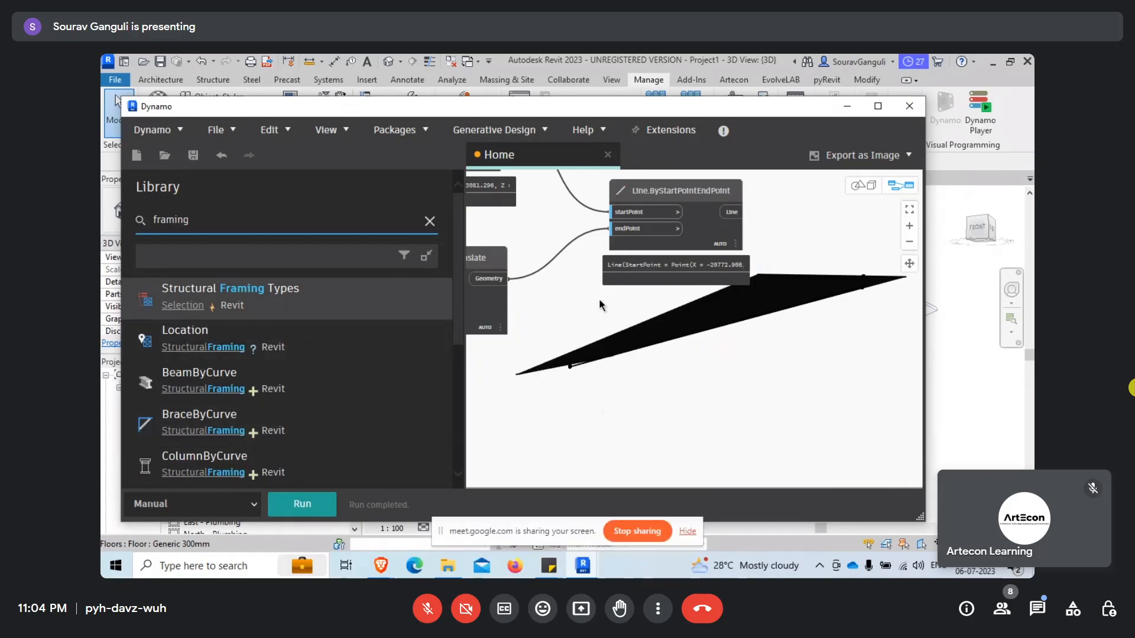
{"action": "left_click", "coordinate": [429, 222]}
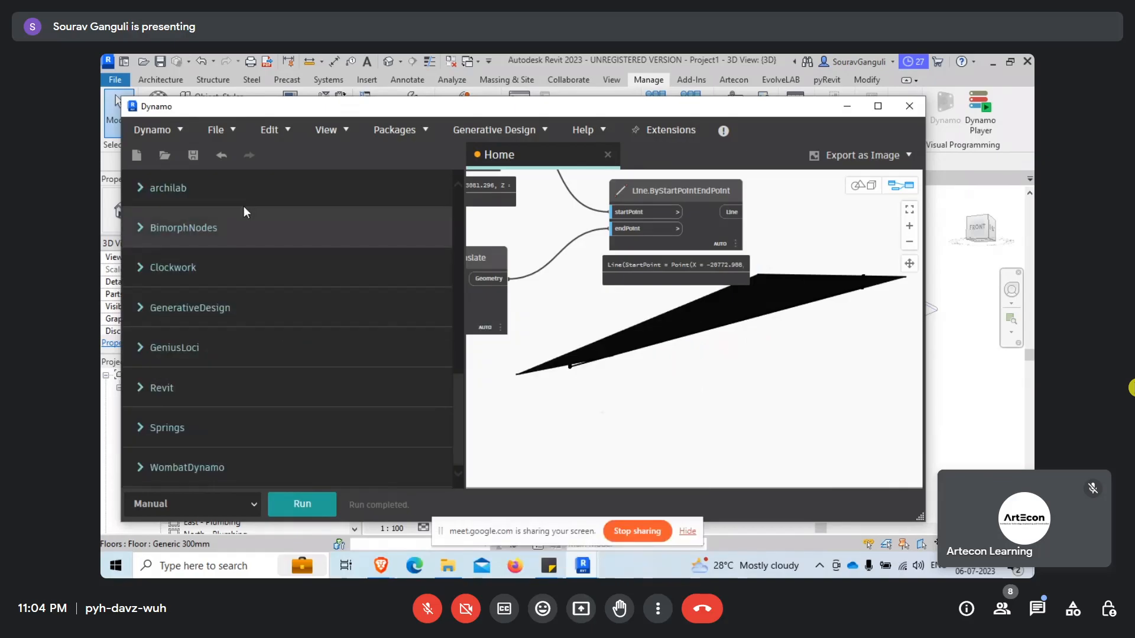
Search the library for "circle" and place a Circle.ByCenterPointRadius node below the Line.ByStartPointEndPoint node
{"action": "scroll", "coordinate": [242, 201], "scroll_direction": "up", "scroll_amount": 10}
{"action": "left_click", "coordinate": [220, 222]}
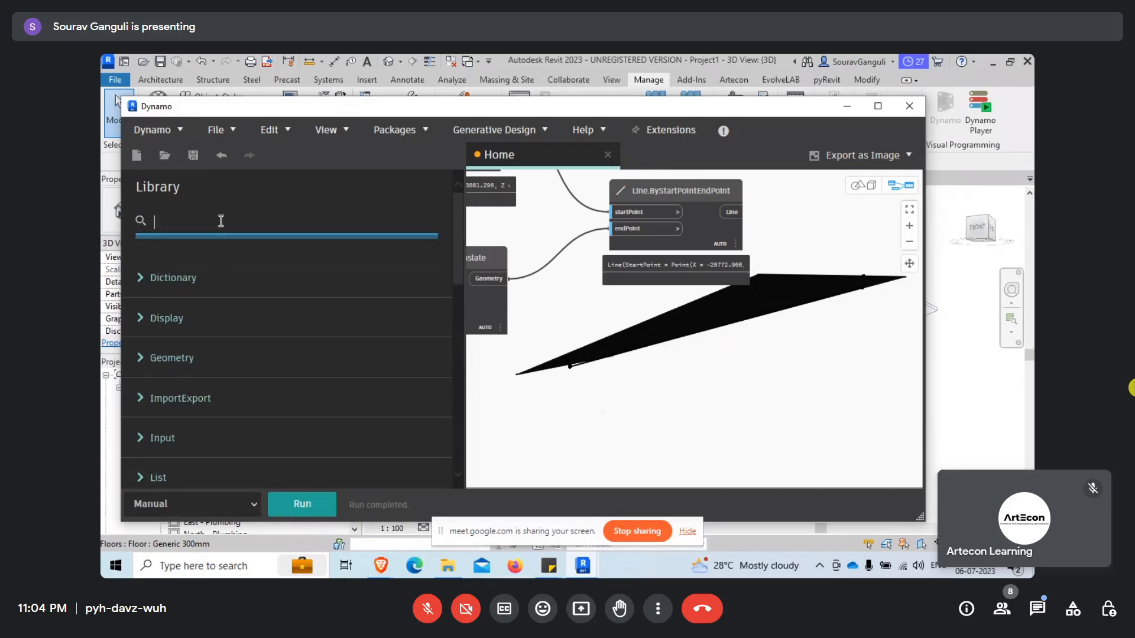
{"action": "type", "text": "cir"}
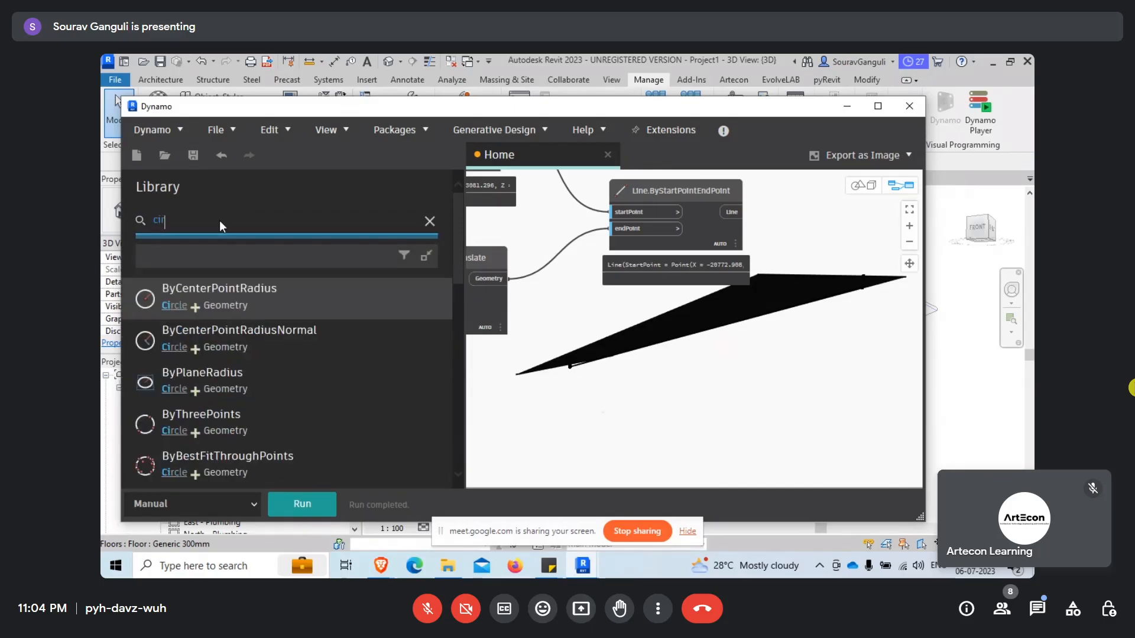
{"action": "type", "text": "cle"}
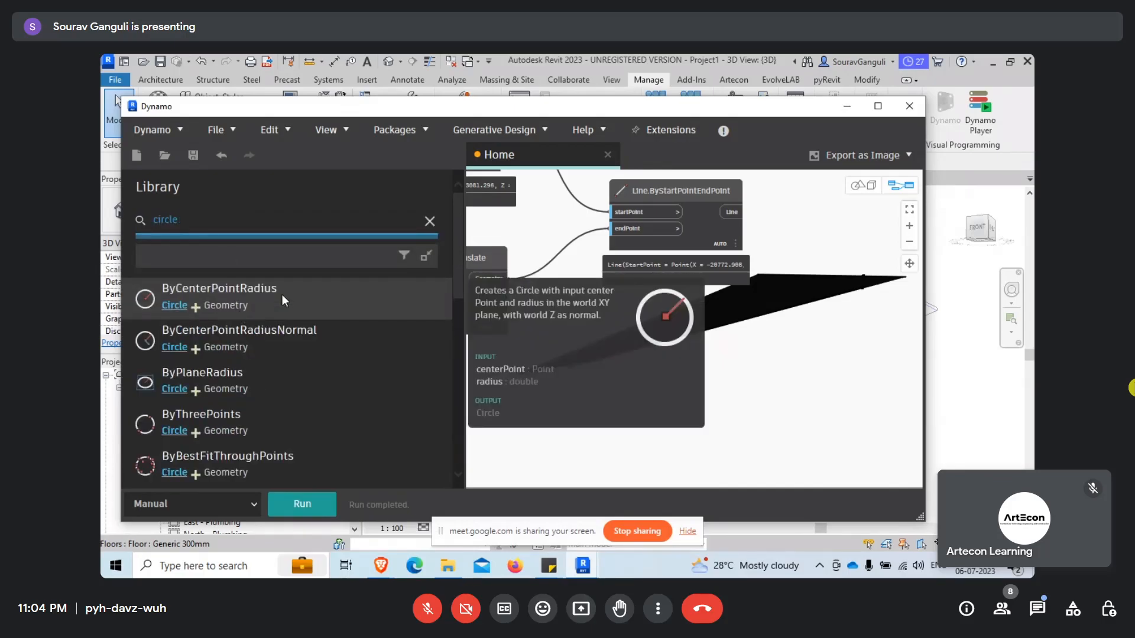
{"action": "left_click", "coordinate": [282, 294]}
{"action": "left_click_drag", "start_coordinate": [721, 353], "coordinate": [658, 412]}
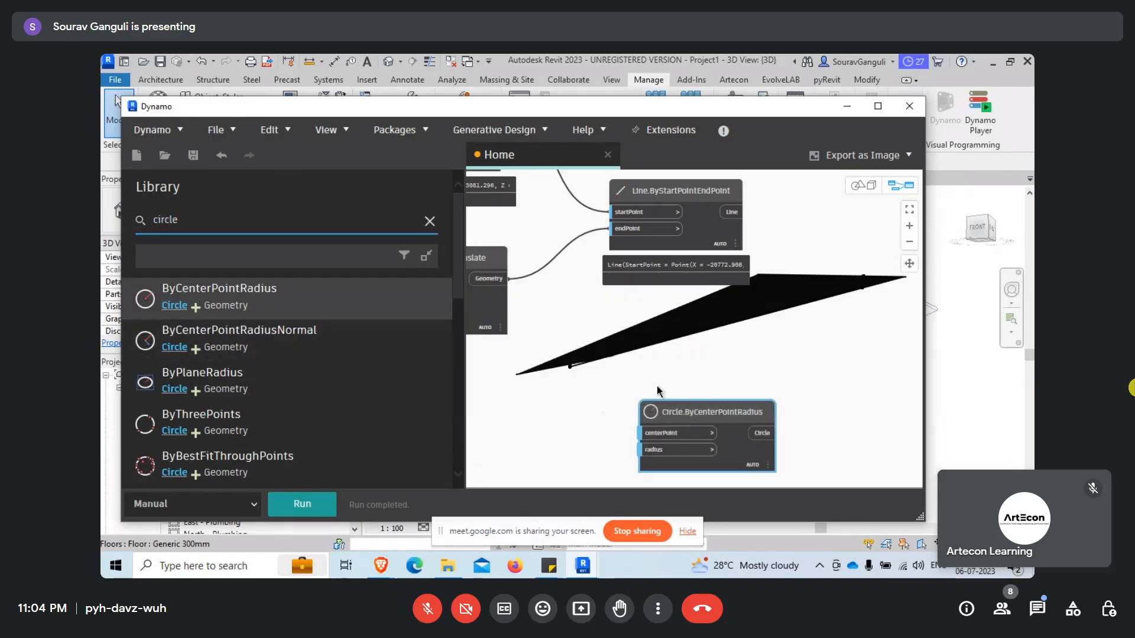
Delete the Circle.ByCenterPointRadius node from the graph
{"action": "scroll", "coordinate": [777, 306], "scroll_direction": "up", "scroll_amount": 2}
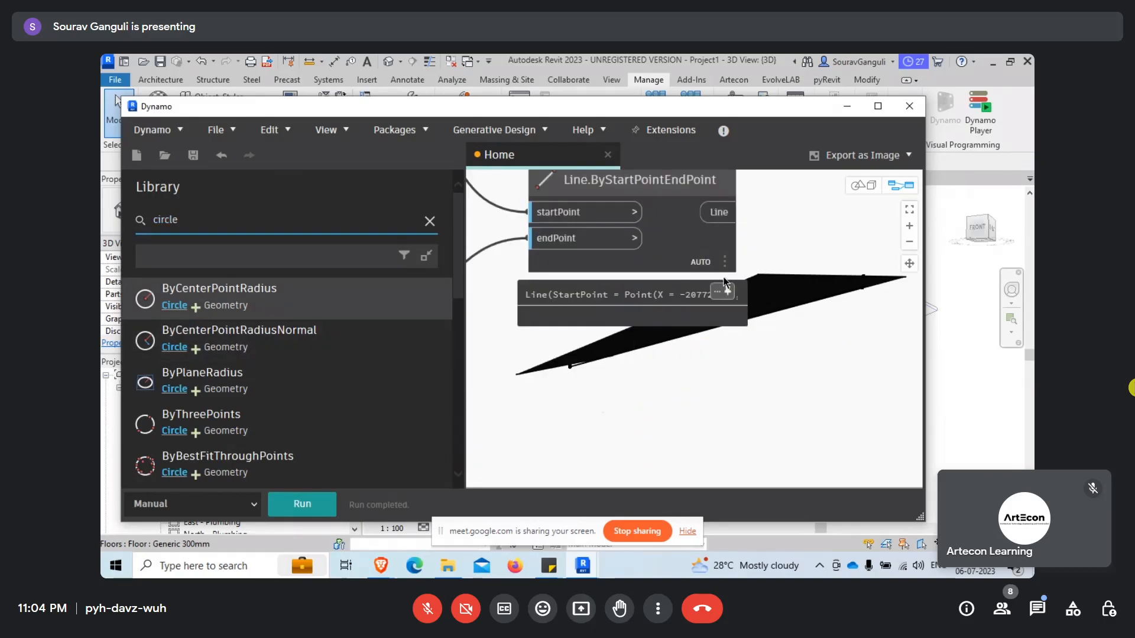
{"action": "scroll", "coordinate": [650, 361], "scroll_direction": "down", "scroll_amount": 3}
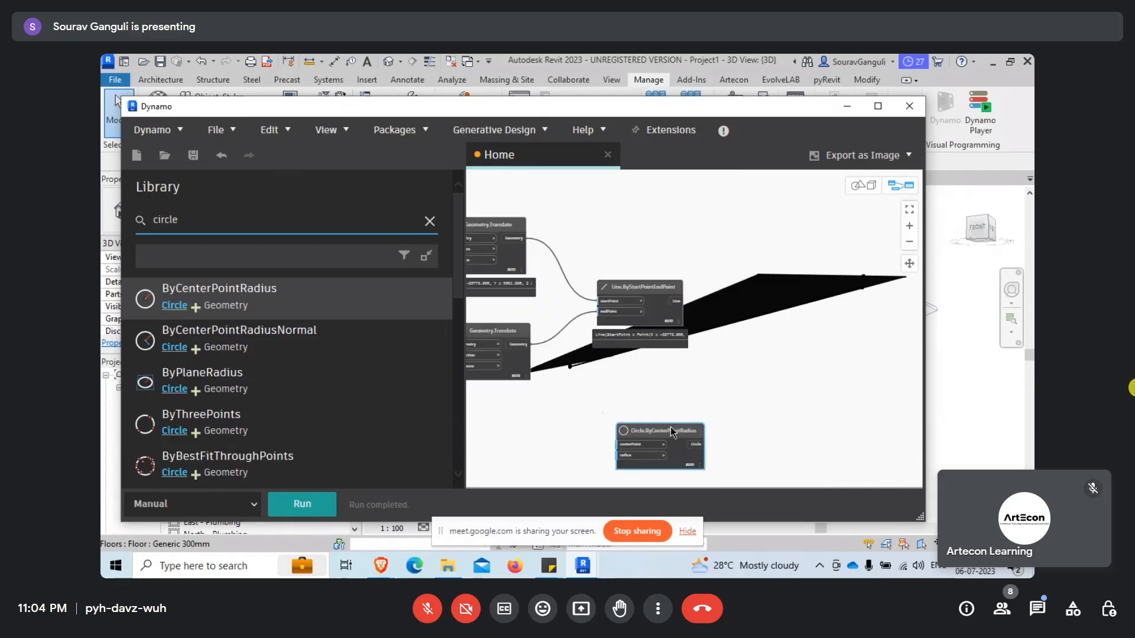
{"action": "mouse_move", "coordinate": [673, 435]}
{"action": "key", "text": "Delete"}
{"action": "middle_click_drag", "start_coordinate": [756, 405], "coordinate": [735, 392]}
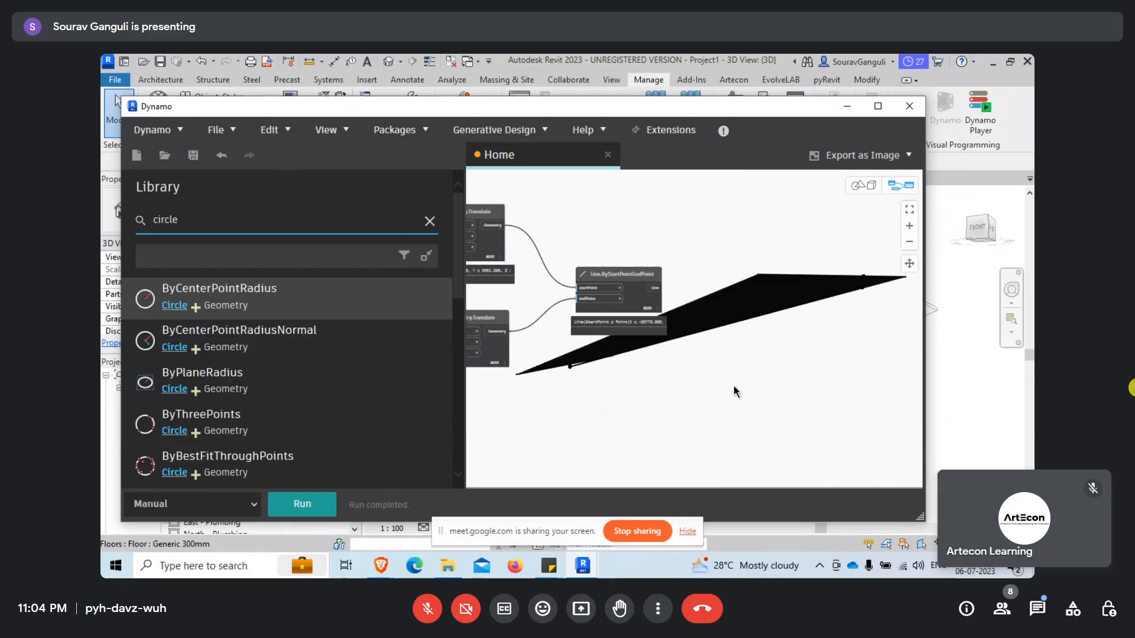
Switch to Revit, orbit the 3D view to inspect the floor from the side, and return to Dynamo
{"action": "right_click", "coordinate": [934, 347]}
{"action": "left_click", "coordinate": [932, 353]}
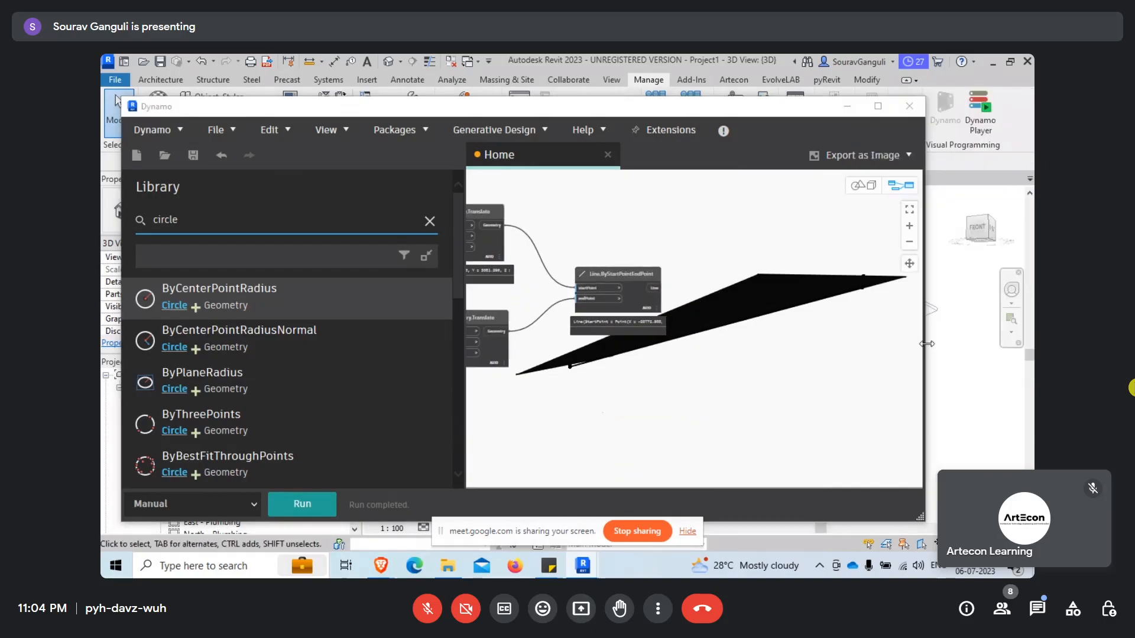
{"action": "left_click", "coordinate": [844, 108]}
{"action": "left_click", "coordinate": [760, 382]}
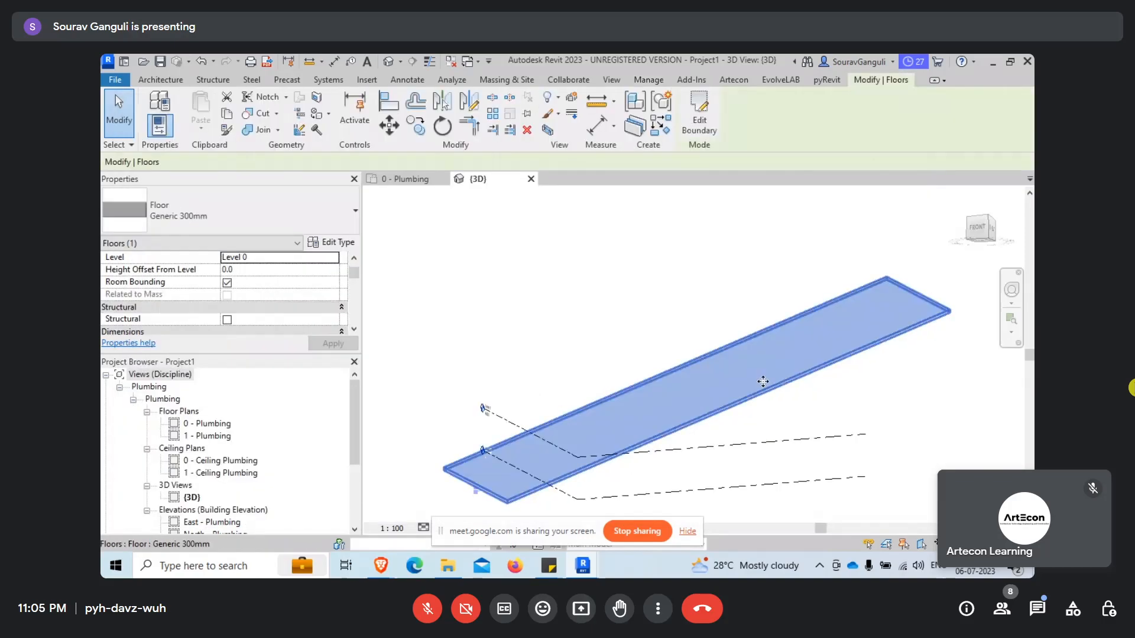
{"action": "left_click", "coordinate": [596, 307]}
{"action": "middle_click_drag", "start_coordinate": [608, 269], "coordinate": [654, 296], "text": "shift"}
{"action": "right_click", "coordinate": [659, 280]}
{"action": "left_click", "coordinate": [717, 488]}
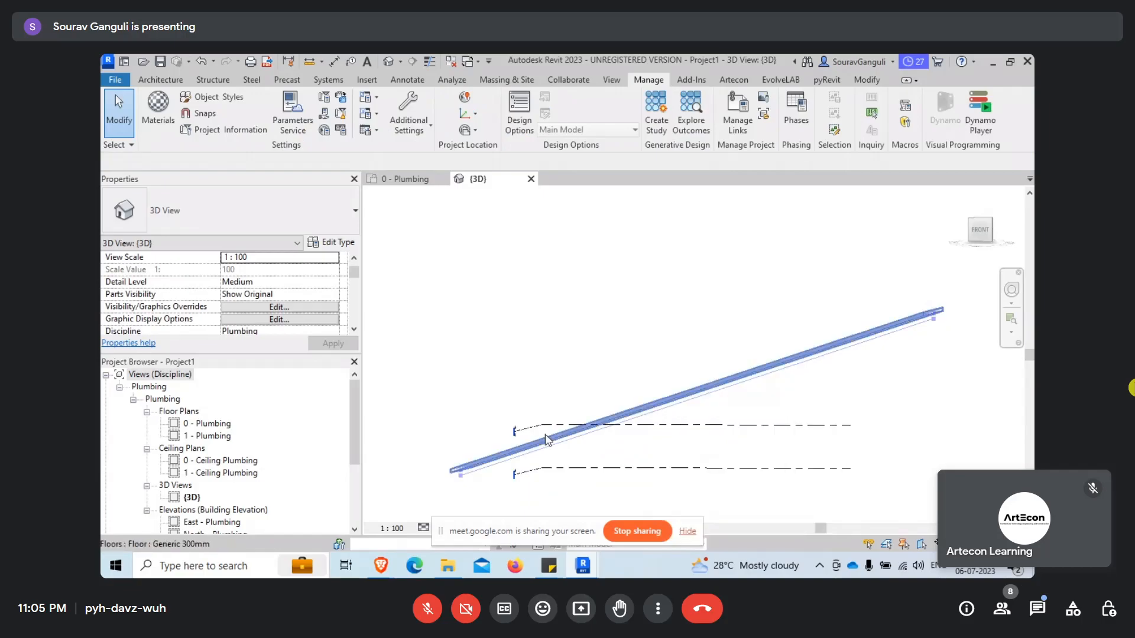
{"action": "mouse_move", "coordinate": [598, 562]}
{"action": "left_click", "coordinate": [508, 505]}
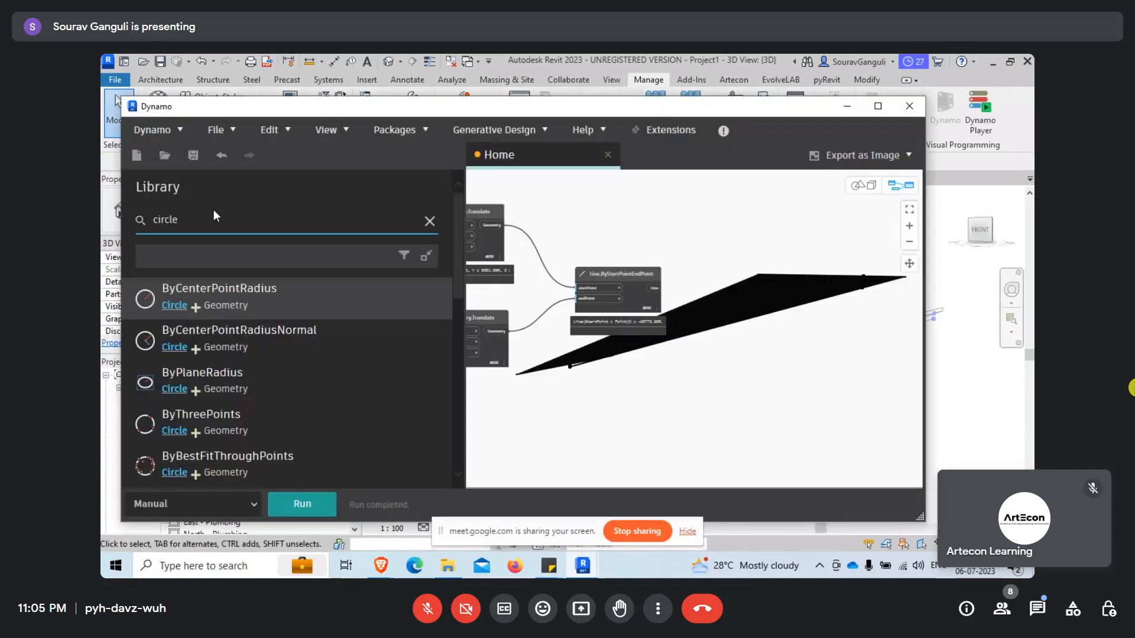
Search the library for "Ducts", try a Merge DuctsOrPipes node in the graph, and delete it
{"action": "left_click", "coordinate": [215, 218]}
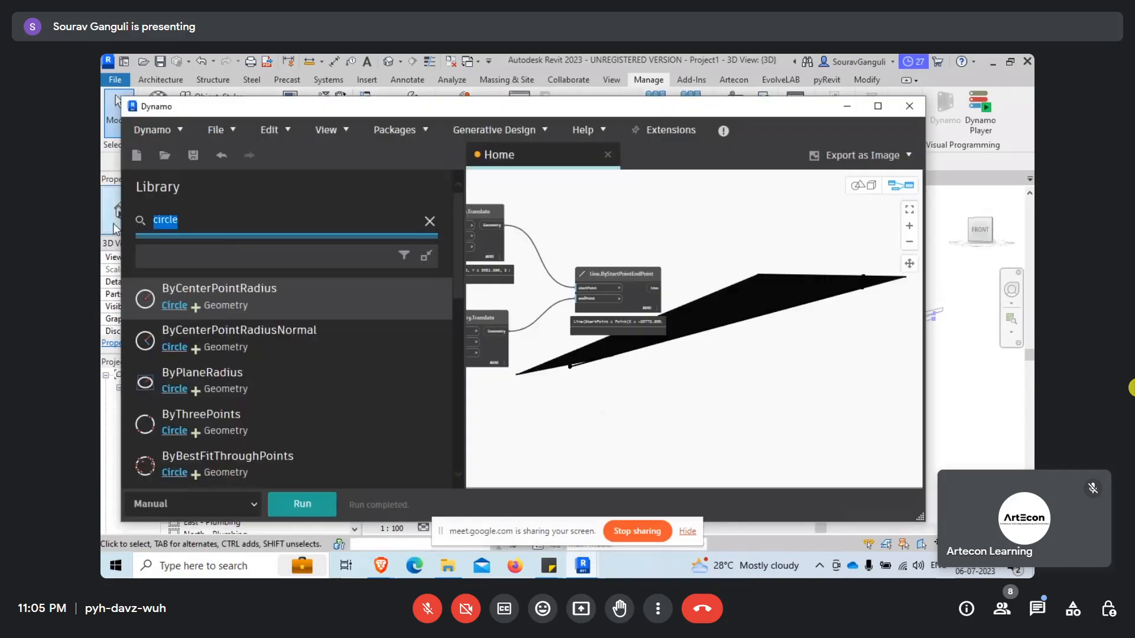
{"action": "type", "text": "Duc"}
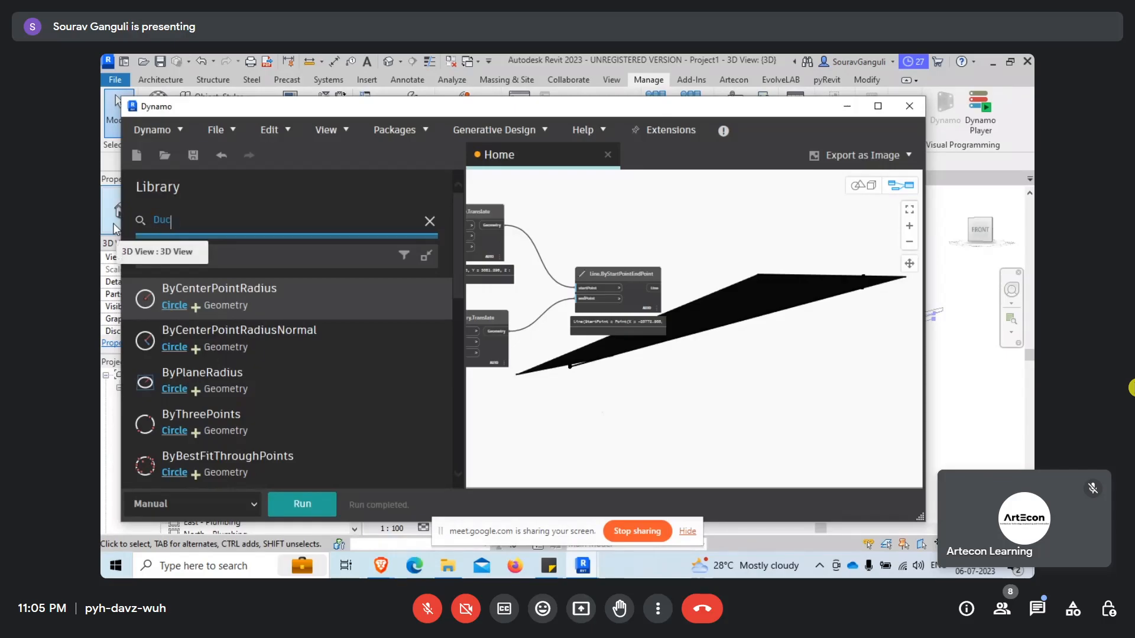
{"action": "type", "text": "ts"}
{"action": "mouse_move", "coordinate": [311, 304]}
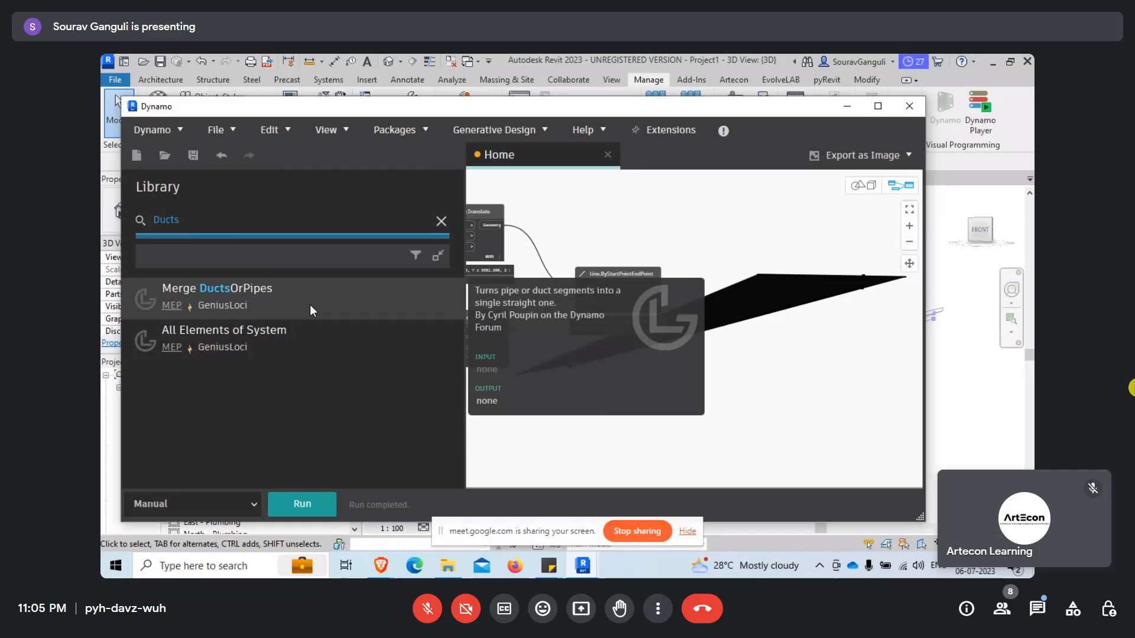
{"action": "left_click", "coordinate": [310, 303]}
{"action": "mouse_move", "coordinate": [309, 339]}
{"action": "scroll", "coordinate": [704, 372], "scroll_direction": "up", "scroll_amount": 3}
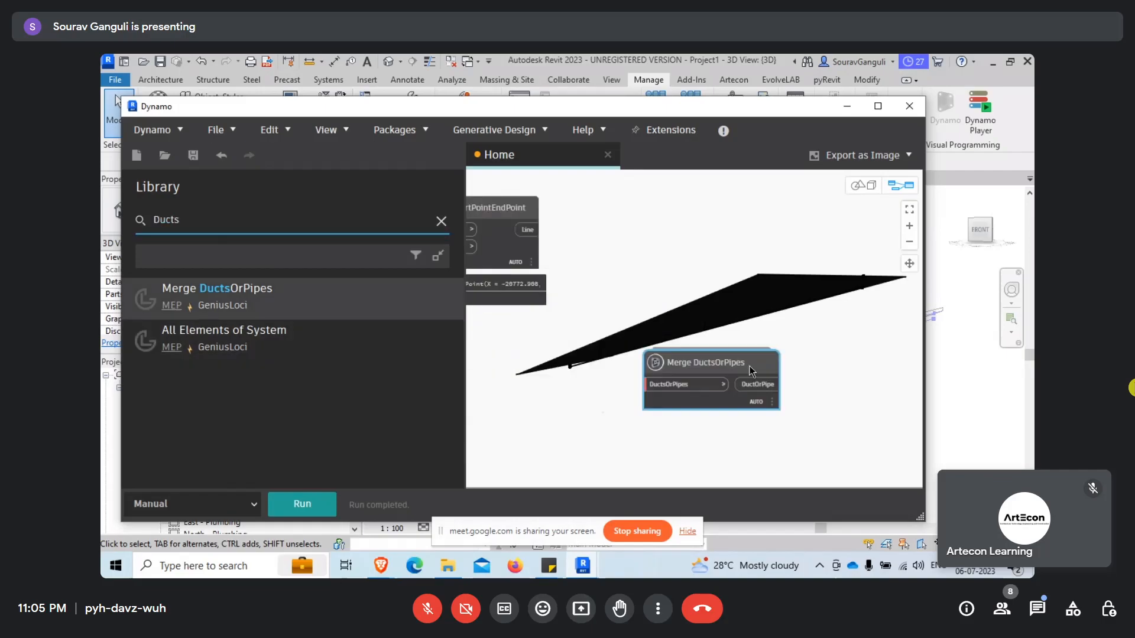
{"action": "key", "text": "Delete"}
Search the library for "create", look through the matching nodes, and narrow the search to "create duc"
{"action": "left_click", "coordinate": [251, 223]}
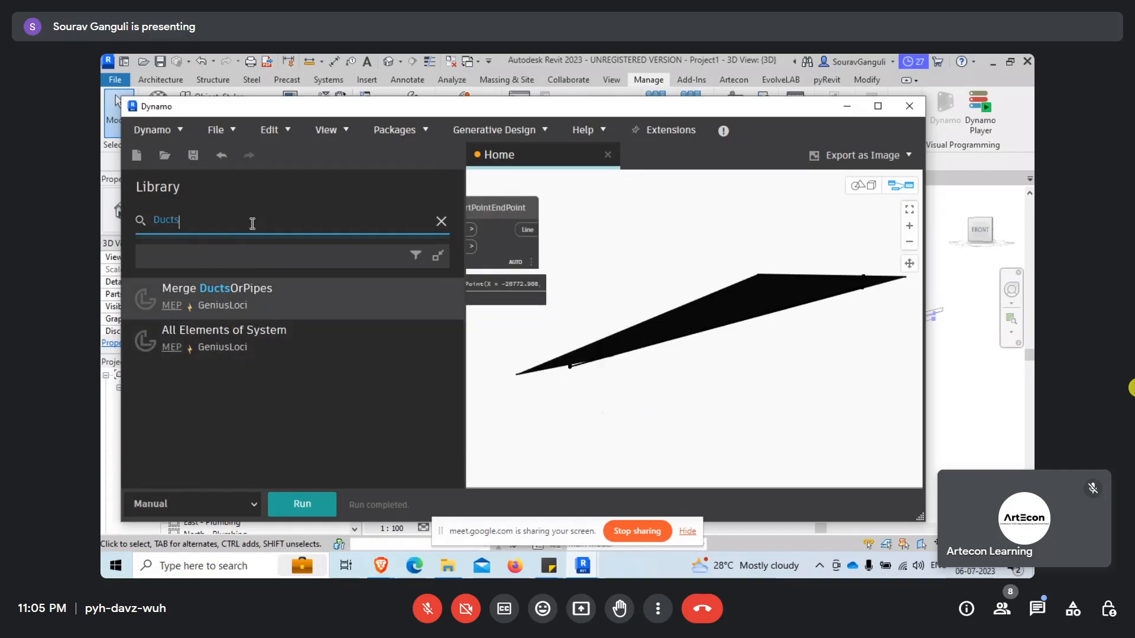
{"action": "type", "text": "crea"}
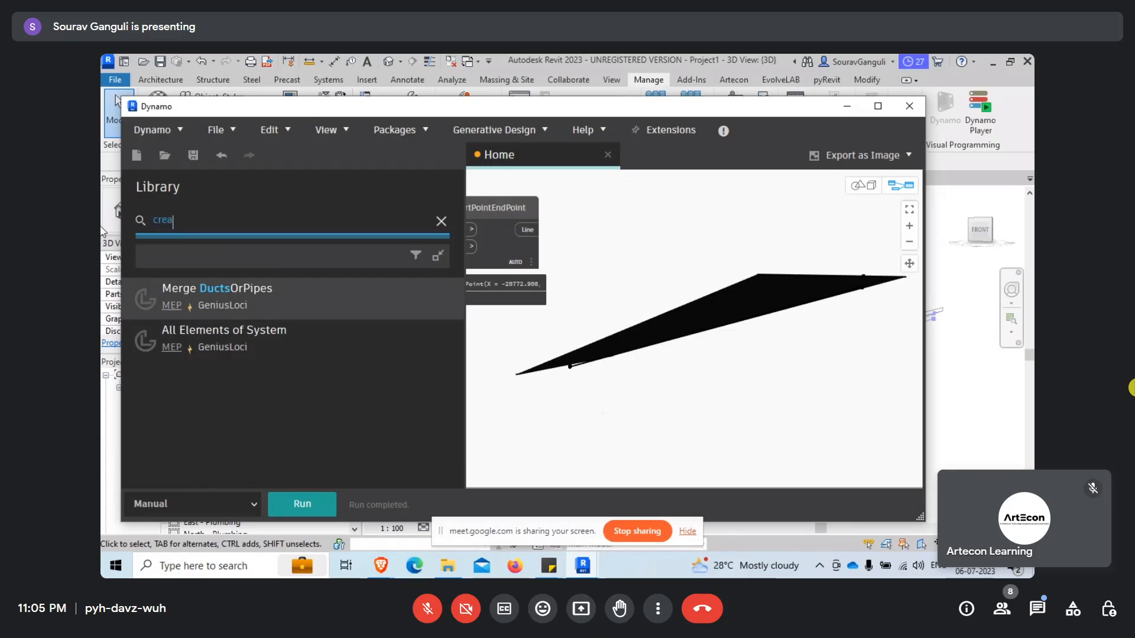
{"action": "type", "text": "te"}
{"action": "mouse_move", "coordinate": [289, 335]}
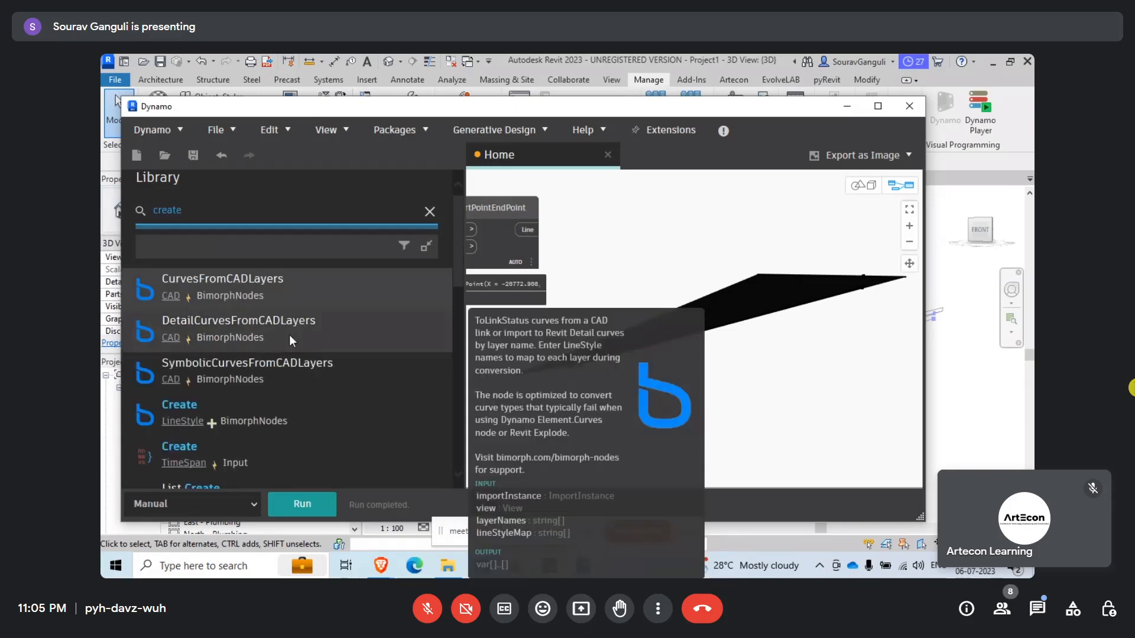
{"action": "scroll", "coordinate": [289, 336], "scroll_direction": "down", "scroll_amount": 3}
{"action": "scroll", "coordinate": [289, 338], "scroll_direction": "up", "scroll_amount": 3}
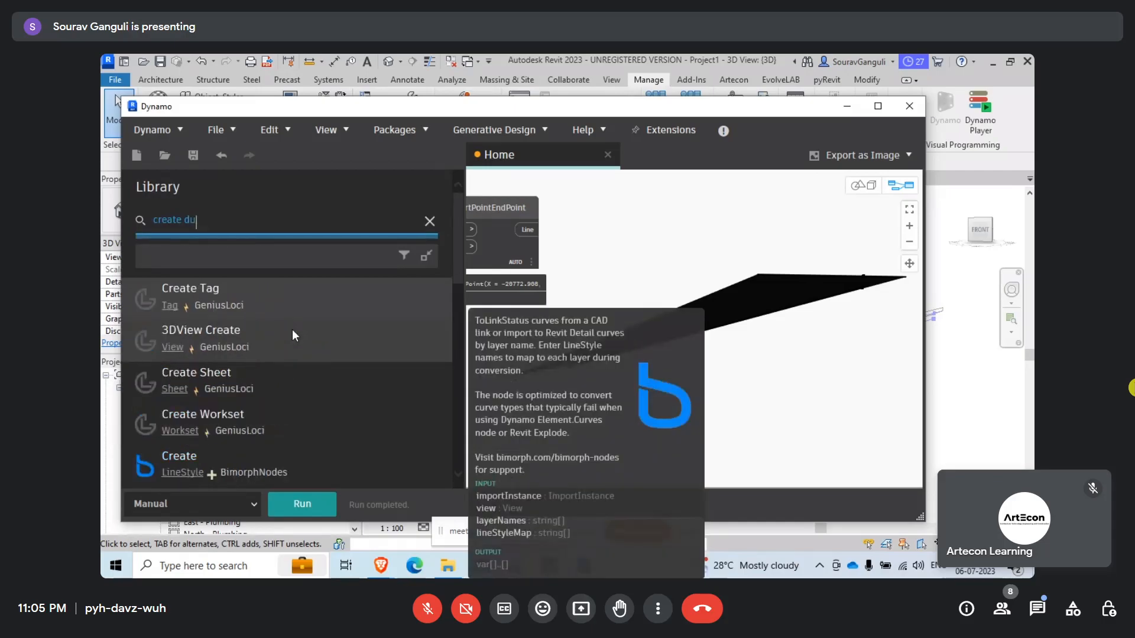
{"action": "type", "text": "cy"}
{"action": "key", "text": "BackSpace"}
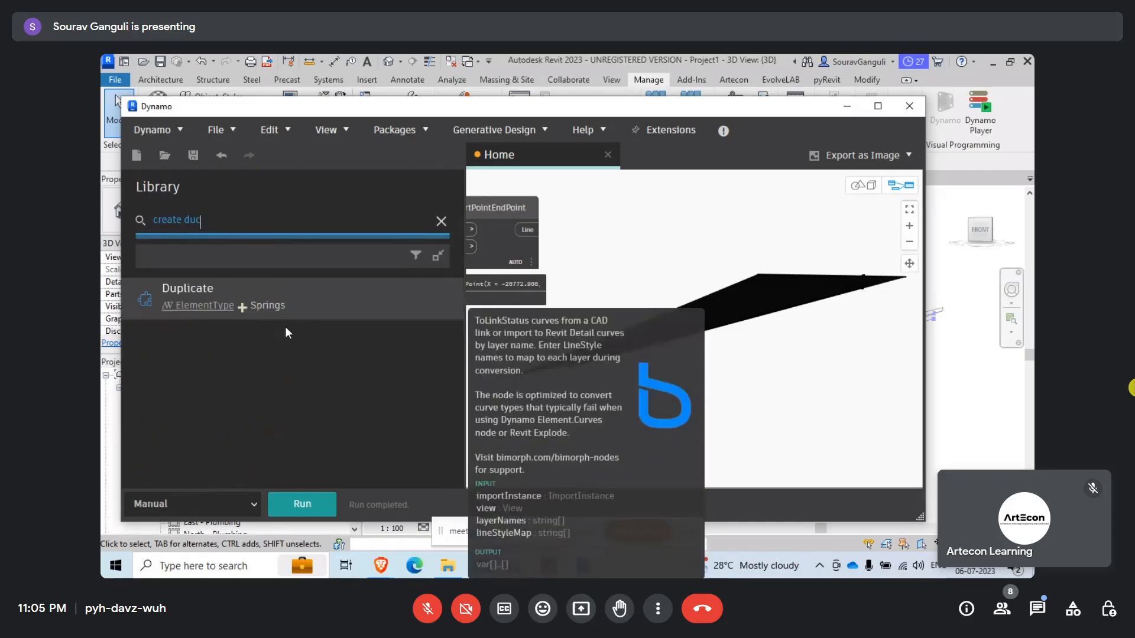
Change the library search to "ducts" and check the matching nodes
{"action": "left_click", "coordinate": [182, 220]}
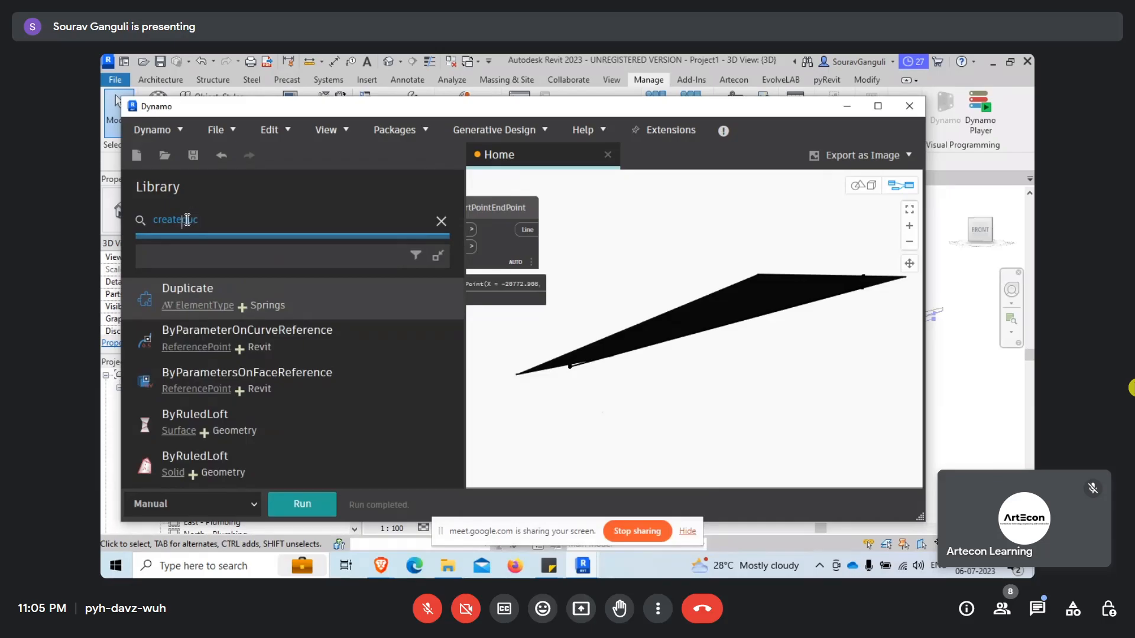
{"action": "key", "text": "BackSpace"}
{"action": "key", "text": "BackSpace"}
{"action": "key", "text": "BackSpace"}
{"action": "key", "text": "BackSpace"}
{"action": "key", "text": "BackSpace"}
{"action": "key", "text": "BackSpace"}
{"action": "key", "text": "BackSpace"}
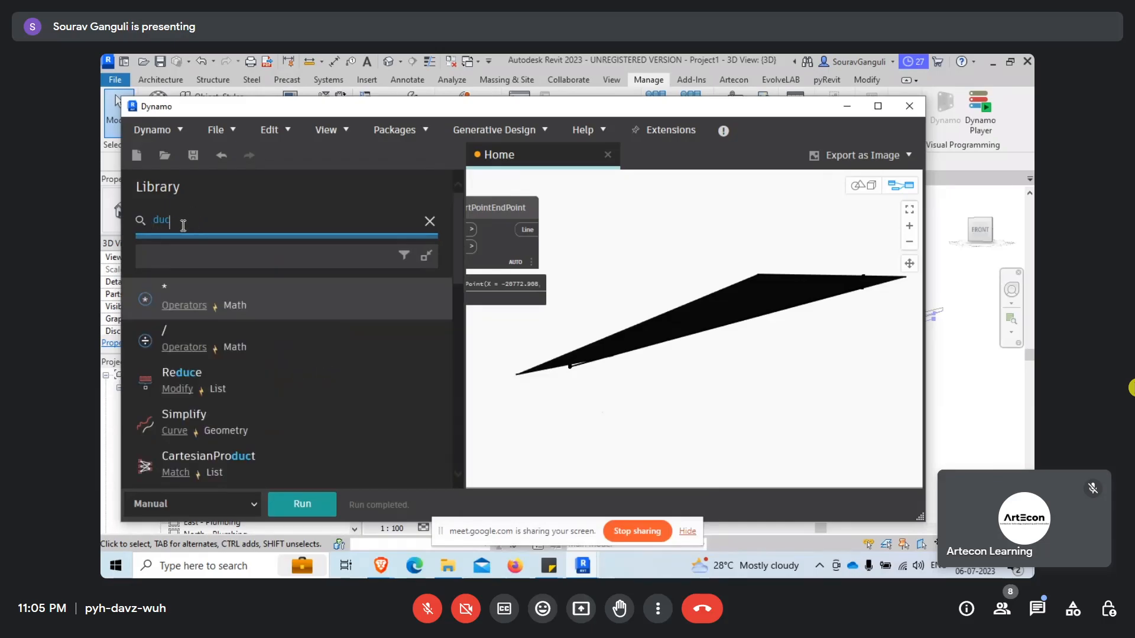
{"action": "type", "text": "ts"}
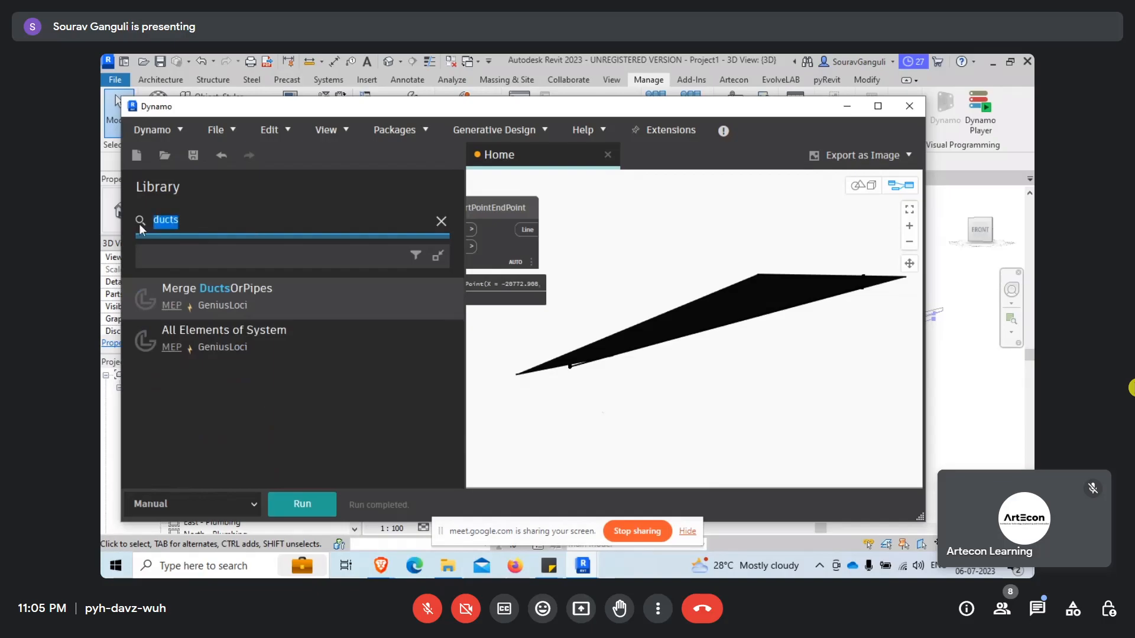
Search the library for "Pipe", review the matching MEP nodes, and clear the search
{"action": "type", "text": "Pipe"}
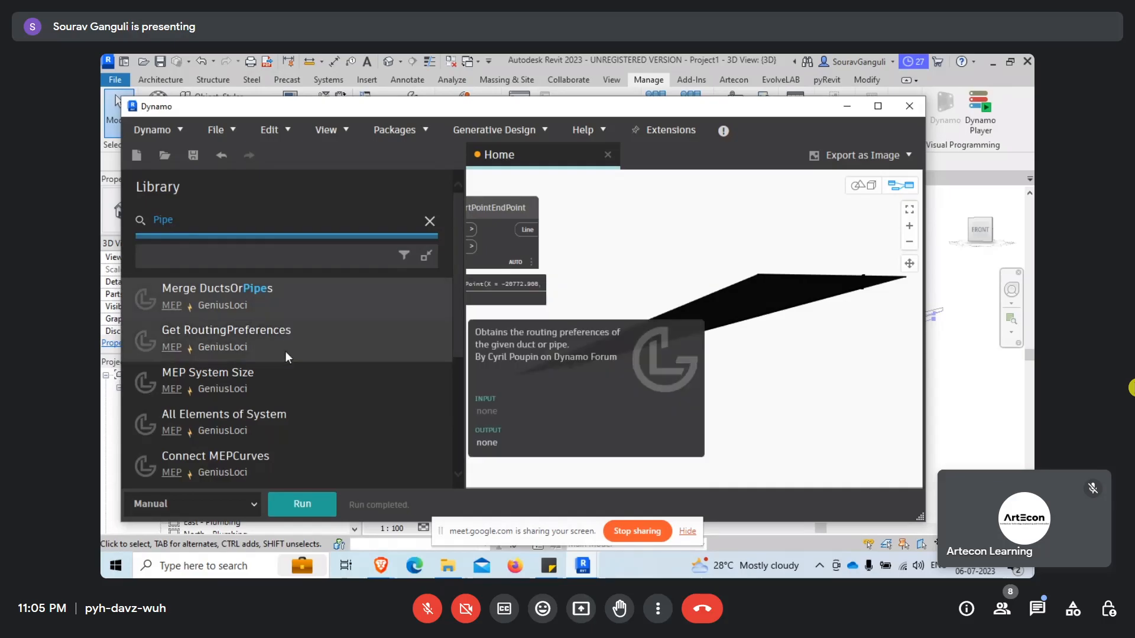
{"action": "scroll", "coordinate": [282, 427], "scroll_direction": "down", "scroll_amount": 1}
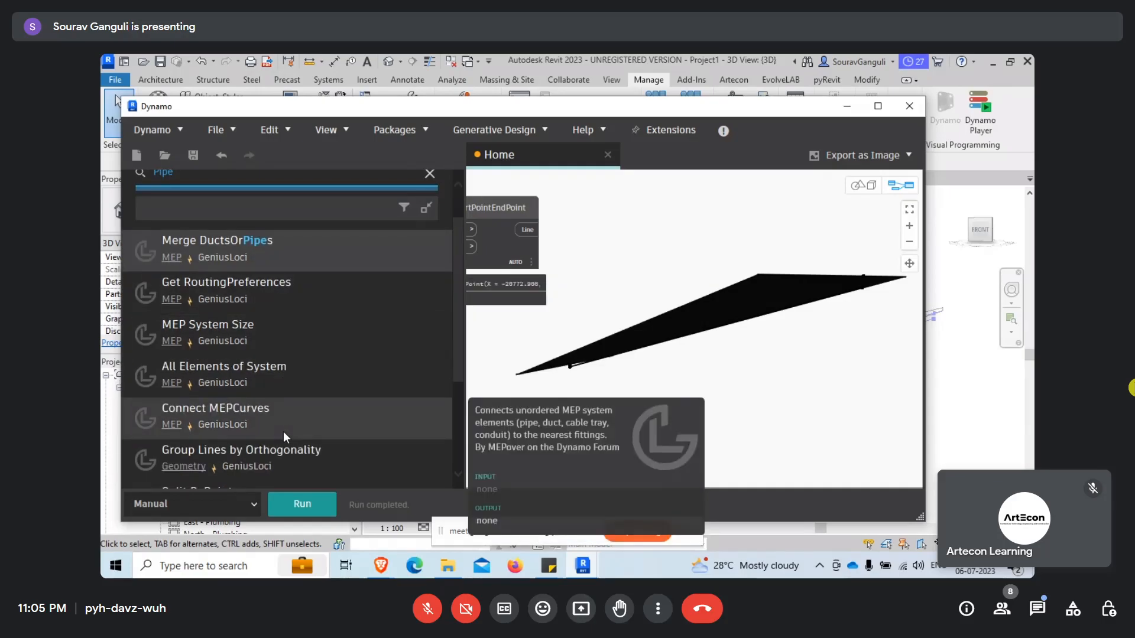
{"action": "scroll", "coordinate": [286, 449], "scroll_direction": "down", "scroll_amount": 3}
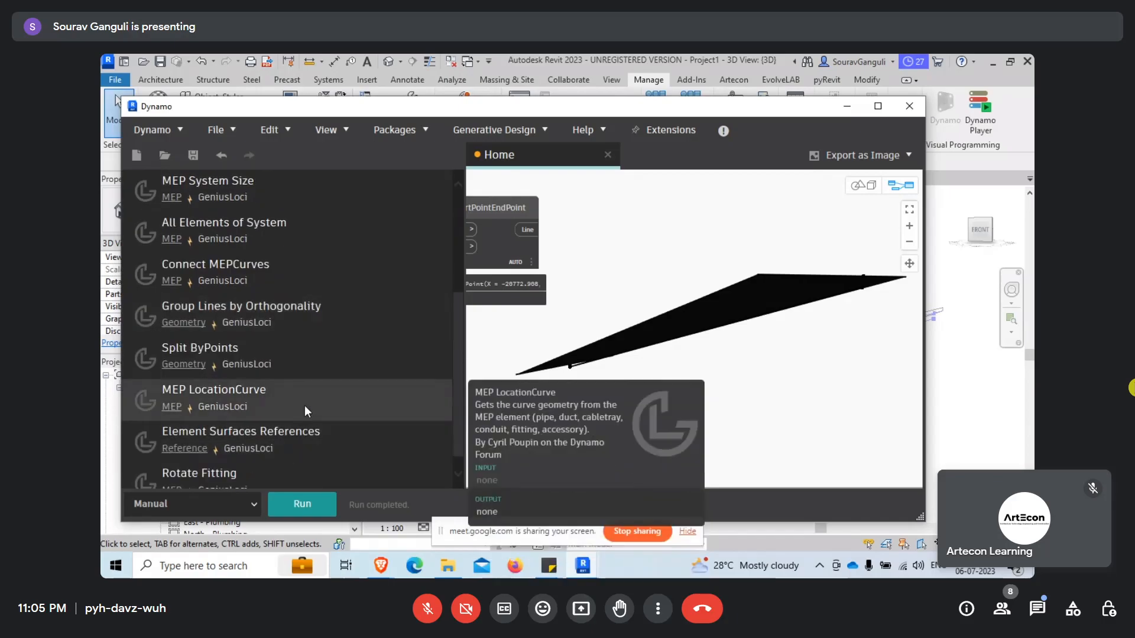
{"action": "scroll", "coordinate": [304, 414], "scroll_direction": "down", "scroll_amount": 1}
{"action": "scroll", "coordinate": [304, 441], "scroll_direction": "up", "scroll_amount": 5}
{"action": "left_click", "coordinate": [429, 220]}
Expand the GeniusLoci add-on package, look through its node categories, and collapse it
{"action": "scroll", "coordinate": [428, 220], "scroll_direction": "down", "scroll_amount": 12}
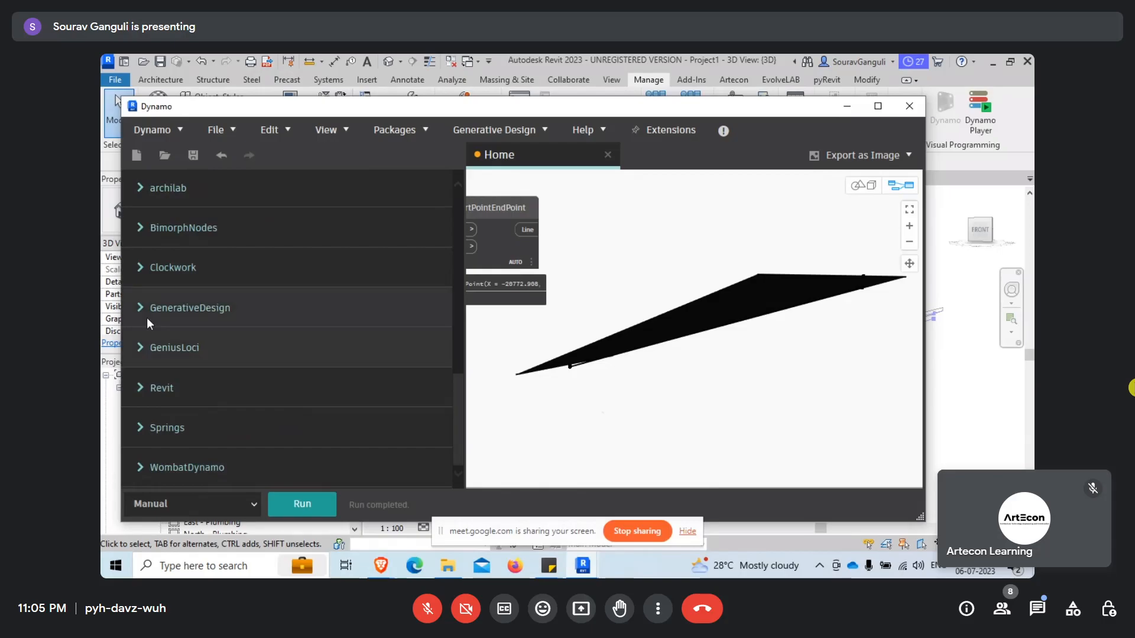
{"action": "left_click", "coordinate": [139, 347]}
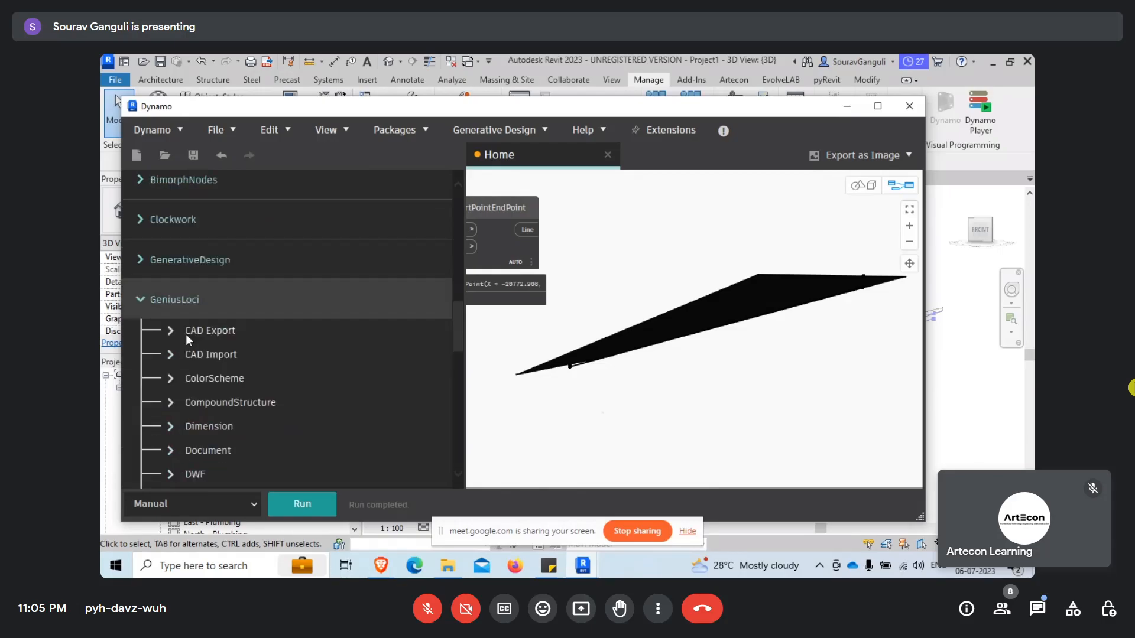
{"action": "scroll", "coordinate": [186, 336], "scroll_direction": "down", "scroll_amount": 5}
{"action": "scroll", "coordinate": [193, 427], "scroll_direction": "down", "scroll_amount": 8}
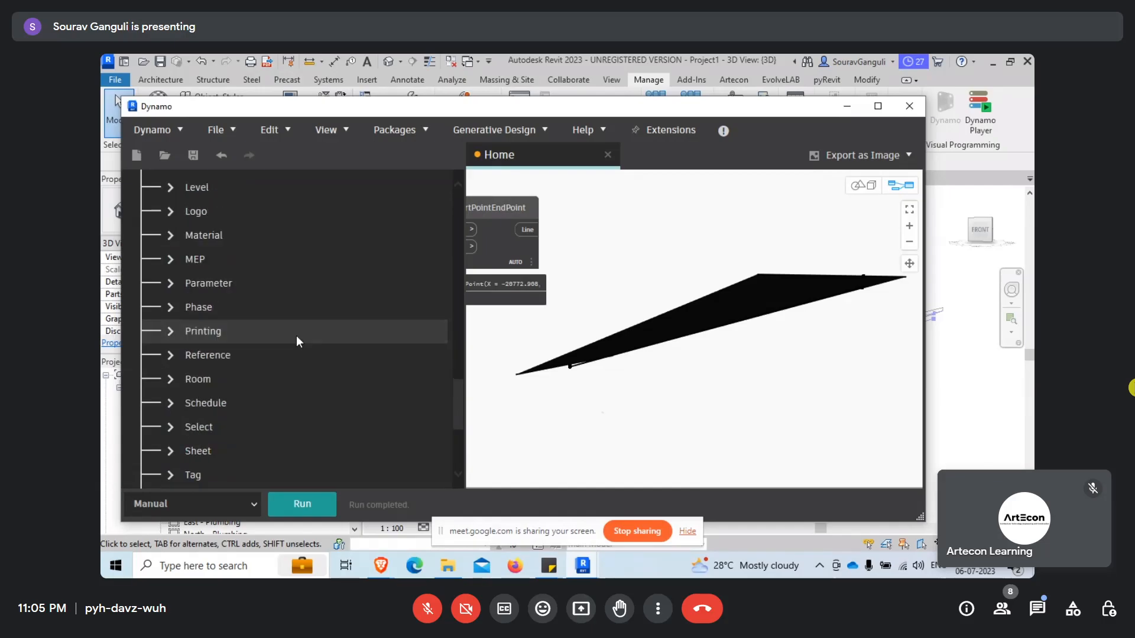
{"action": "scroll", "coordinate": [296, 336], "scroll_direction": "down", "scroll_amount": 5}
{"action": "scroll", "coordinate": [257, 345], "scroll_direction": "up", "scroll_amount": 1}
{"action": "scroll", "coordinate": [210, 345], "scroll_direction": "up", "scroll_amount": 12}
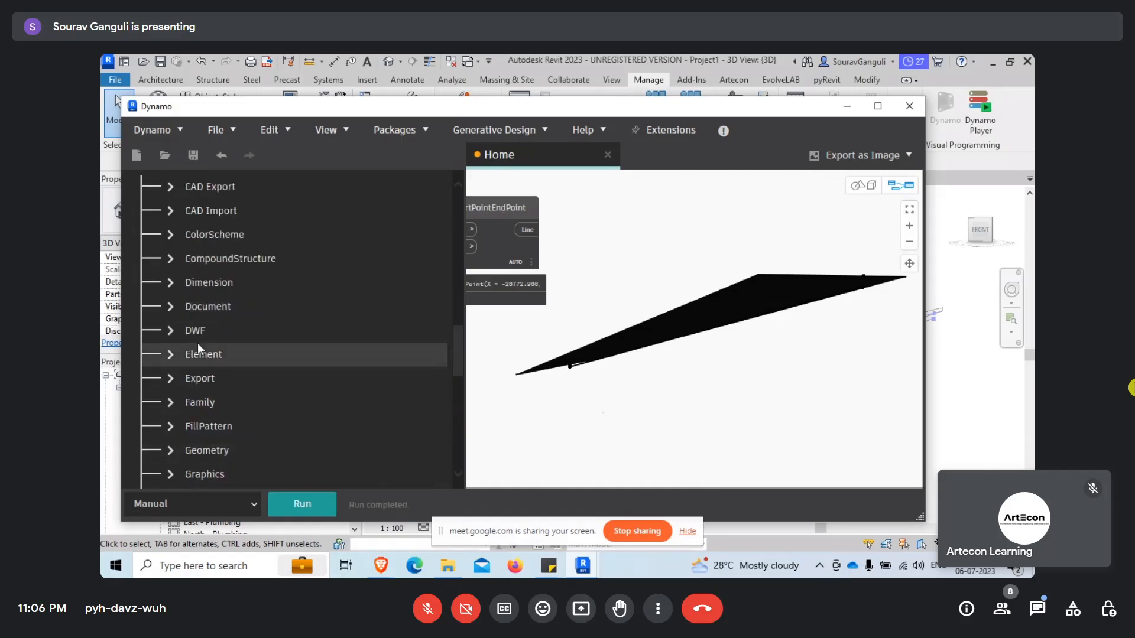
{"action": "scroll", "coordinate": [195, 325], "scroll_direction": "up", "scroll_amount": 1}
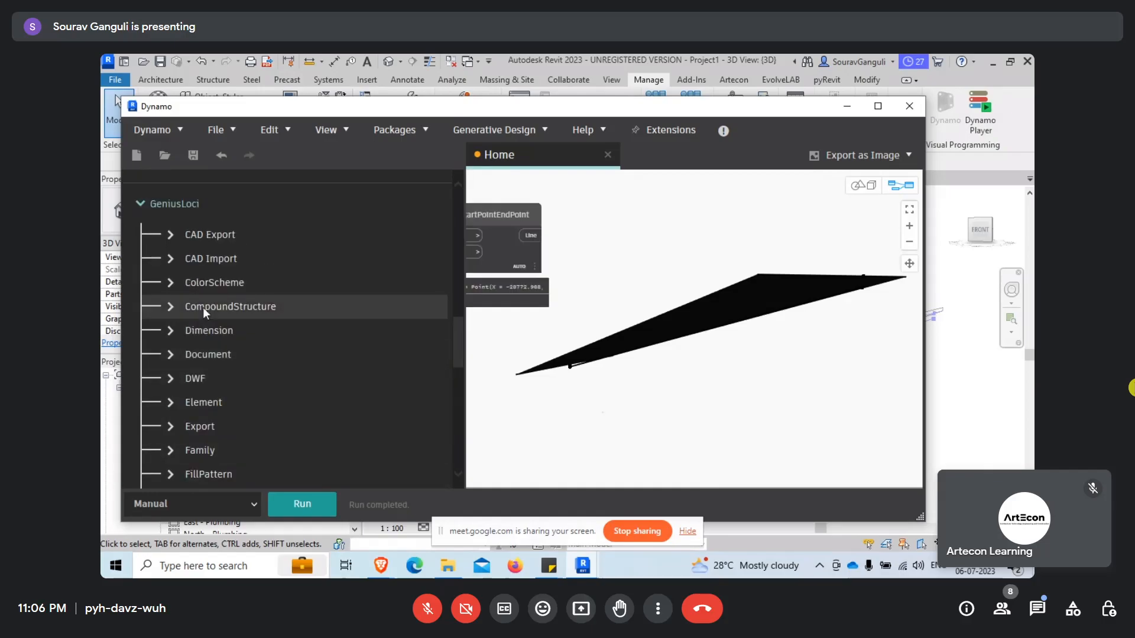
{"action": "scroll", "coordinate": [187, 346], "scroll_direction": "up", "scroll_amount": 2}
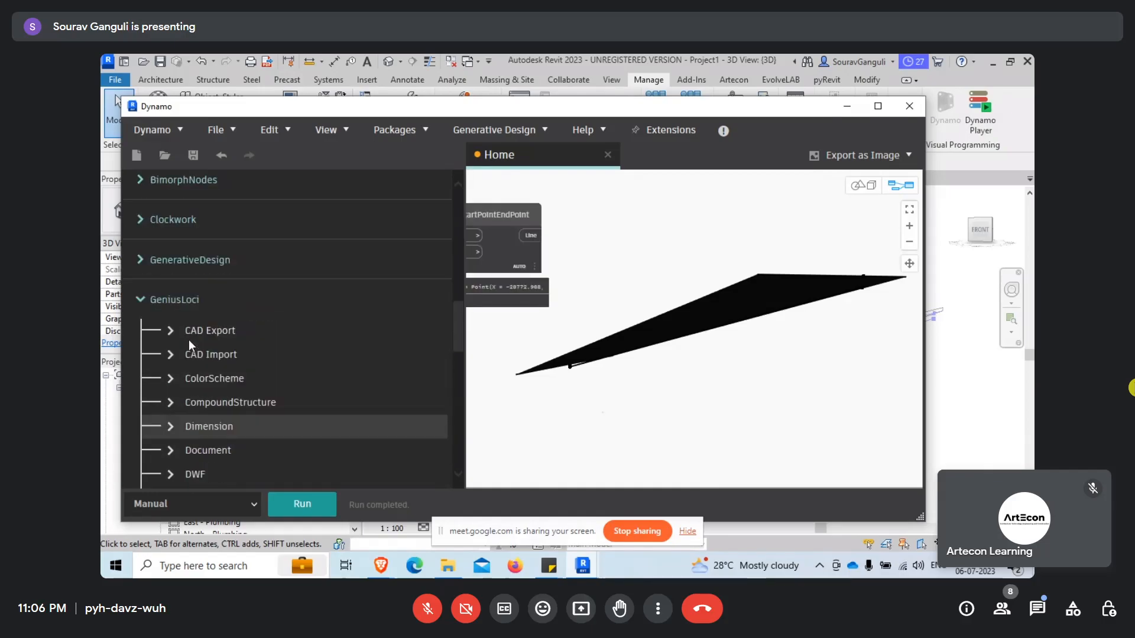
{"action": "left_click", "coordinate": [143, 299]}
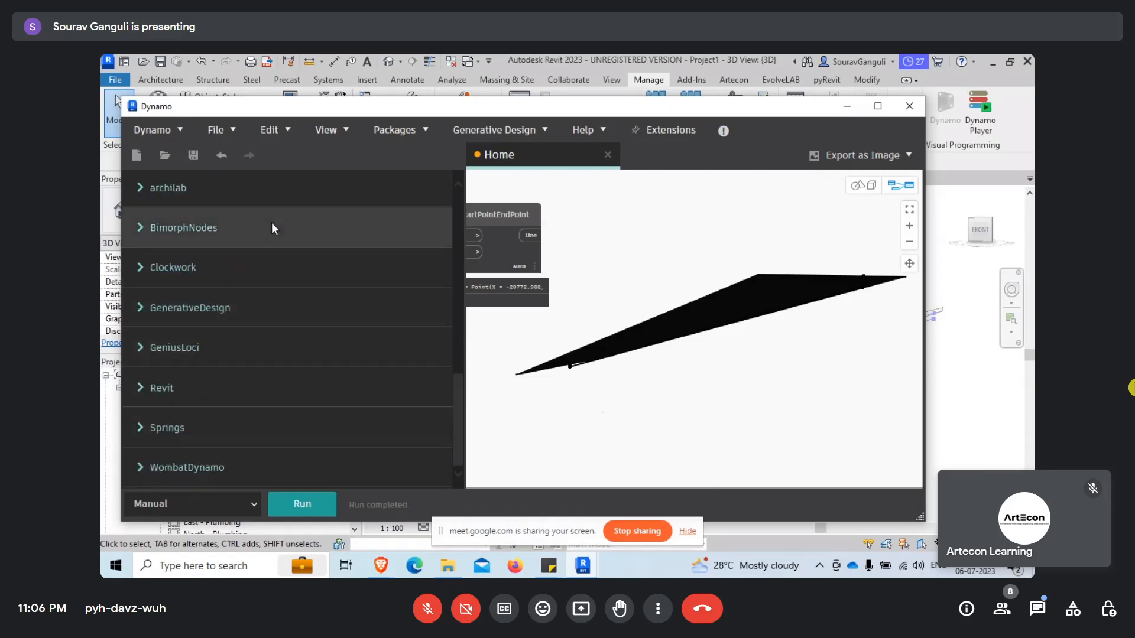
Expand the main Revit category in the node library and check its Steel Connections group, collapsing that group again
{"action": "scroll", "coordinate": [175, 311], "scroll_direction": "up", "scroll_amount": 4}
{"action": "scroll", "coordinate": [201, 288], "scroll_direction": "up", "scroll_amount": 2}
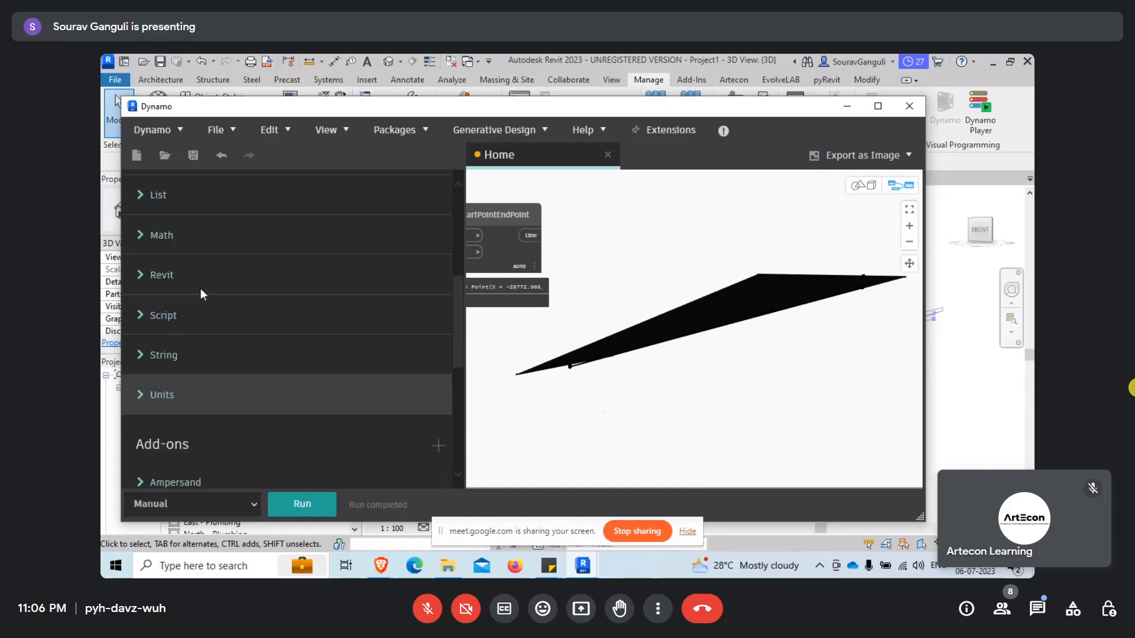
{"action": "left_click", "coordinate": [147, 275]}
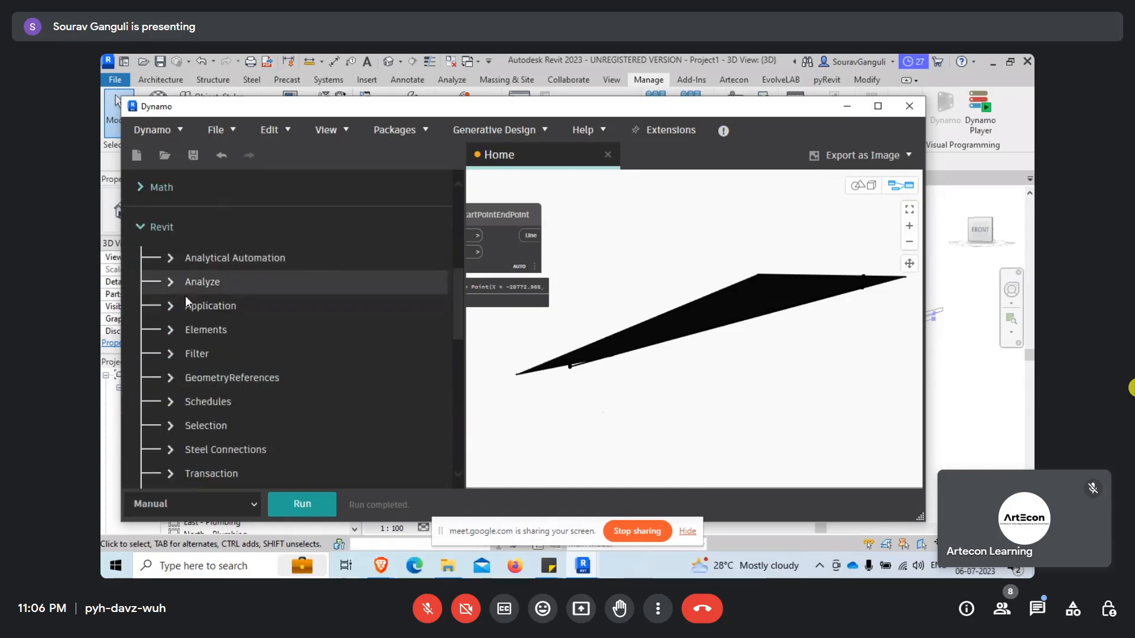
{"action": "scroll", "coordinate": [168, 315], "scroll_direction": "down", "scroll_amount": 3}
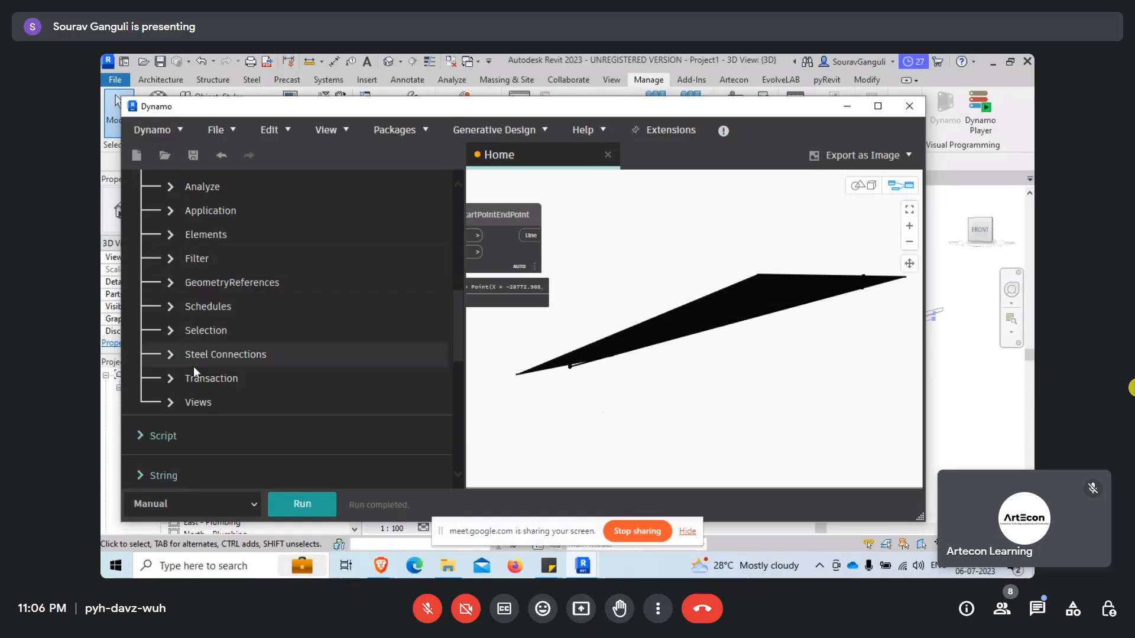
{"action": "left_click", "coordinate": [171, 355]}
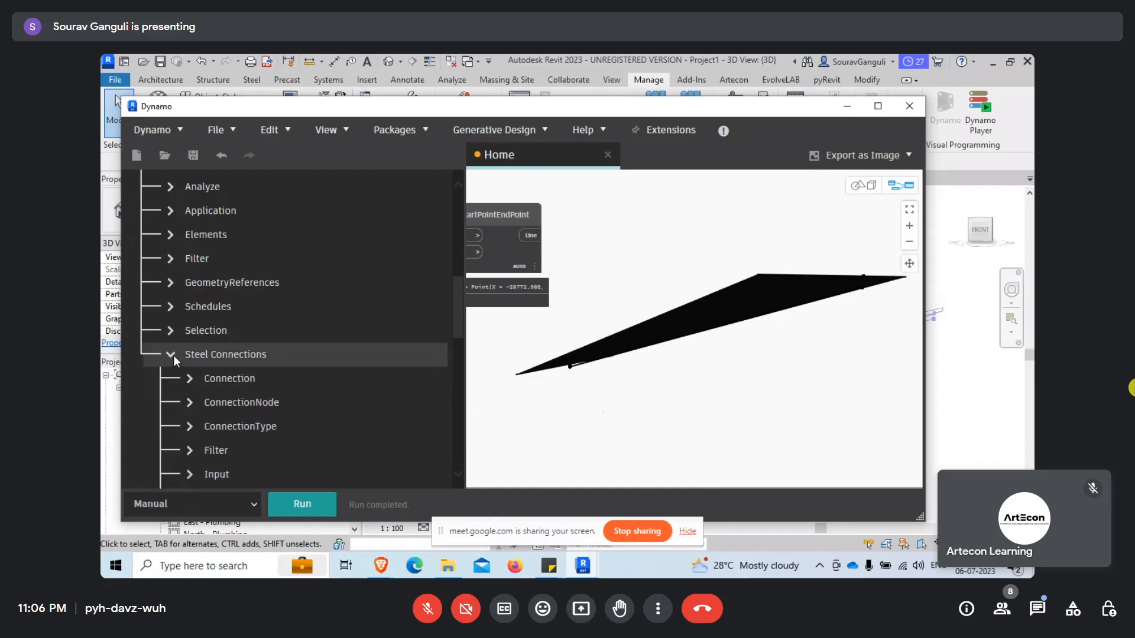
{"action": "left_click", "coordinate": [173, 356]}
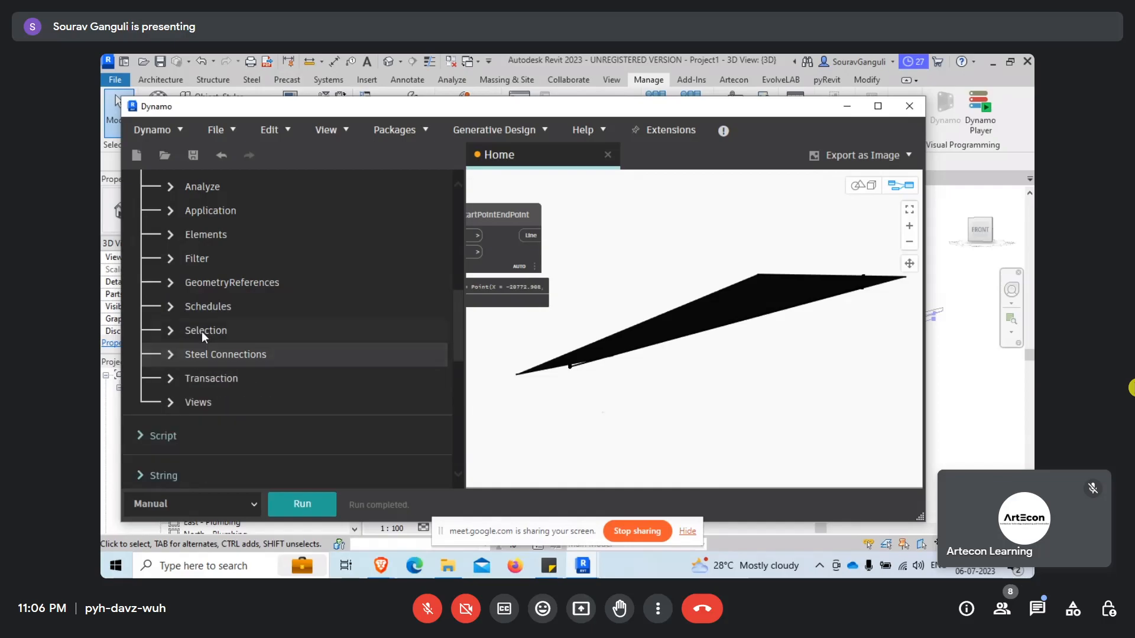
{"action": "scroll", "coordinate": [232, 392], "scroll_direction": "up", "scroll_amount": 1}
{"action": "scroll", "coordinate": [233, 393], "scroll_direction": "up", "scroll_amount": 1}
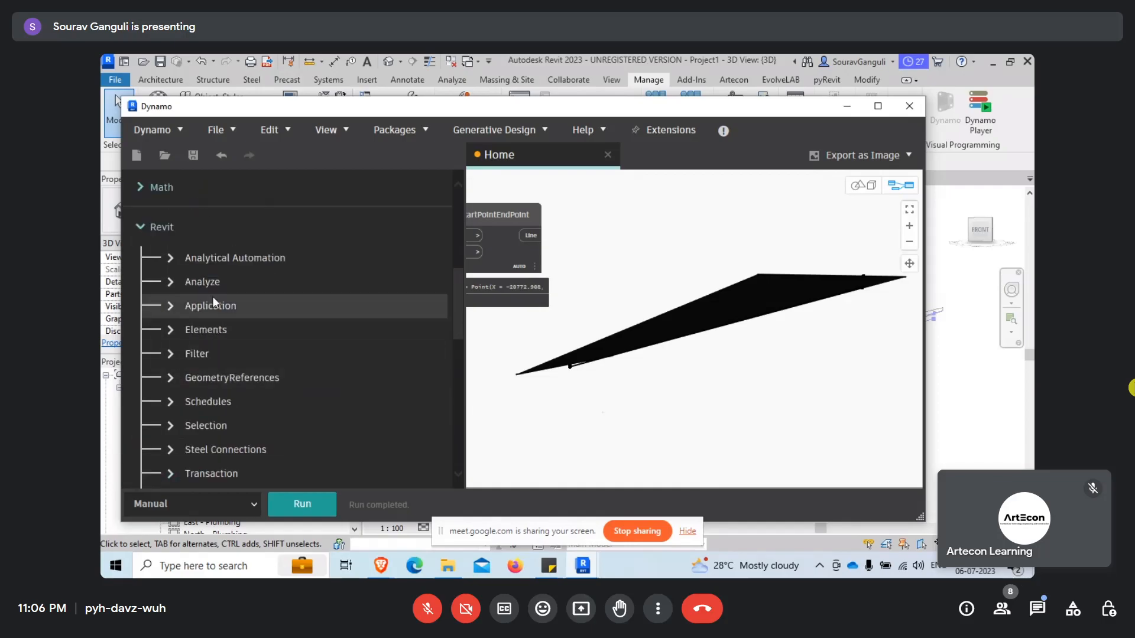
Expand Revit's Elements group and look through its node categories, briefly checking the Element category, for a way to model the line
{"action": "left_click", "coordinate": [167, 332]}
{"action": "scroll", "coordinate": [276, 334], "scroll_direction": "down", "scroll_amount": 6}
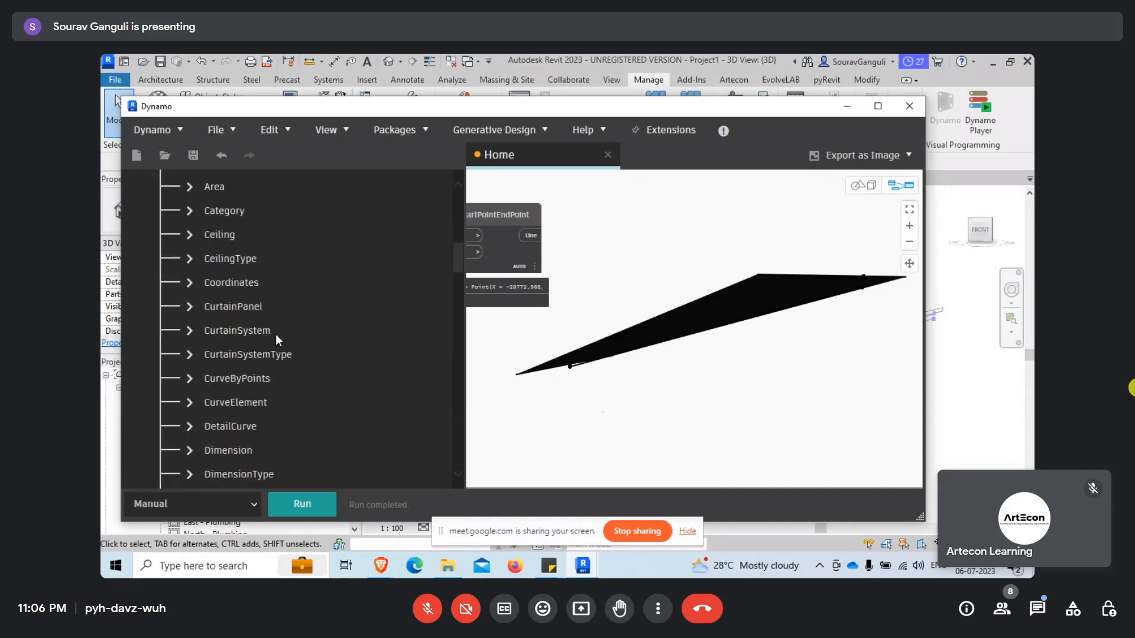
{"action": "scroll", "coordinate": [254, 338], "scroll_direction": "down", "scroll_amount": 3}
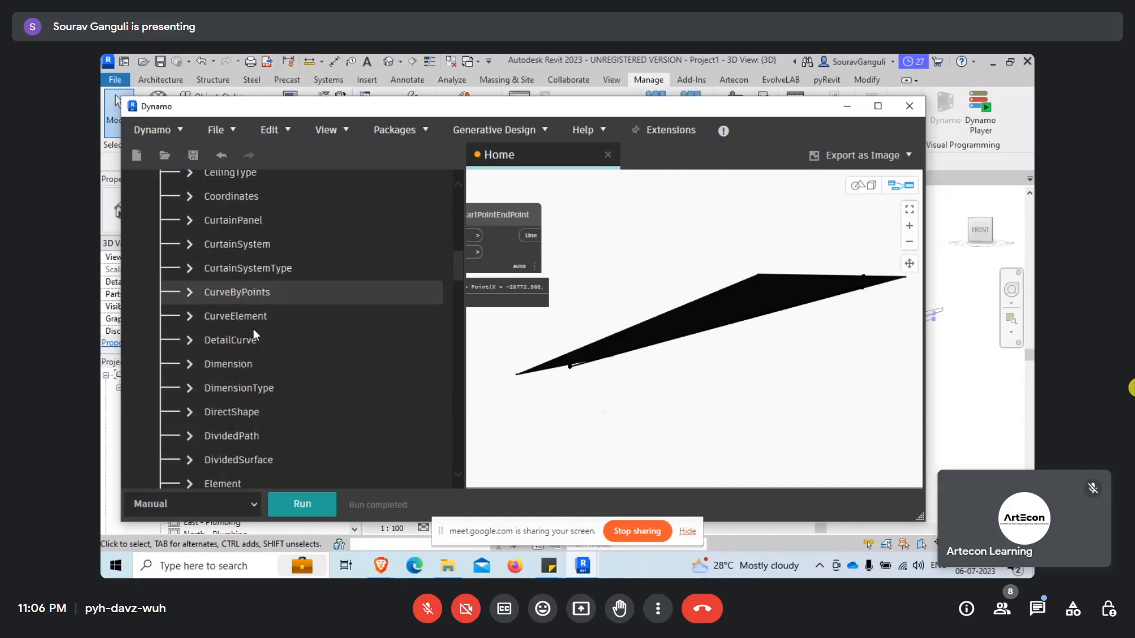
{"action": "scroll", "coordinate": [240, 401], "scroll_direction": "down", "scroll_amount": 2}
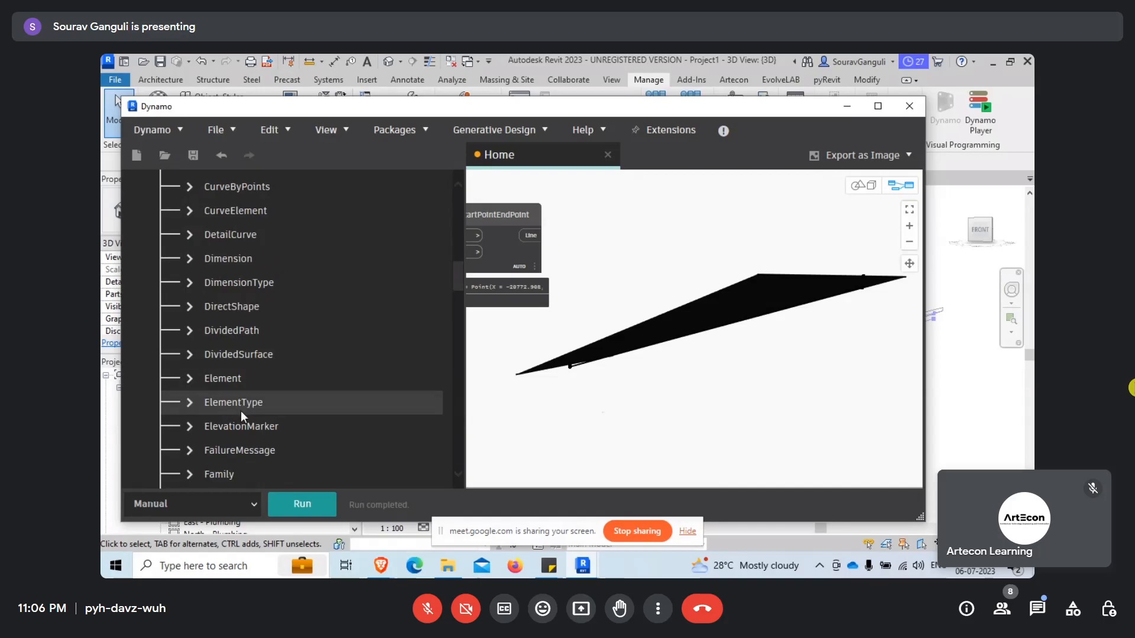
{"action": "left_click", "coordinate": [190, 330]}
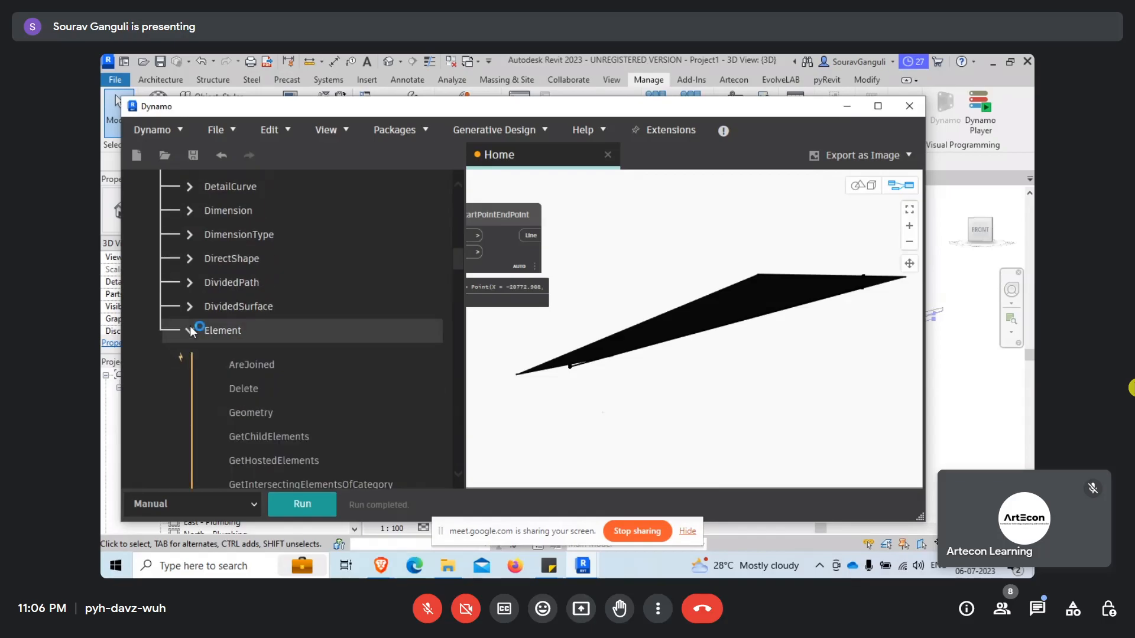
{"action": "left_click", "coordinate": [192, 331]}
{"action": "scroll", "coordinate": [258, 343], "scroll_direction": "down", "scroll_amount": 4}
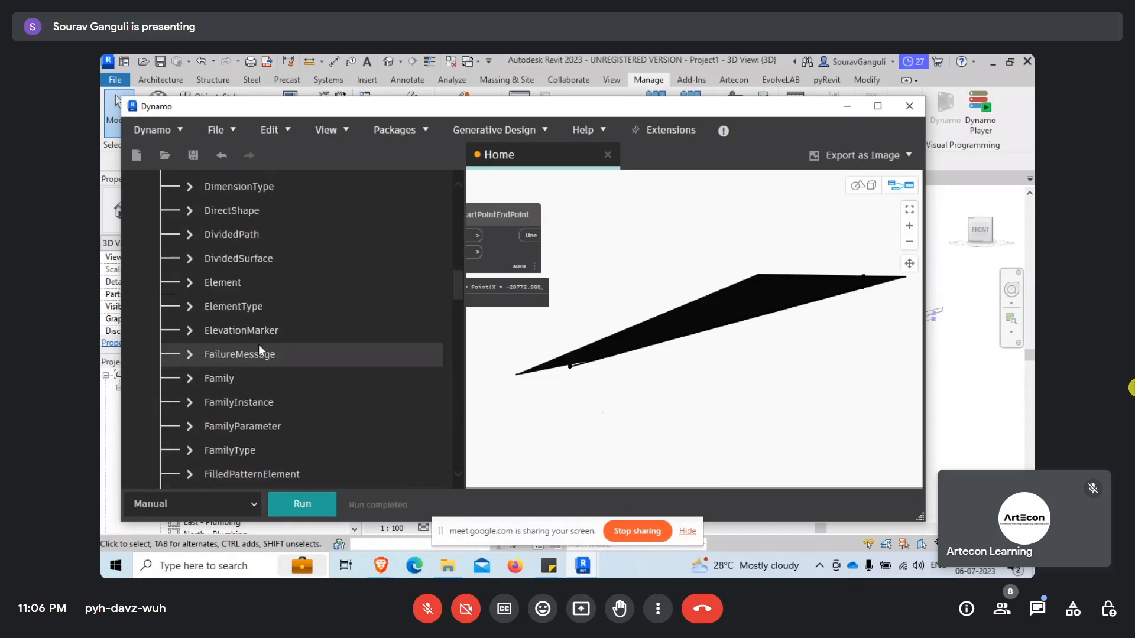
{"action": "scroll", "coordinate": [246, 408], "scroll_direction": "down", "scroll_amount": 4}
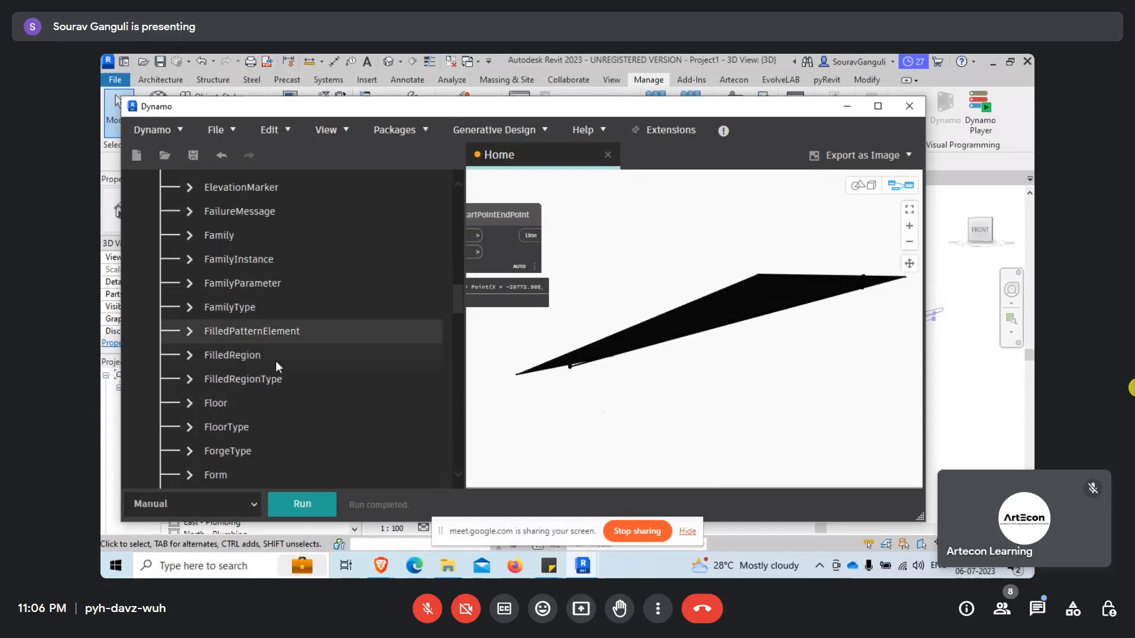
{"action": "scroll", "coordinate": [273, 422], "scroll_direction": "down", "scroll_amount": 5}
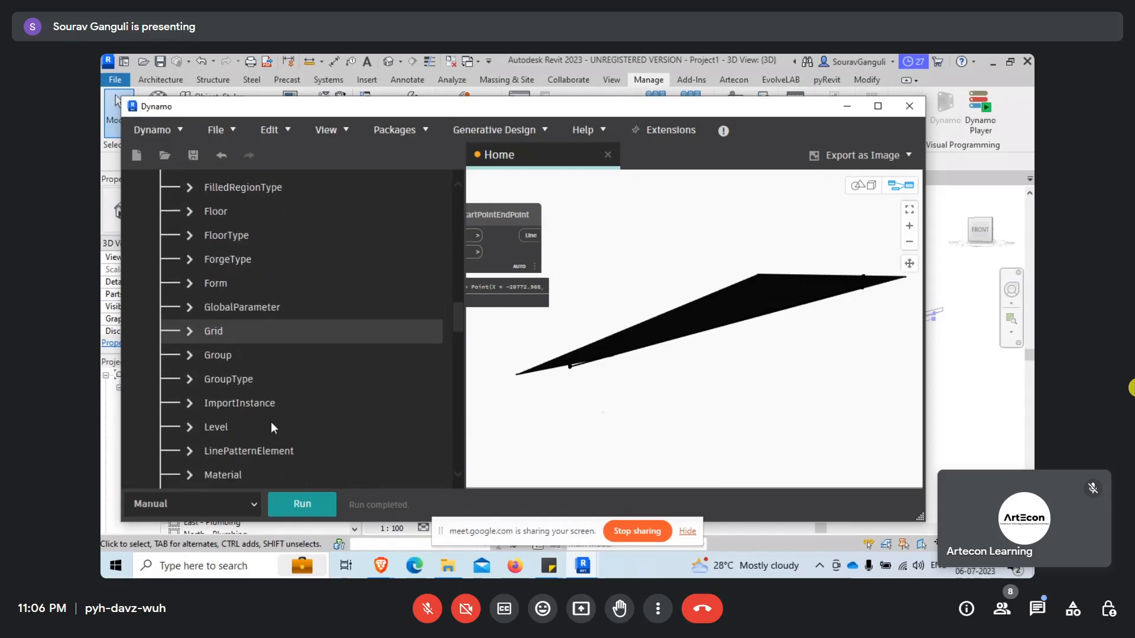
{"action": "scroll", "coordinate": [271, 421], "scroll_direction": "down", "scroll_amount": 3}
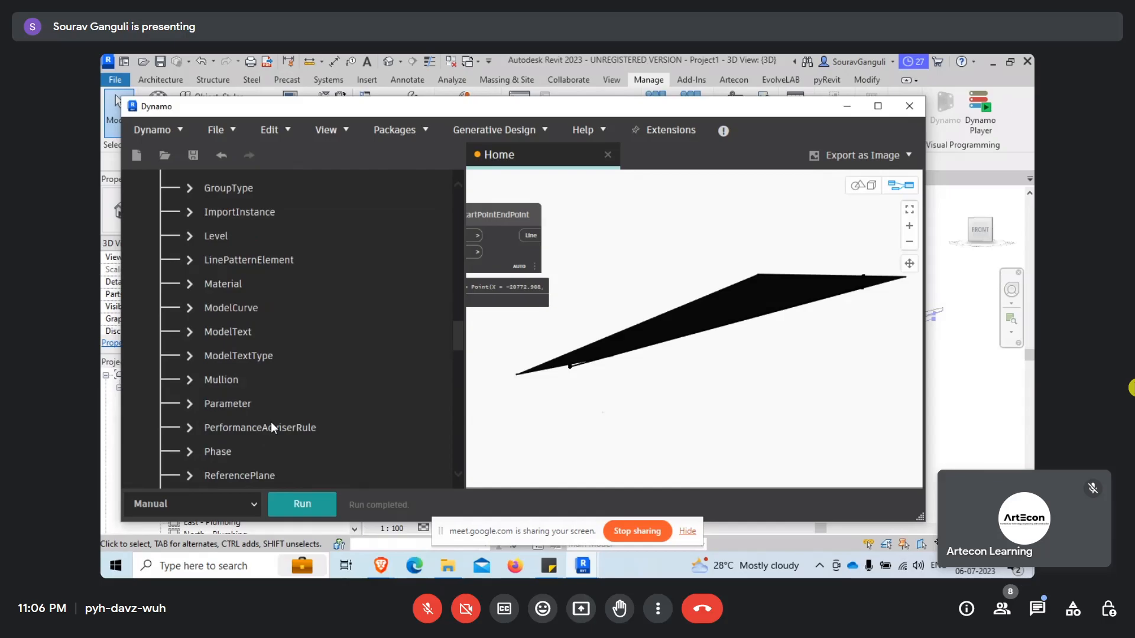
Add a ModelCurve.ByCurve node, connect the Line output of the start/end point line node to its curve input, and run the graph
{"action": "left_click", "coordinate": [190, 307]}
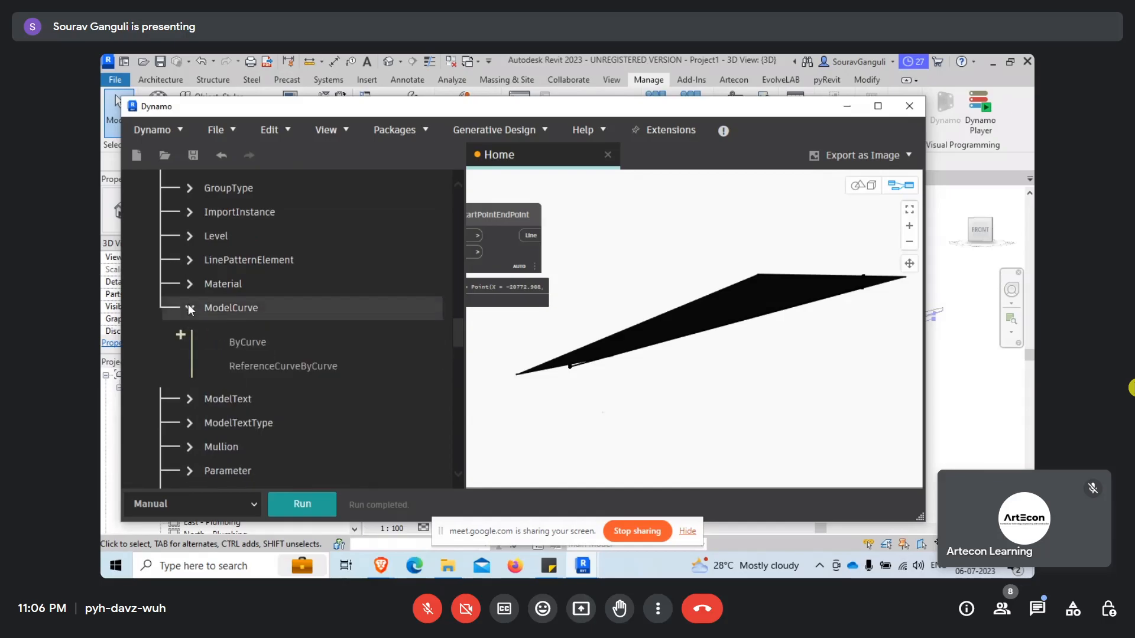
{"action": "left_click", "coordinate": [248, 345]}
{"action": "left_click_drag", "start_coordinate": [780, 385], "coordinate": [646, 205]}
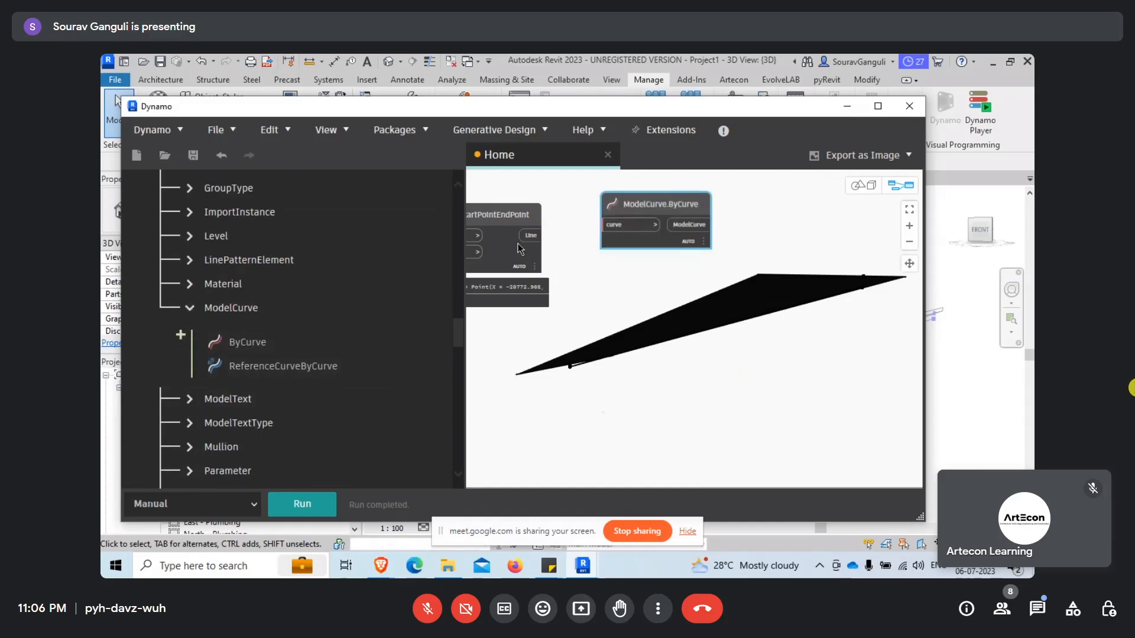
{"action": "left_click_drag", "start_coordinate": [531, 236], "coordinate": [612, 225]}
{"action": "left_click", "coordinate": [302, 503]}
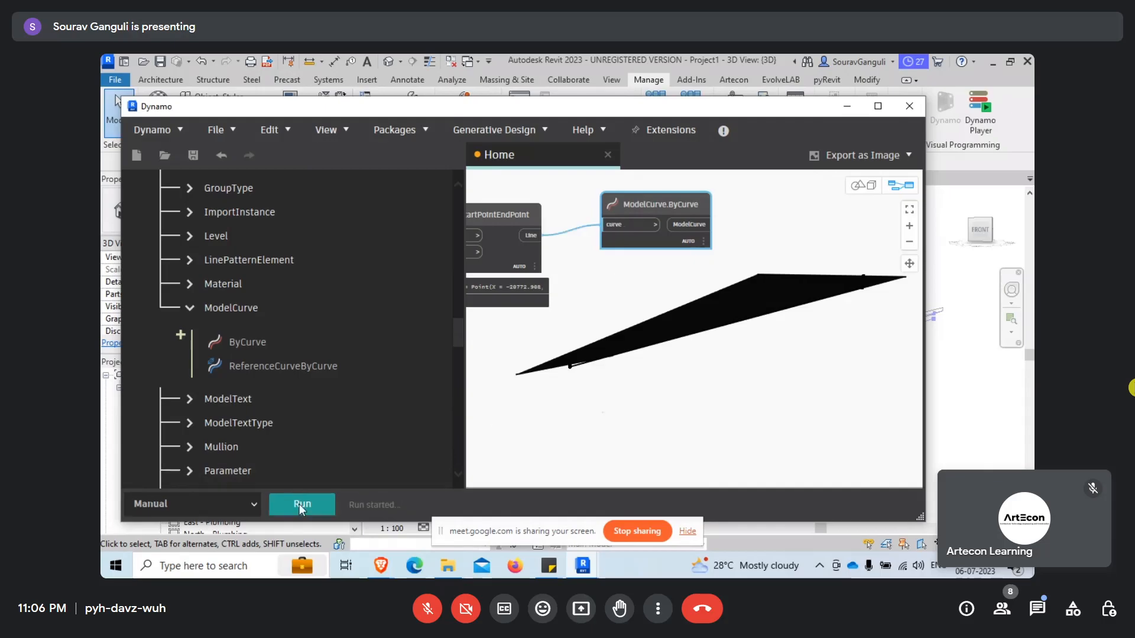
Switch to Revit and examine the generated model line against the sloped floor from several angles in the 3D view
{"action": "scroll", "coordinate": [648, 225], "scroll_direction": "up", "scroll_amount": 2}
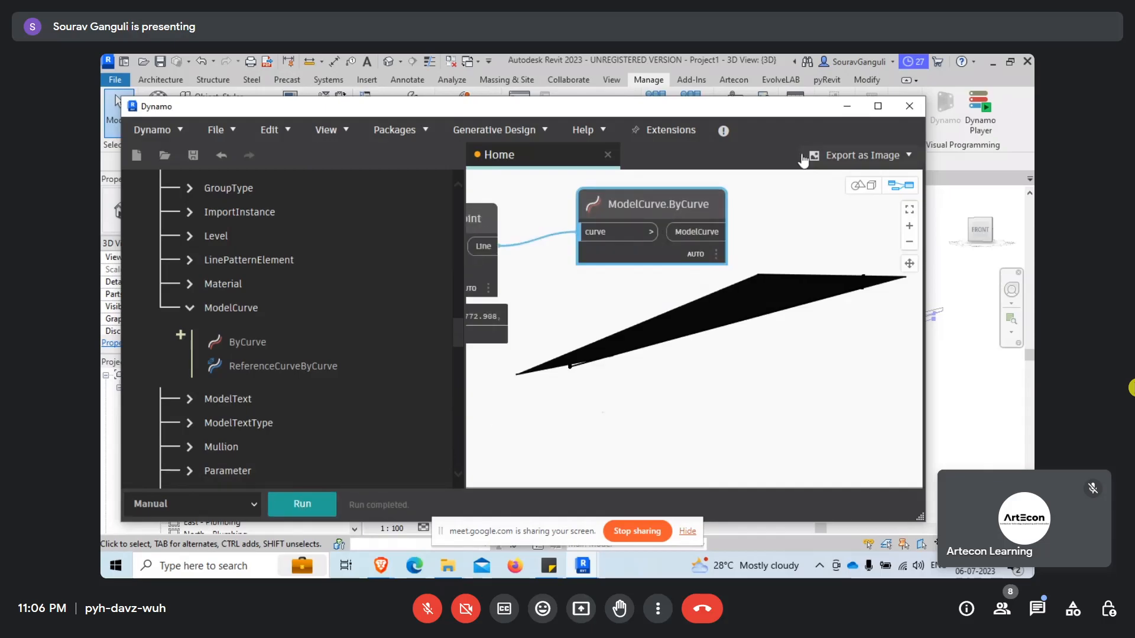
{"action": "left_click", "coordinate": [846, 107]}
{"action": "scroll", "coordinate": [937, 332], "scroll_direction": "up", "scroll_amount": 2}
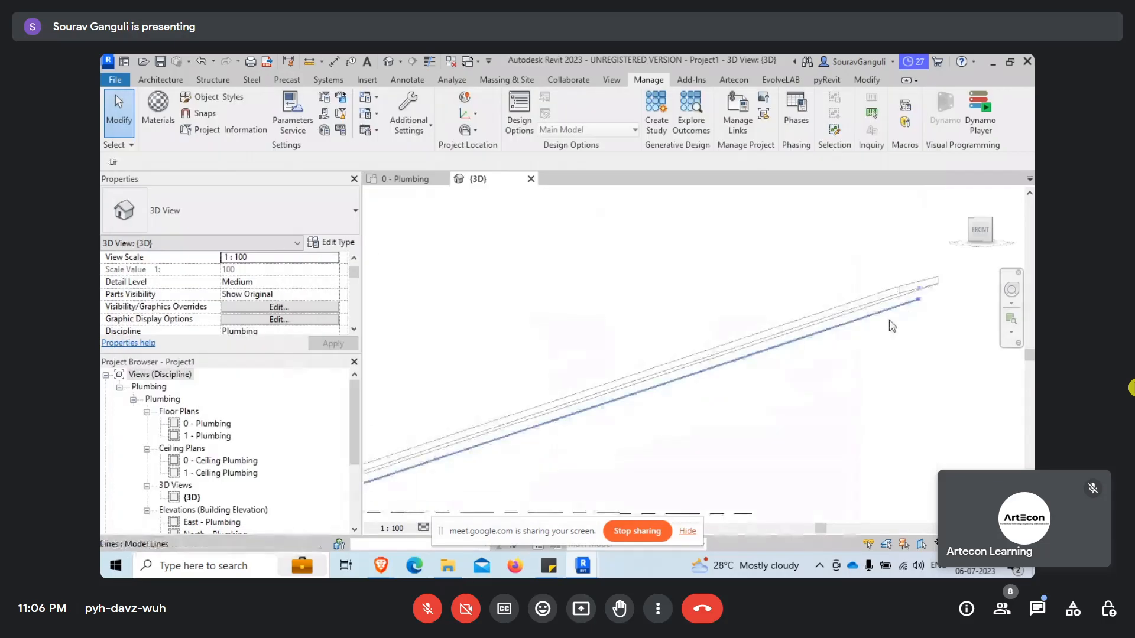
{"action": "left_click", "coordinate": [763, 338]}
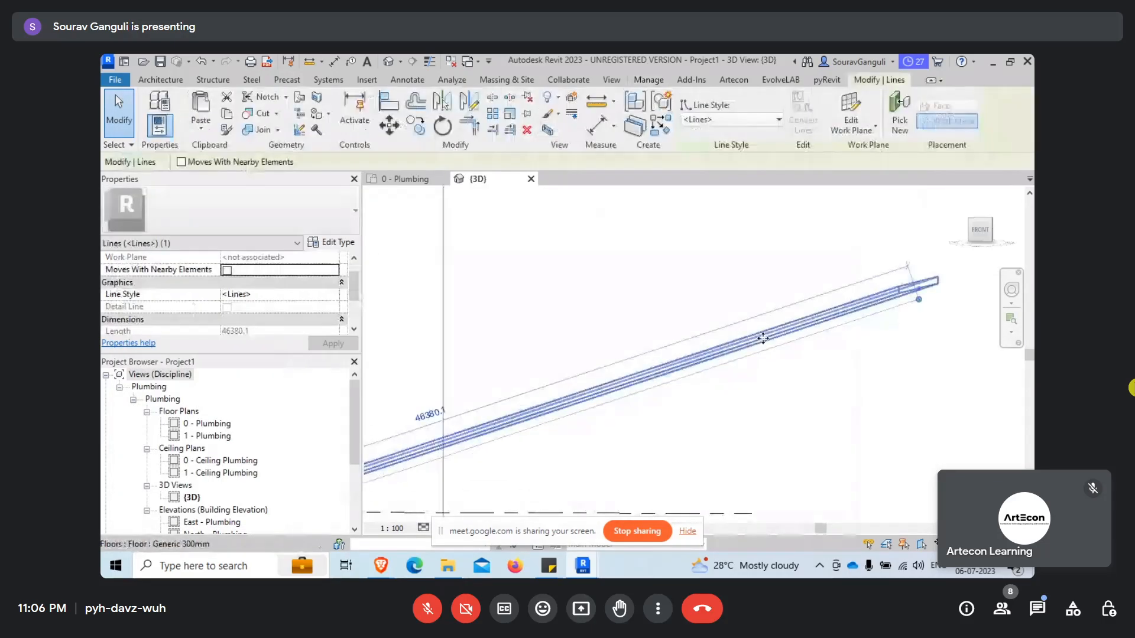
{"action": "middle_click_drag", "start_coordinate": [763, 338], "coordinate": [526, 402], "text": "shift"}
{"action": "scroll", "coordinate": [480, 312], "scroll_direction": "up", "scroll_amount": 3}
{"action": "left_click", "coordinate": [502, 289]}
{"action": "scroll", "coordinate": [475, 350], "scroll_direction": "up", "scroll_amount": 4}
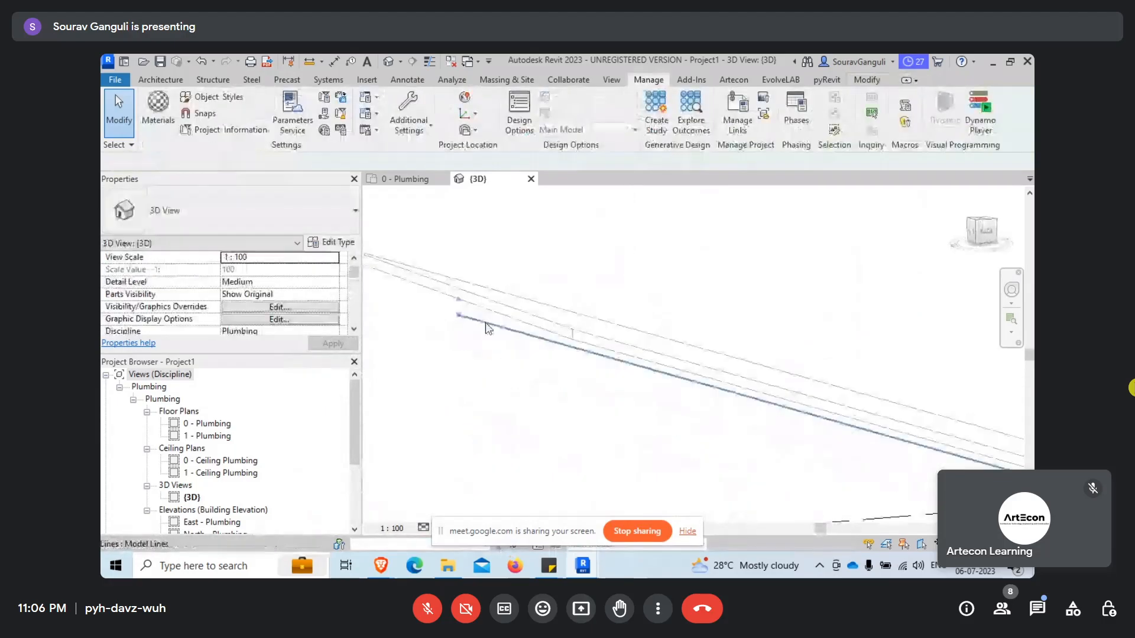
{"action": "left_click", "coordinate": [488, 328]}
{"action": "scroll", "coordinate": [509, 332], "scroll_direction": "down", "scroll_amount": 2}
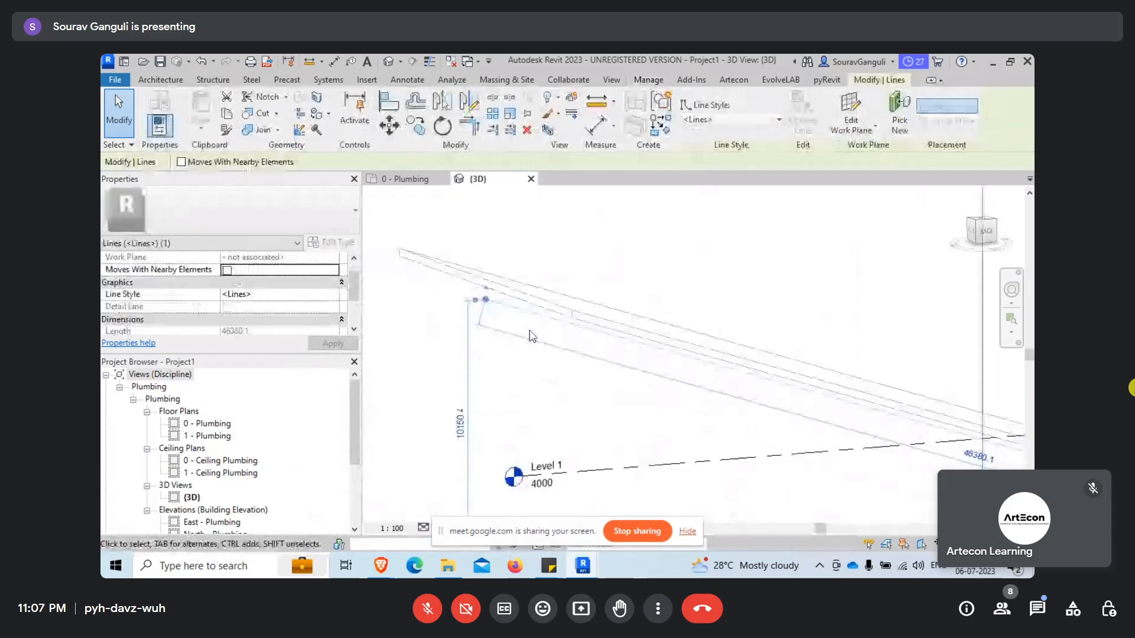
{"action": "scroll", "coordinate": [476, 311], "scroll_direction": "down", "scroll_amount": 1}
{"action": "middle_click_drag", "start_coordinate": [477, 311], "coordinate": [655, 336], "text": "shift"}
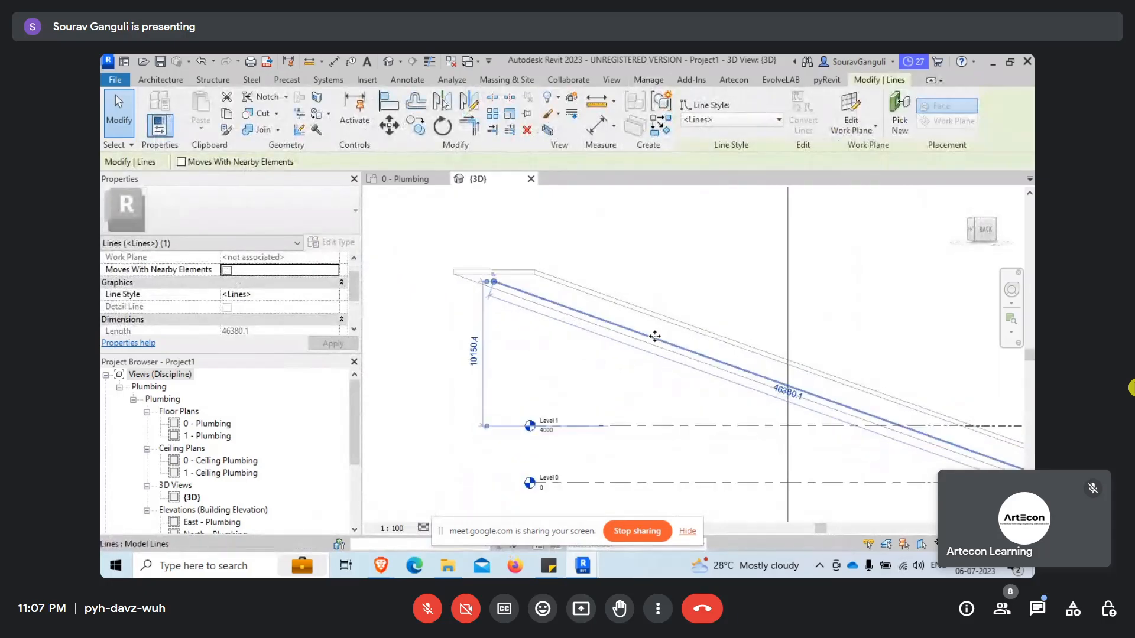
{"action": "scroll", "coordinate": [481, 292], "scroll_direction": "up", "scroll_amount": 2}
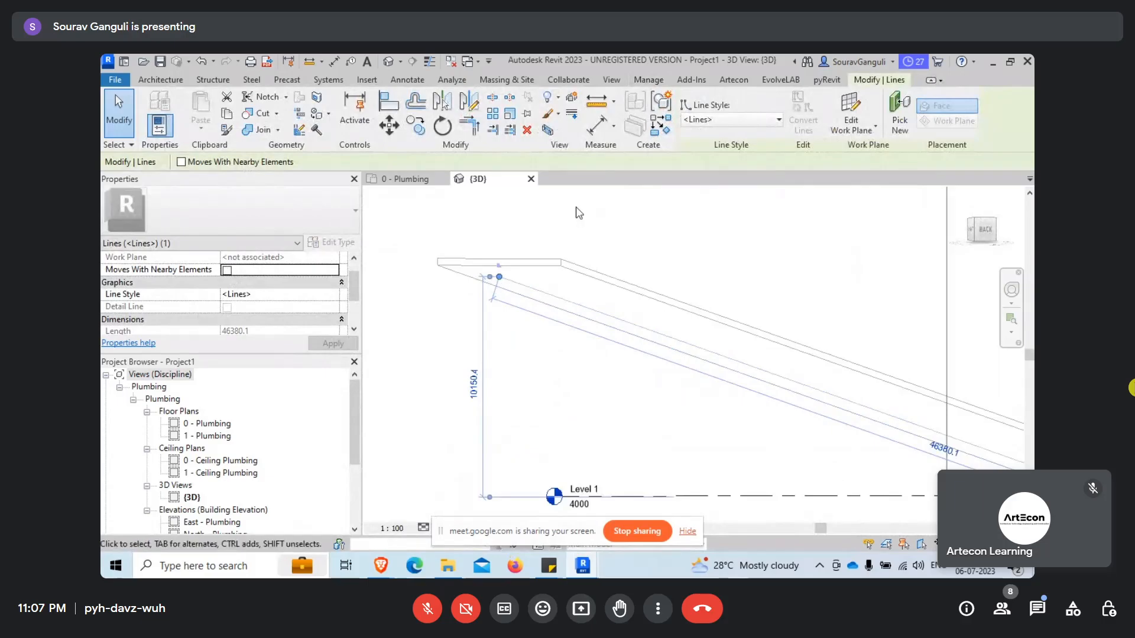
Switch back to Dynamo and collapse the ModelCurve category and Revit's Elements group in the node library
{"action": "mouse_move", "coordinate": [577, 568]}
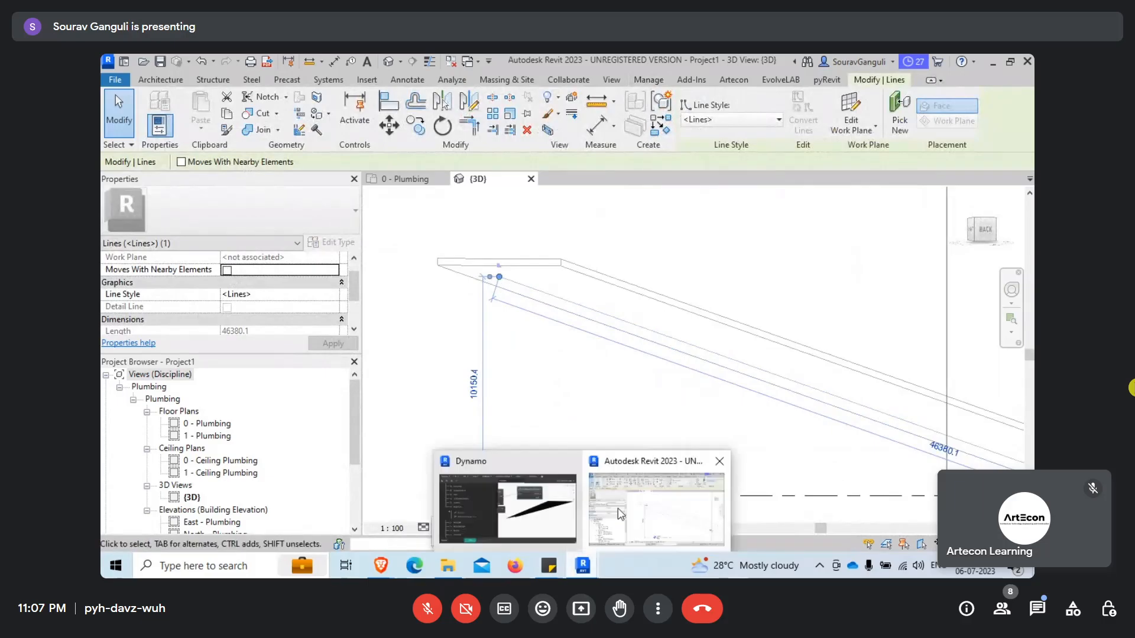
{"action": "left_click", "coordinate": [554, 522]}
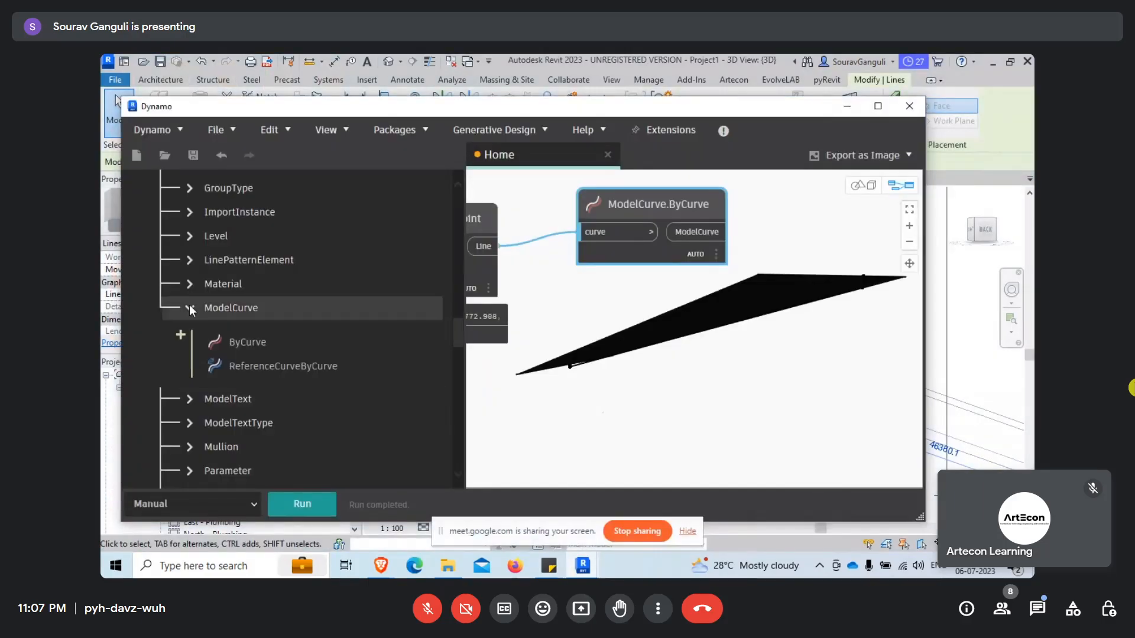
{"action": "left_click", "coordinate": [213, 308]}
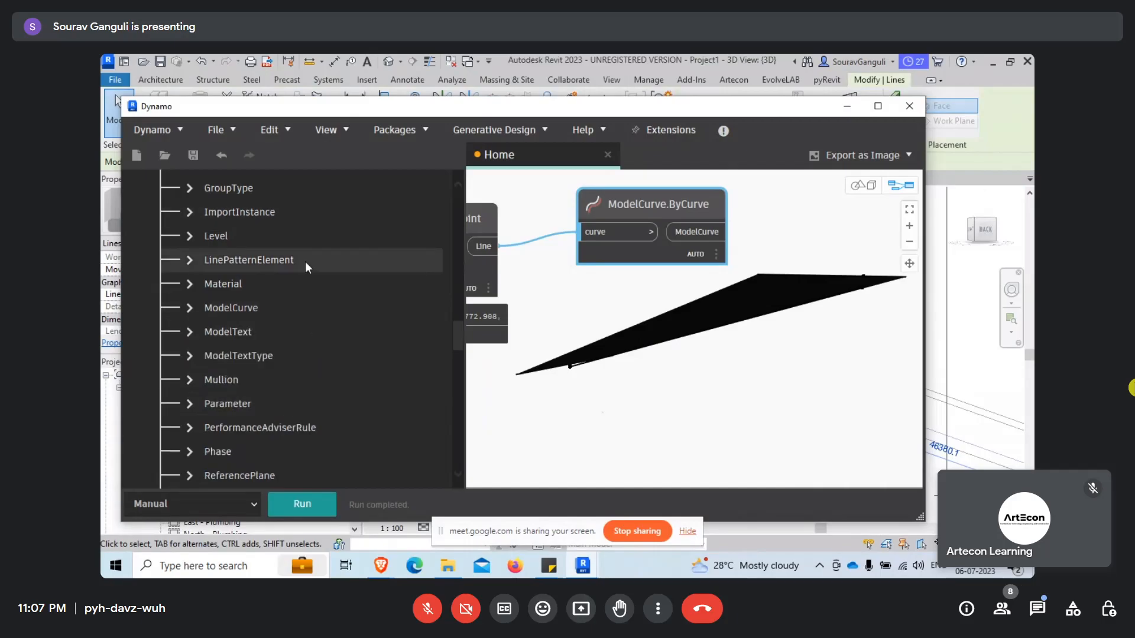
{"action": "scroll", "coordinate": [244, 307], "scroll_direction": "up", "scroll_amount": 6}
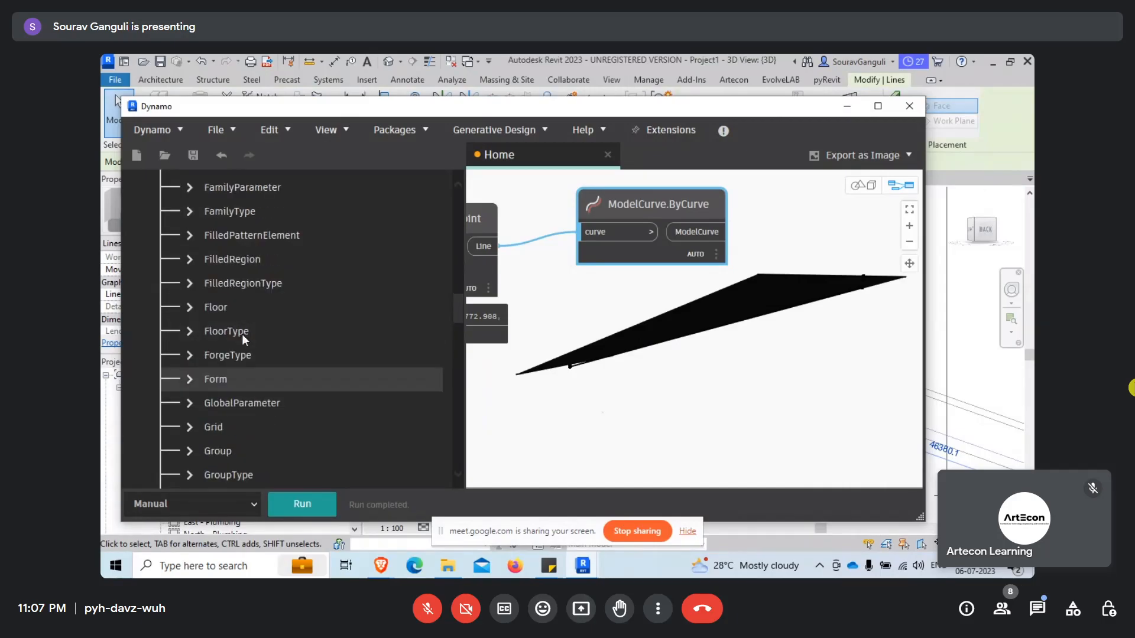
{"action": "scroll", "coordinate": [237, 331], "scroll_direction": "up", "scroll_amount": 5}
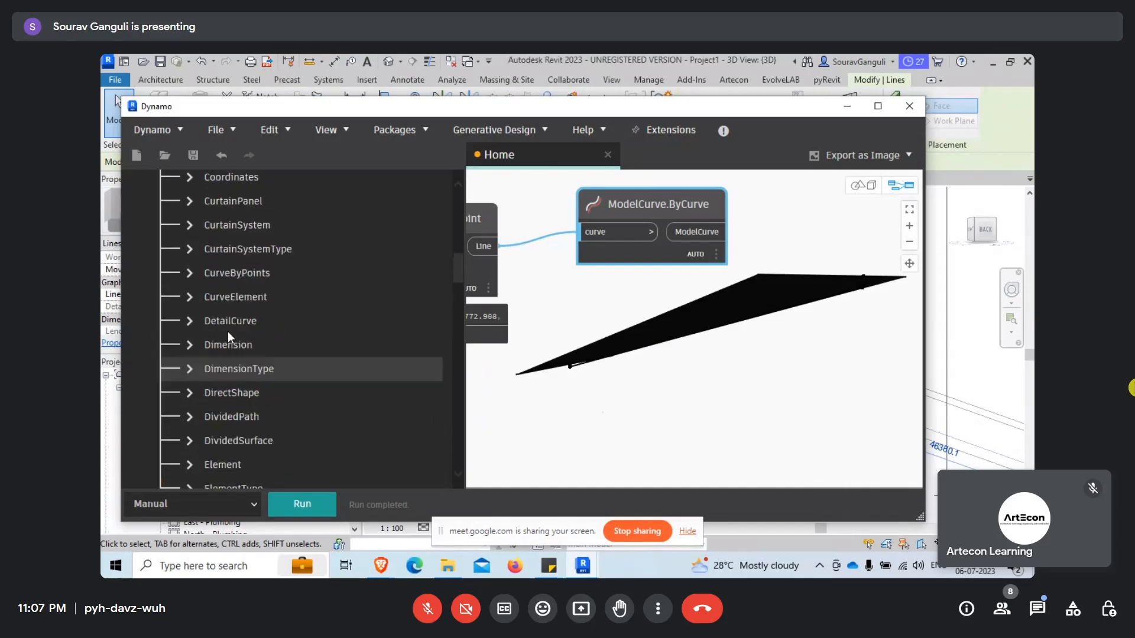
{"action": "scroll", "coordinate": [242, 283], "scroll_direction": "up", "scroll_amount": 2}
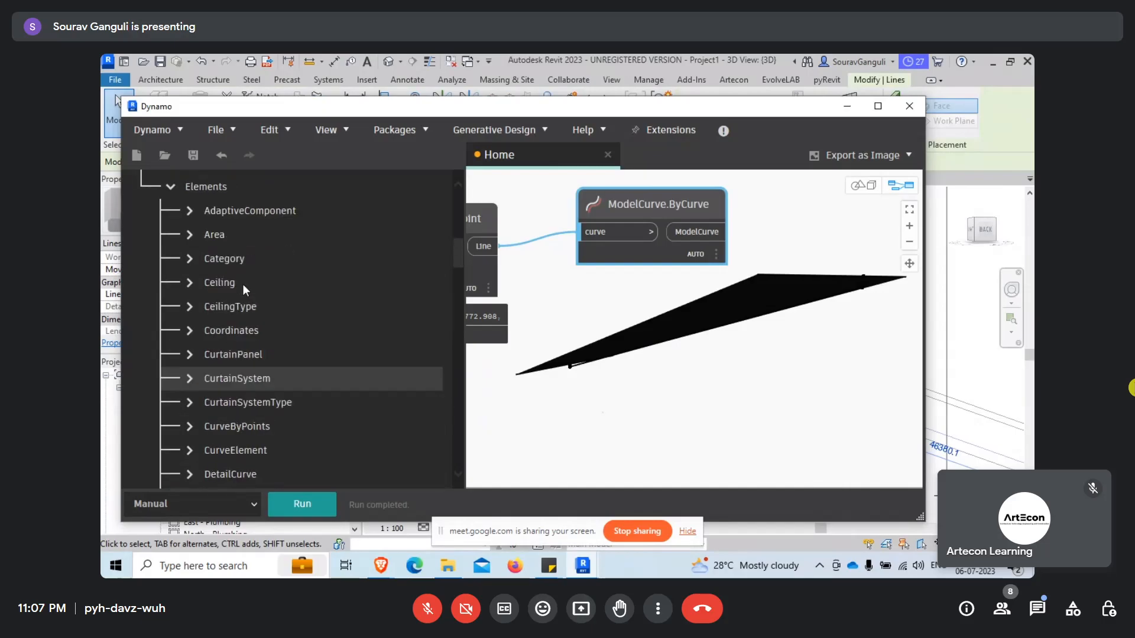
{"action": "left_click", "coordinate": [168, 190]}
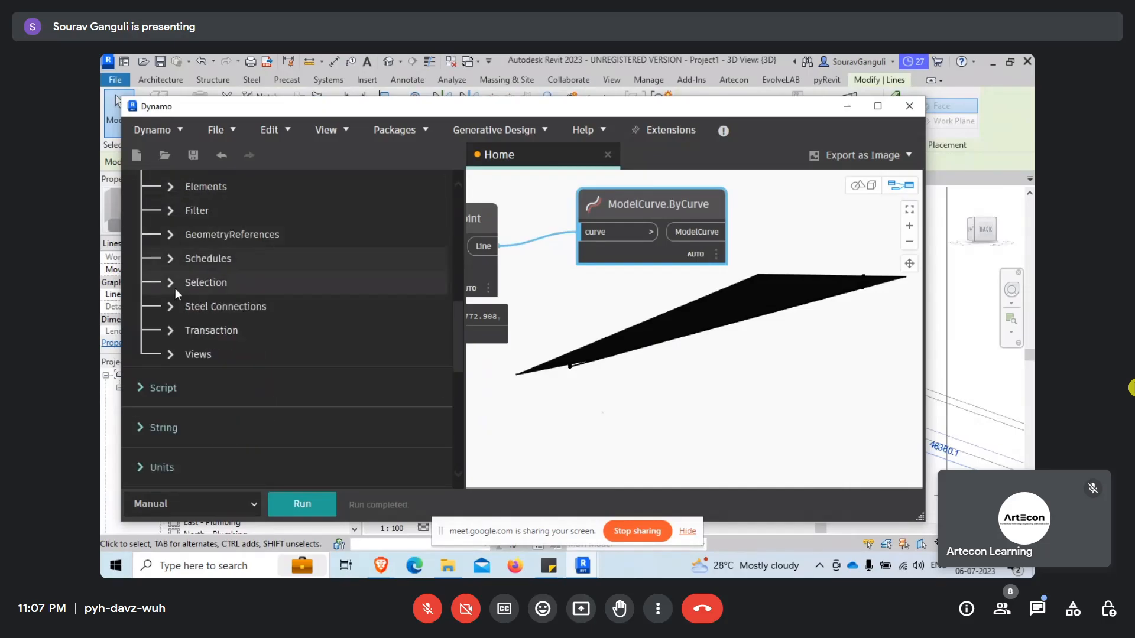
Expand the GeniusLoci package in the node library and look through its MEP nodes for a way to model elements along the line
{"action": "scroll", "coordinate": [196, 360], "scroll_direction": "down", "scroll_amount": 5}
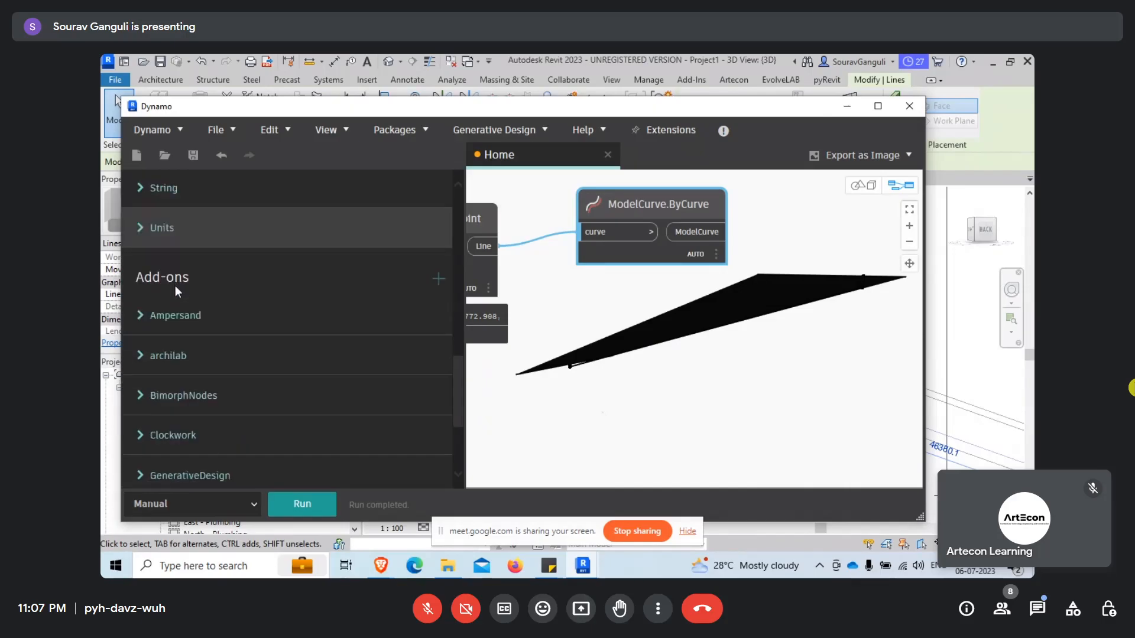
{"action": "scroll", "coordinate": [146, 380], "scroll_direction": "down", "scroll_amount": 2}
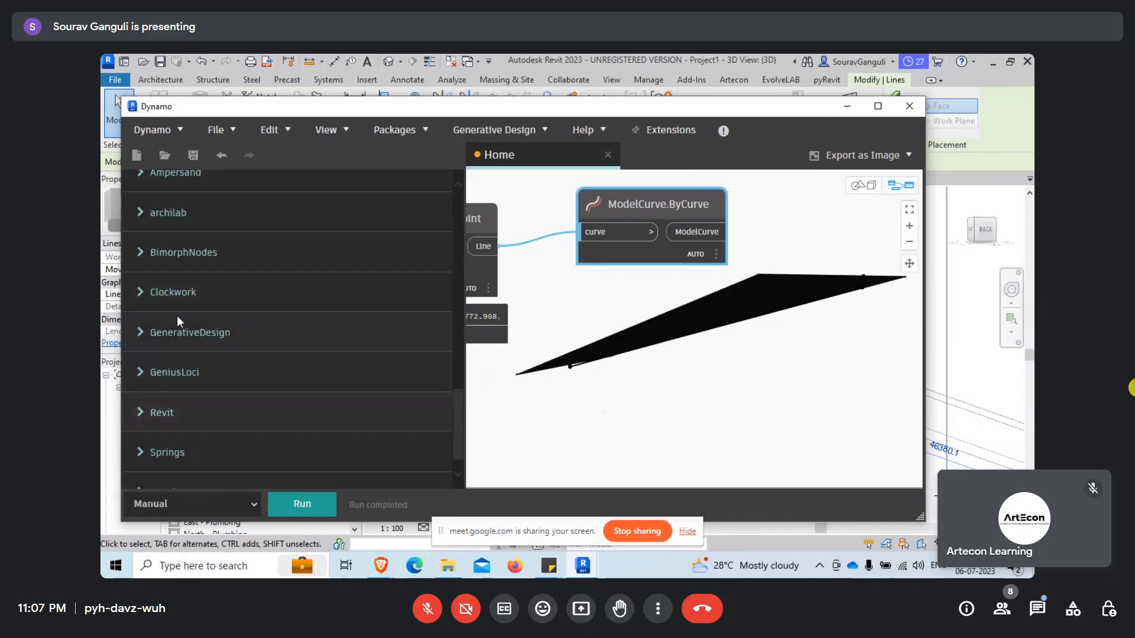
{"action": "left_click", "coordinate": [145, 375]}
{"action": "scroll", "coordinate": [270, 358], "scroll_direction": "down", "scroll_amount": 4}
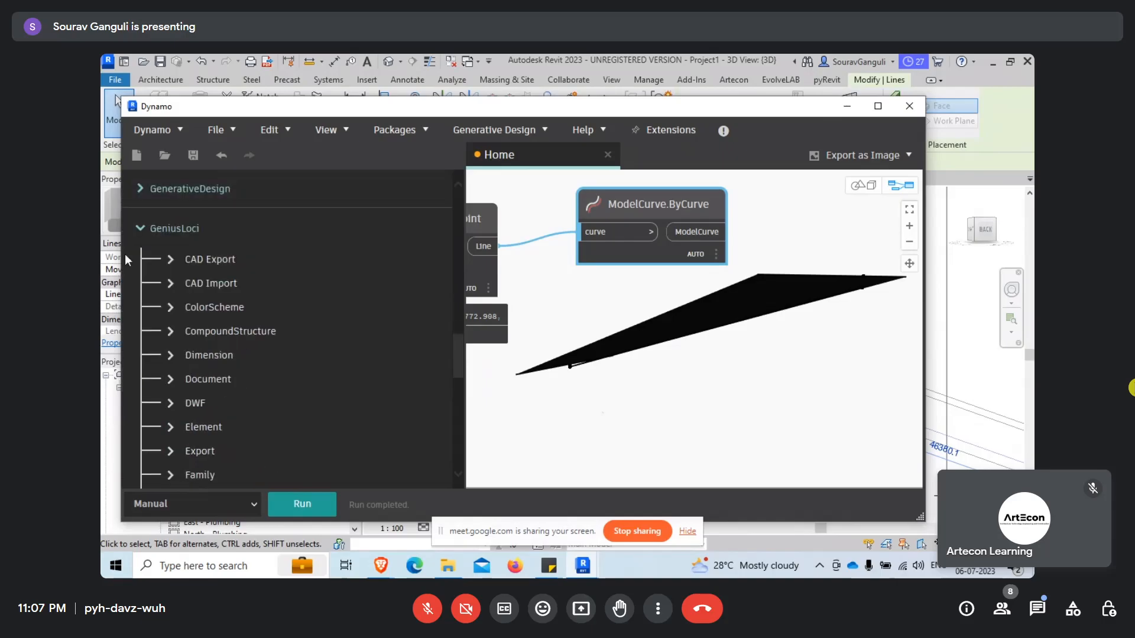
{"action": "scroll", "coordinate": [228, 257], "scroll_direction": "down", "scroll_amount": 5}
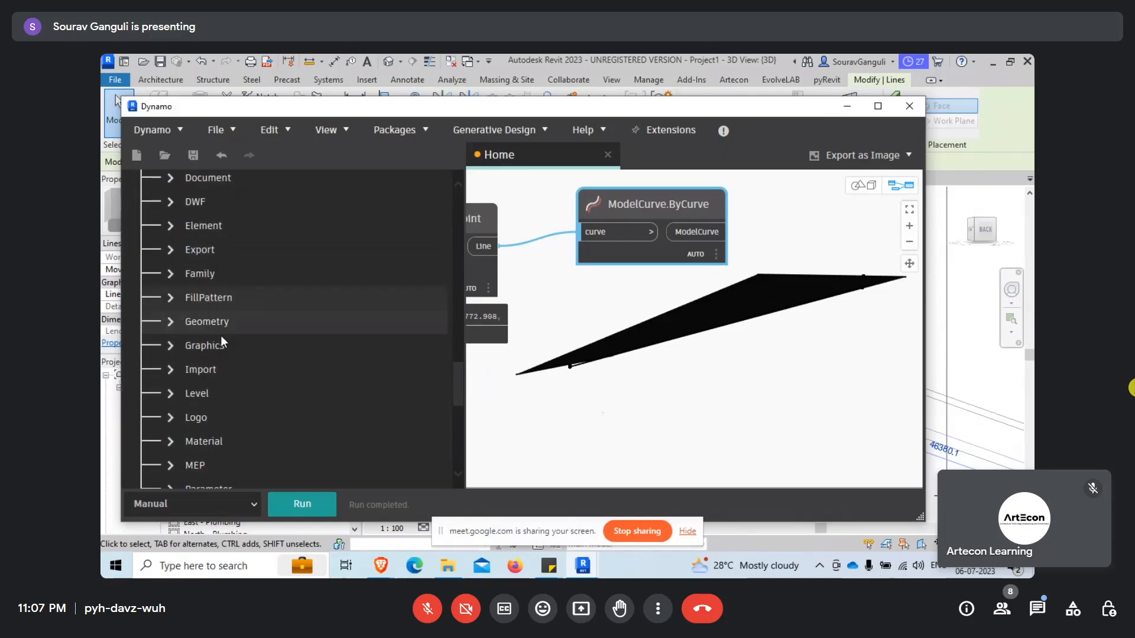
{"action": "scroll", "coordinate": [210, 359], "scroll_direction": "down", "scroll_amount": 2}
{"action": "left_click", "coordinate": [171, 334]}
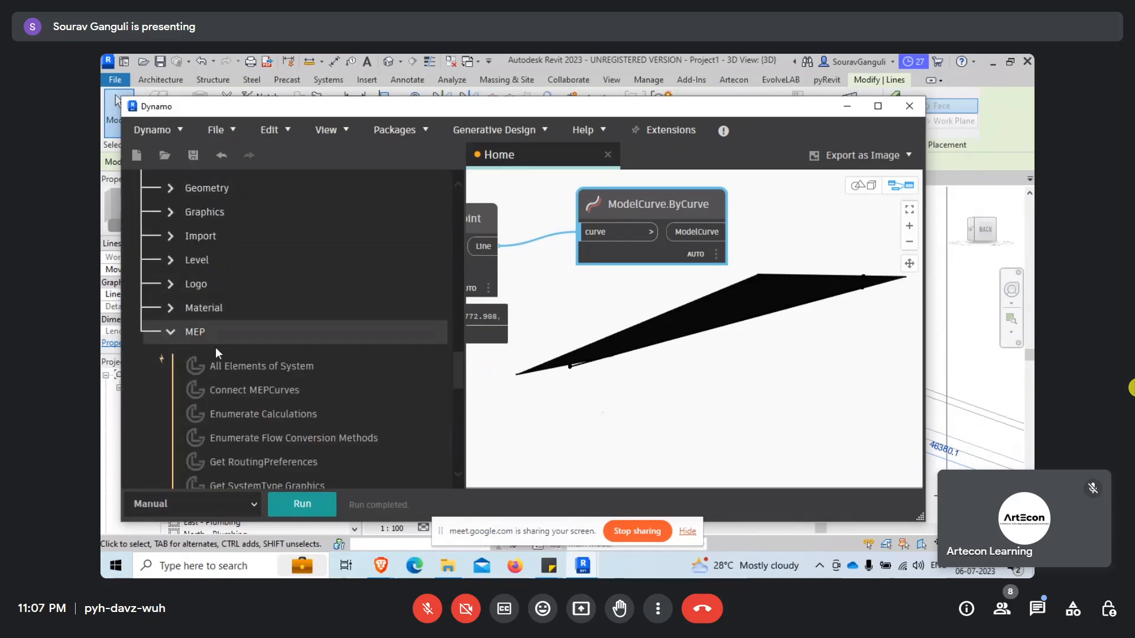
{"action": "scroll", "coordinate": [306, 357], "scroll_direction": "down", "scroll_amount": 2}
{"action": "scroll", "coordinate": [306, 357], "scroll_direction": "down", "scroll_amount": 6}
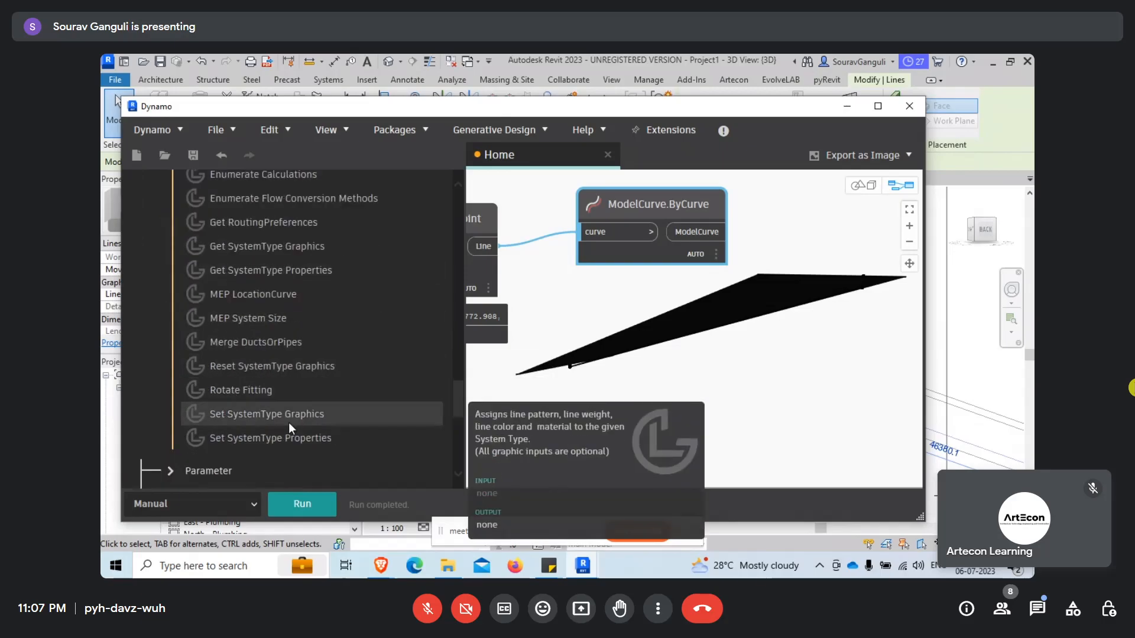
{"action": "scroll", "coordinate": [304, 324], "scroll_direction": "up", "scroll_amount": 3}
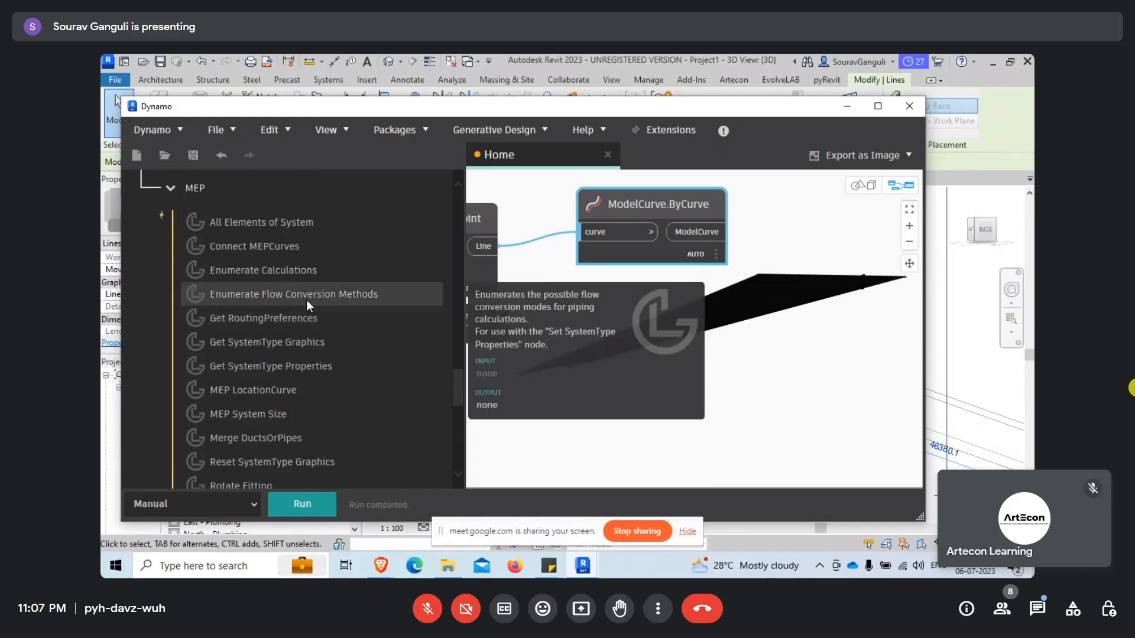
{"action": "scroll", "coordinate": [300, 279], "scroll_direction": "down", "scroll_amount": 5}
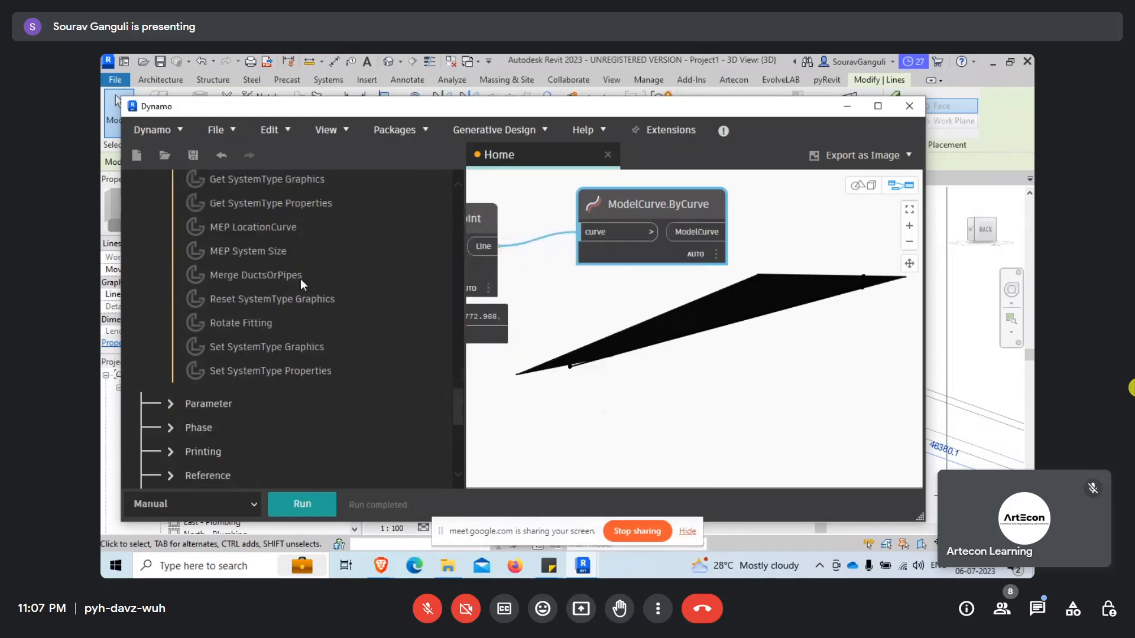
{"action": "scroll", "coordinate": [171, 328], "scroll_direction": "down", "scroll_amount": 4}
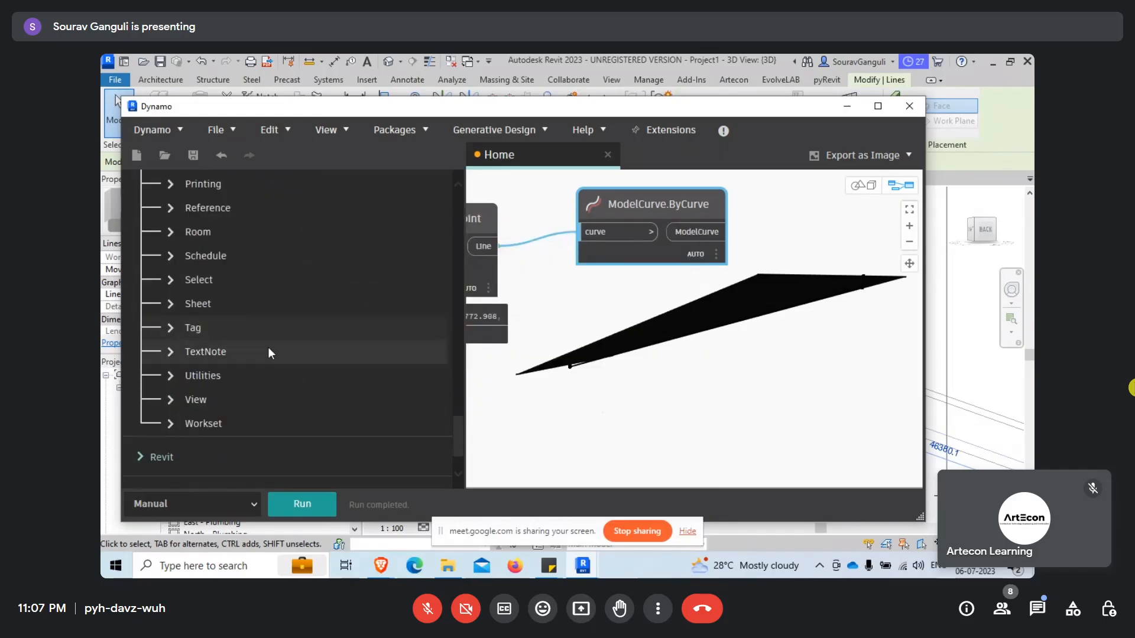
Collapse the MEP category and the GeniusLoci package, and expand the Springs package to view its node categories
{"action": "scroll", "coordinate": [268, 347], "scroll_direction": "up", "scroll_amount": 6}
{"action": "left_click", "coordinate": [186, 310]}
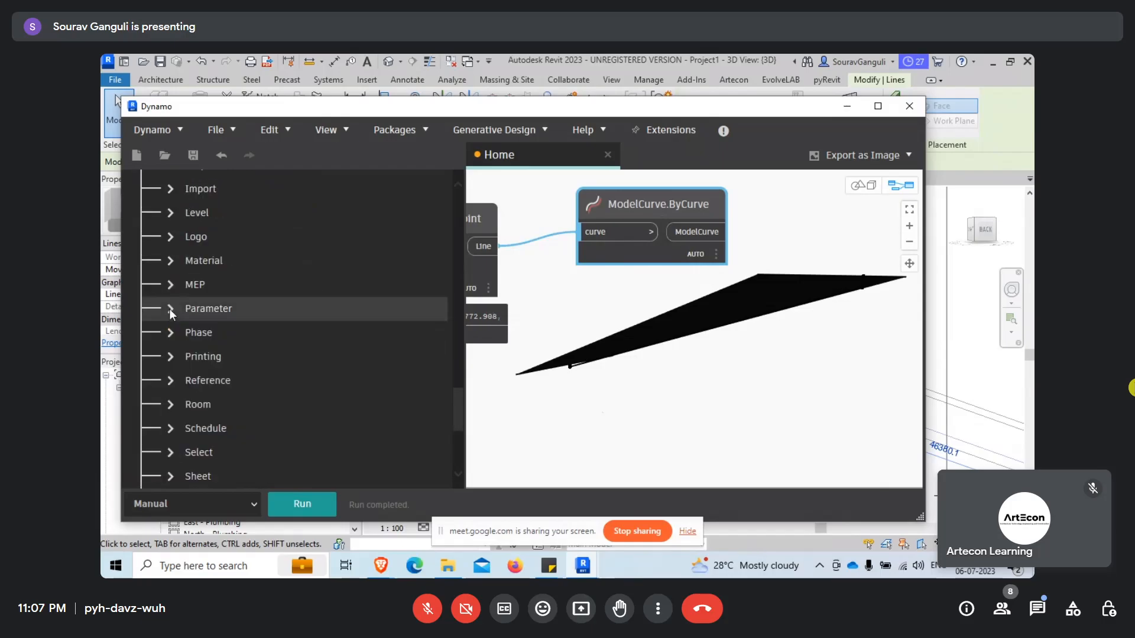
{"action": "scroll", "coordinate": [260, 327], "scroll_direction": "up", "scroll_amount": 3}
{"action": "scroll", "coordinate": [196, 319], "scroll_direction": "up", "scroll_amount": 4}
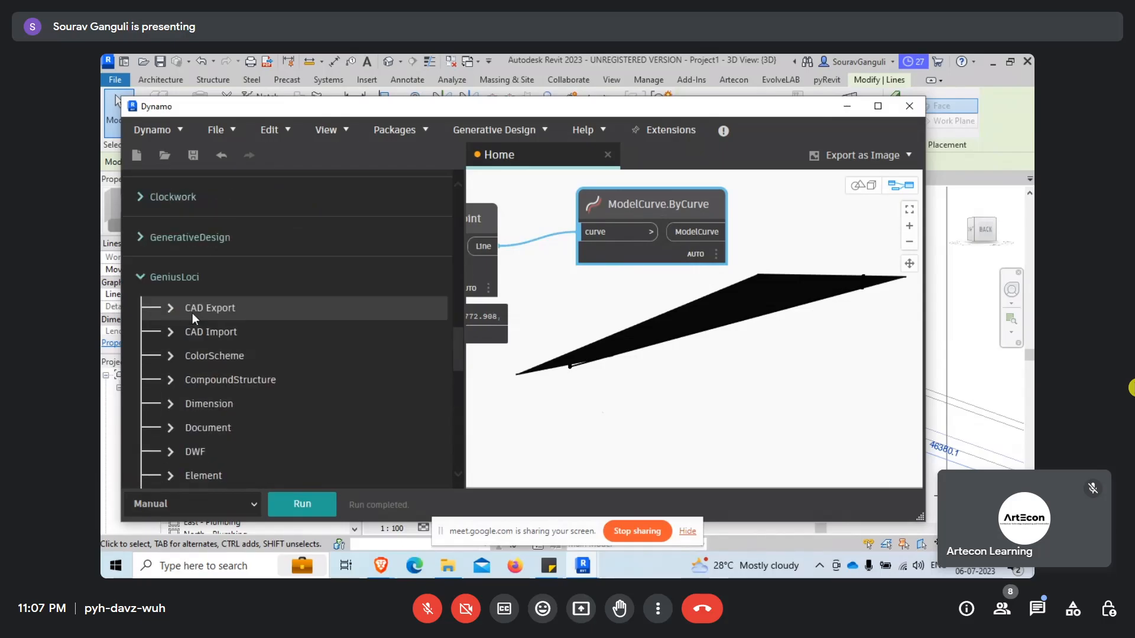
{"action": "left_click", "coordinate": [141, 277]}
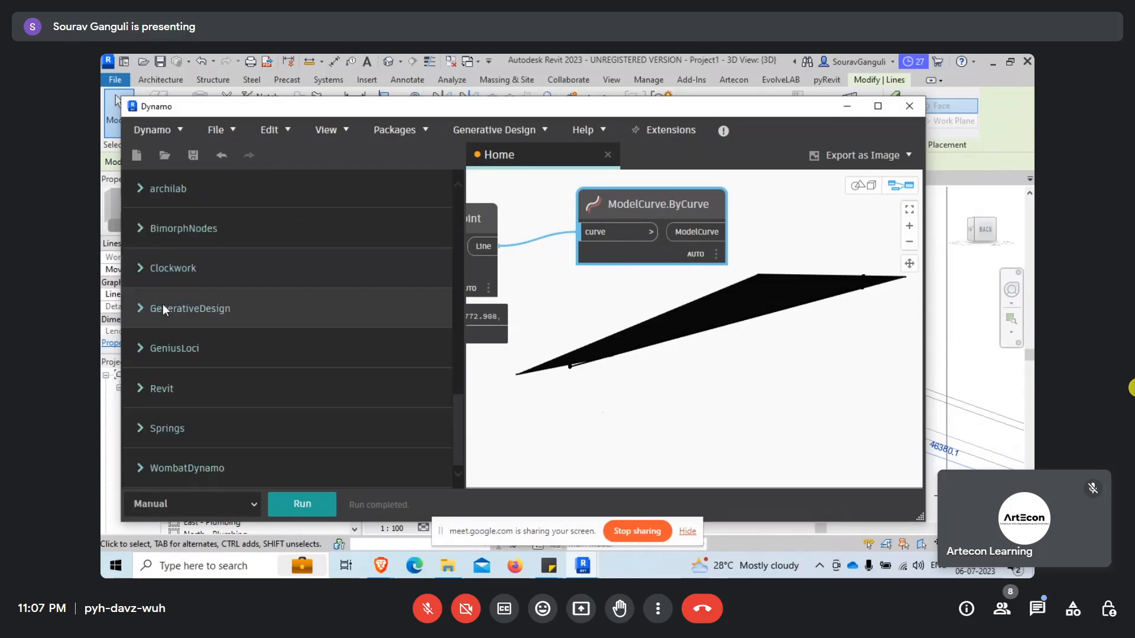
{"action": "left_click", "coordinate": [140, 435]}
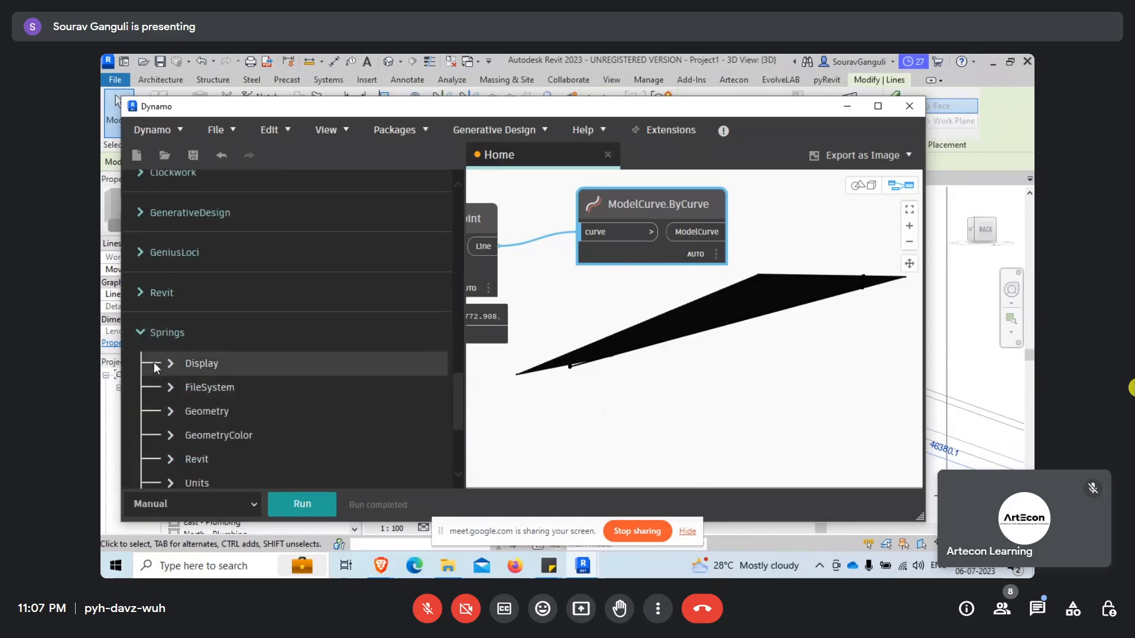
{"action": "scroll", "coordinate": [768, 295], "scroll_direction": "down", "scroll_amount": 5}
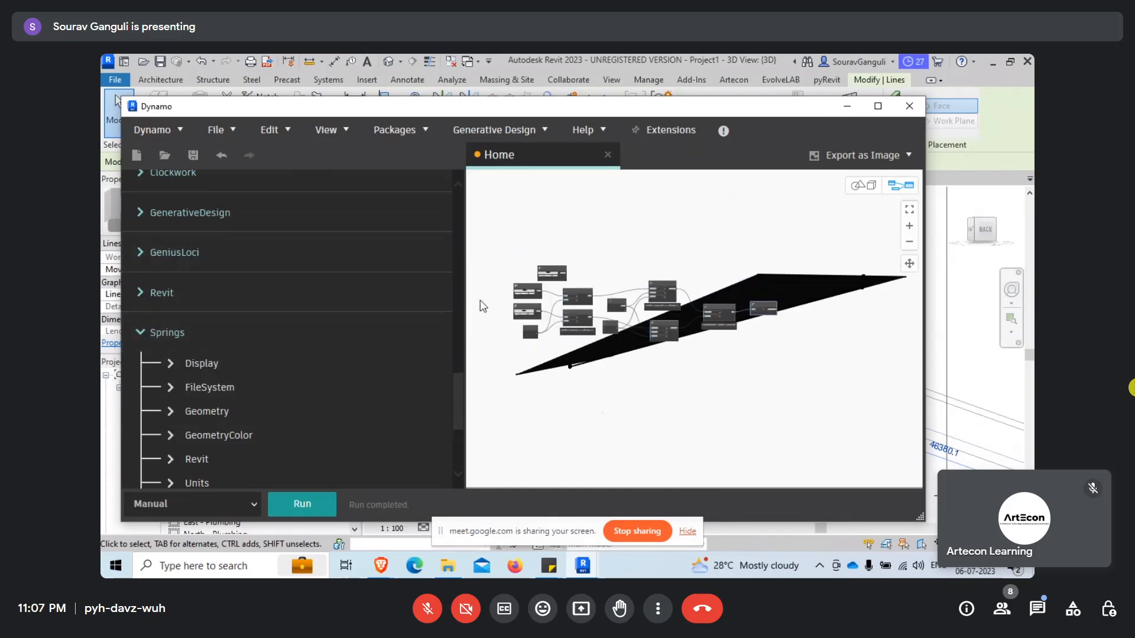
Maximize the Dynamo window and review the graph from the edge selections through to the ModelCurve.ByCurve node
{"action": "scroll", "coordinate": [483, 305], "scroll_direction": "up", "scroll_amount": 3}
{"action": "left_click", "coordinate": [879, 105]}
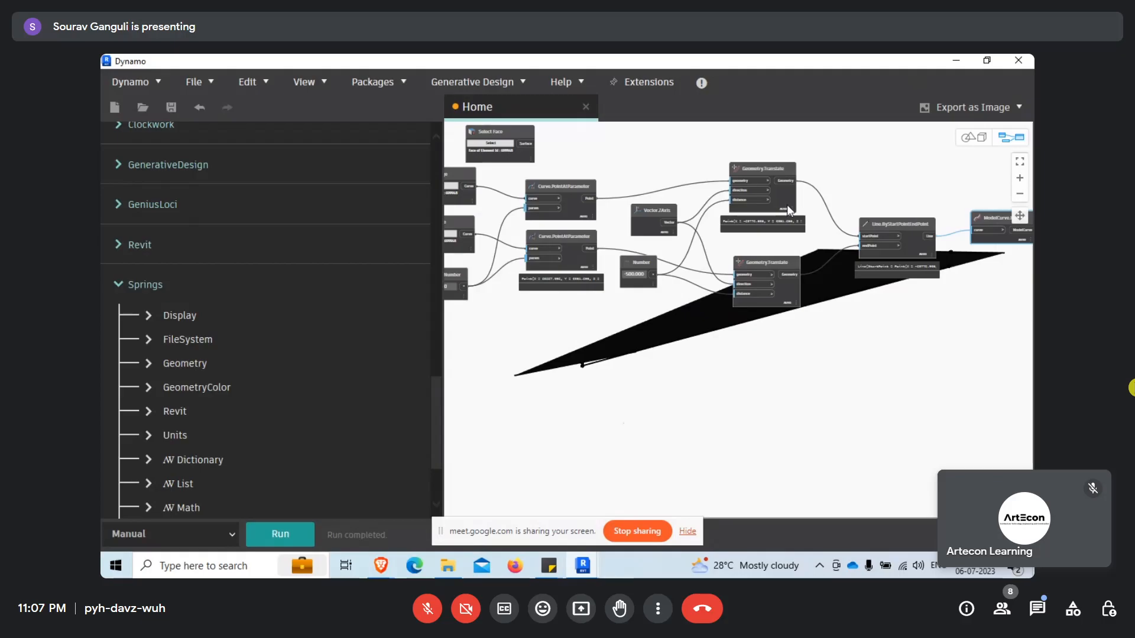
{"action": "scroll", "coordinate": [786, 212], "scroll_direction": "up", "scroll_amount": 5}
{"action": "scroll", "coordinate": [662, 288], "scroll_direction": "down", "scroll_amount": 6}
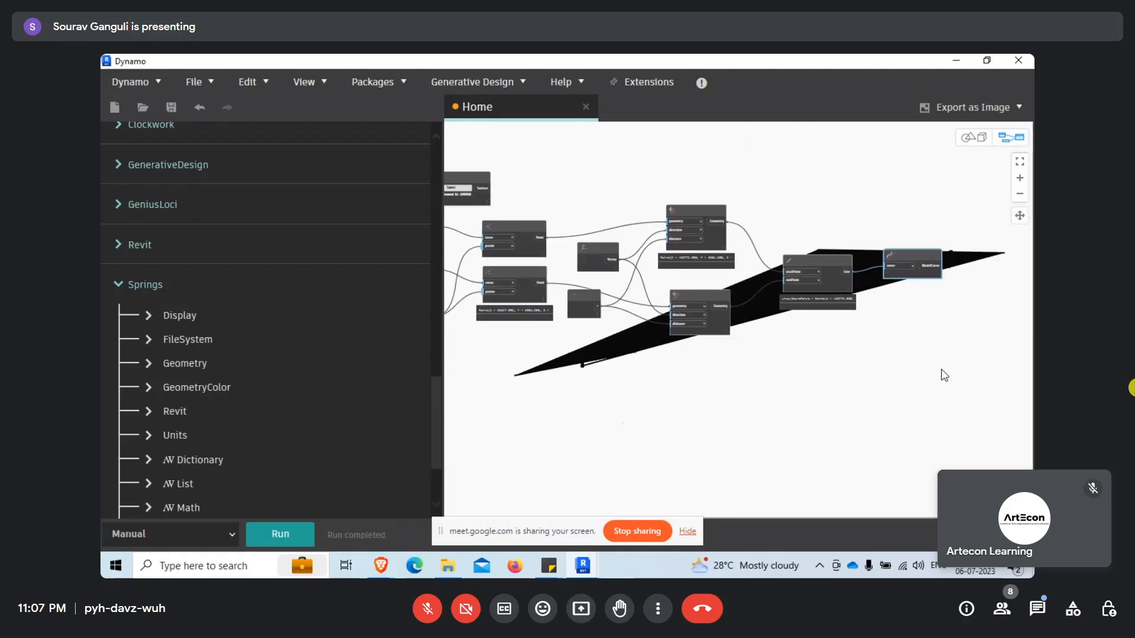
{"action": "scroll", "coordinate": [843, 268], "scroll_direction": "up", "scroll_amount": 5}
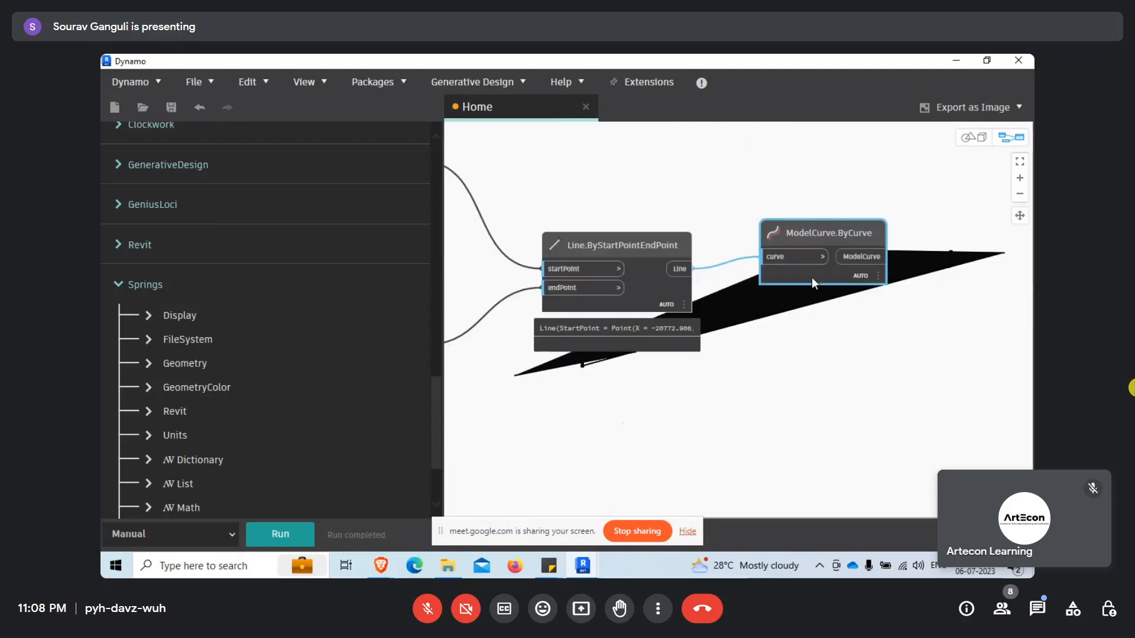
{"action": "scroll", "coordinate": [857, 319], "scroll_direction": "down", "scroll_amount": 6}
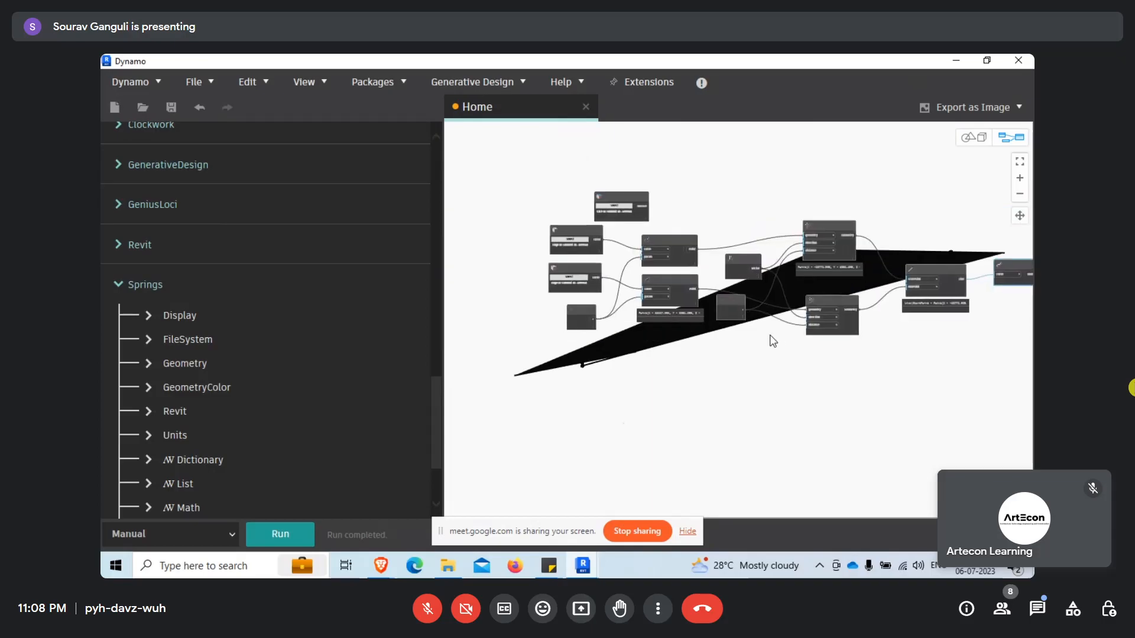
{"action": "scroll", "coordinate": [717, 334], "scroll_direction": "up", "scroll_amount": 3}
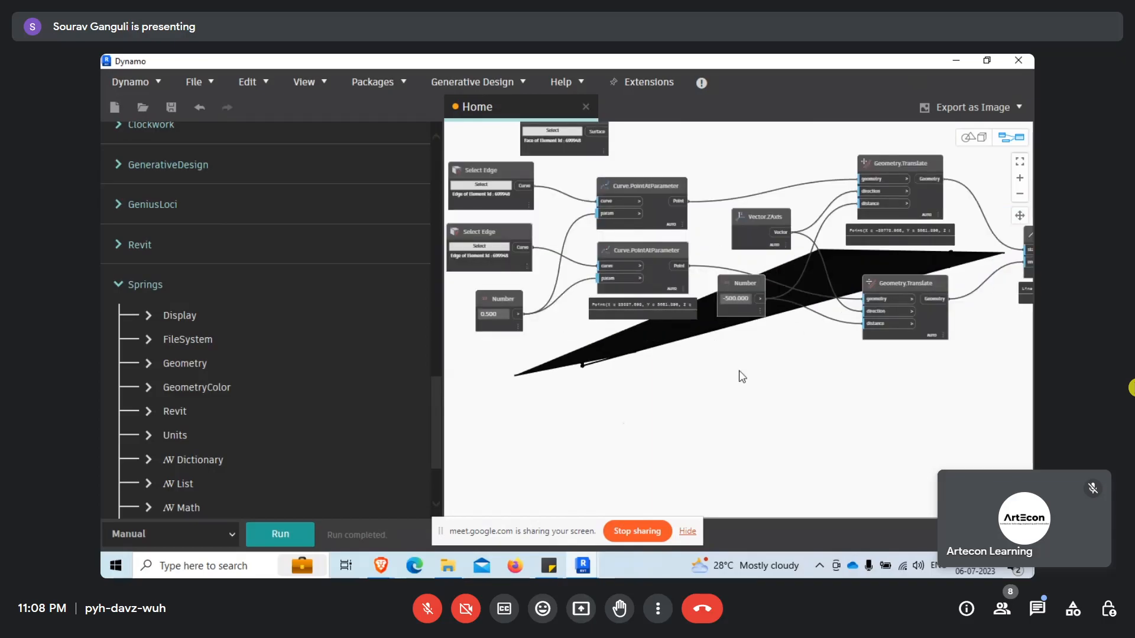
{"action": "middle_click_drag", "start_coordinate": [741, 375], "coordinate": [620, 380]}
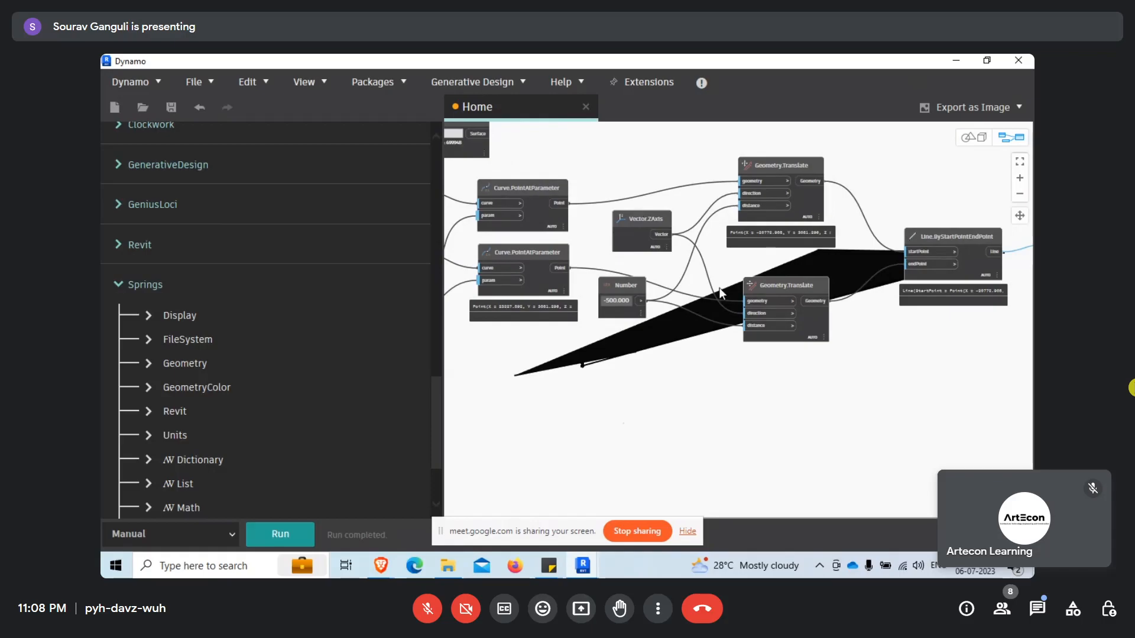
Switch to Revit and select the generated model line in the 3D view to examine its position below the sloped floor
{"action": "left_click", "coordinate": [955, 62]}
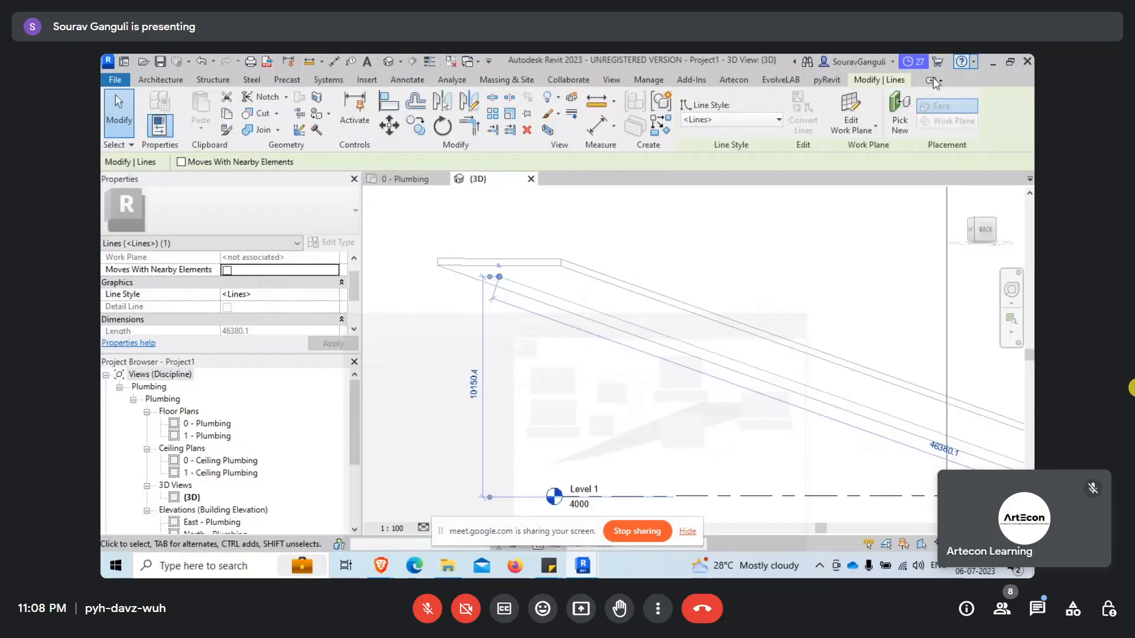
{"action": "key", "text": "Escape"}
{"action": "scroll", "coordinate": [513, 294], "scroll_direction": "up", "scroll_amount": 3}
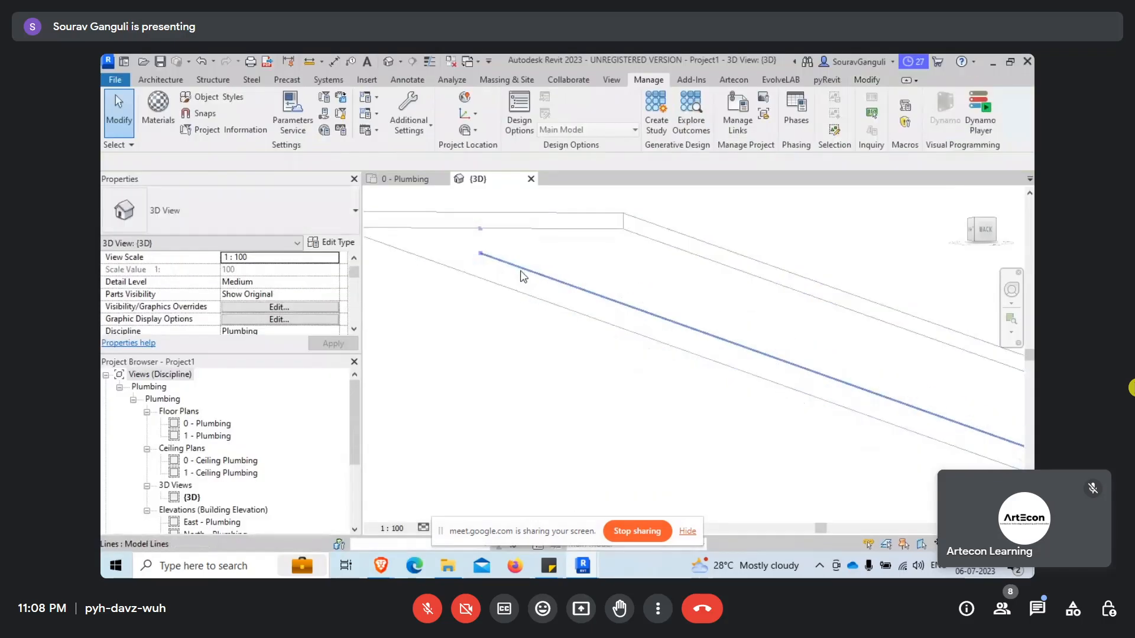
{"action": "left_click", "coordinate": [521, 271]}
{"action": "scroll", "coordinate": [521, 274], "scroll_direction": "down", "scroll_amount": 2}
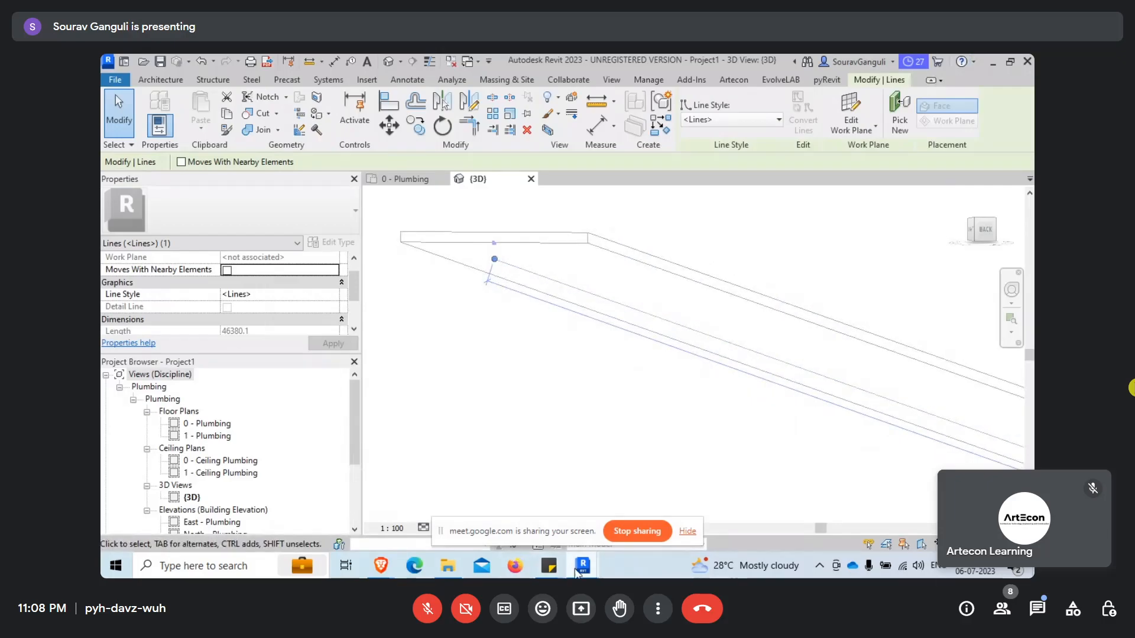
Switch back to Dynamo and move the 0.500 Number node slightly left, beneath the lower Select Edge node
{"action": "mouse_move", "coordinate": [581, 562]}
{"action": "left_click", "coordinate": [537, 509]}
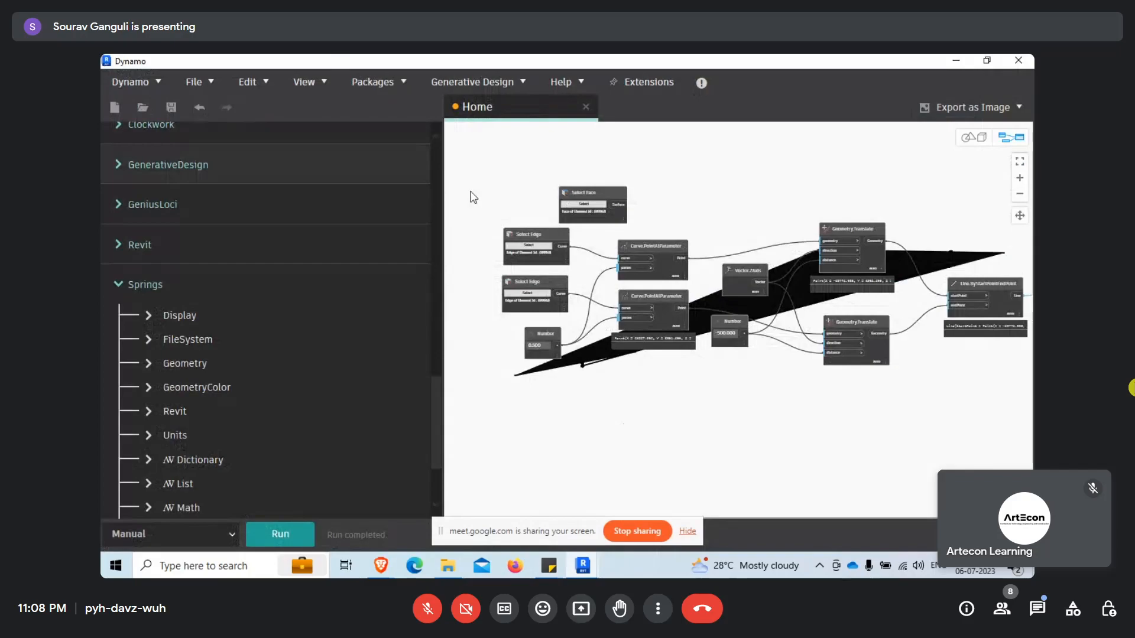
{"action": "left_click_drag", "start_coordinate": [546, 335], "coordinate": [527, 335]}
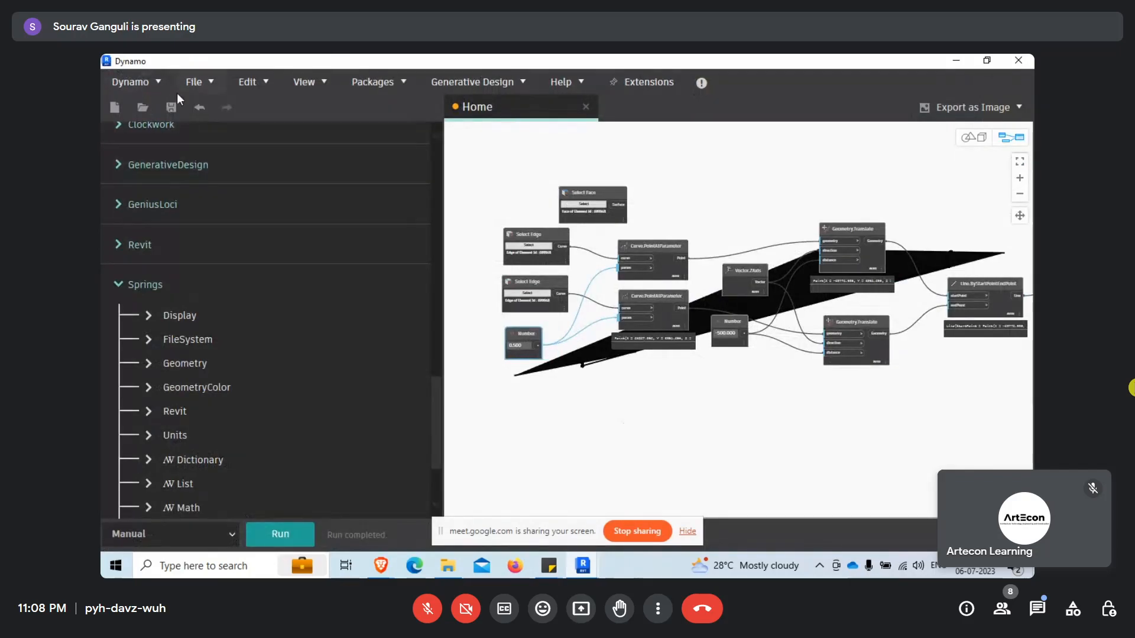
{"action": "left_click", "coordinate": [196, 83]}
{"action": "left_click", "coordinate": [757, 192]}
{"action": "left_click", "coordinate": [969, 108]}
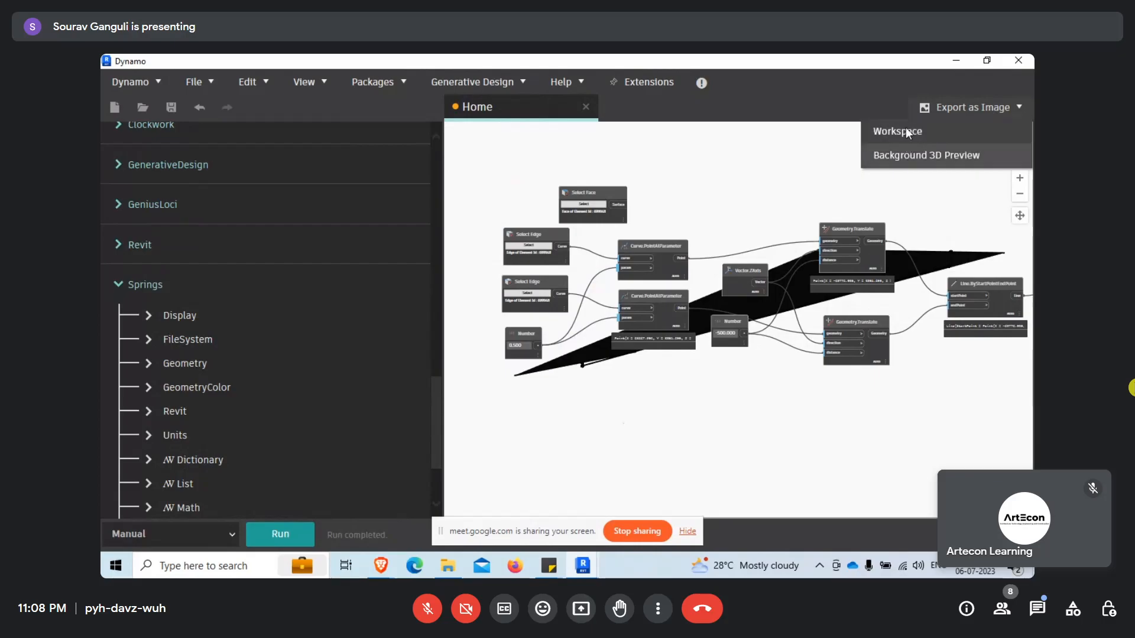
{"action": "left_click", "coordinate": [769, 172]}
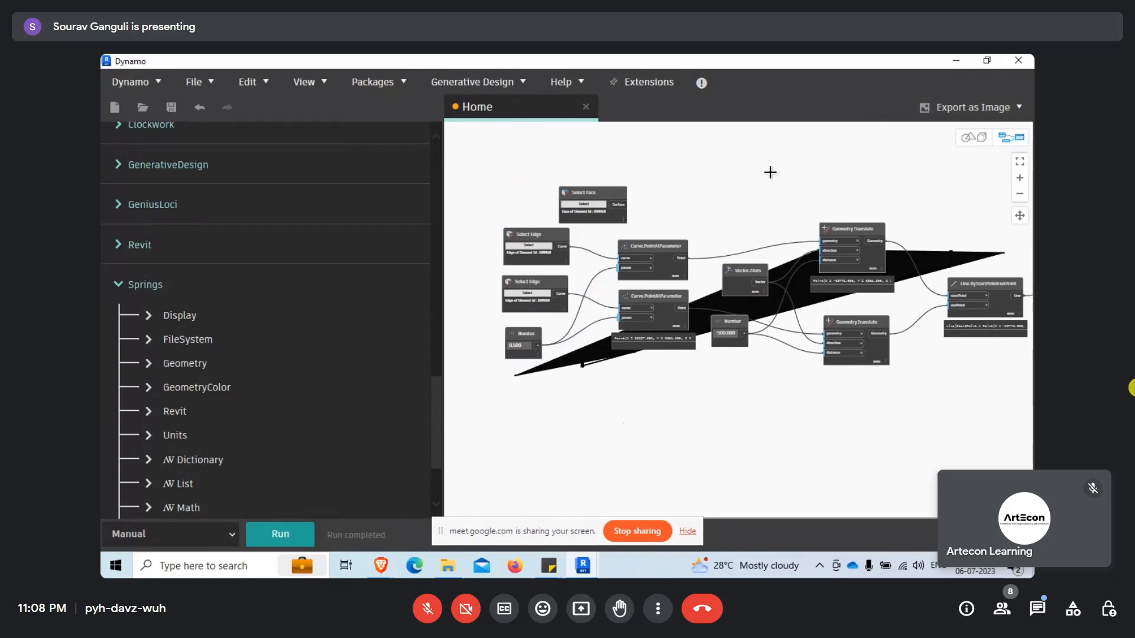
Export the workspace as a PNG image to the Desktop under the name OffsetefromFace
{"action": "left_click", "coordinate": [944, 112]}
{"action": "left_click", "coordinate": [919, 127]}
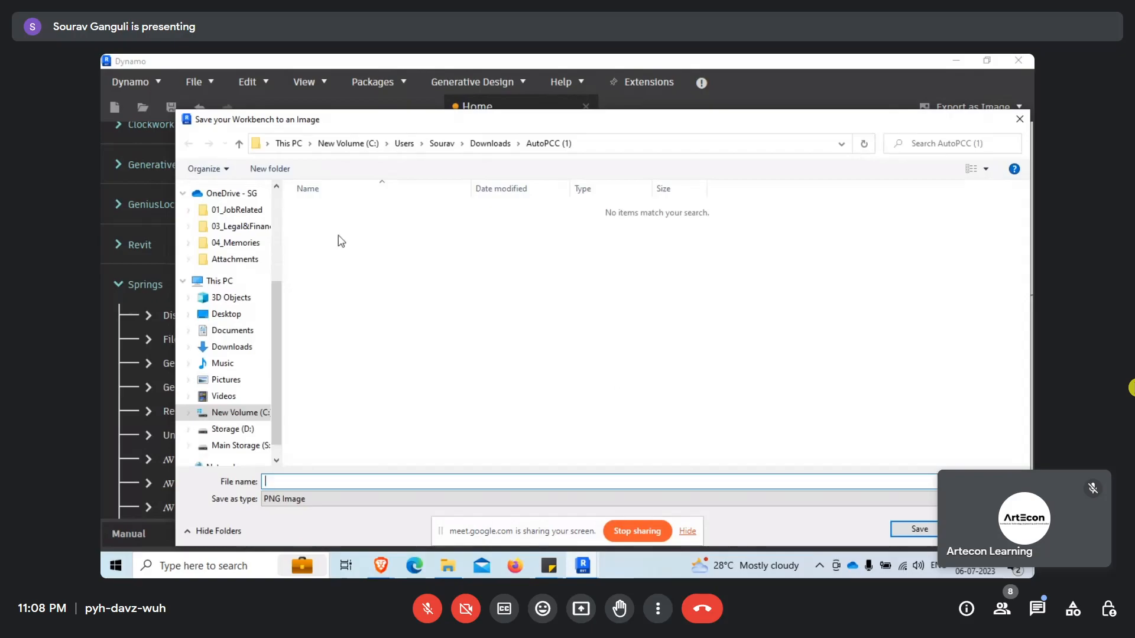
{"action": "left_click", "coordinate": [239, 316]}
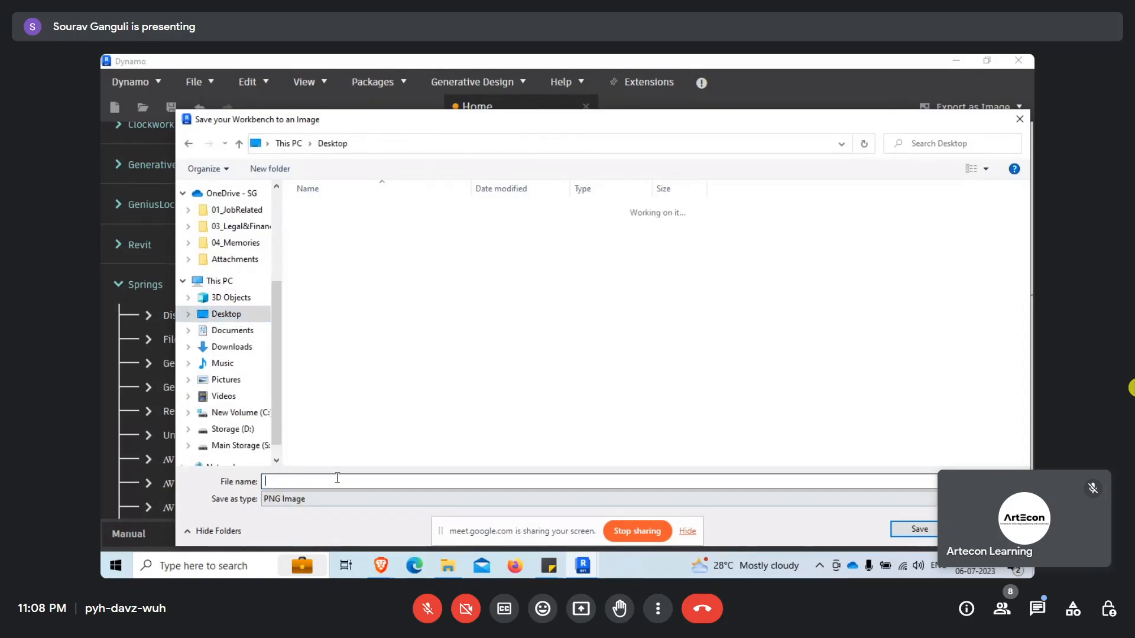
{"action": "type", "text": "Aut"}
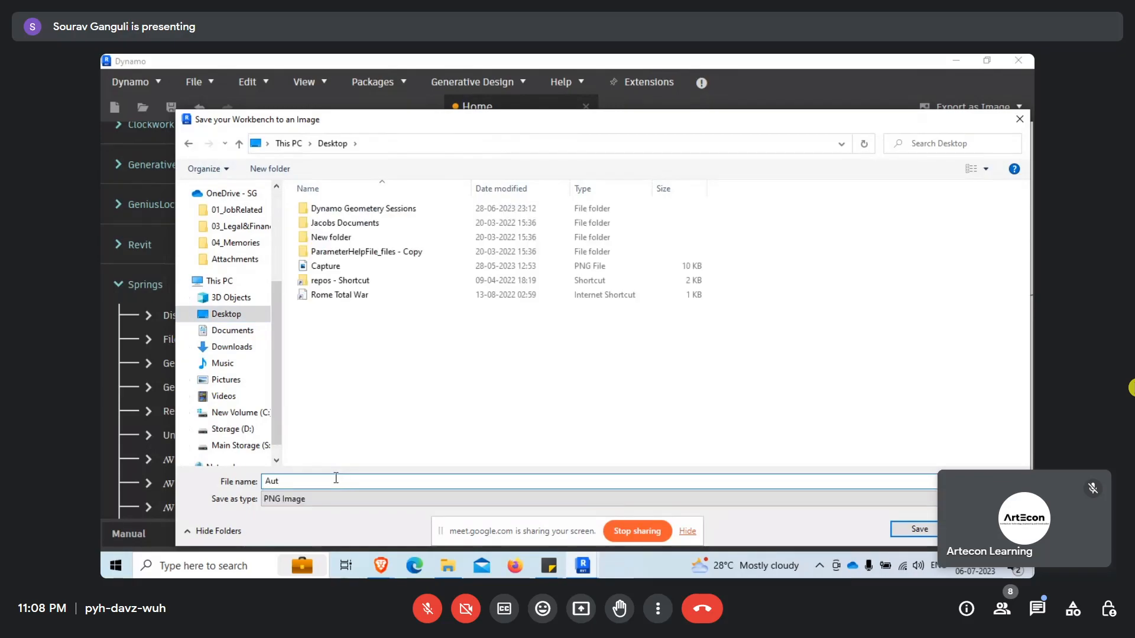
{"action": "left_click_drag", "start_coordinate": [334, 482], "coordinate": [225, 481]}
{"action": "type", "text": "Offset"}
{"action": "type", "text": "efromFace"}
{"action": "left_click", "coordinate": [919, 529]}
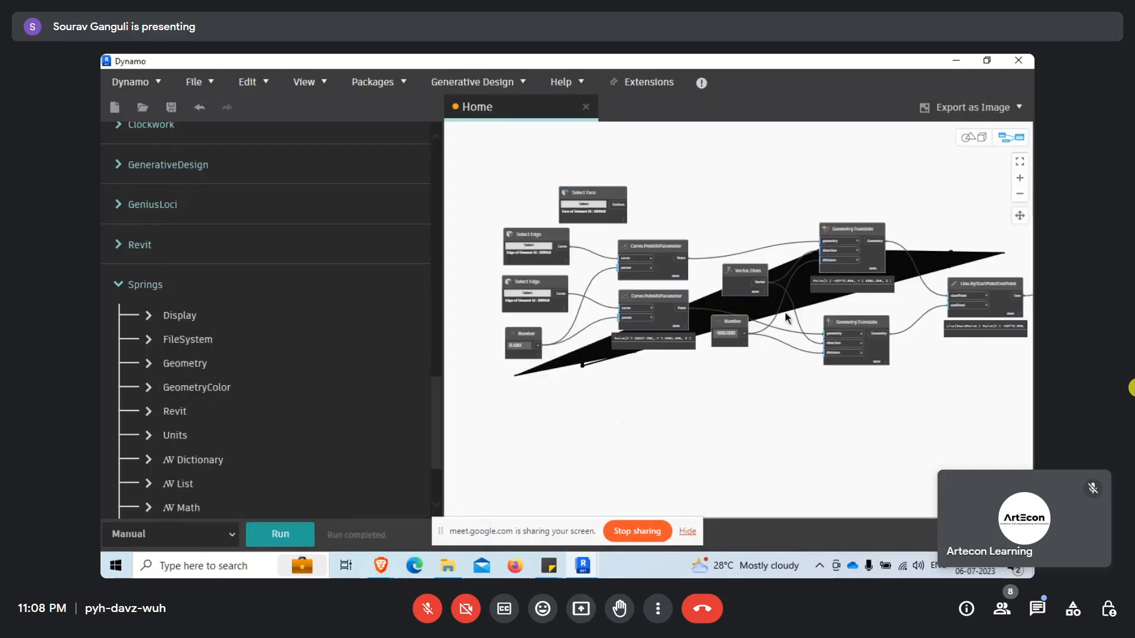
Activate the background 3D preview navigation and orbit around the floor face to examine the offset line's geometry
{"action": "scroll", "coordinate": [1005, 249], "scroll_direction": "up", "scroll_amount": 5}
{"action": "right_click", "coordinate": [914, 261]}
{"action": "left_click", "coordinate": [822, 454]}
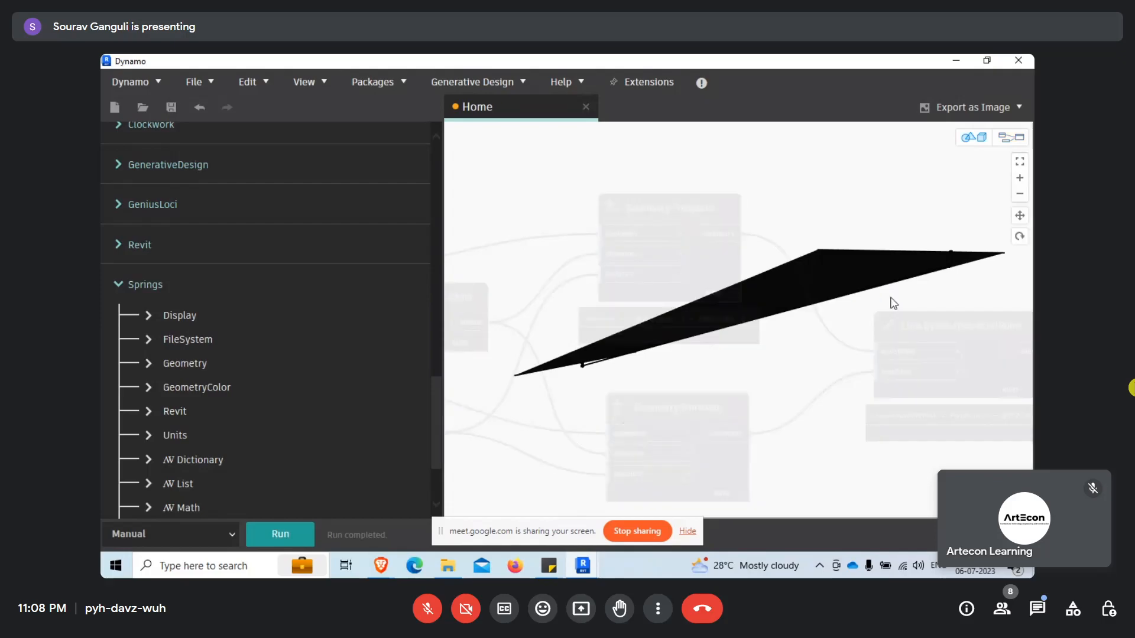
{"action": "scroll", "coordinate": [772, 293], "scroll_direction": "up", "scroll_amount": 2}
{"action": "scroll", "coordinate": [772, 293], "scroll_direction": "down", "scroll_amount": 5}
{"action": "right_click_drag", "start_coordinate": [777, 293], "coordinate": [619, 294]}
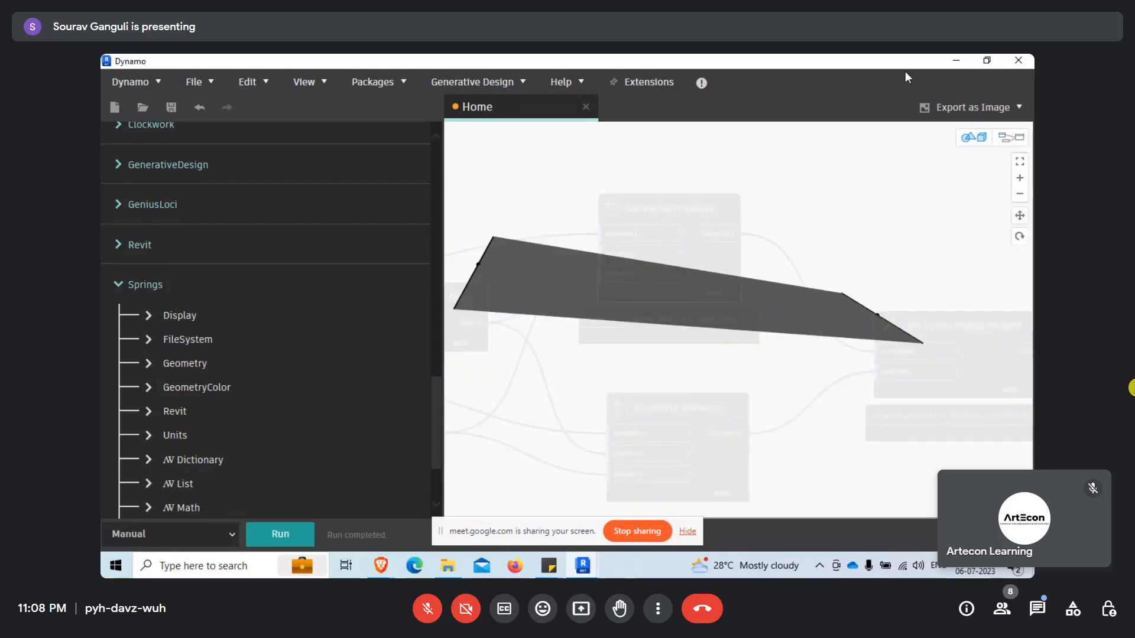
{"action": "mouse_move", "coordinate": [381, 566]}
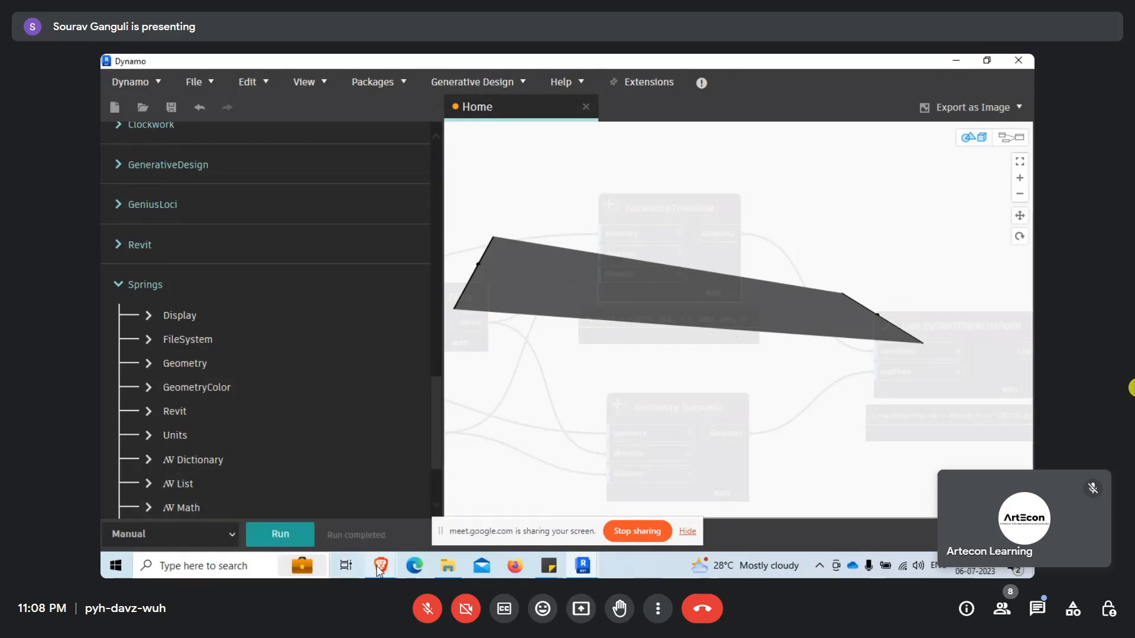
{"action": "right_click_drag", "start_coordinate": [524, 263], "coordinate": [556, 281]}
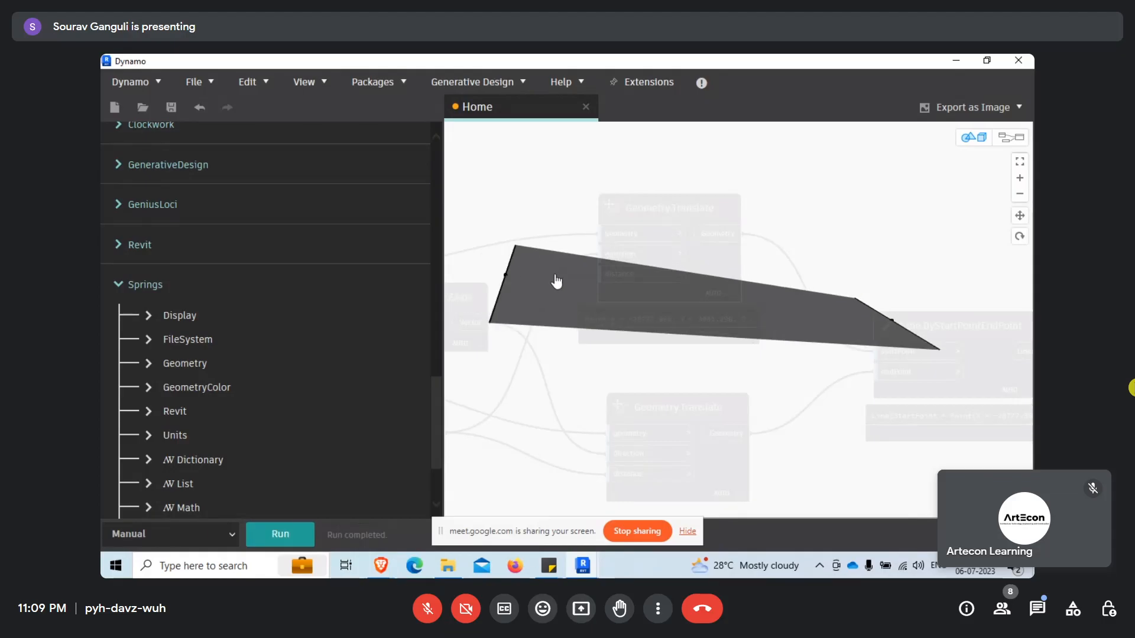
Examine the floor face from a closer angle in the 3D preview and switch to the Google Meet browser window
{"action": "middle_click_drag", "start_coordinate": [556, 281], "coordinate": [609, 305]}
{"action": "scroll", "coordinate": [609, 305], "scroll_direction": "up", "scroll_amount": 3}
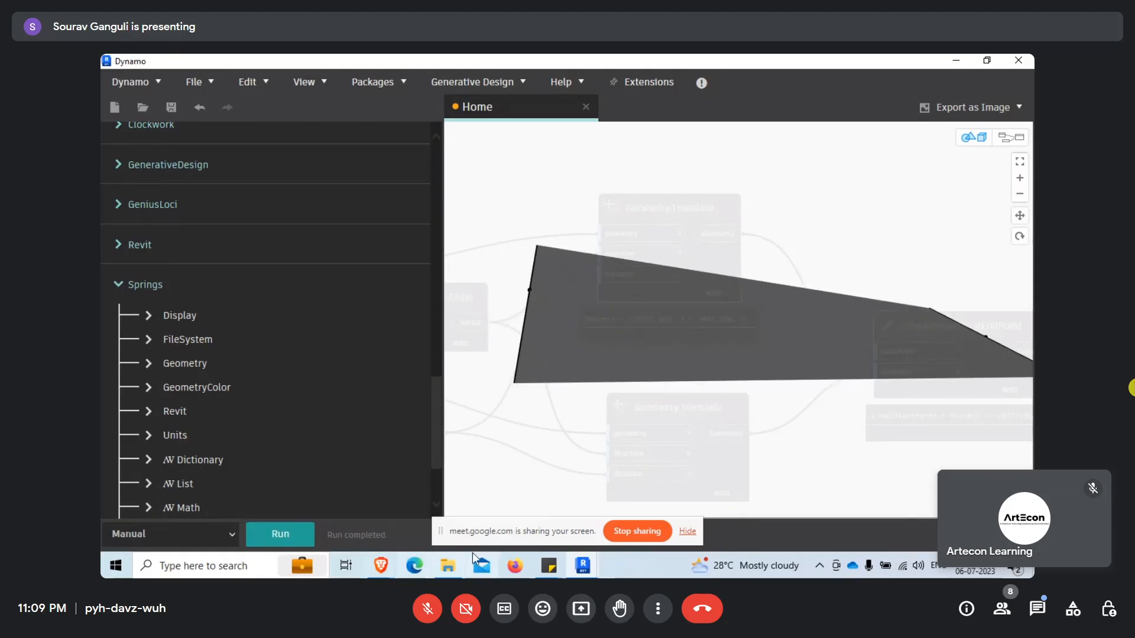
{"action": "mouse_move", "coordinate": [380, 566]}
{"action": "left_click", "coordinate": [338, 520]}
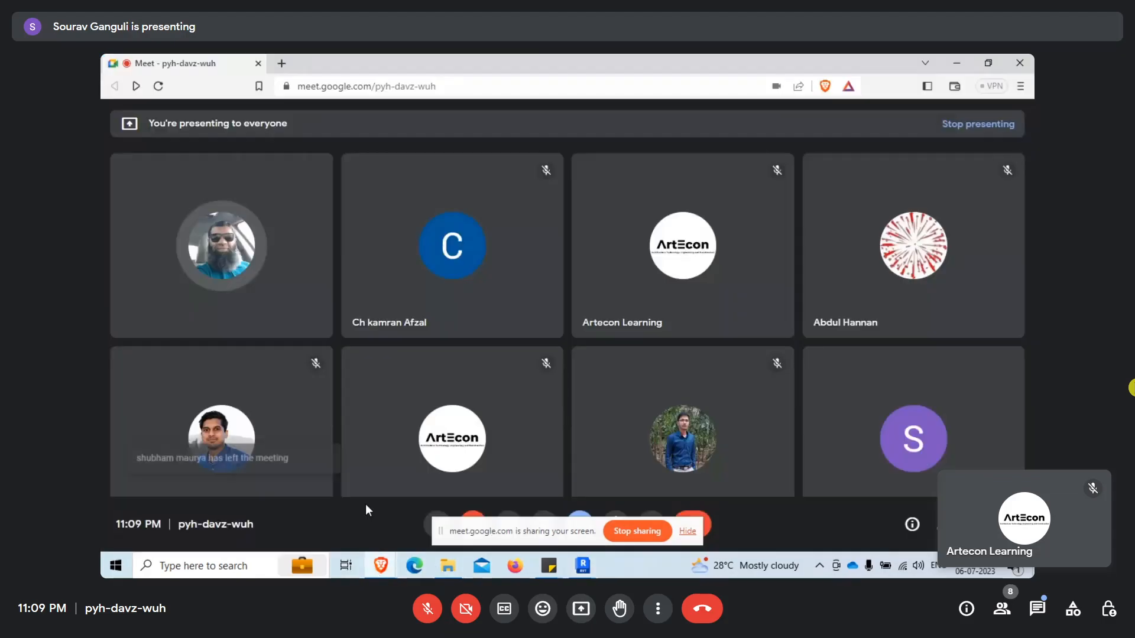
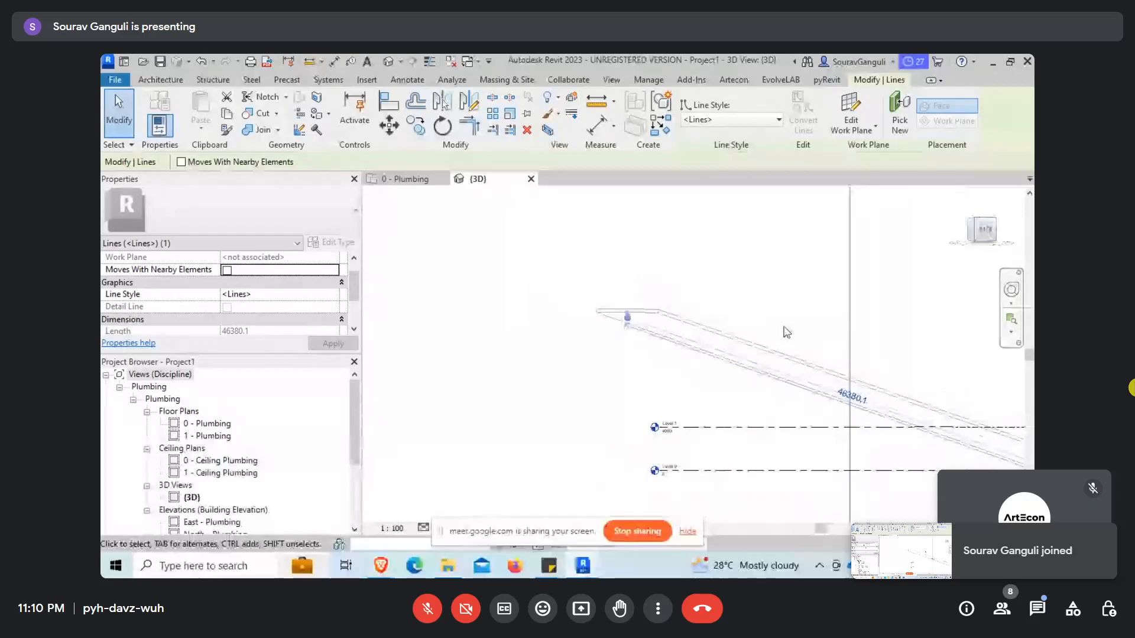
Select the sloped floor in the Revit 3D view, edit its boundary and delete the two long straight boundary lines
{"action": "middle_click_drag", "start_coordinate": [786, 332], "coordinate": [695, 417], "text": "shift"}
{"action": "left_click", "coordinate": [696, 417]}
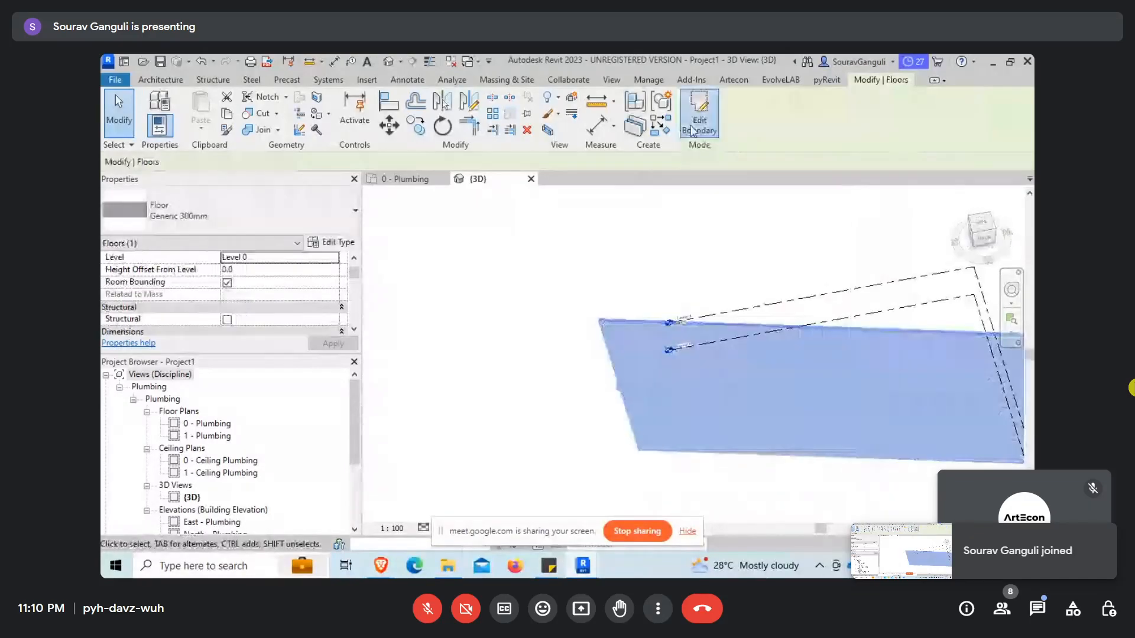
{"action": "left_click", "coordinate": [692, 131]}
{"action": "scroll", "coordinate": [612, 413], "scroll_direction": "down", "scroll_amount": 2}
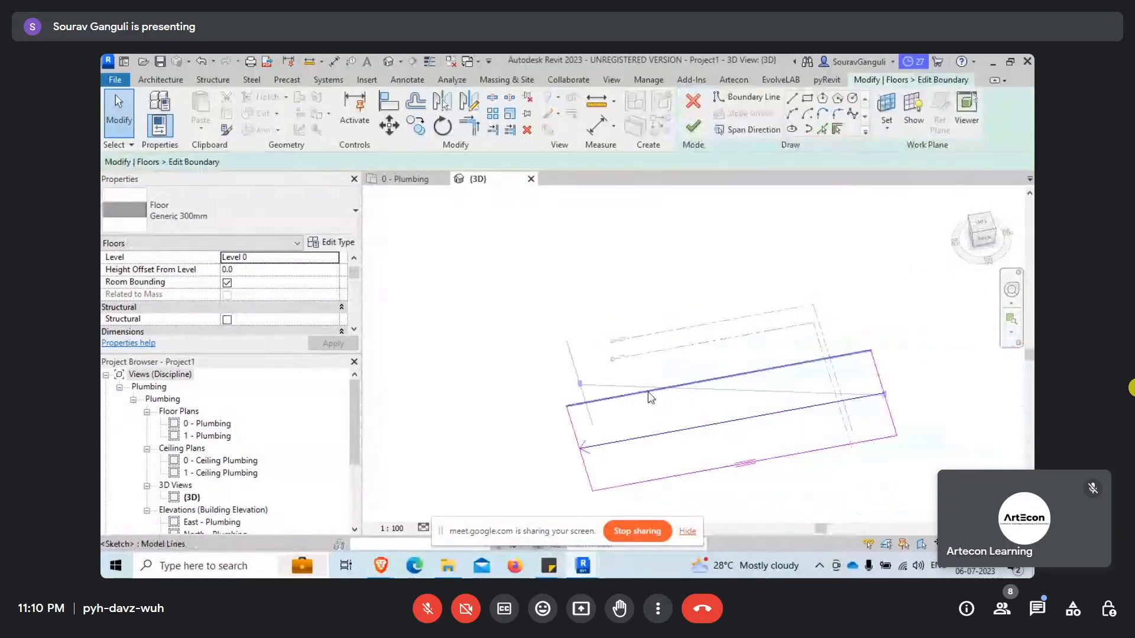
{"action": "left_click", "coordinate": [650, 397]}
{"action": "key", "text": "Delete"}
{"action": "left_click", "coordinate": [683, 475]}
{"action": "key", "text": "Delete"}
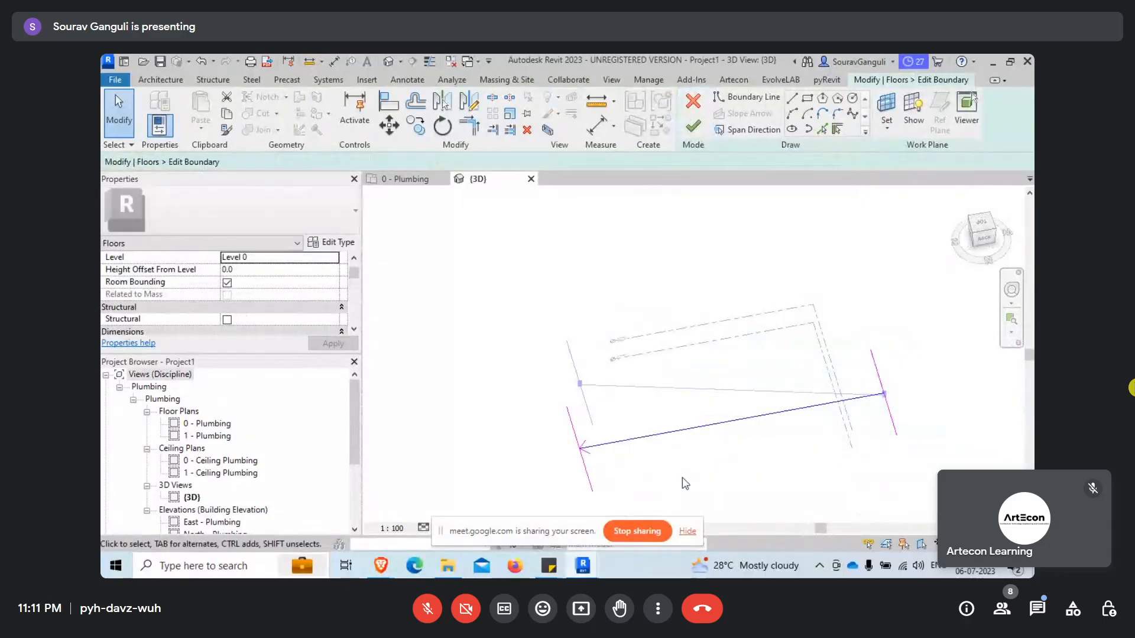
Close the floor boundary with two start-end-radius arcs, one bowing inward and one outward, between the short edges and finish the sketch
{"action": "left_click", "coordinate": [792, 114]}
{"action": "left_click", "coordinate": [874, 343]}
{"action": "left_click", "coordinate": [560, 402]}
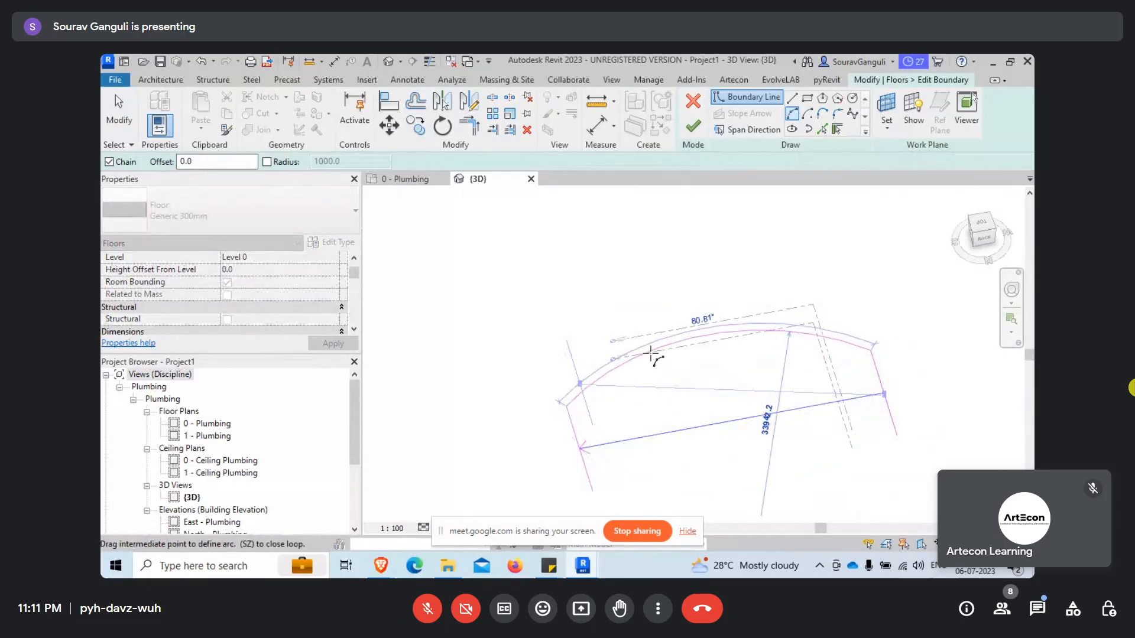
{"action": "left_click", "coordinate": [668, 415]}
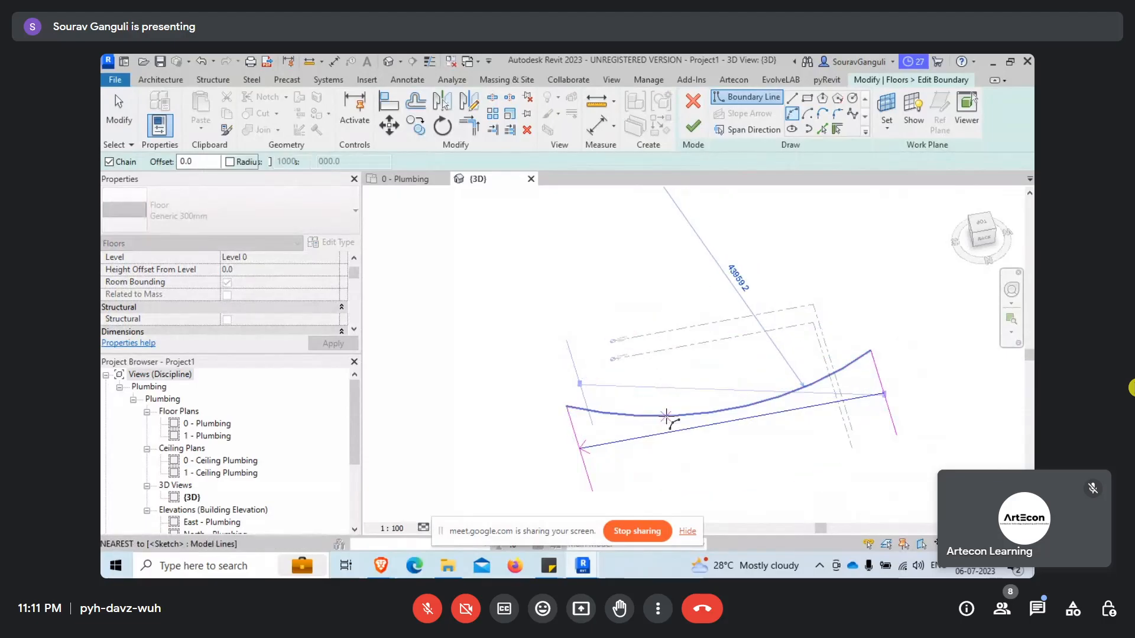
{"action": "left_click", "coordinate": [591, 491]}
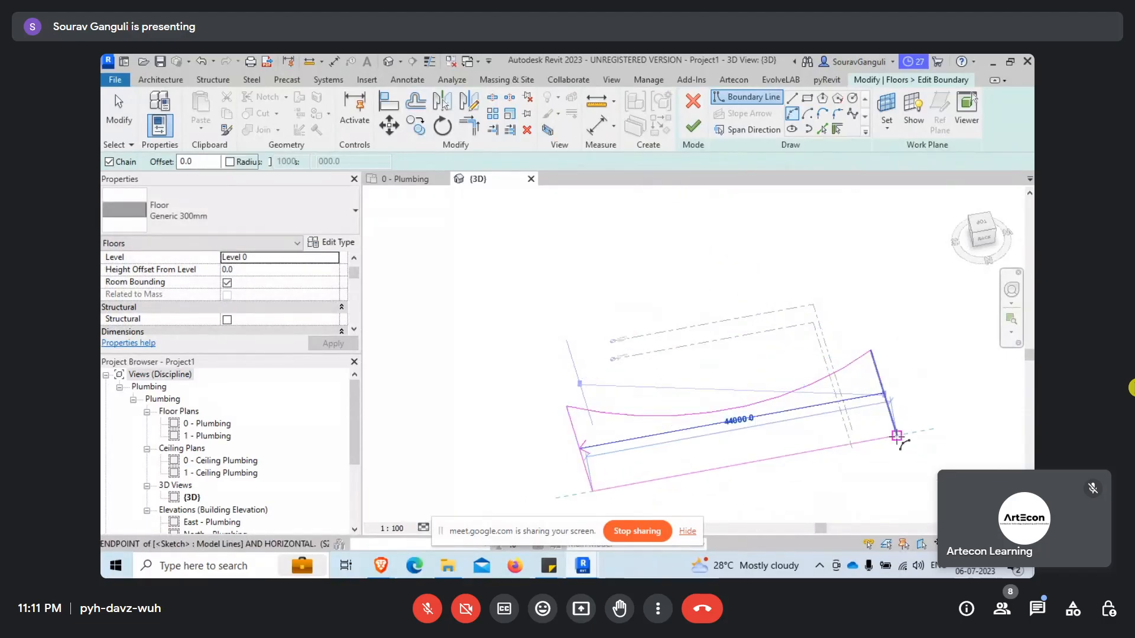
{"action": "left_click", "coordinate": [896, 436]}
{"action": "left_click", "coordinate": [802, 497]}
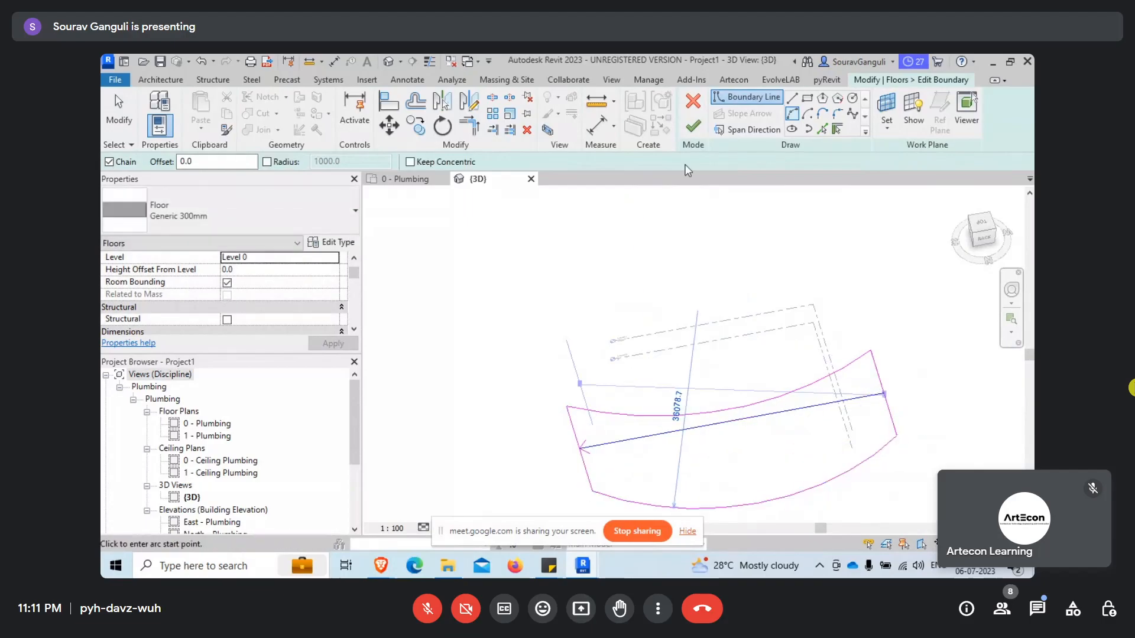
{"action": "left_click", "coordinate": [694, 129]}
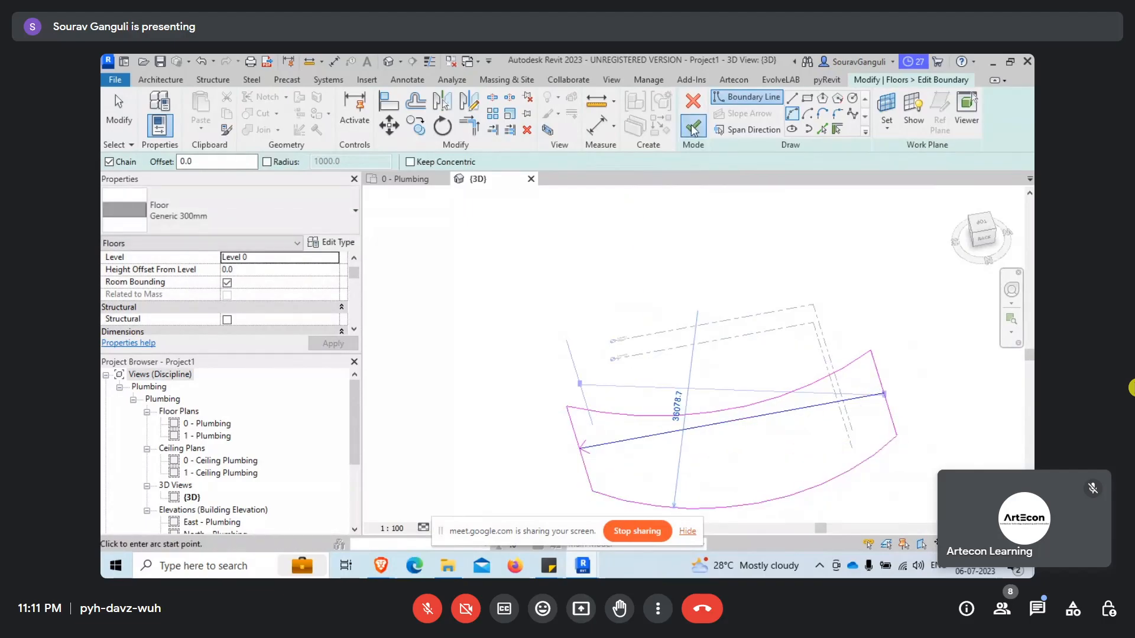
{"action": "mouse_move", "coordinate": [819, 454]}
{"action": "middle_mouse_down", "text": "shift"}
{"action": "mouse_move", "coordinate": [769, 444]}
{"action": "mouse_move", "coordinate": [733, 402]}
{"action": "mouse_move", "coordinate": [692, 278]}
{"action": "mouse_move", "coordinate": [760, 442]}
{"action": "mouse_move", "coordinate": [735, 374]}
{"action": "mouse_move", "coordinate": [881, 431]}
{"action": "mouse_move", "coordinate": [923, 482]}
{"action": "mouse_move", "coordinate": [810, 432]}
{"action": "middle_mouse_up", "text": "shift"}
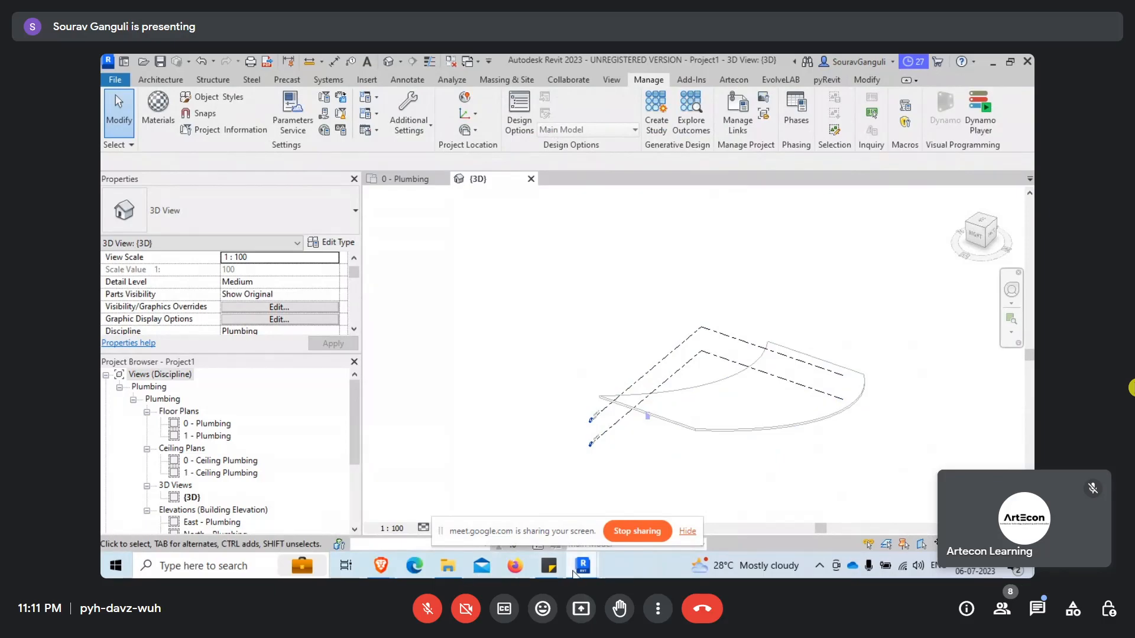
Switch to Dynamo, search the library for iso and add a Curve.ByIsoCurveOnSurface node
{"action": "mouse_move", "coordinate": [578, 569]}
{"action": "left_click", "coordinate": [507, 506]}
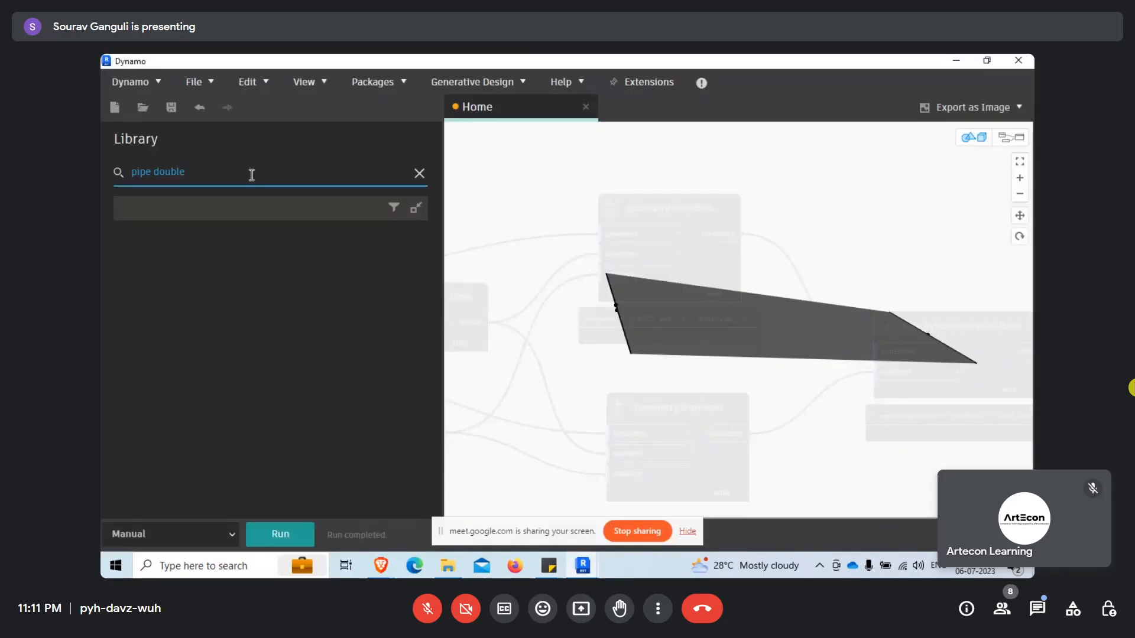
{"action": "left_click_drag", "start_coordinate": [251, 173], "coordinate": [122, 169]}
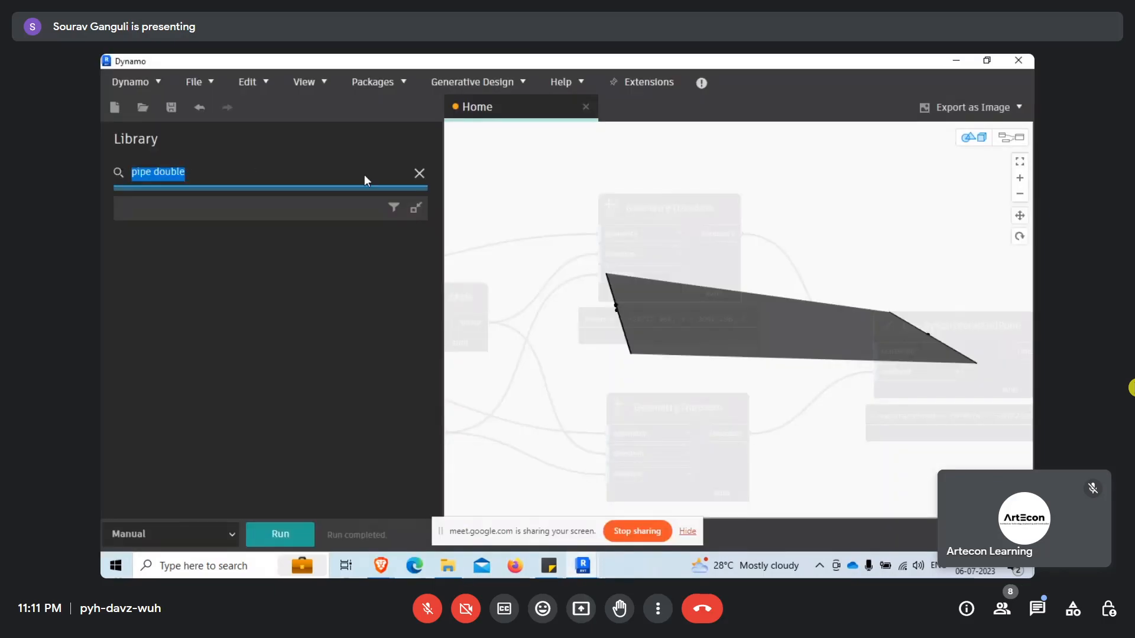
{"action": "left_click", "coordinate": [418, 174]}
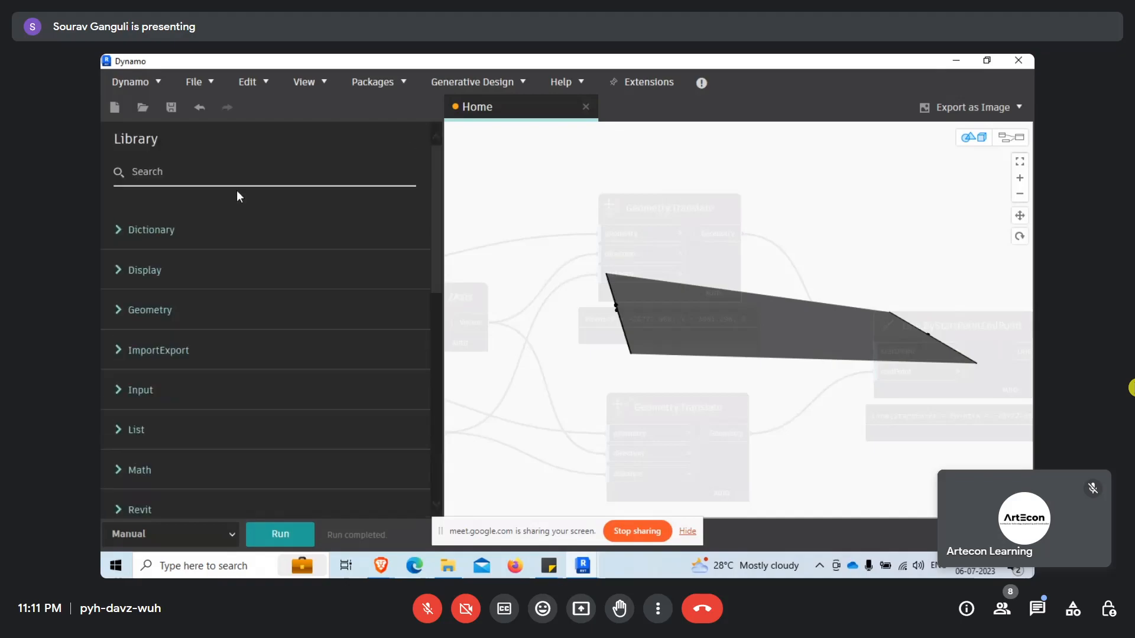
{"action": "left_click", "coordinate": [236, 172]}
{"action": "type", "text": "iso"}
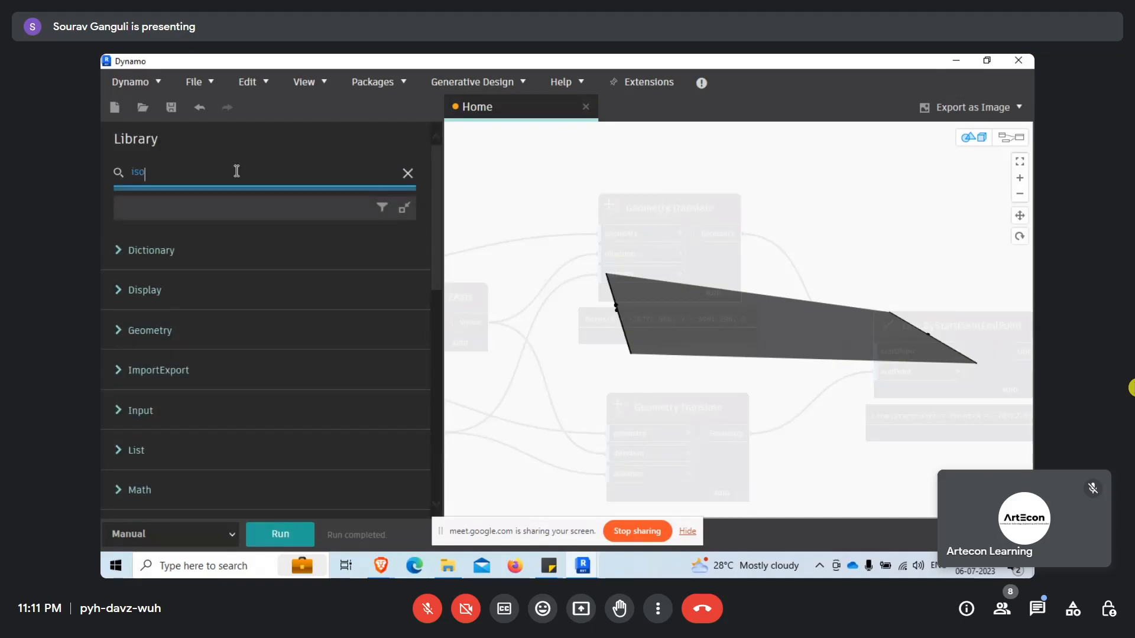
{"action": "type", "text": " l"}
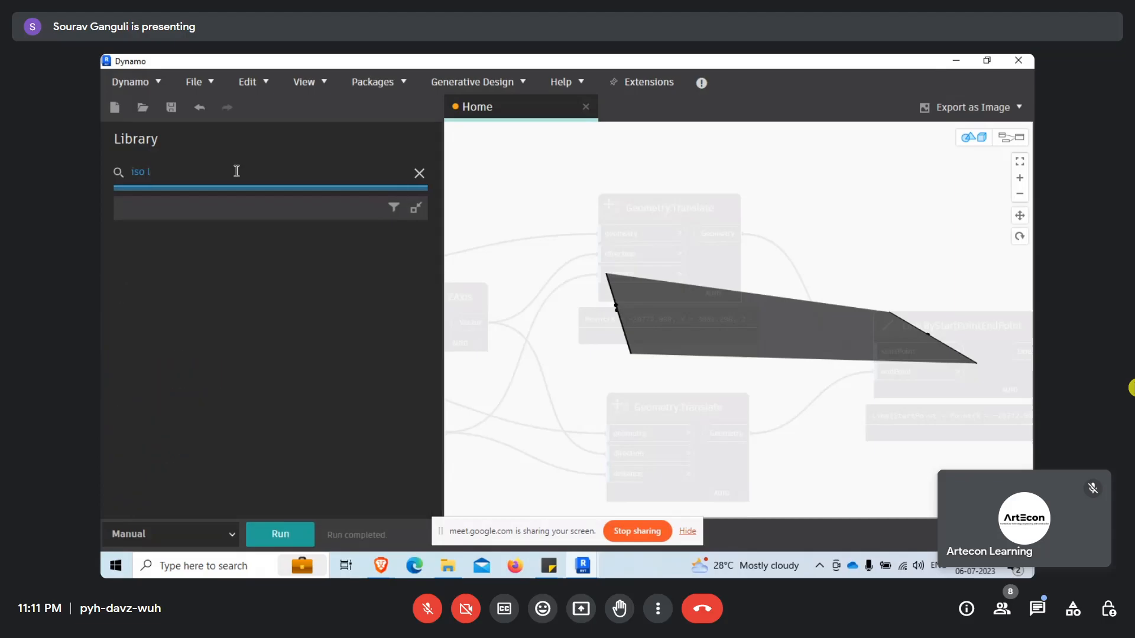
{"action": "key", "text": "BackSpace"}
{"action": "key", "text": "BackSpace"}
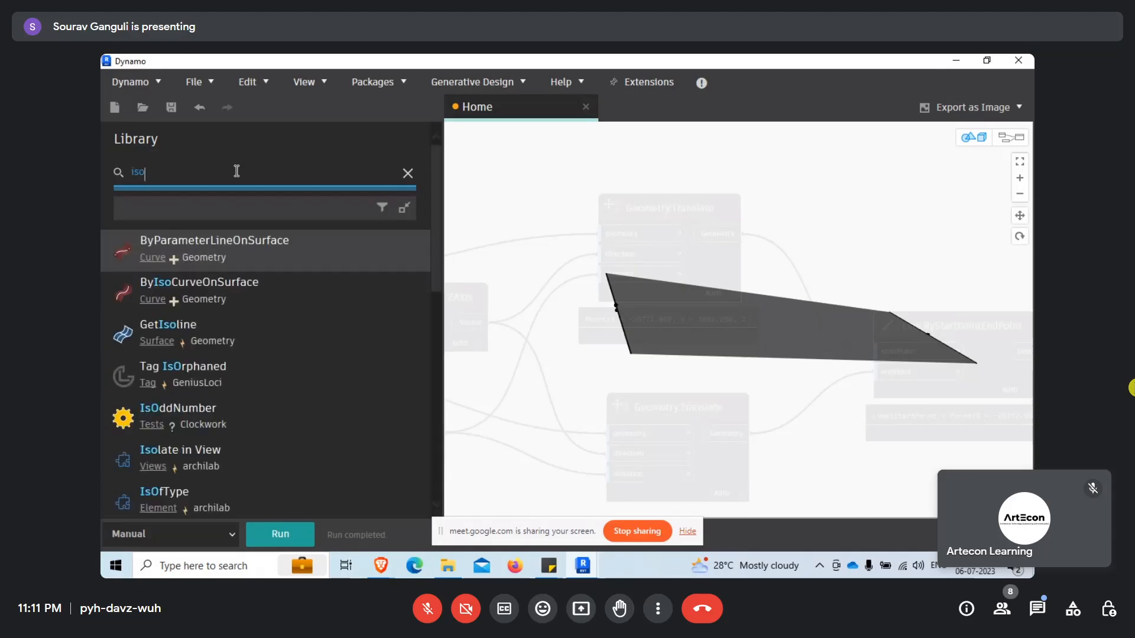
{"action": "left_click", "coordinate": [250, 287]}
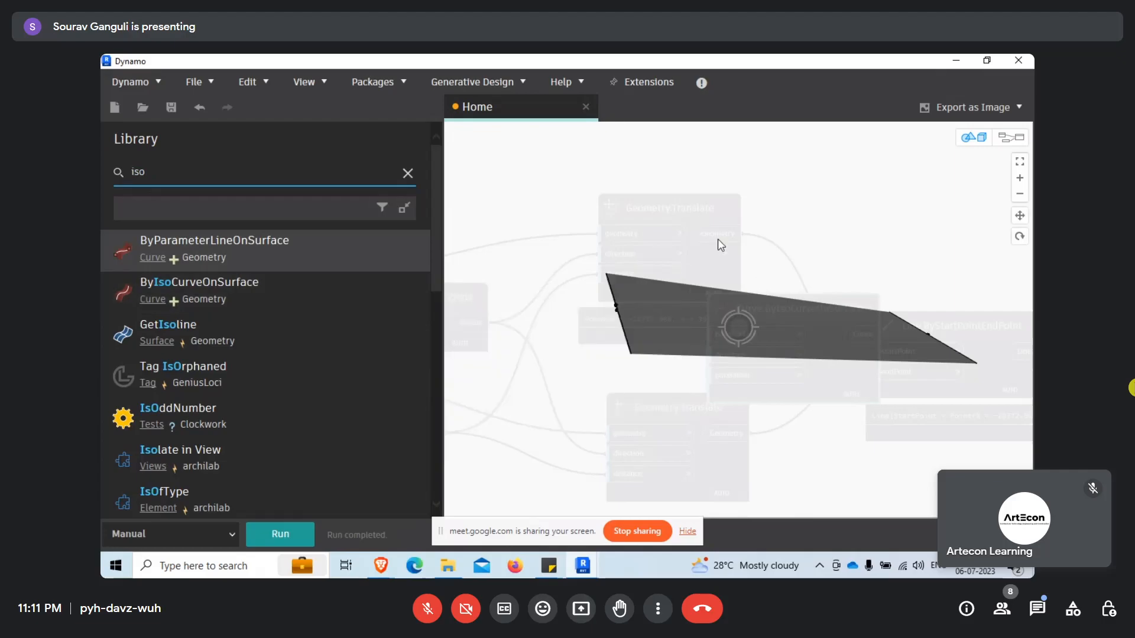
Return to node view and move the Curve.ByIsoCurveOnSurface node above the Line.ByStartPointEndPoint node
{"action": "right_click", "coordinate": [700, 229]}
{"action": "left_click", "coordinate": [735, 234]}
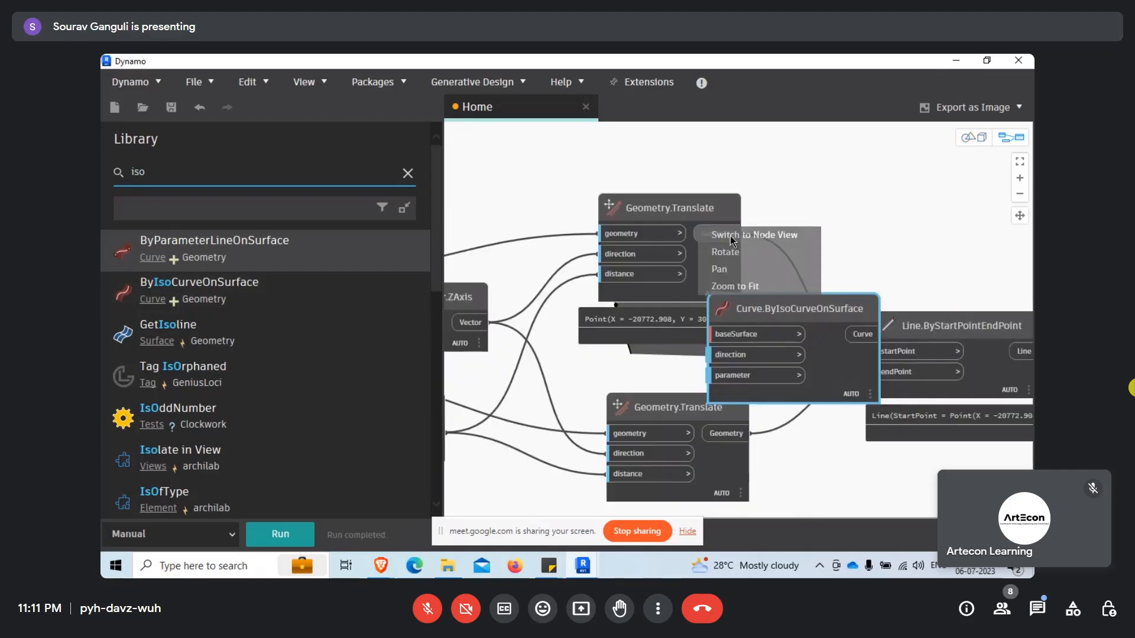
{"action": "left_click_drag", "start_coordinate": [812, 183], "coordinate": [889, 180]}
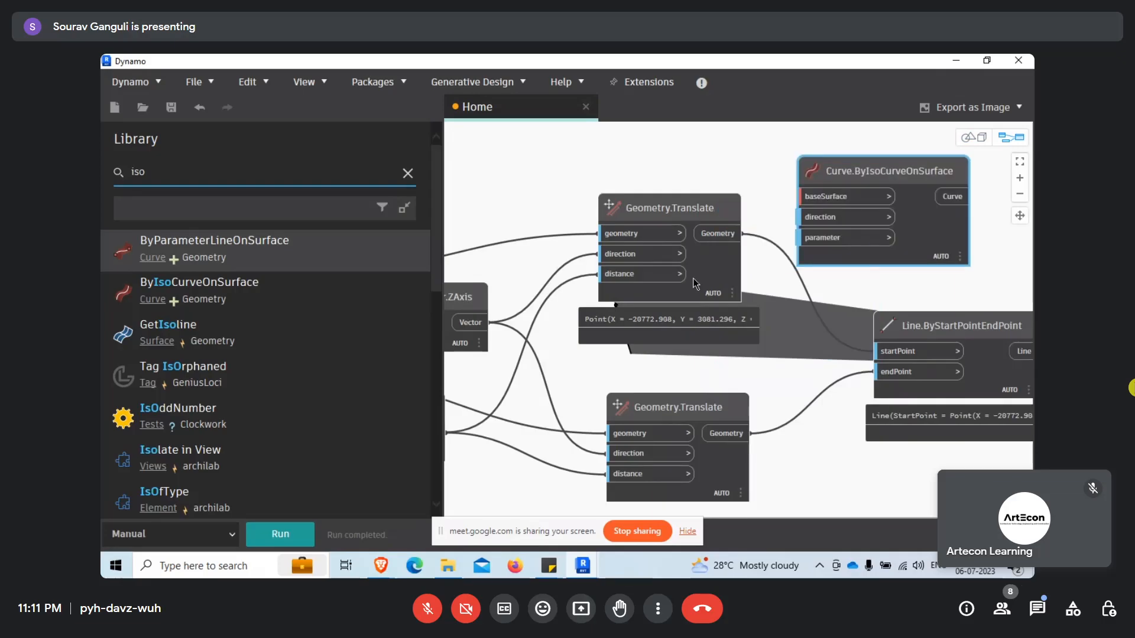
Delete the two Geometry.Translate, Vector.ZAxis, two Curve.PointAtParameter and -500 Number nodes from the graph
{"action": "scroll", "coordinate": [696, 283], "scroll_direction": "up", "scroll_amount": 1}
{"action": "scroll", "coordinate": [697, 257], "scroll_direction": "down", "scroll_amount": 5}
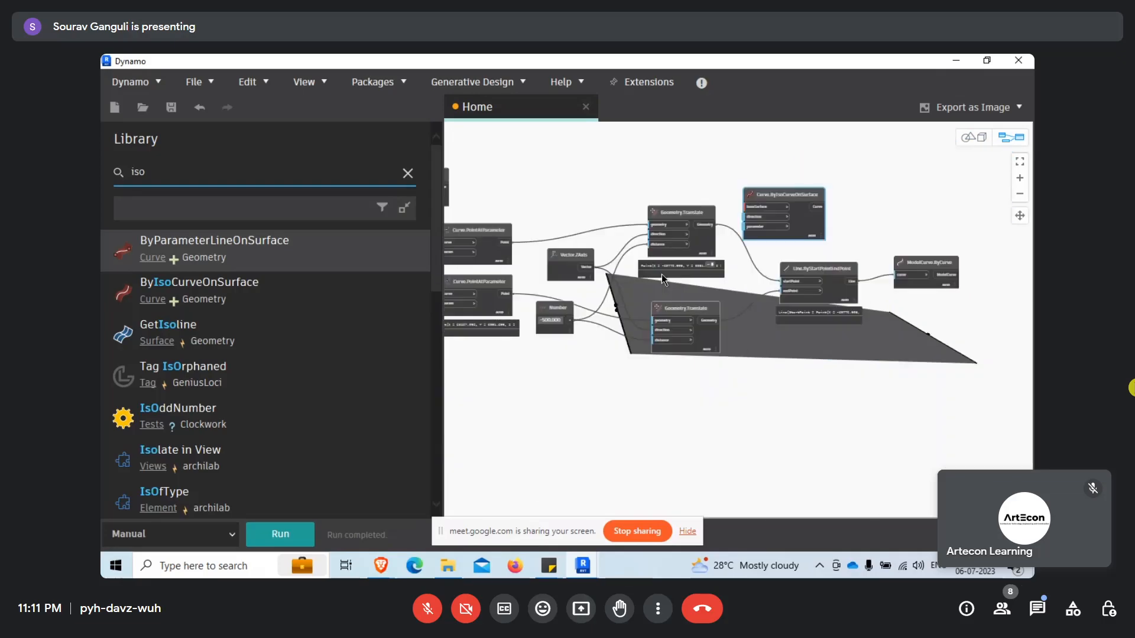
{"action": "key", "text": "Delete"}
{"action": "middle_click_drag", "start_coordinate": [529, 289], "coordinate": [587, 337]}
{"action": "scroll", "coordinate": [556, 338], "scroll_direction": "up", "scroll_amount": 4}
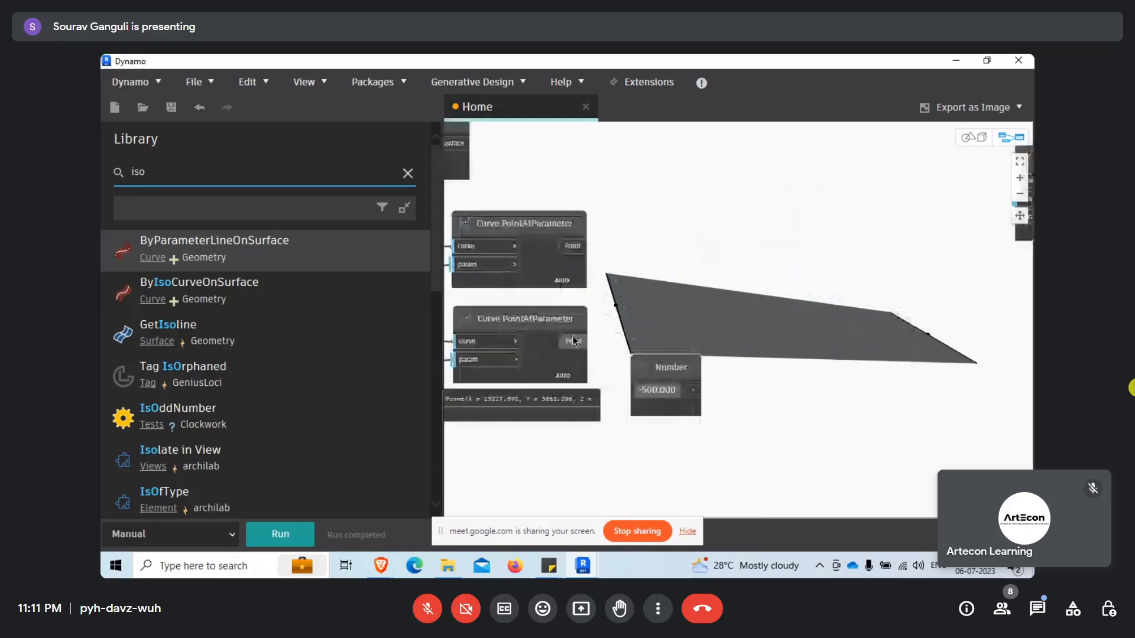
{"action": "scroll", "coordinate": [633, 300], "scroll_direction": "down", "scroll_amount": 4}
{"action": "left_click_drag", "start_coordinate": [524, 248], "coordinate": [715, 416]}
{"action": "key", "text": "Delete"}
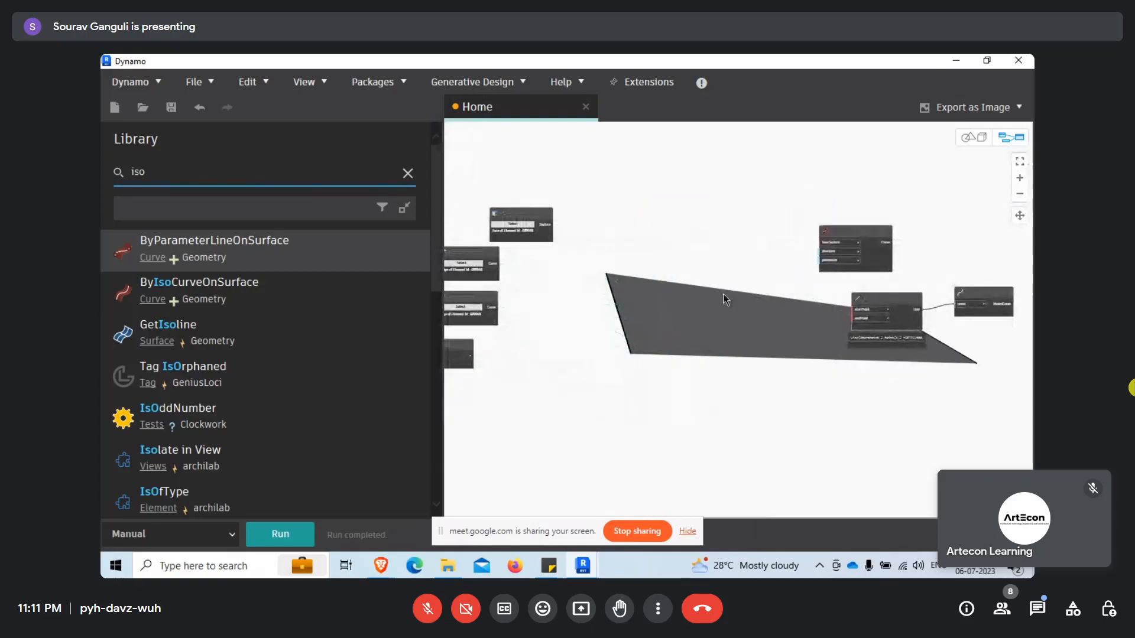
Connect the Surface output of Select Face to the baseSurface input of Curve.ByIsoCurveOnSurface
{"action": "middle_click_drag", "start_coordinate": [576, 285], "coordinate": [647, 293]}
{"action": "scroll", "coordinate": [629, 233], "scroll_direction": "up", "scroll_amount": 4}
{"action": "left_click", "coordinate": [608, 234]}
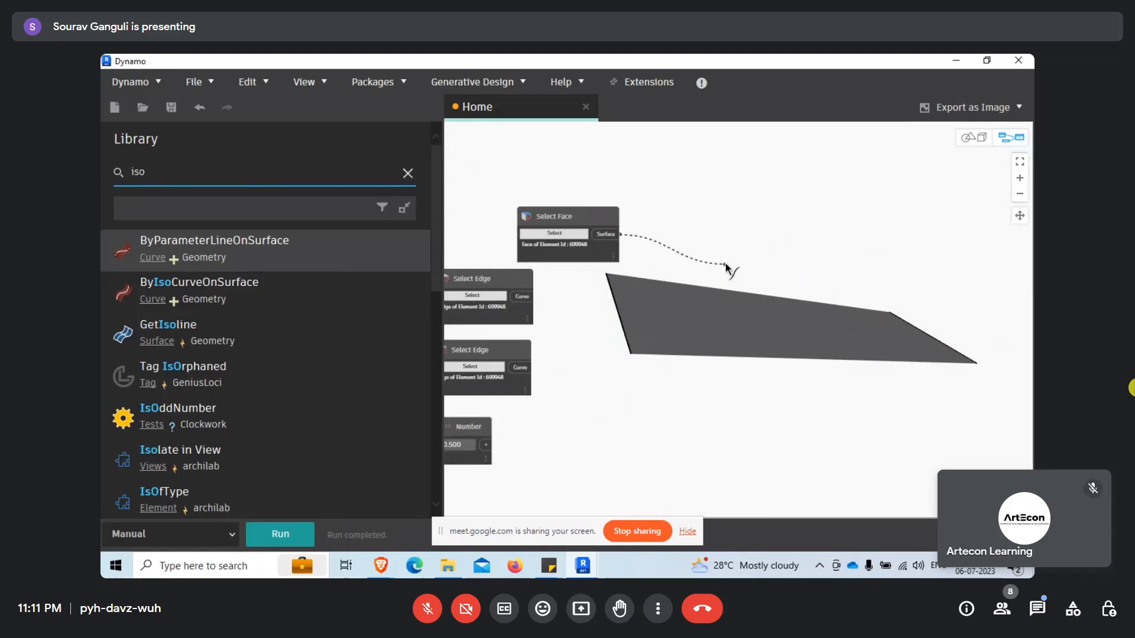
{"action": "scroll", "coordinate": [711, 270], "scroll_direction": "down", "scroll_amount": 3}
{"action": "middle_click_drag", "start_coordinate": [955, 282], "coordinate": [762, 293]}
{"action": "scroll", "coordinate": [763, 293], "scroll_direction": "up", "scroll_amount": 1}
{"action": "left_click", "coordinate": [754, 271]}
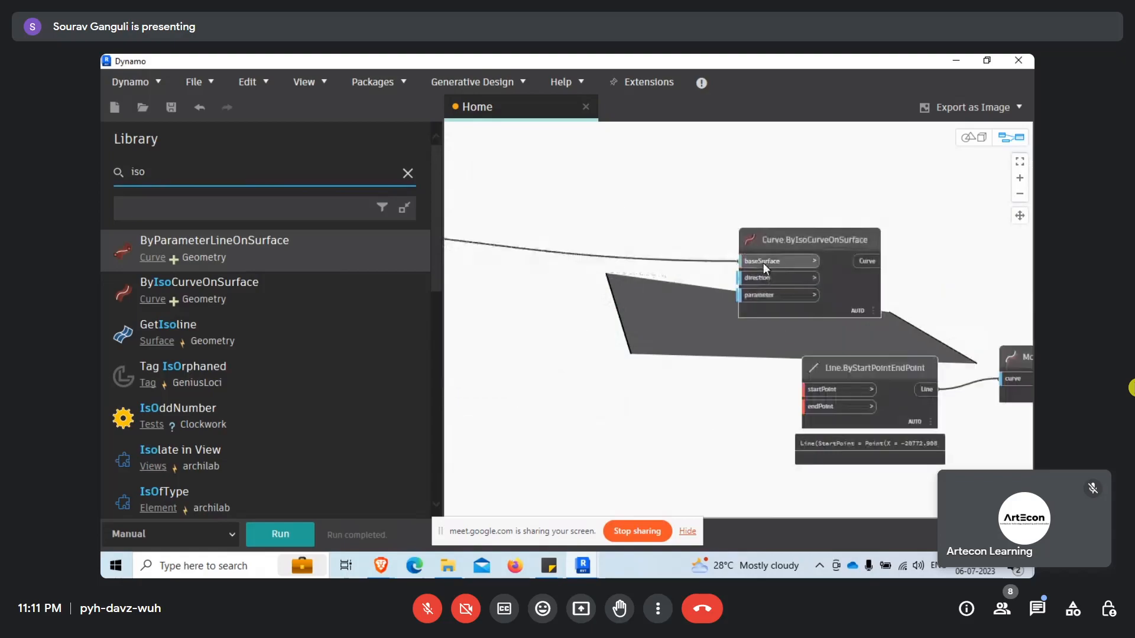
Add a Number node with the value 0.5 and connect it to the parameter input of Curve.ByIsoCurveOnSurface
{"action": "scroll", "coordinate": [759, 286], "scroll_direction": "up", "scroll_amount": 5}
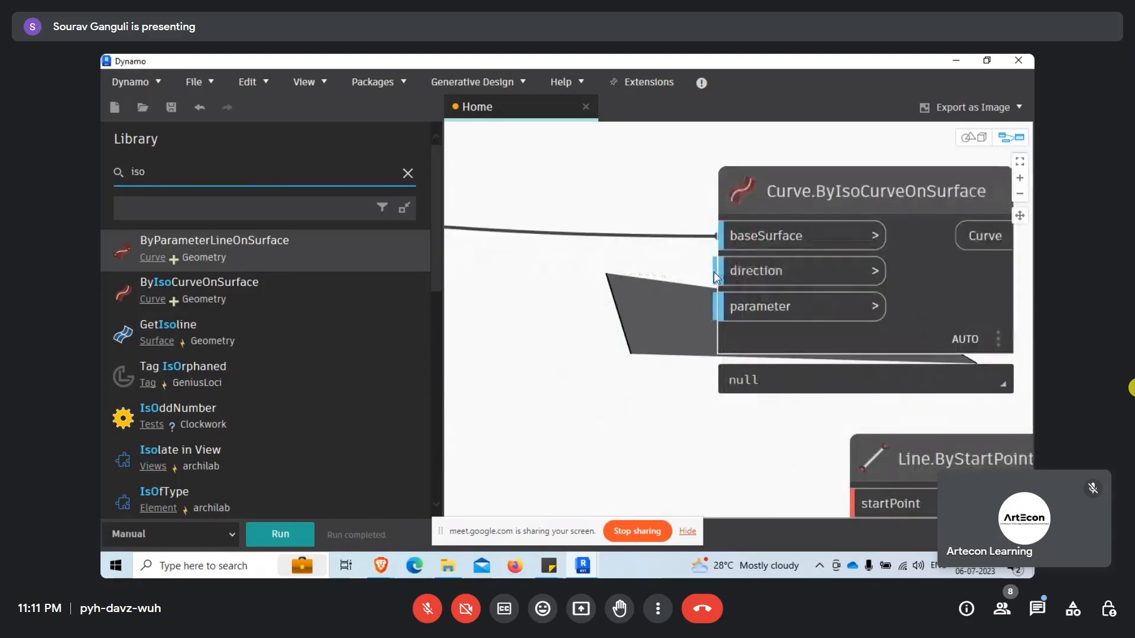
{"action": "scroll", "coordinate": [729, 300], "scroll_direction": "down", "scroll_amount": 1}
{"action": "scroll", "coordinate": [730, 301], "scroll_direction": "down", "scroll_amount": 3}
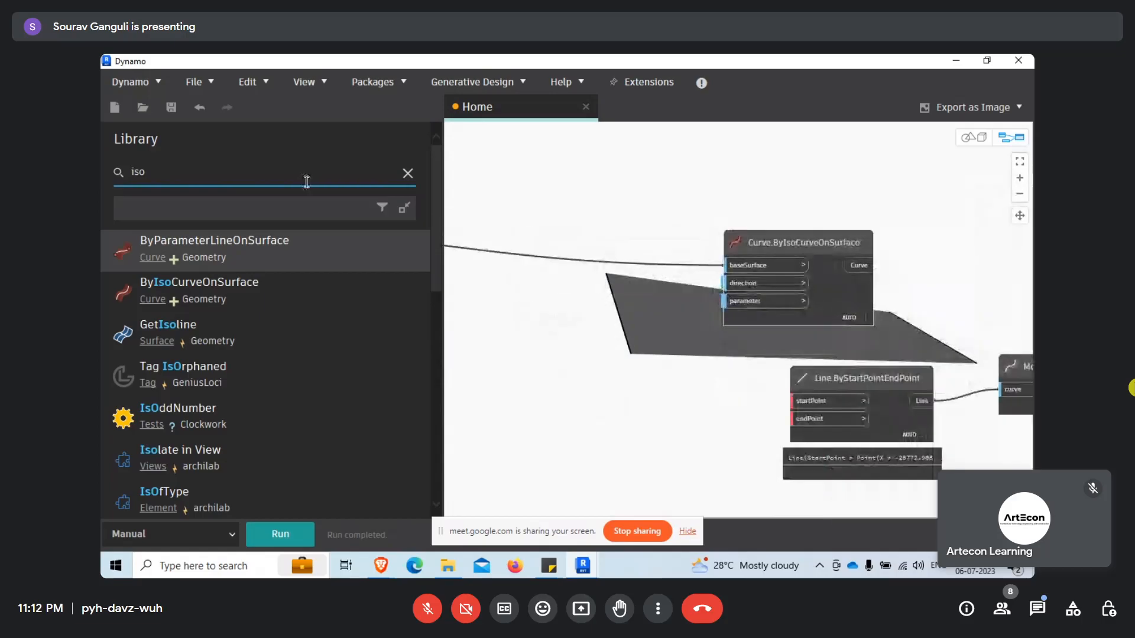
{"action": "left_click_drag", "start_coordinate": [154, 173], "coordinate": [101, 178]}
{"action": "type", "text": "n"}
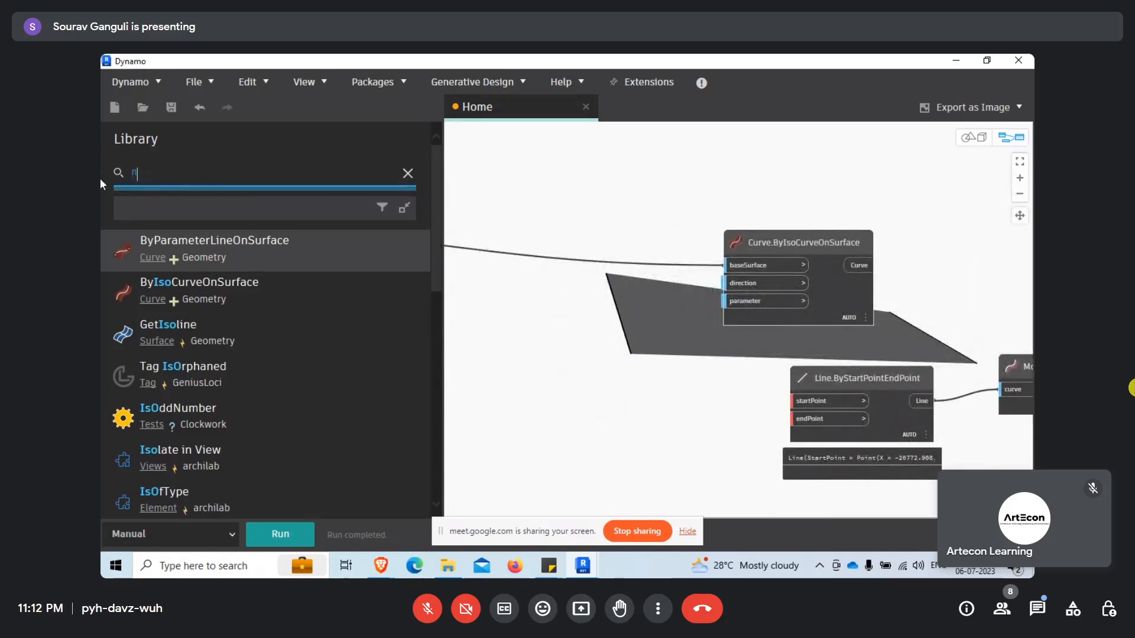
{"action": "type", "text": "umber"}
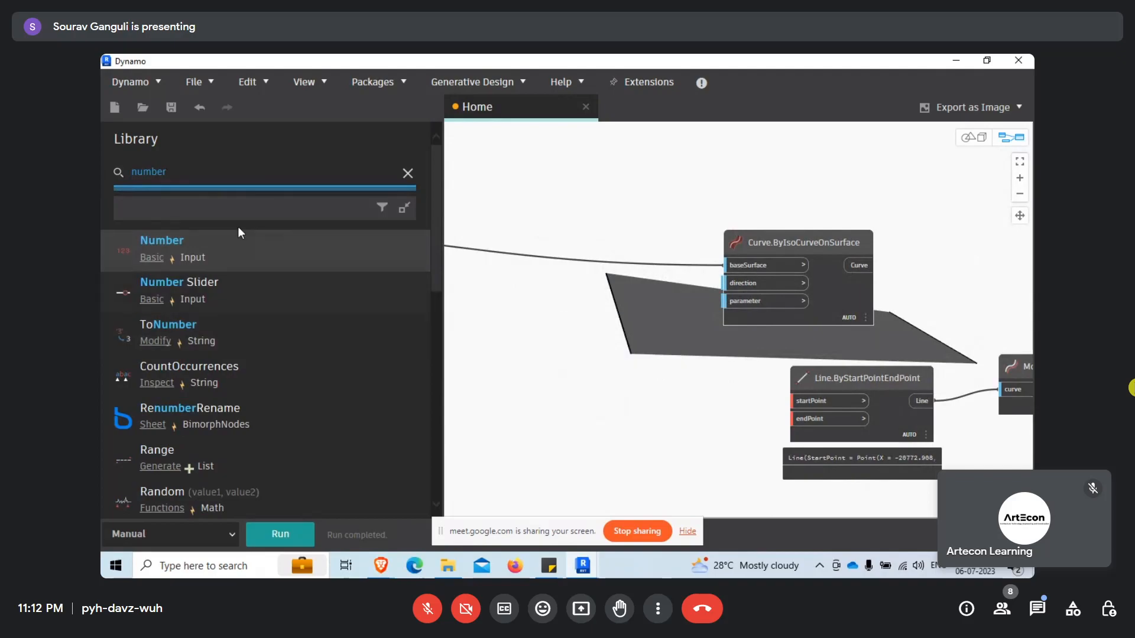
{"action": "left_click", "coordinate": [236, 242]}
{"action": "left_click_drag", "start_coordinate": [634, 357], "coordinate": [608, 362]}
{"action": "left_click", "coordinate": [626, 390]}
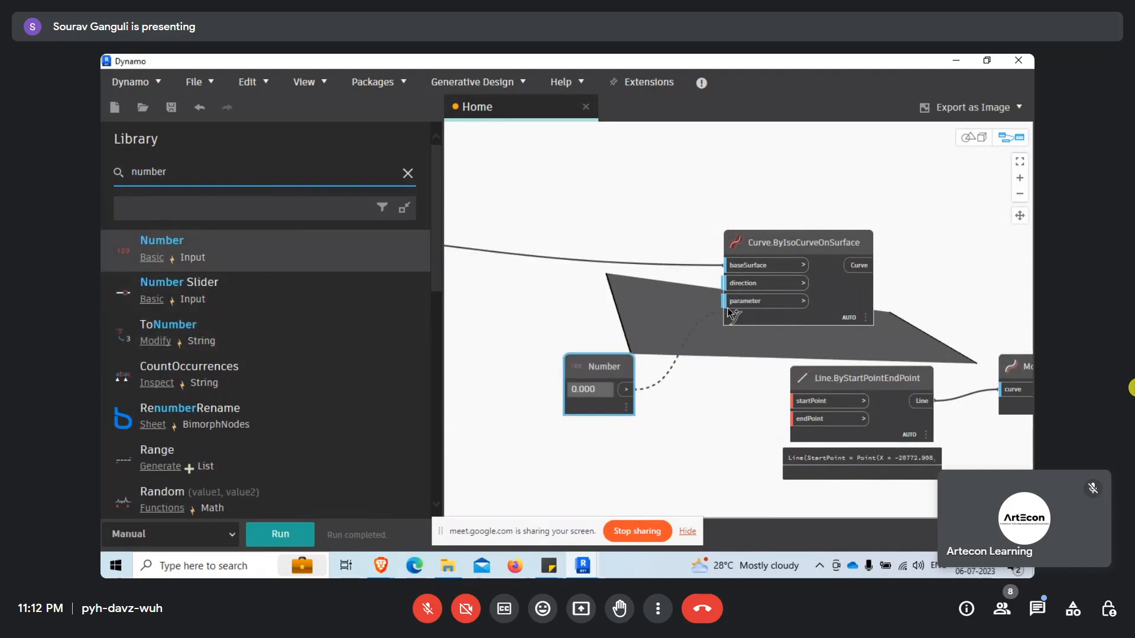
{"action": "left_click", "coordinate": [731, 305]}
{"action": "left_click", "coordinate": [598, 389]}
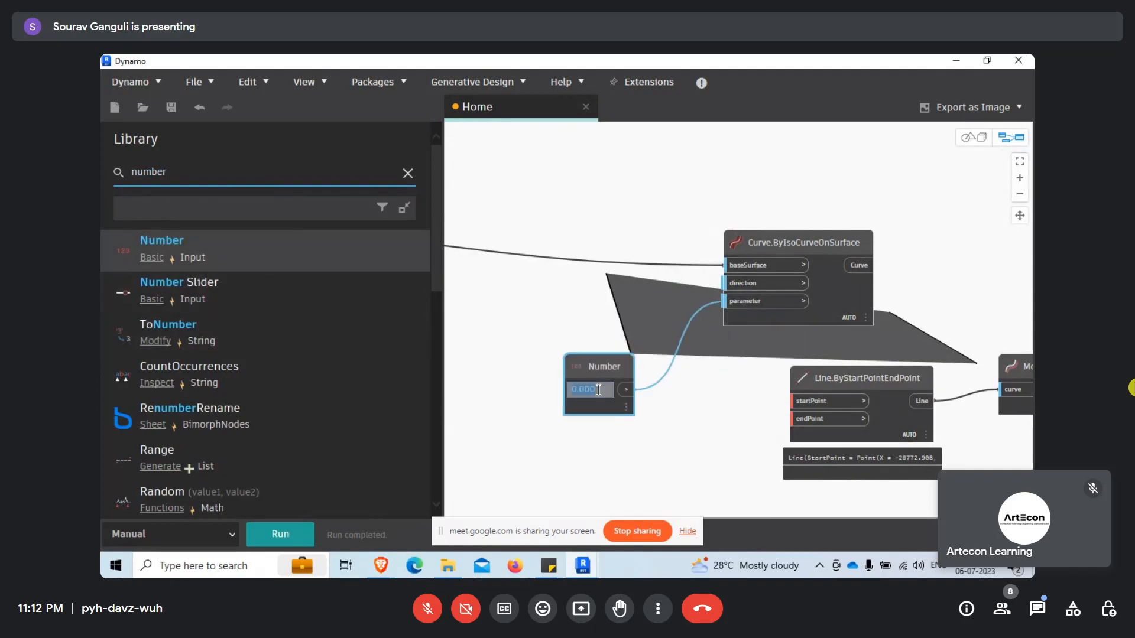
{"action": "type", "text": "0.5"}
{"action": "left_click", "coordinate": [661, 450]}
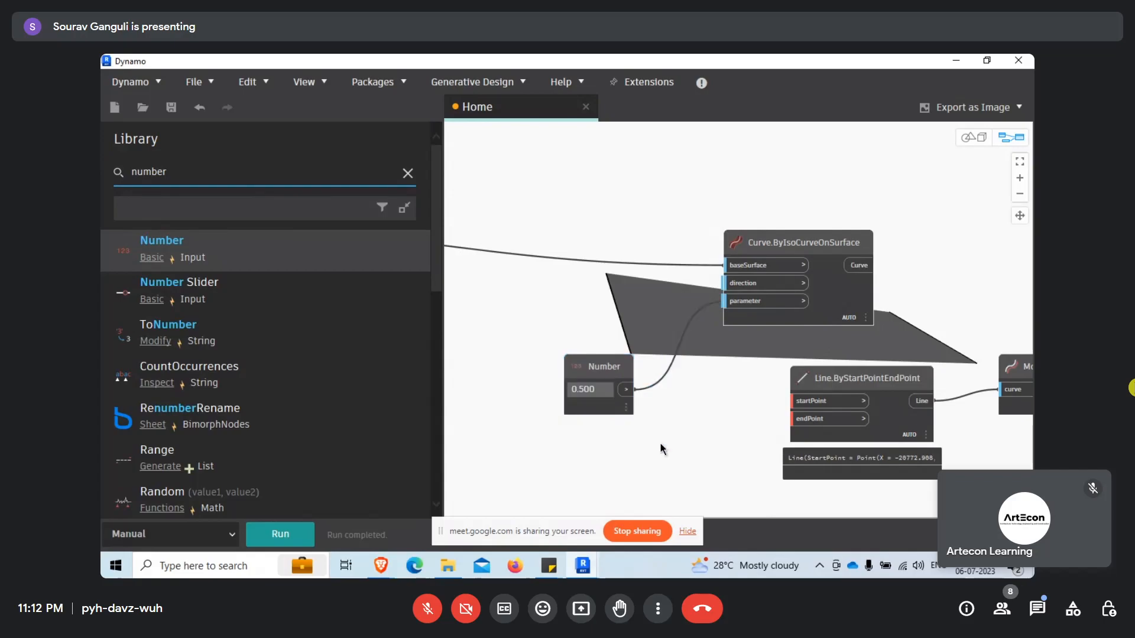
Move the Curve.ByIsoCurveOnSurface node slightly up and run the graph to generate the iso curve
{"action": "left_click_drag", "start_coordinate": [795, 314], "coordinate": [768, 264]}
{"action": "left_click", "coordinate": [280, 534]}
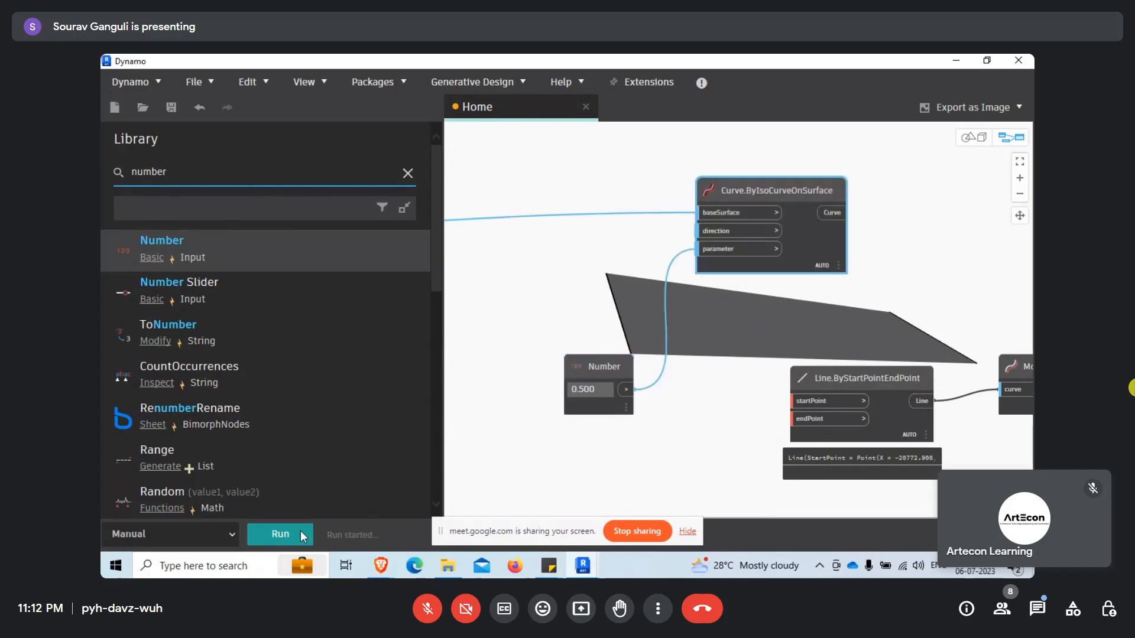
{"action": "middle_click_drag", "start_coordinate": [711, 347], "coordinate": [466, 371]}
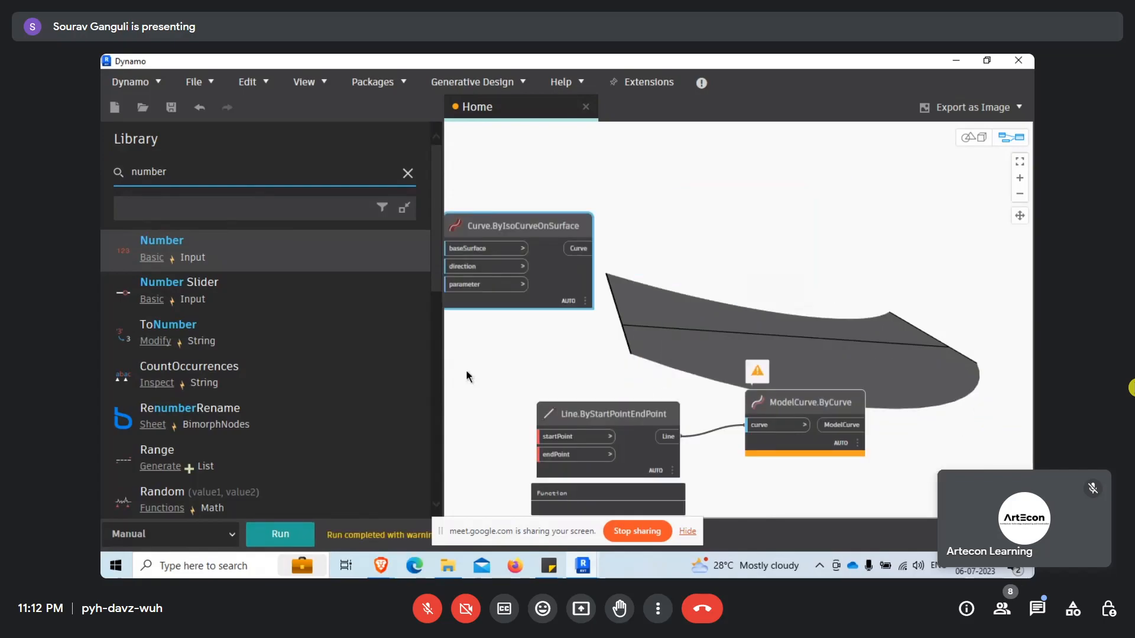
Inspect the generated iso curve on the curved floor surface from several angles in the 3D preview
{"action": "right_click", "coordinate": [697, 308]}
{"action": "left_click", "coordinate": [769, 519]}
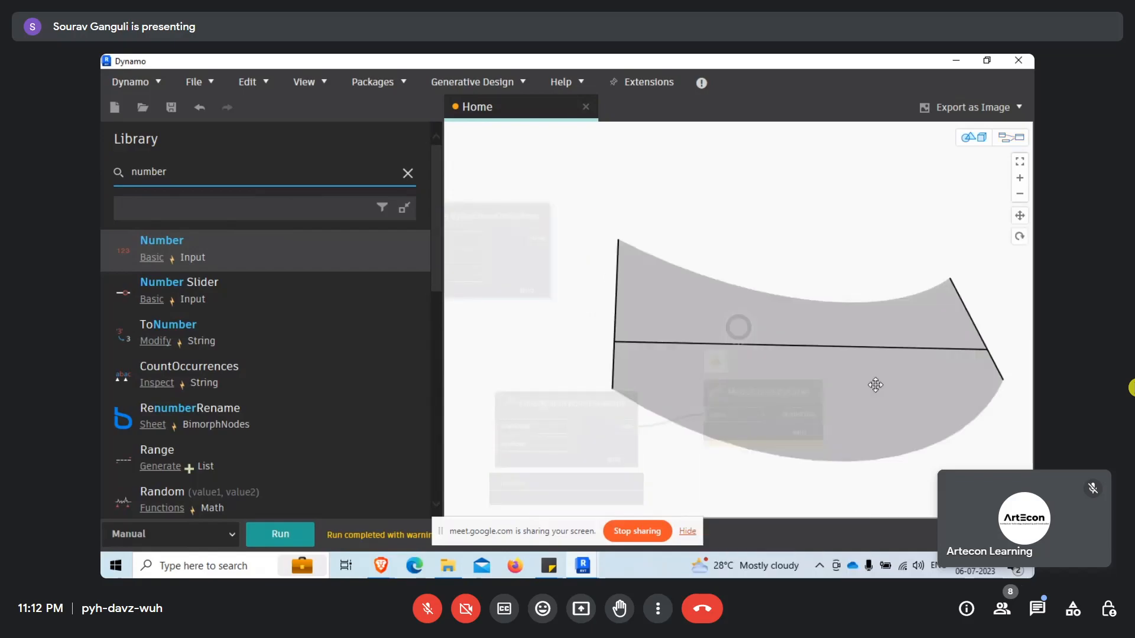
{"action": "right_click_drag", "start_coordinate": [876, 385], "coordinate": [600, 375]}
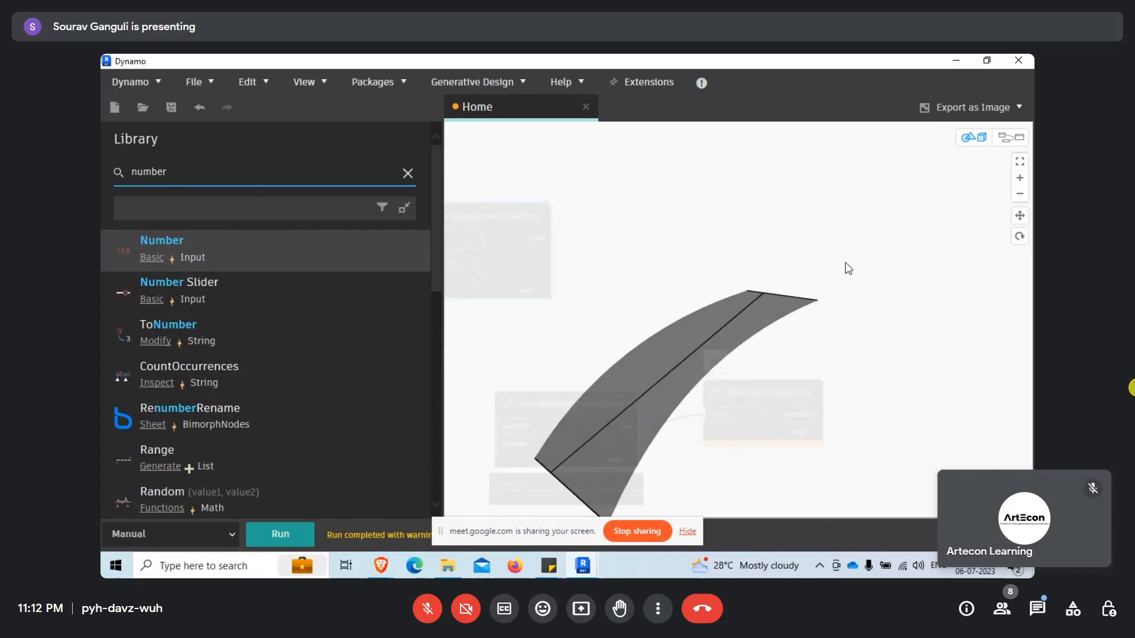
{"action": "right_click", "coordinate": [539, 199]}
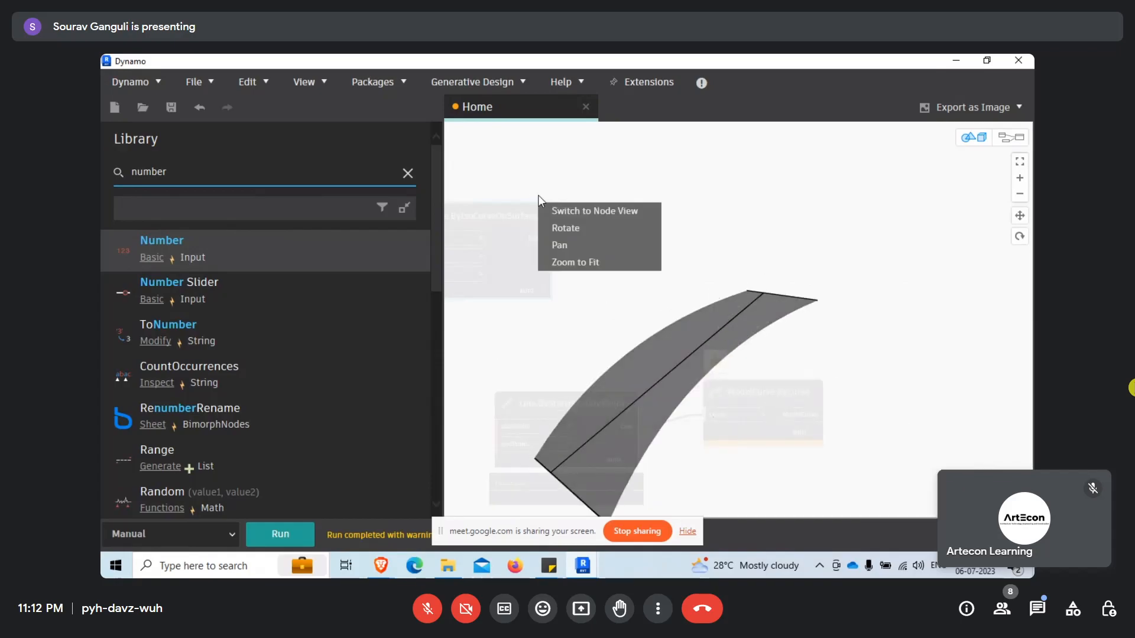
Search the node library for "follow" and "follow sur", and clear the search
{"action": "left_click", "coordinate": [408, 177]}
{"action": "left_click", "coordinate": [408, 177]}
{"action": "scroll", "coordinate": [226, 323], "scroll_direction": "up", "scroll_amount": 10}
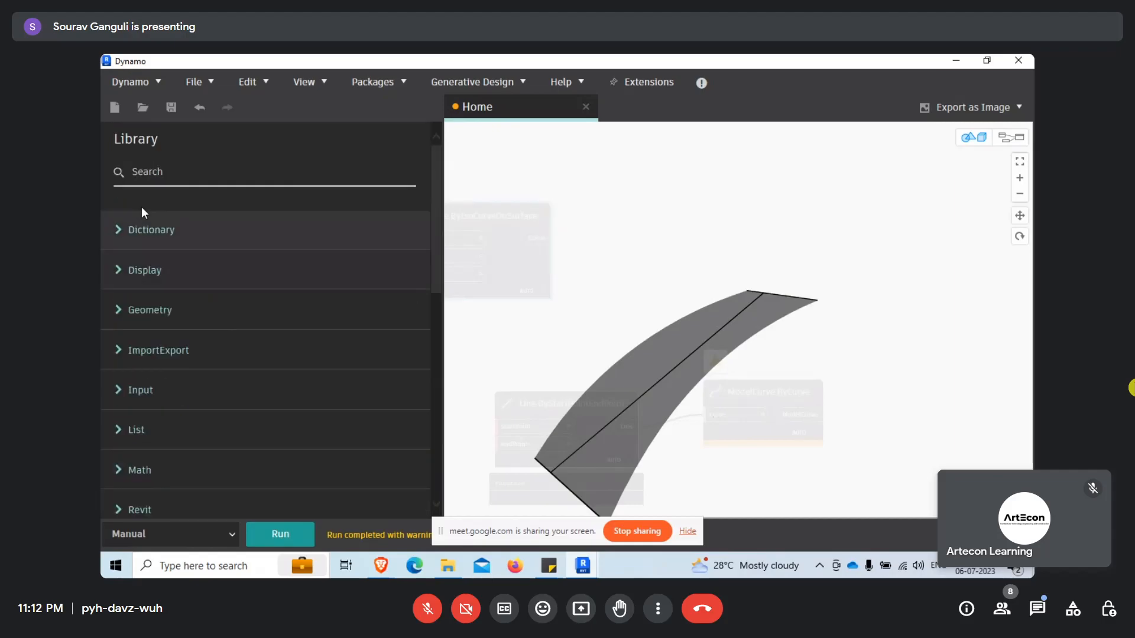
{"action": "left_click", "coordinate": [179, 173]}
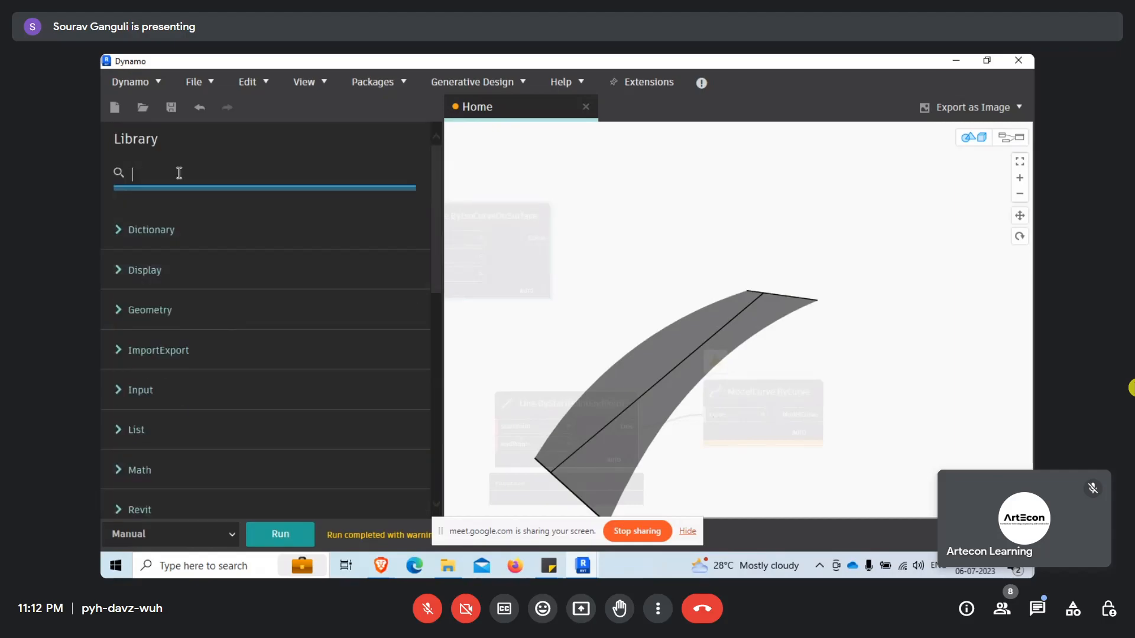
{"action": "type", "text": "follow"}
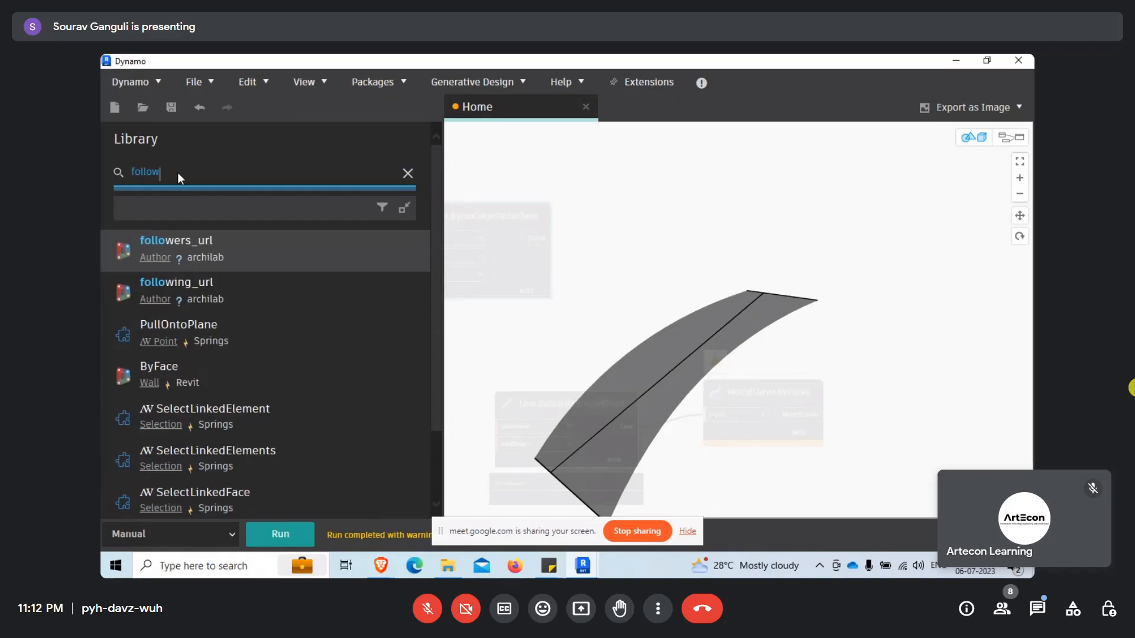
{"action": "type", "text": " c"}
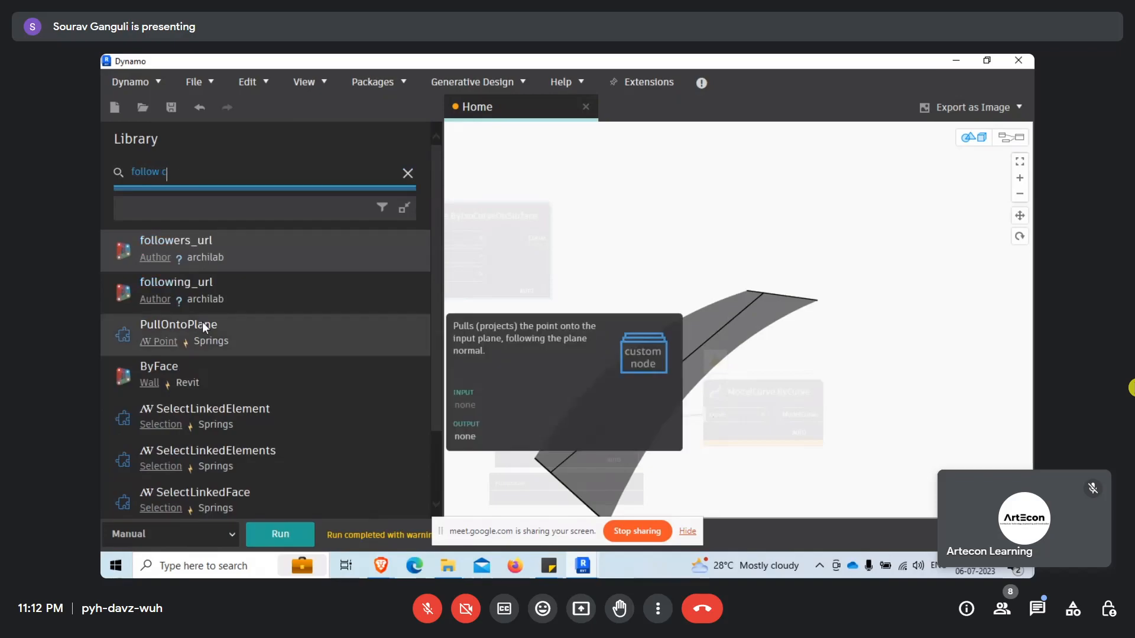
{"action": "key", "text": "BackSpace"}
{"action": "type", "text": "sur"}
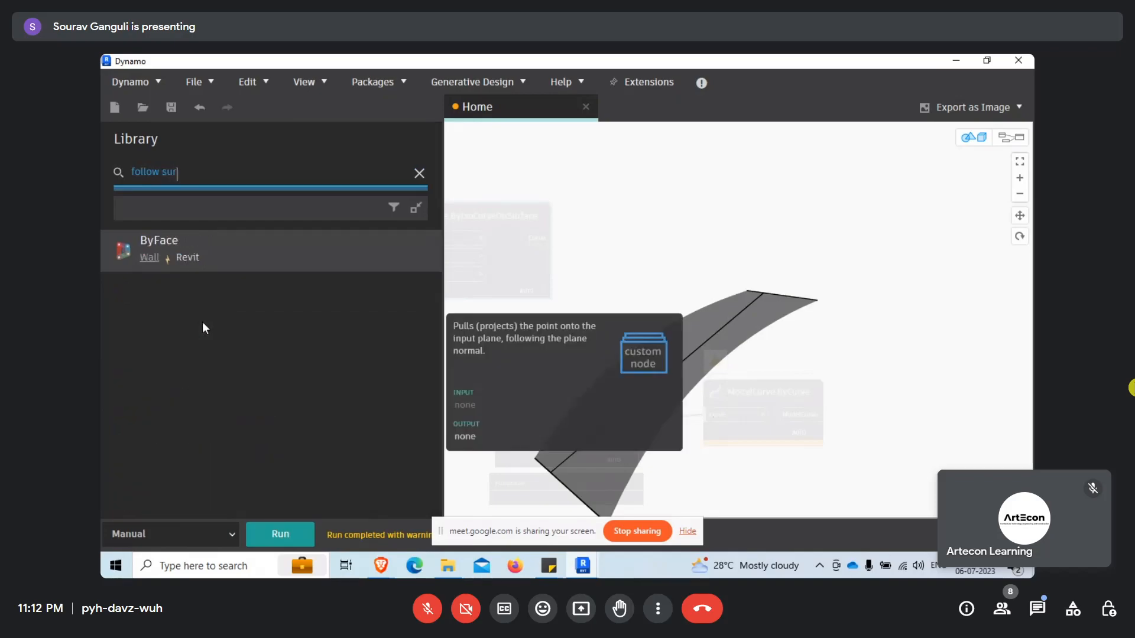
{"action": "left_click", "coordinate": [419, 172]}
{"action": "scroll", "coordinate": [148, 313], "scroll_direction": "up", "scroll_amount": 5}
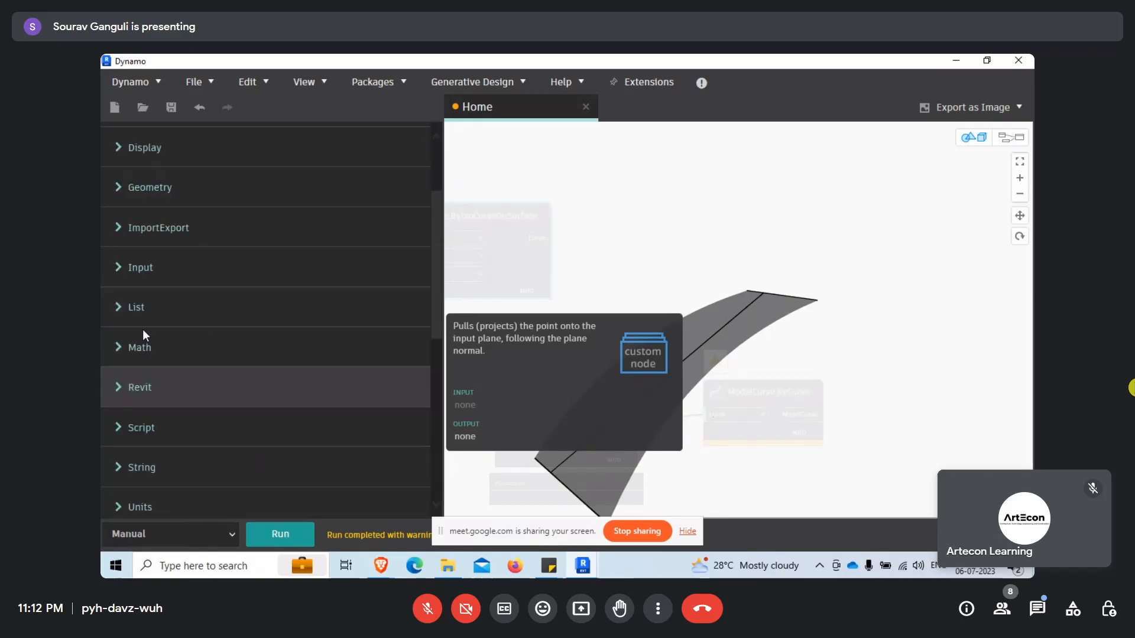
Add a Surface.GetIsoline node from the Geometry surface nodes of the library
{"action": "scroll", "coordinate": [143, 329], "scroll_direction": "up", "scroll_amount": 2}
{"action": "left_click", "coordinate": [130, 308]}
{"action": "scroll", "coordinate": [135, 329], "scroll_direction": "down", "scroll_amount": 2}
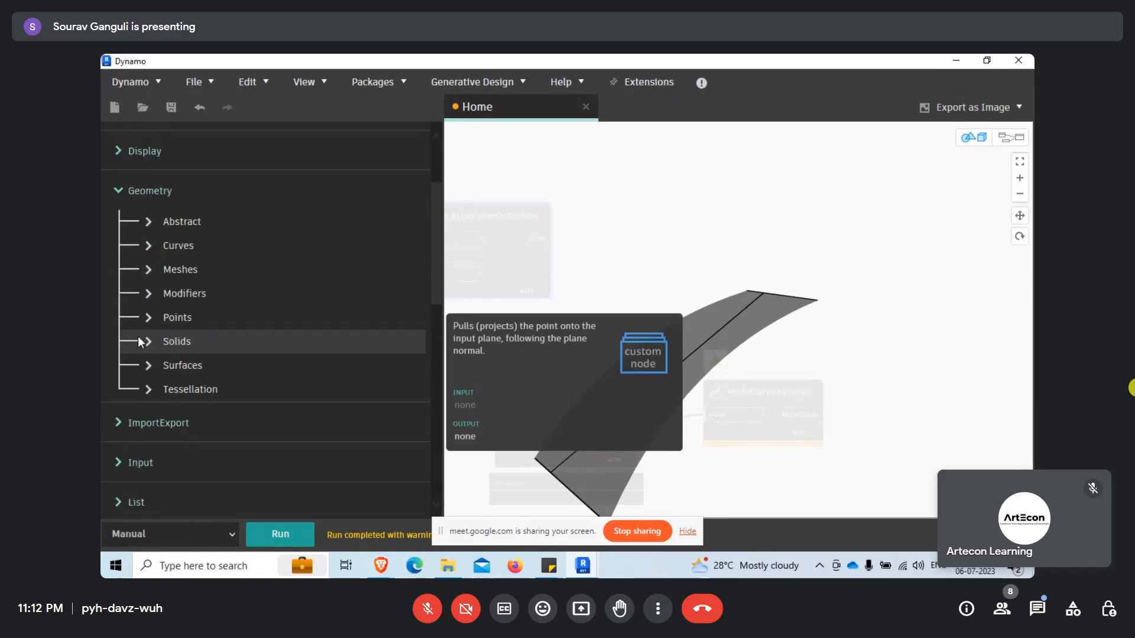
{"action": "left_click", "coordinate": [148, 367]}
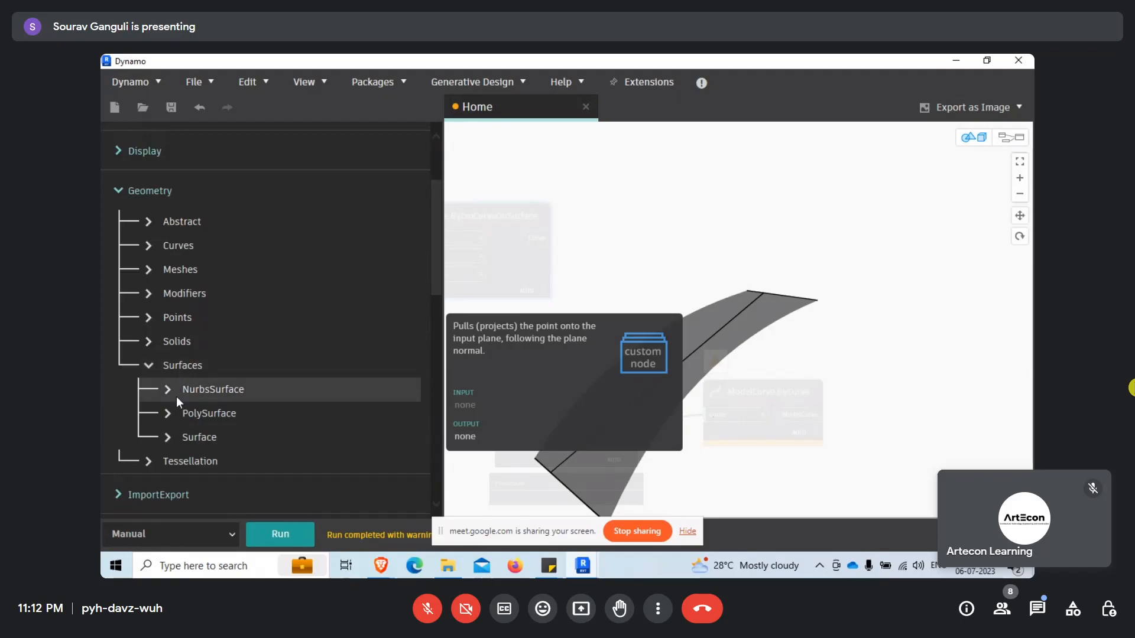
{"action": "left_click", "coordinate": [171, 438]}
{"action": "scroll", "coordinate": [281, 317], "scroll_direction": "down", "scroll_amount": 4}
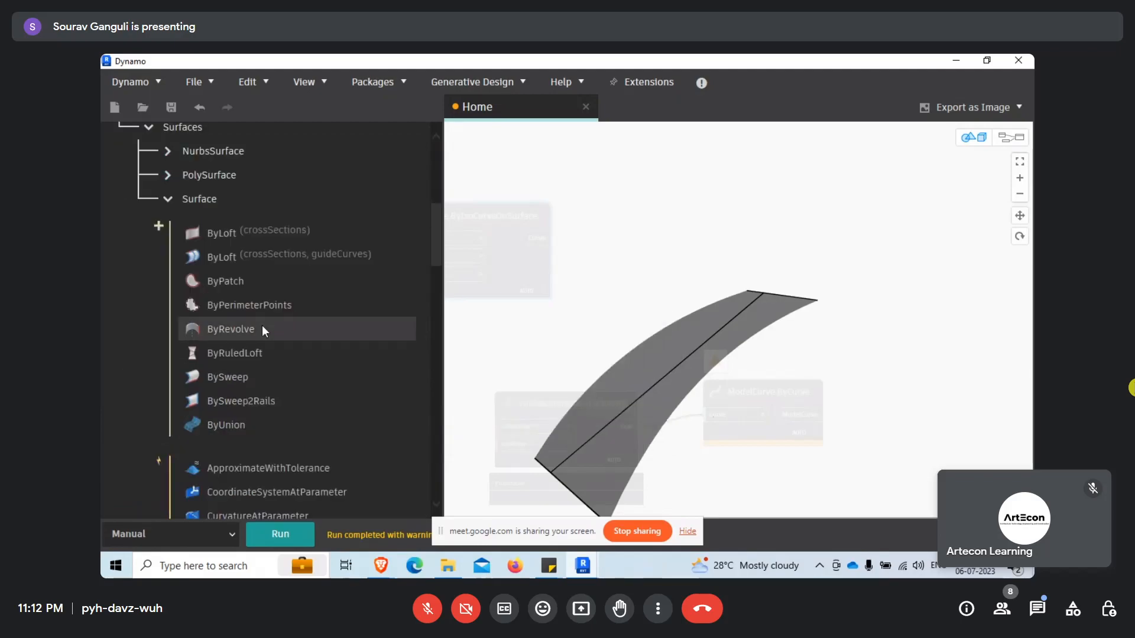
{"action": "mouse_move", "coordinate": [252, 406]}
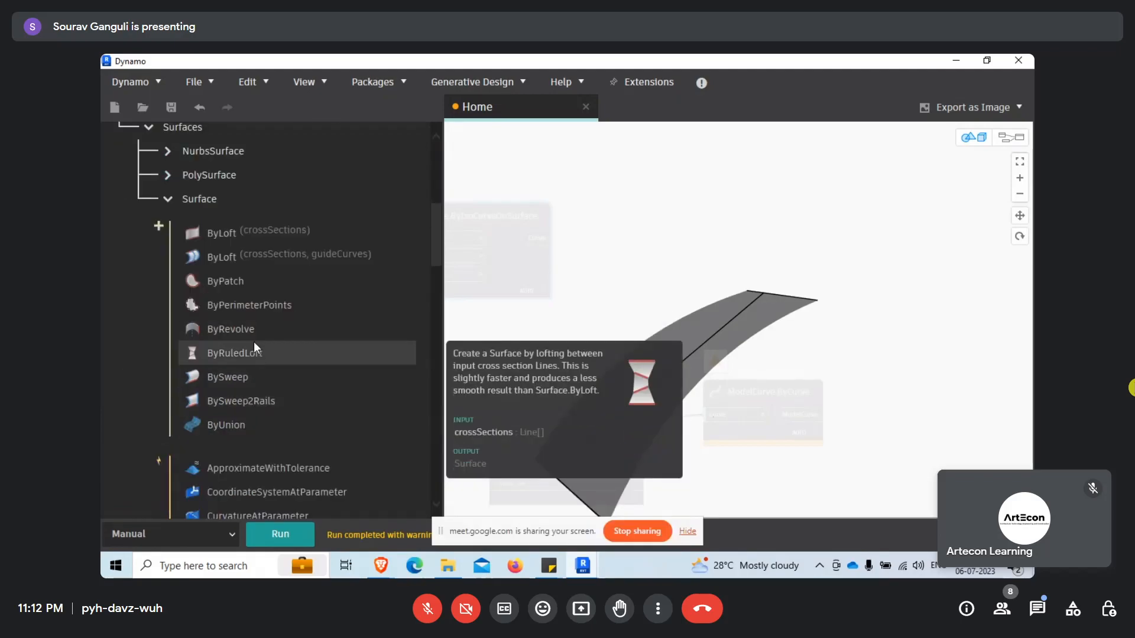
{"action": "scroll", "coordinate": [234, 417], "scroll_direction": "down", "scroll_amount": 3}
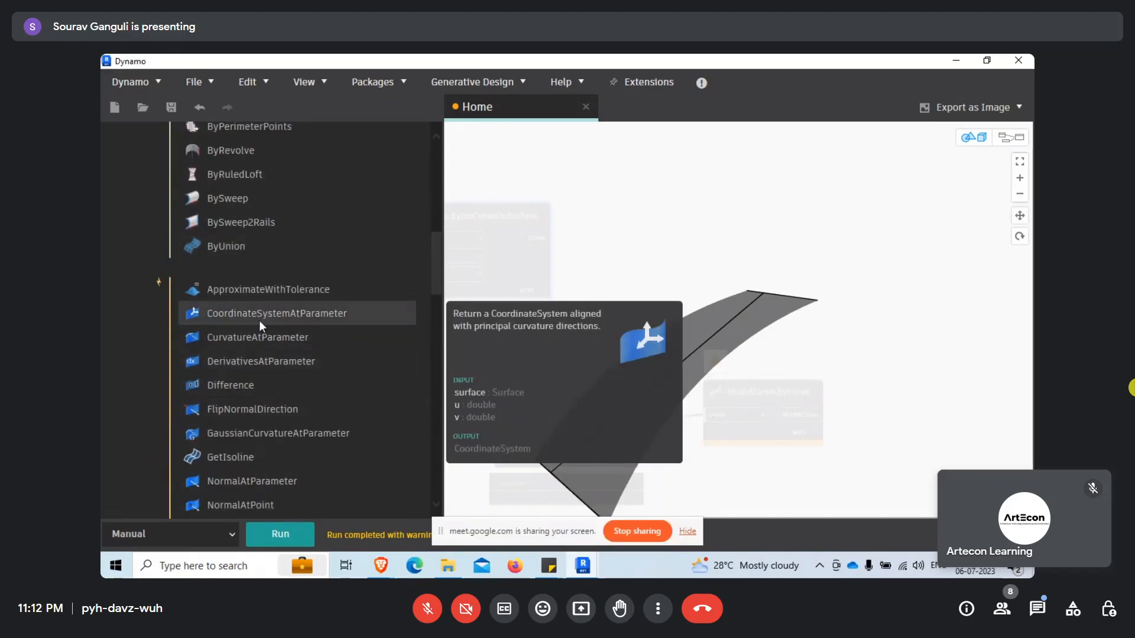
{"action": "scroll", "coordinate": [261, 414], "scroll_direction": "down", "scroll_amount": 2}
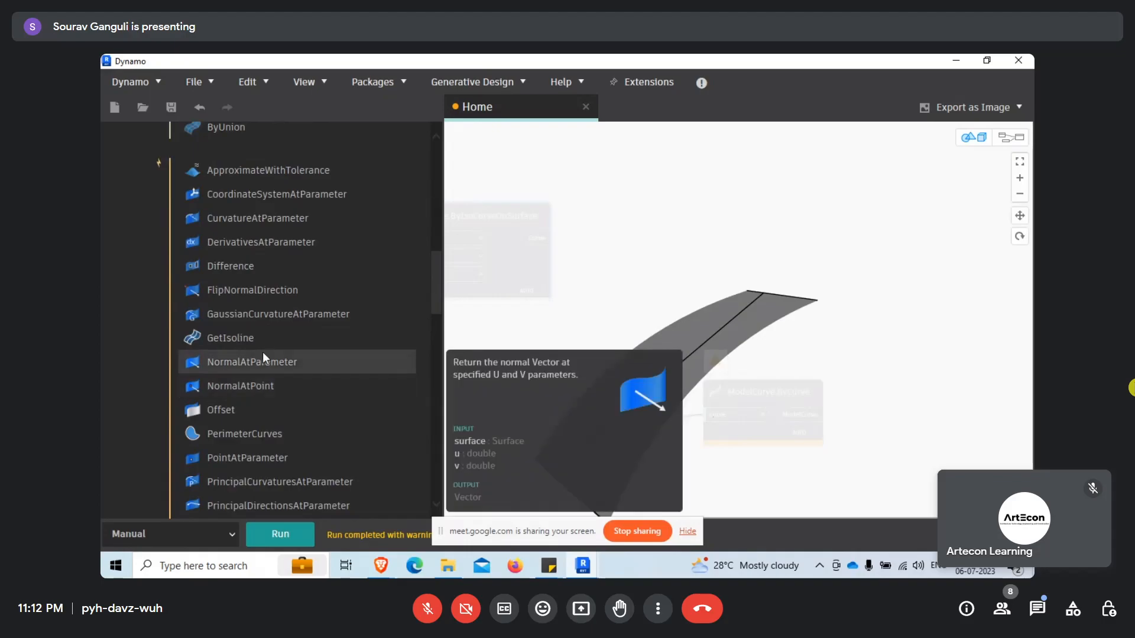
{"action": "mouse_move", "coordinate": [258, 339]}
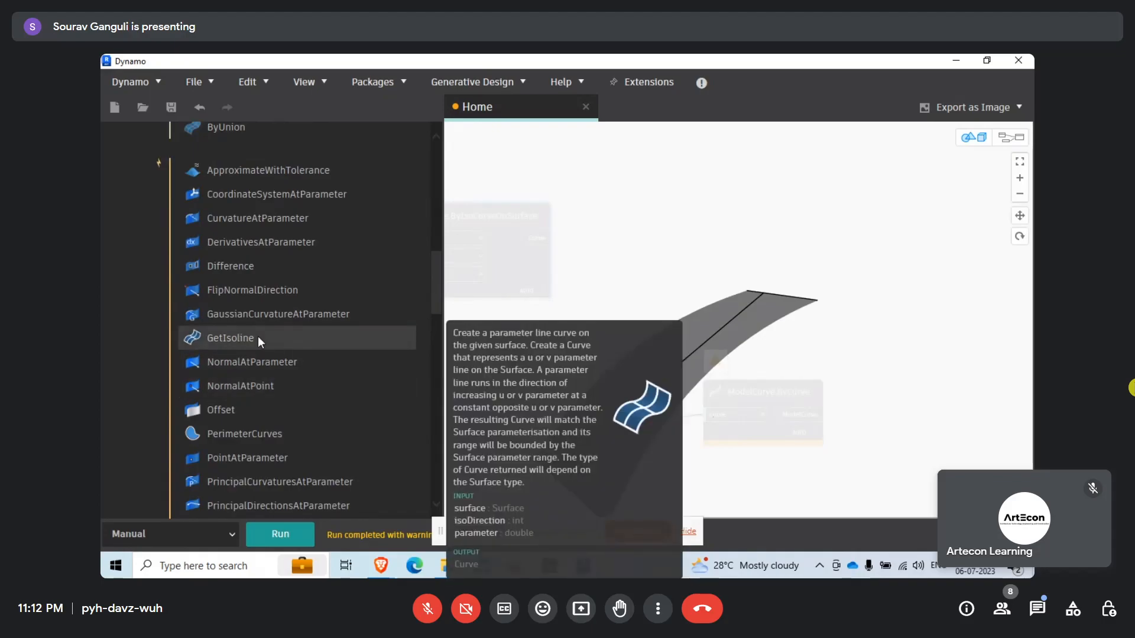
{"action": "left_click", "coordinate": [258, 338]}
Place the Surface.GetIsoline node between Select Face and Curve.ByIsoCurveOnSurface in the graph
{"action": "scroll", "coordinate": [733, 285], "scroll_direction": "up", "scroll_amount": 2}
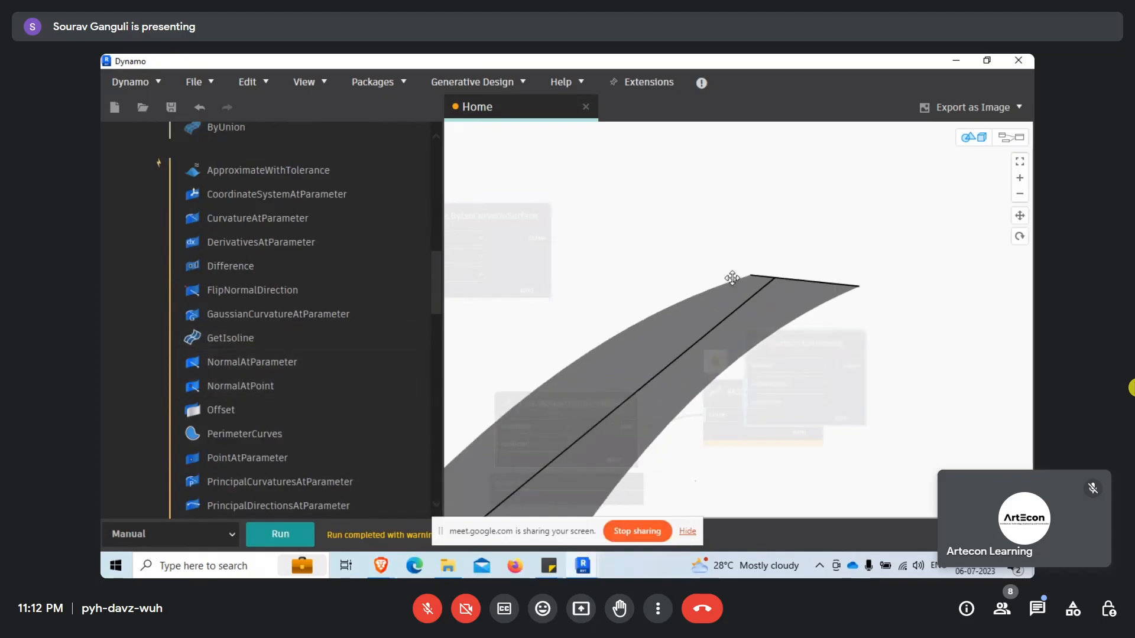
{"action": "right_click", "coordinate": [732, 284]}
{"action": "left_click", "coordinate": [782, 292]}
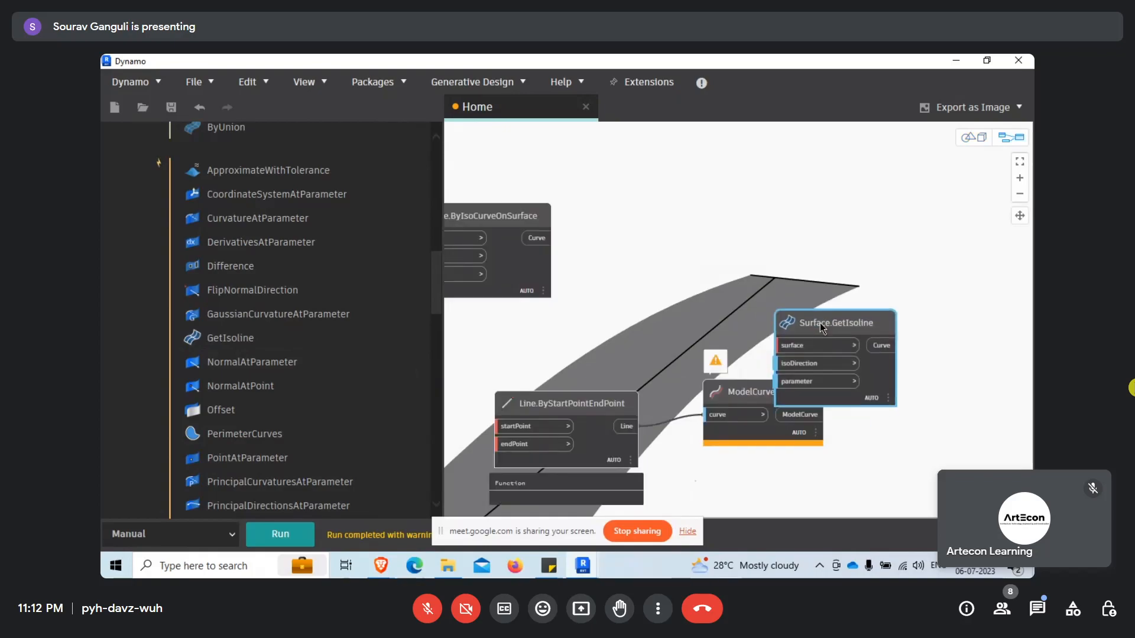
{"action": "scroll", "coordinate": [761, 314], "scroll_direction": "down", "scroll_amount": 2}
{"action": "scroll", "coordinate": [750, 308], "scroll_direction": "up", "scroll_amount": 3}
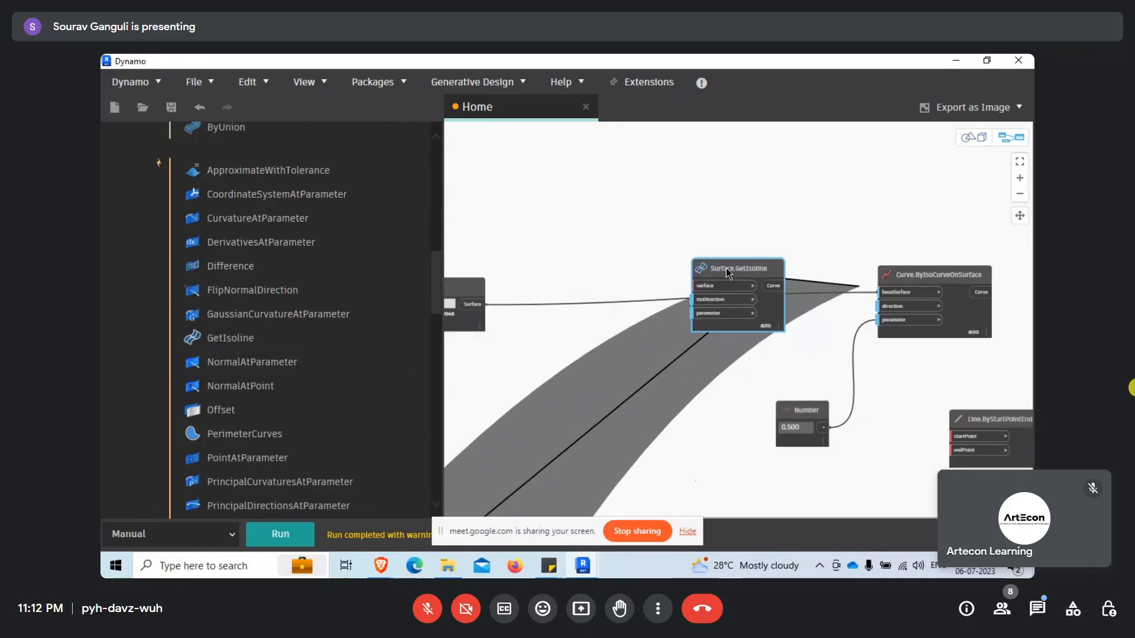
Connect the Select Face surface and the 0.5 Number to Surface.GetIsoline's surface and parameter inputs, and delete Curve.ByIsoCurveOnSurface
{"action": "left_click", "coordinate": [697, 286]}
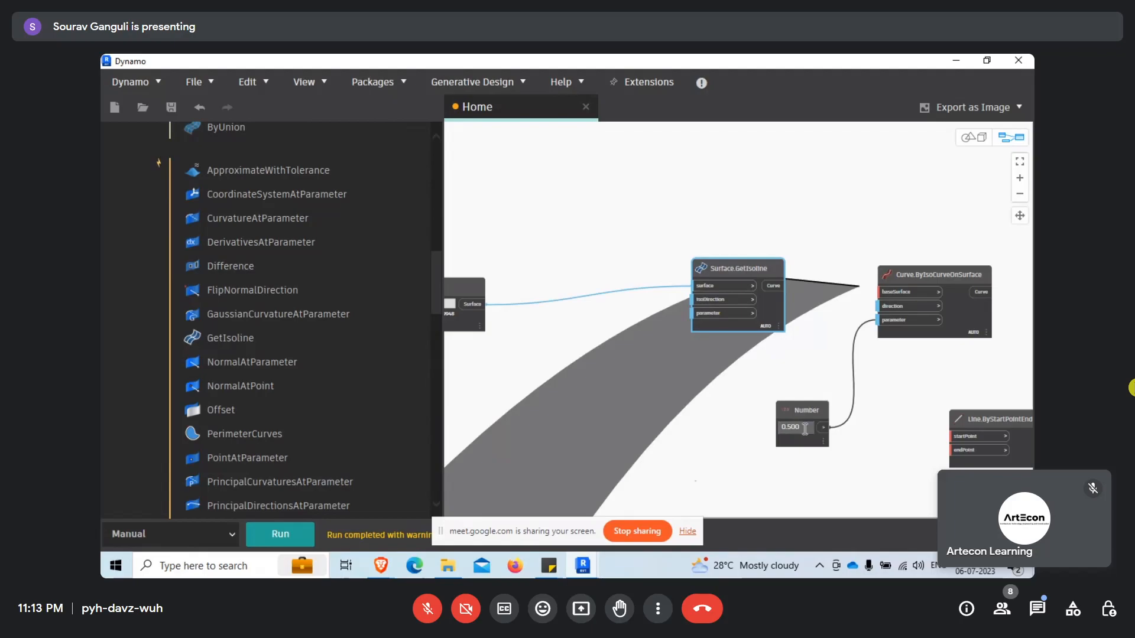
{"action": "left_click", "coordinate": [694, 313]}
{"action": "left_click", "coordinate": [900, 279]}
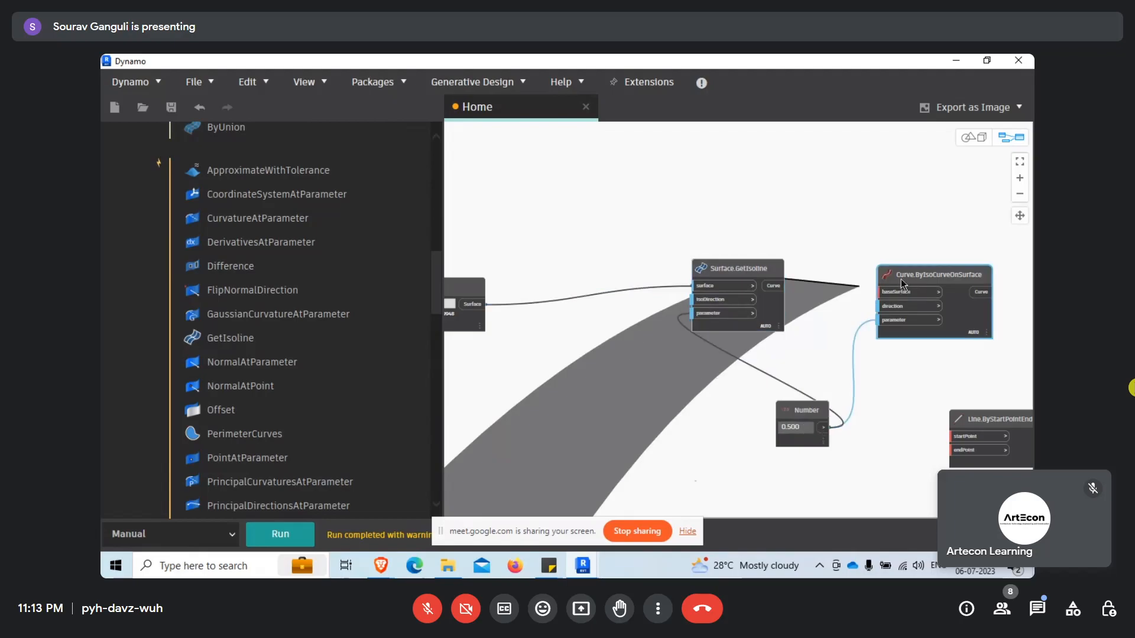
{"action": "key", "text": "Delete"}
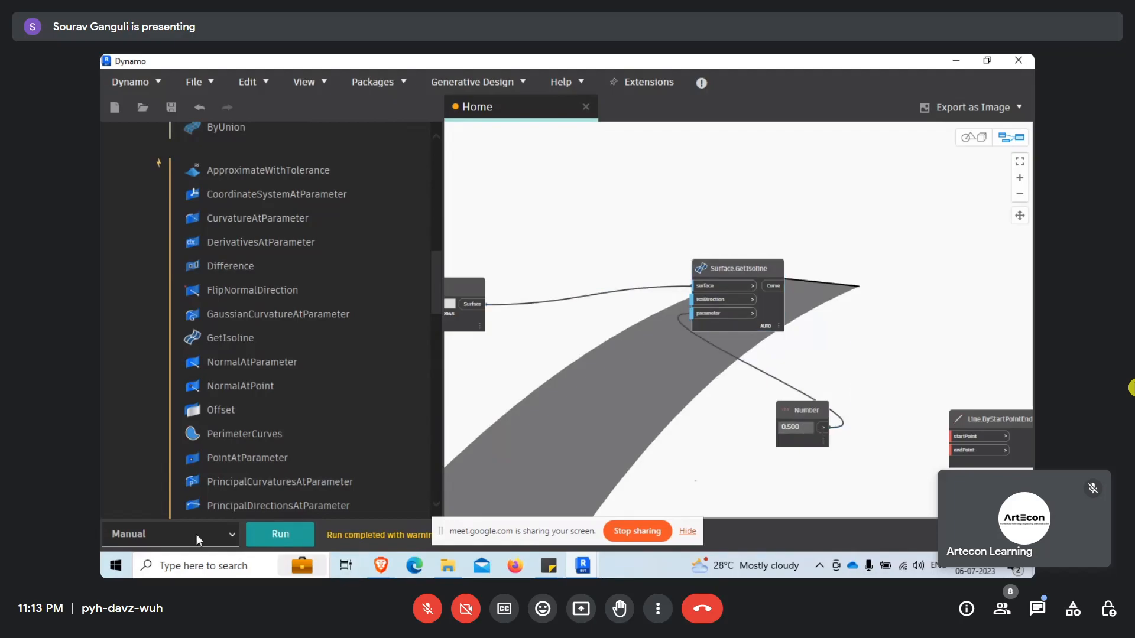
Run the graph and inspect the isoline on the floor surface from another angle in the 3D preview
{"action": "left_click", "coordinate": [271, 534]}
{"action": "middle_click_drag", "start_coordinate": [1004, 319], "coordinate": [722, 255]}
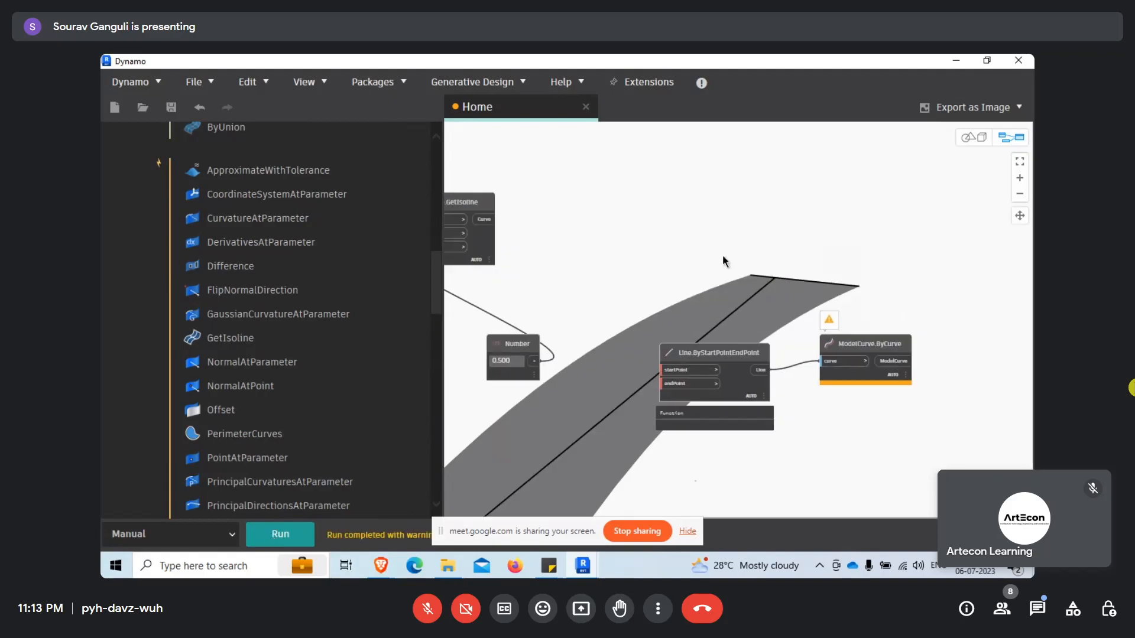
{"action": "right_click", "coordinate": [695, 248]}
{"action": "left_click", "coordinate": [756, 435]}
{"action": "scroll", "coordinate": [703, 336], "scroll_direction": "down", "scroll_amount": 4}
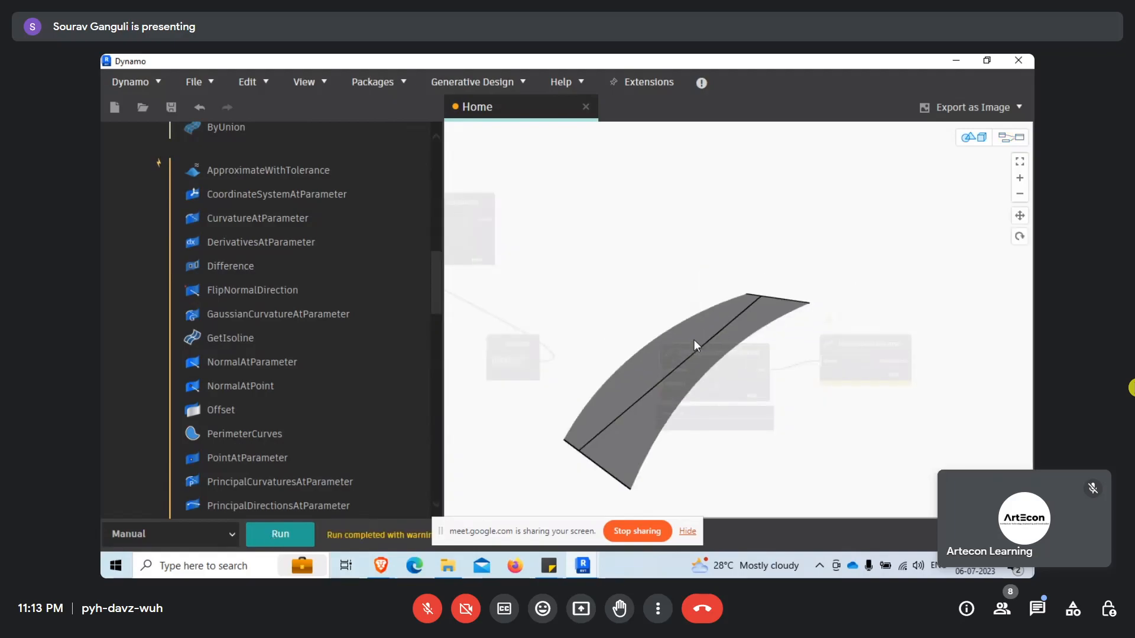
{"action": "right_click_drag", "start_coordinate": [630, 382], "coordinate": [685, 278]}
{"action": "left_click", "coordinate": [742, 289]}
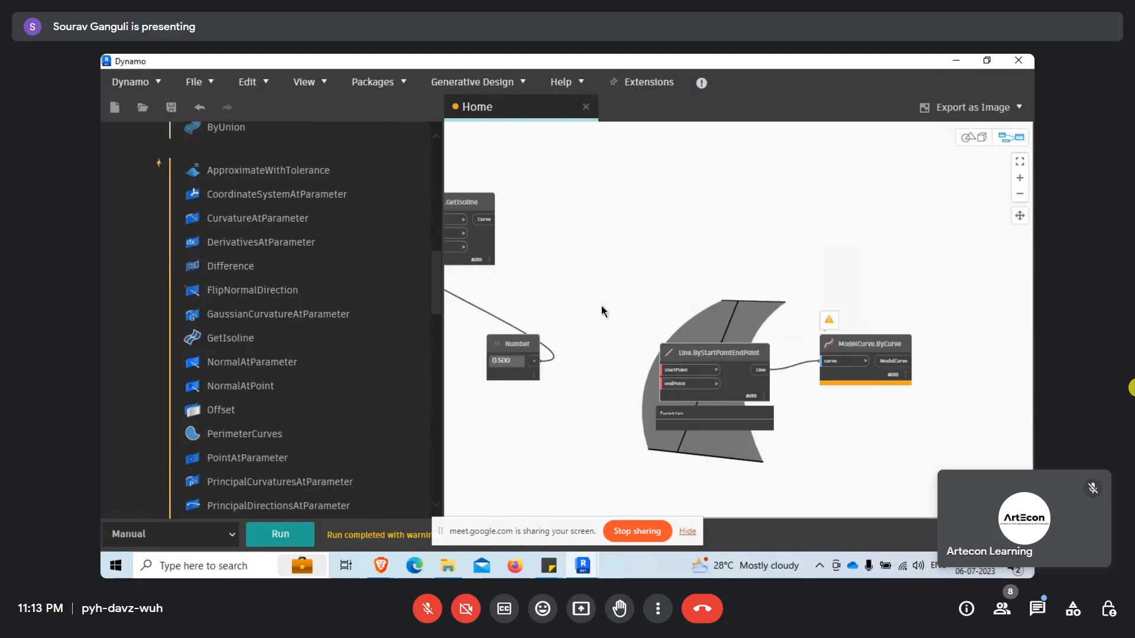
Look through the library's surface nodes and add a Surface.CurvatureAtParameter node to the graph
{"action": "scroll", "coordinate": [210, 488], "scroll_direction": "down", "scroll_amount": 1}
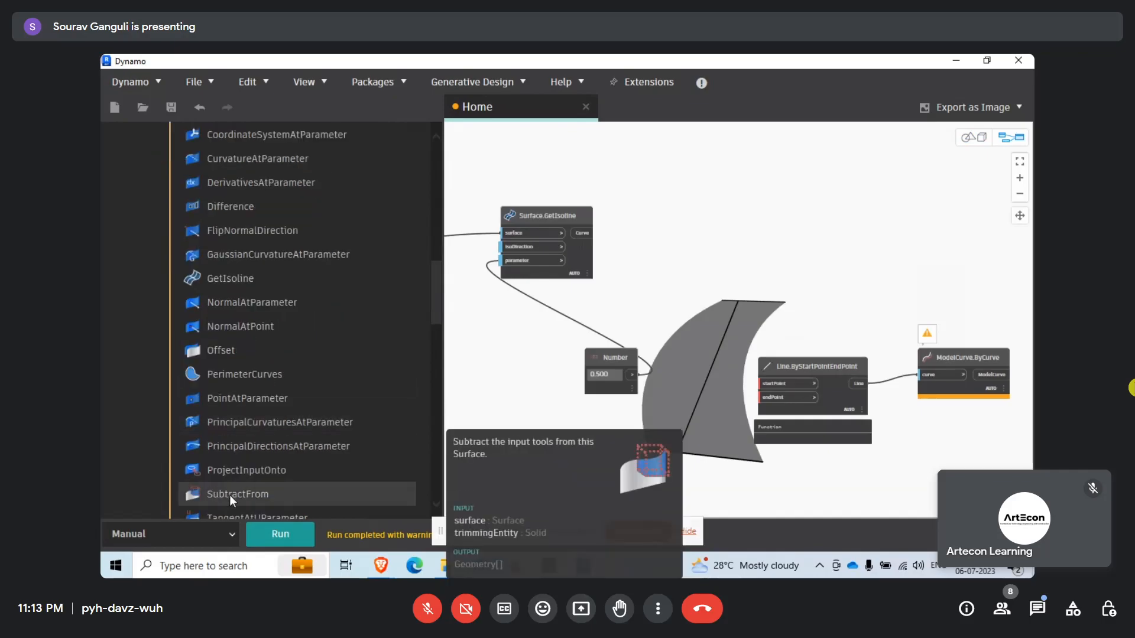
{"action": "scroll", "coordinate": [245, 484], "scroll_direction": "down", "scroll_amount": 5}
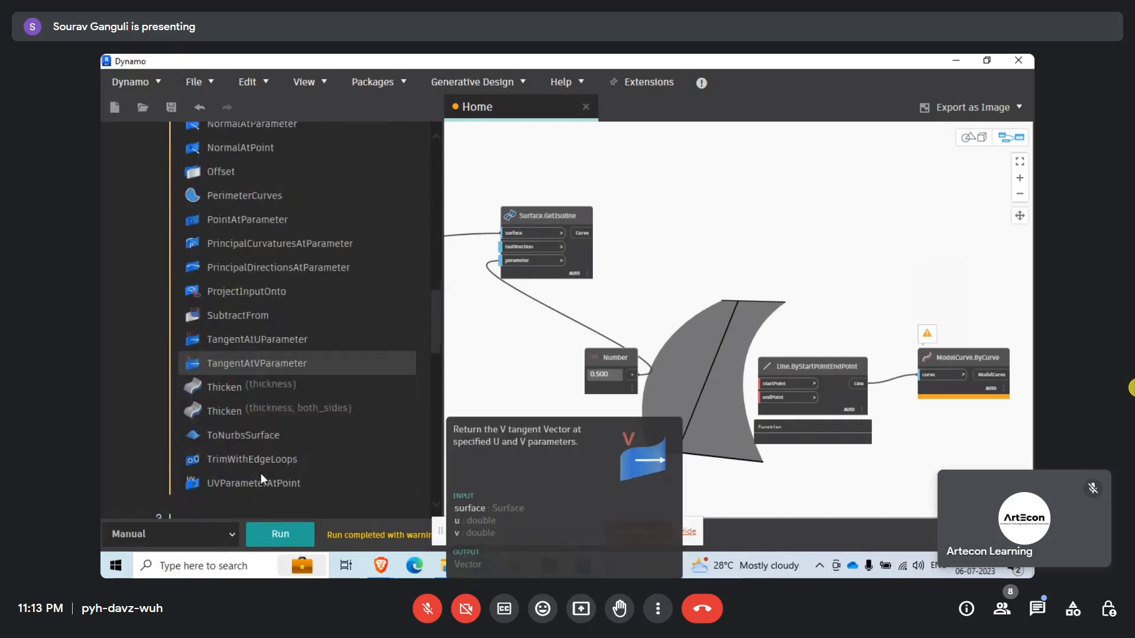
{"action": "scroll", "coordinate": [261, 478], "scroll_direction": "down", "scroll_amount": 4}
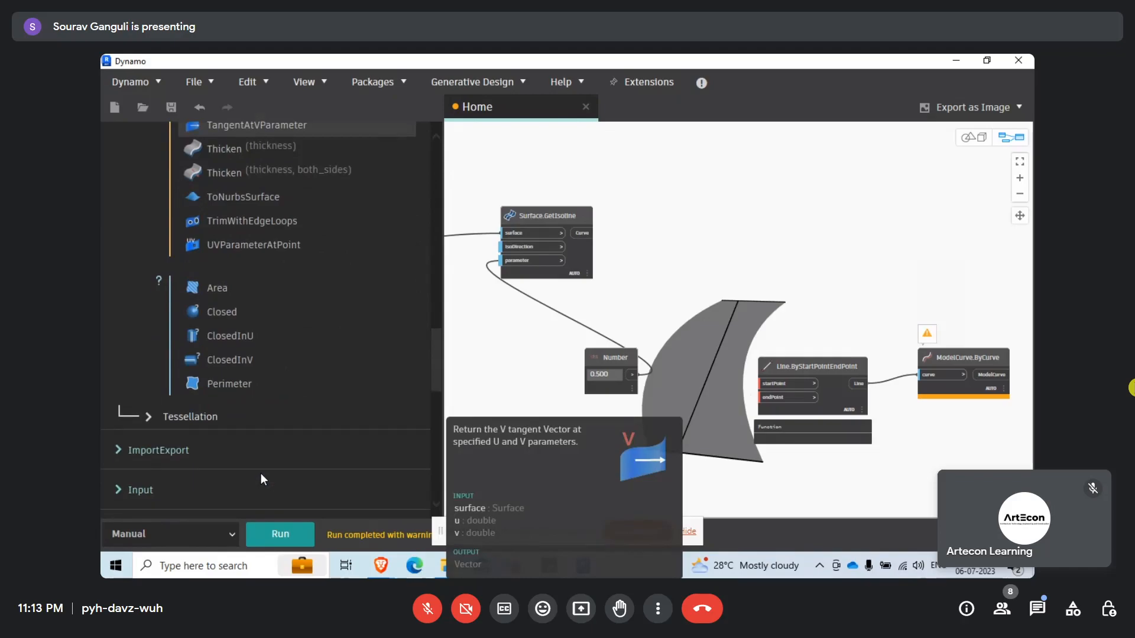
{"action": "scroll", "coordinate": [151, 419], "scroll_direction": "down", "scroll_amount": 5}
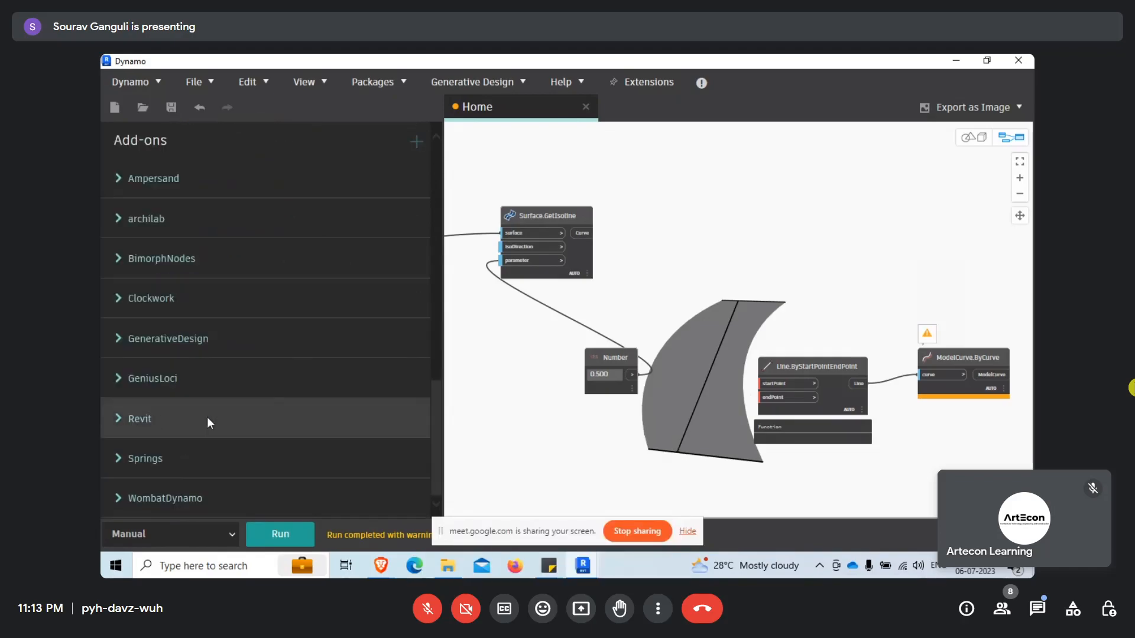
{"action": "scroll", "coordinate": [138, 291], "scroll_direction": "up", "scroll_amount": 3}
{"action": "scroll", "coordinate": [137, 287], "scroll_direction": "up", "scroll_amount": 10}
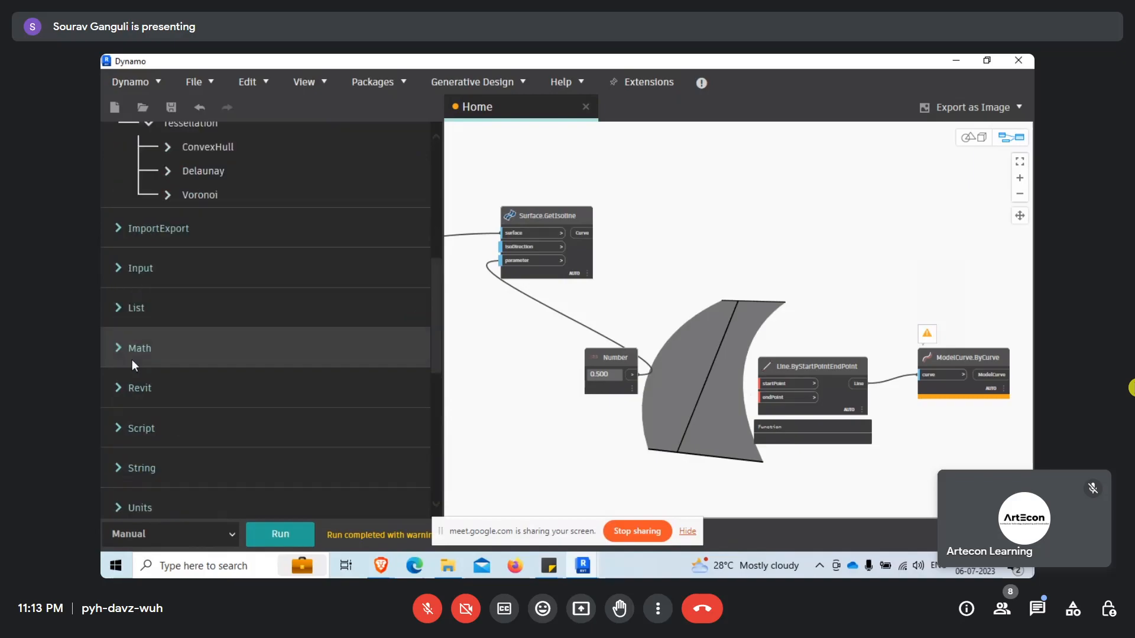
{"action": "left_click", "coordinate": [149, 336]}
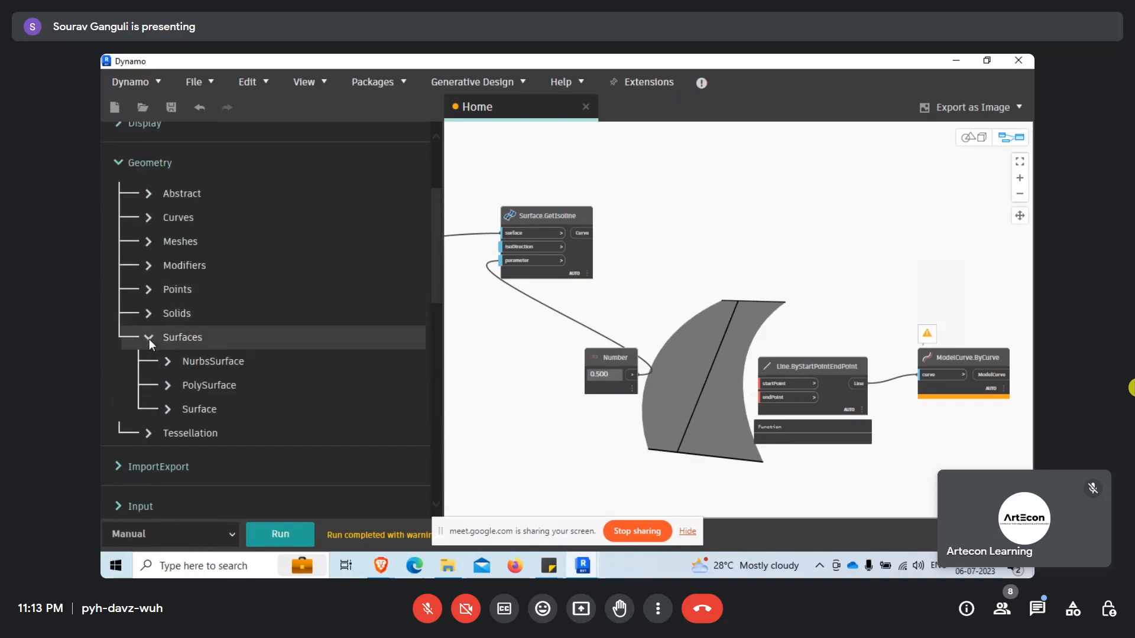
{"action": "left_click", "coordinate": [167, 410]}
{"action": "scroll", "coordinate": [207, 388], "scroll_direction": "down", "scroll_amount": 6}
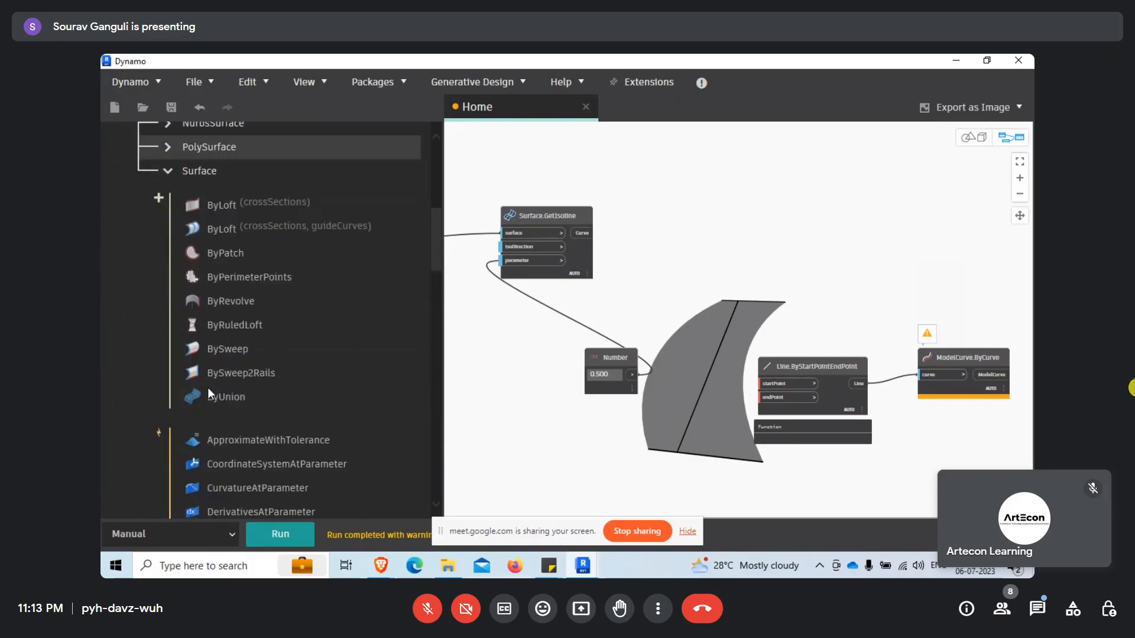
{"action": "scroll", "coordinate": [253, 385], "scroll_direction": "down", "scroll_amount": 5}
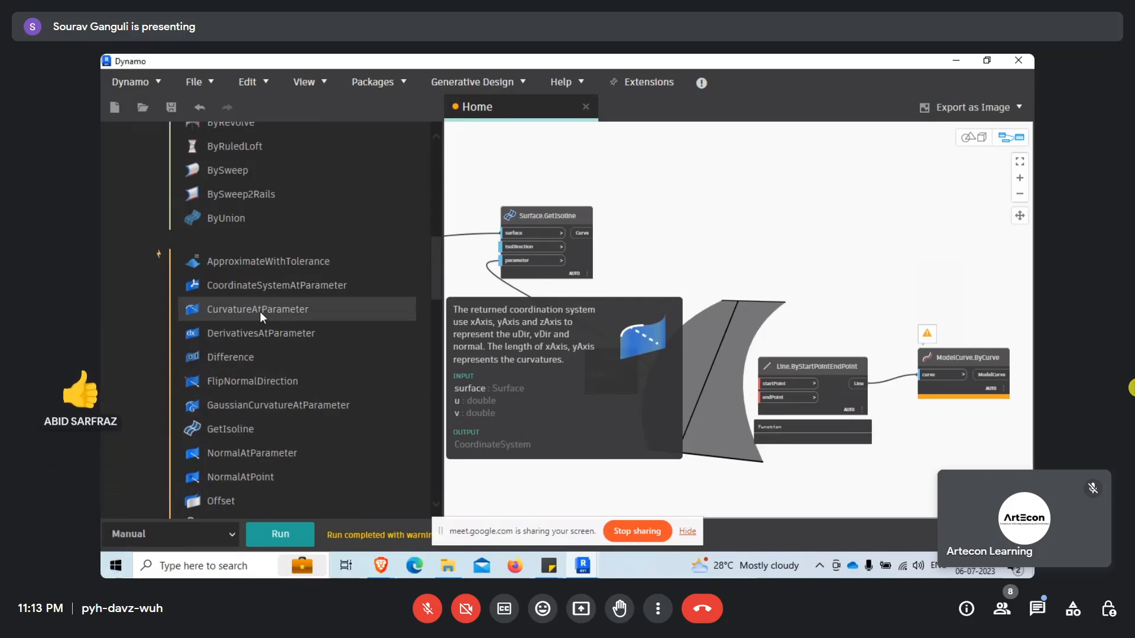
{"action": "left_click", "coordinate": [260, 311]}
Place Surface.CurvatureAtParameter below the wire from Select Face to Surface.GetIsoline and connect Select Face's Surface output to its surface input
{"action": "left_click_drag", "start_coordinate": [812, 365], "coordinate": [718, 321]}
{"action": "scroll", "coordinate": [843, 337], "scroll_direction": "down", "scroll_amount": 5}
{"action": "scroll", "coordinate": [718, 321], "scroll_direction": "up", "scroll_amount": 4}
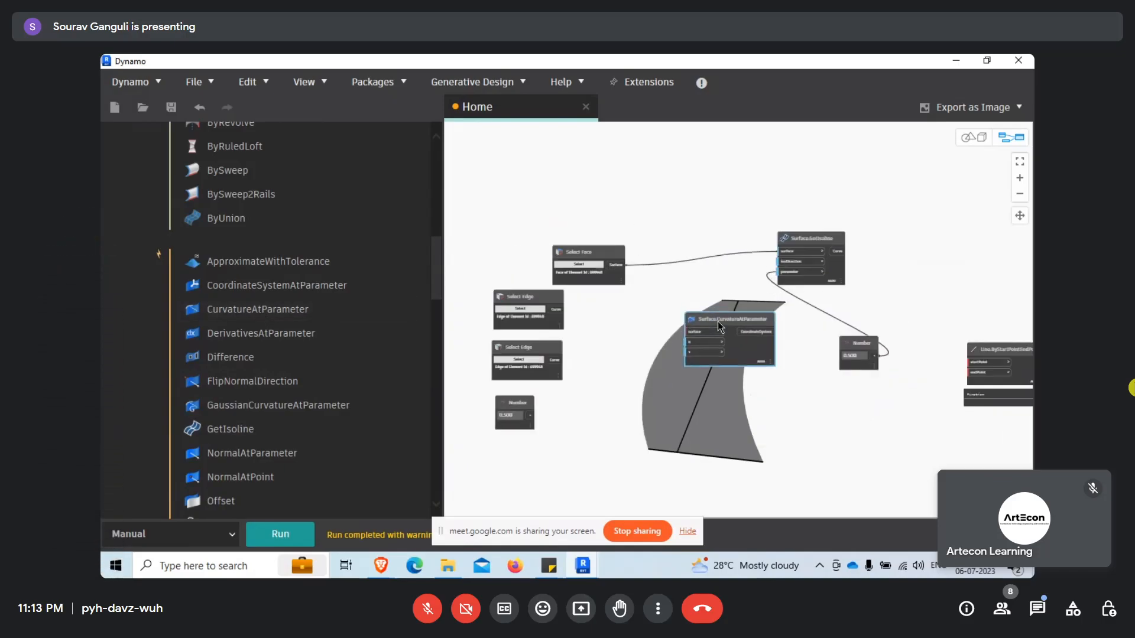
{"action": "scroll", "coordinate": [678, 284], "scroll_direction": "up", "scroll_amount": 3}
{"action": "mouse_move", "coordinate": [594, 254]}
{"action": "left_mouse_down"}
{"action": "mouse_move", "coordinate": [643, 291]}
{"action": "mouse_move", "coordinate": [696, 360]}
{"action": "left_mouse_up"}
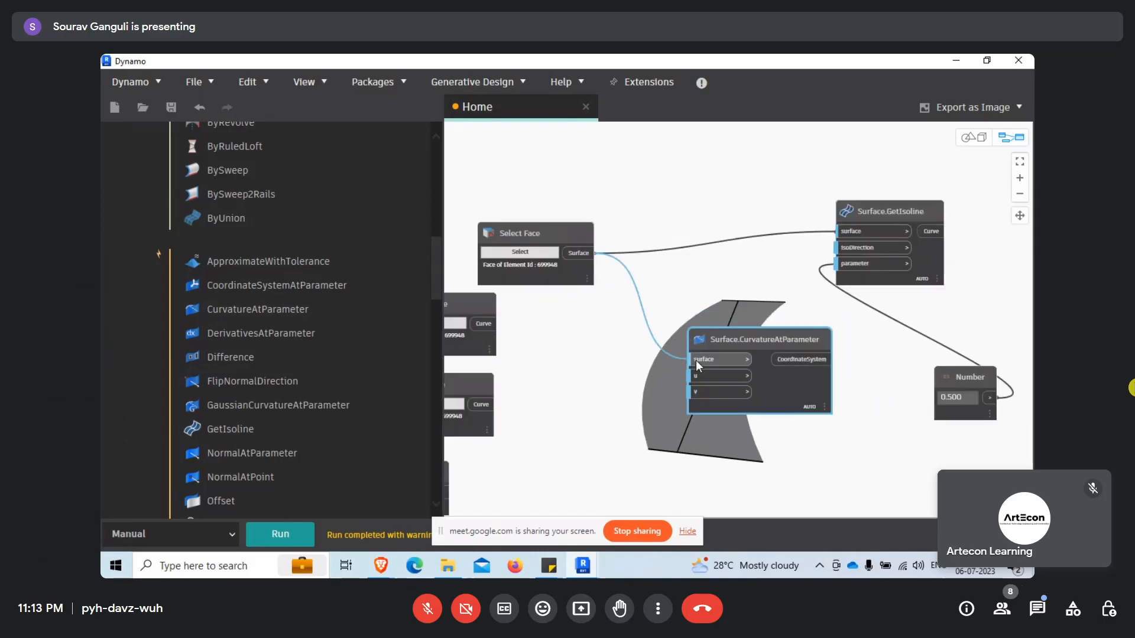
Connect the 0.5 Number to the u and v inputs of Surface.CurvatureAtParameter, move that node off the surface preview, and run the graph
{"action": "left_click_drag", "start_coordinate": [945, 367], "coordinate": [690, 376]}
{"action": "left_click_drag", "start_coordinate": [556, 471], "coordinate": [691, 391]}
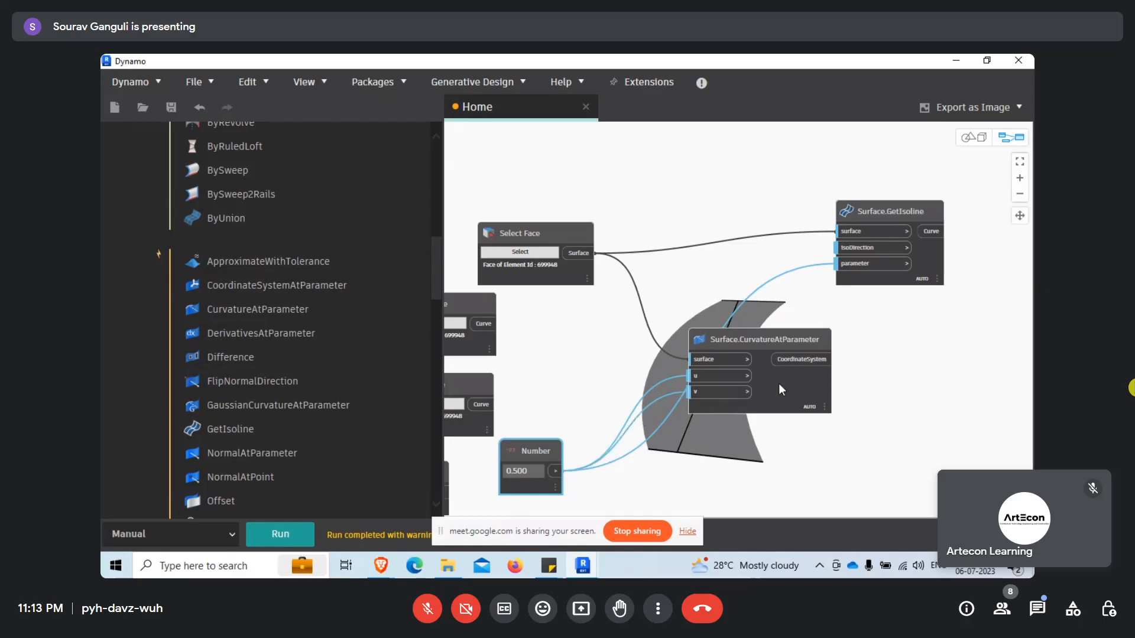
{"action": "left_click_drag", "start_coordinate": [779, 383], "coordinate": [832, 436]}
{"action": "left_click", "coordinate": [280, 534]}
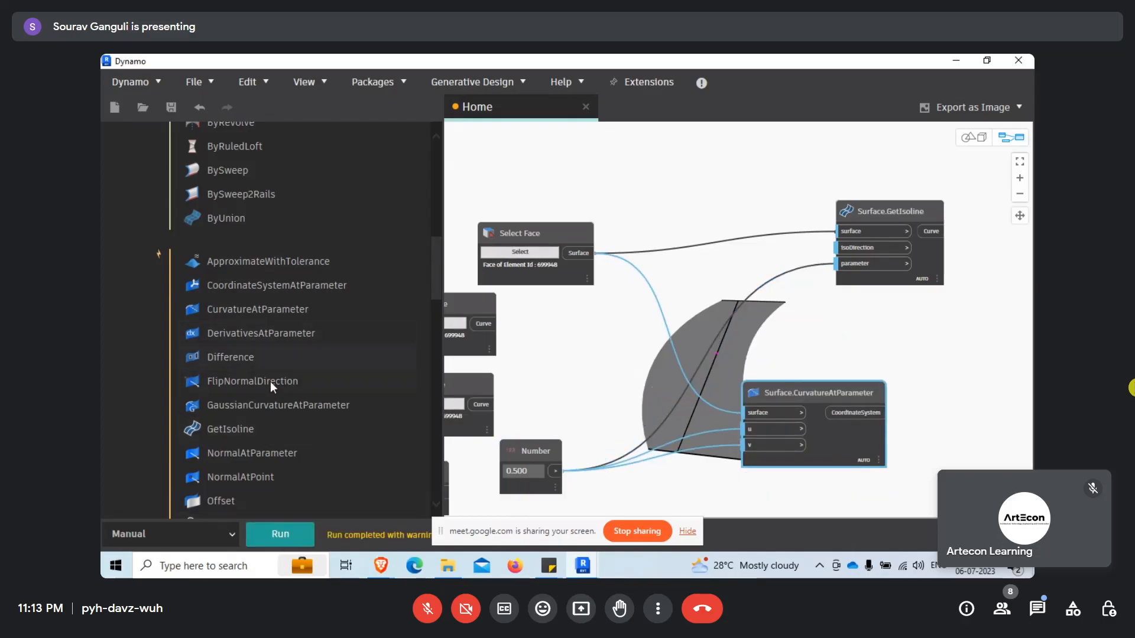
{"action": "left_click", "coordinate": [267, 434]}
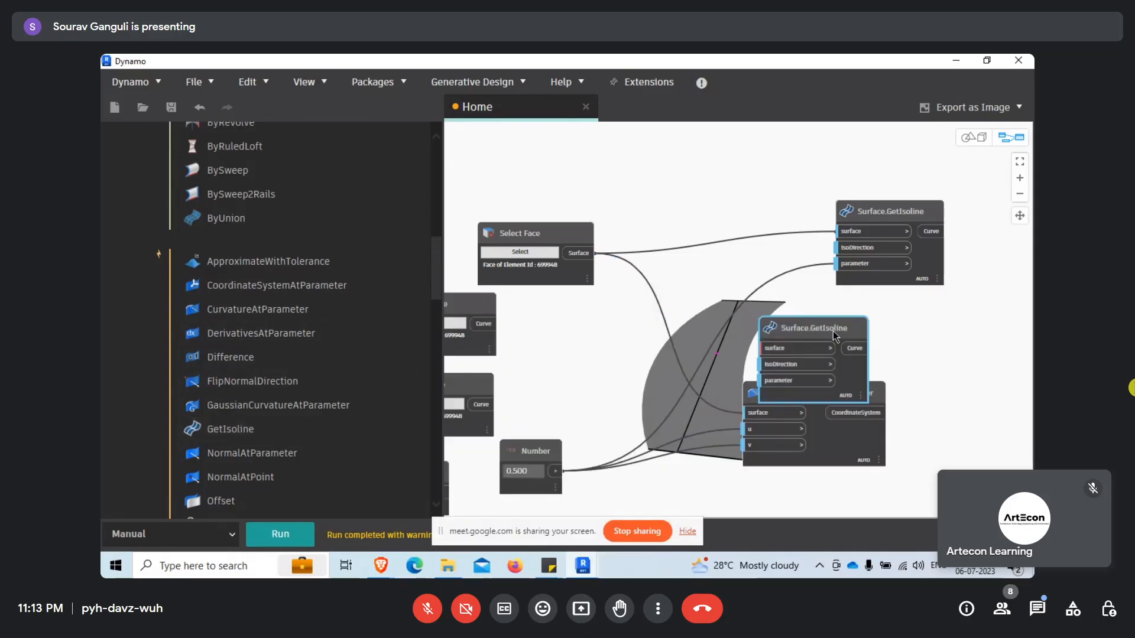
{"action": "left_click_drag", "start_coordinate": [832, 331], "coordinate": [828, 311]}
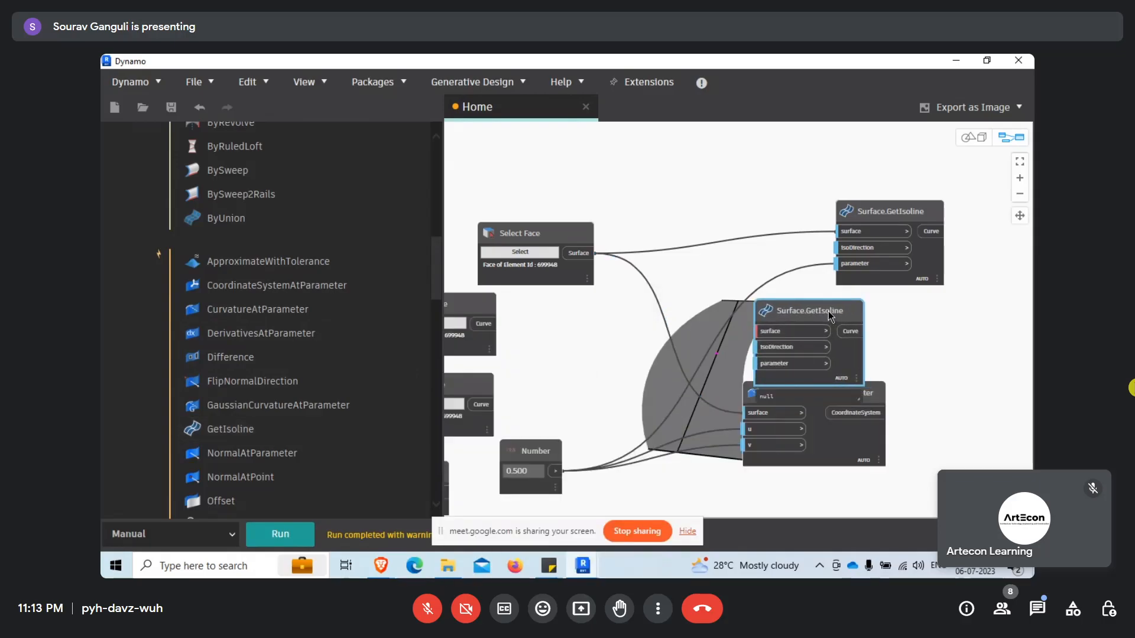
{"action": "key", "text": "Delete"}
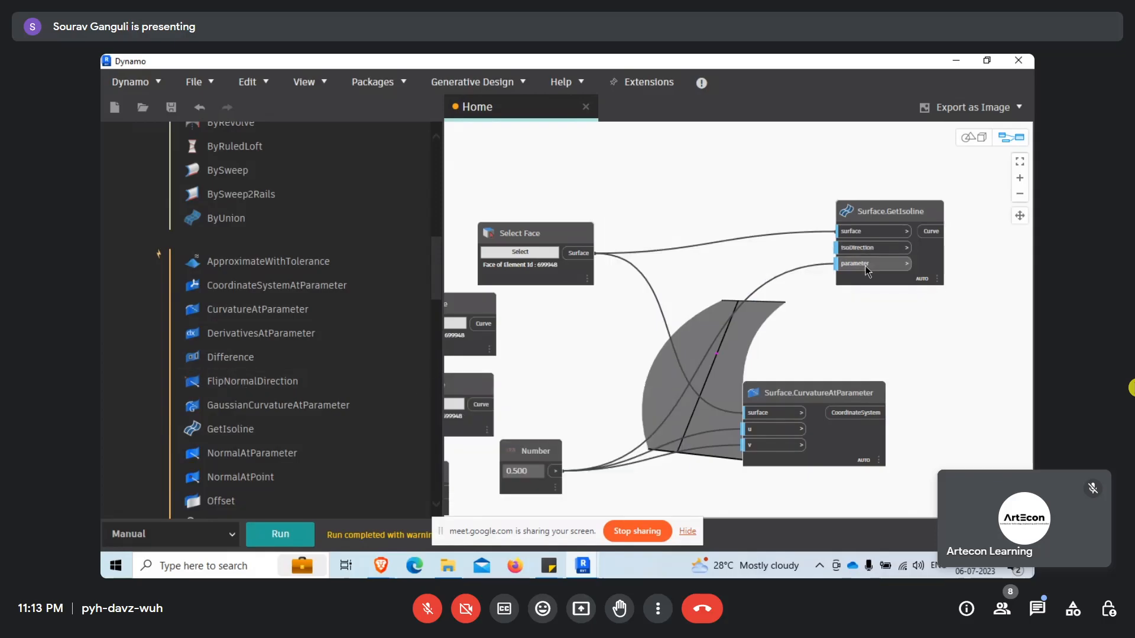
Try the 0.5 Number as Surface.GetIsoline's isoDirection value in a graph run and disconnect it again
{"action": "mouse_move", "coordinate": [858, 252]}
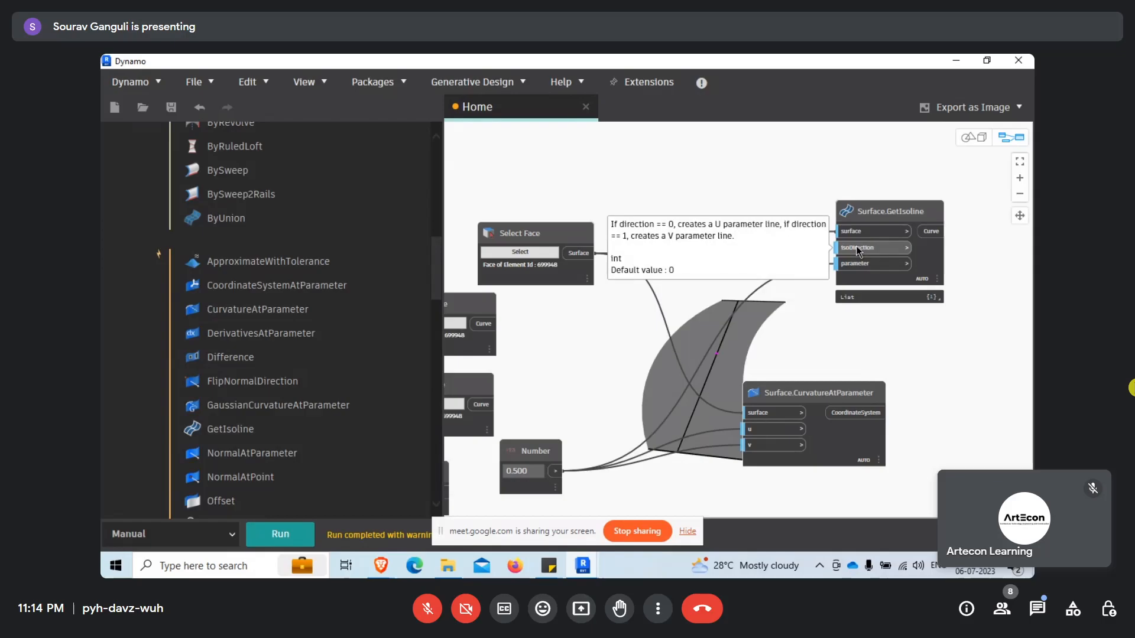
{"action": "mouse_move", "coordinate": [858, 251]}
{"action": "left_mouse_down"}
{"action": "mouse_move", "coordinate": [826, 230]}
{"action": "mouse_move", "coordinate": [838, 248]}
{"action": "left_mouse_up"}
{"action": "left_click", "coordinate": [309, 534]}
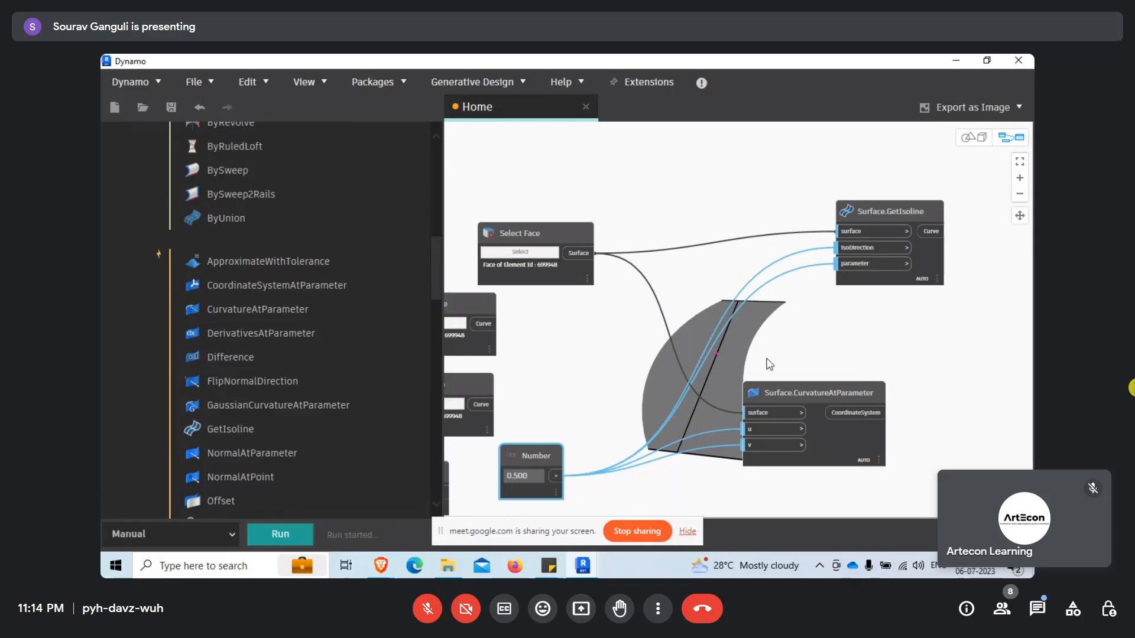
{"action": "left_click_drag", "start_coordinate": [847, 240], "coordinate": [718, 277]}
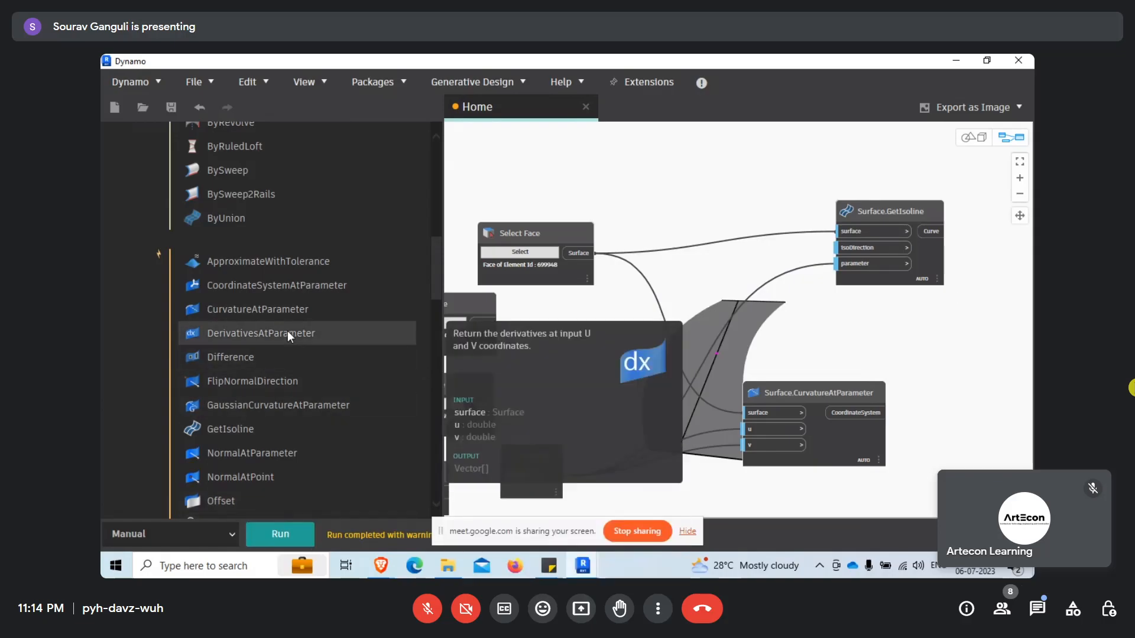
Review the graph from the Select Face, Select Edge and Number nodes to the line and model curve nodes
{"action": "middle_click_drag", "start_coordinate": [821, 298], "coordinate": [399, 151]}
{"action": "right_click", "coordinate": [796, 385]}
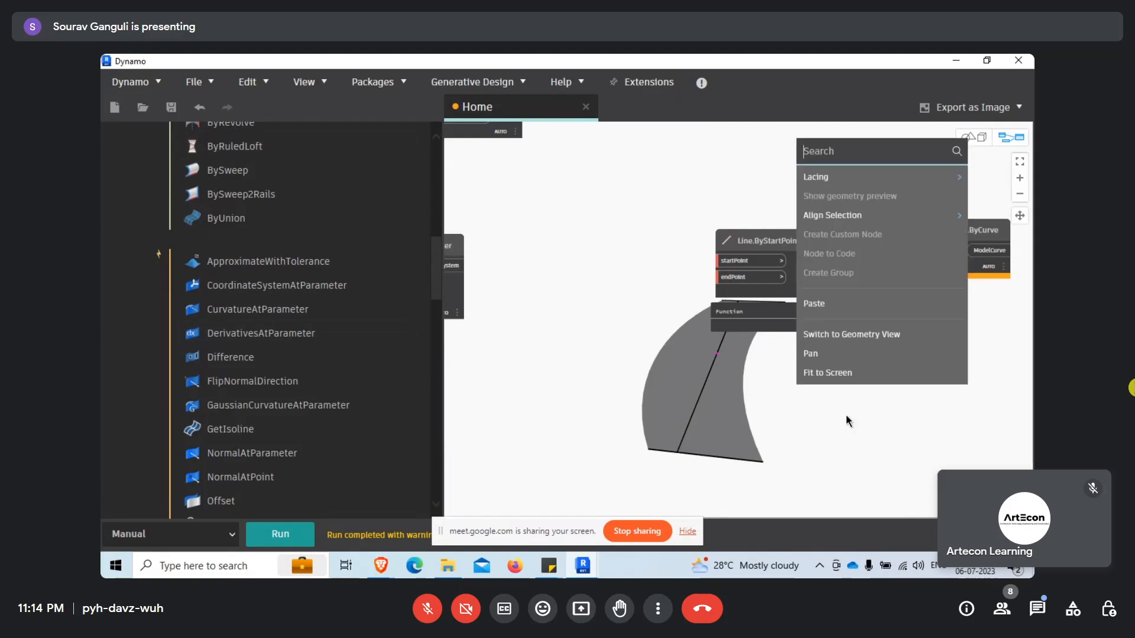
{"action": "left_click", "coordinate": [689, 413]}
{"action": "scroll", "coordinate": [738, 353], "scroll_direction": "down", "scroll_amount": 5}
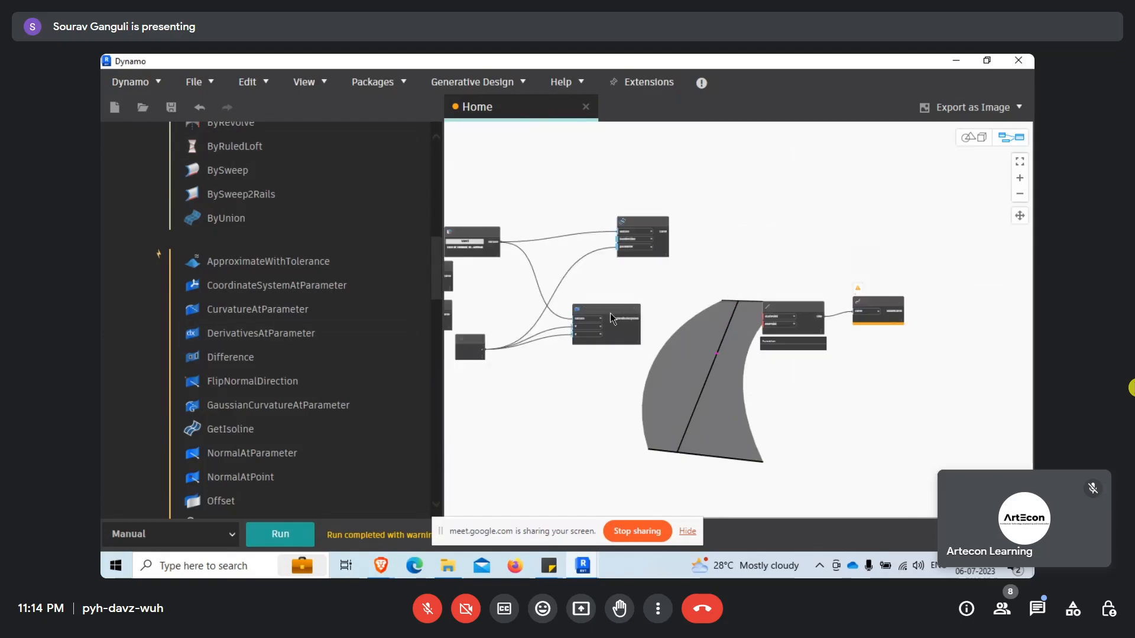
{"action": "scroll", "coordinate": [611, 314], "scroll_direction": "up", "scroll_amount": 5}
{"action": "scroll", "coordinate": [613, 313], "scroll_direction": "down", "scroll_amount": 4}
{"action": "middle_click_drag", "start_coordinate": [612, 314], "coordinate": [662, 290]}
{"action": "middle_click_drag", "start_coordinate": [520, 280], "coordinate": [557, 290]}
{"action": "scroll", "coordinate": [557, 292], "scroll_direction": "up", "scroll_amount": 1}
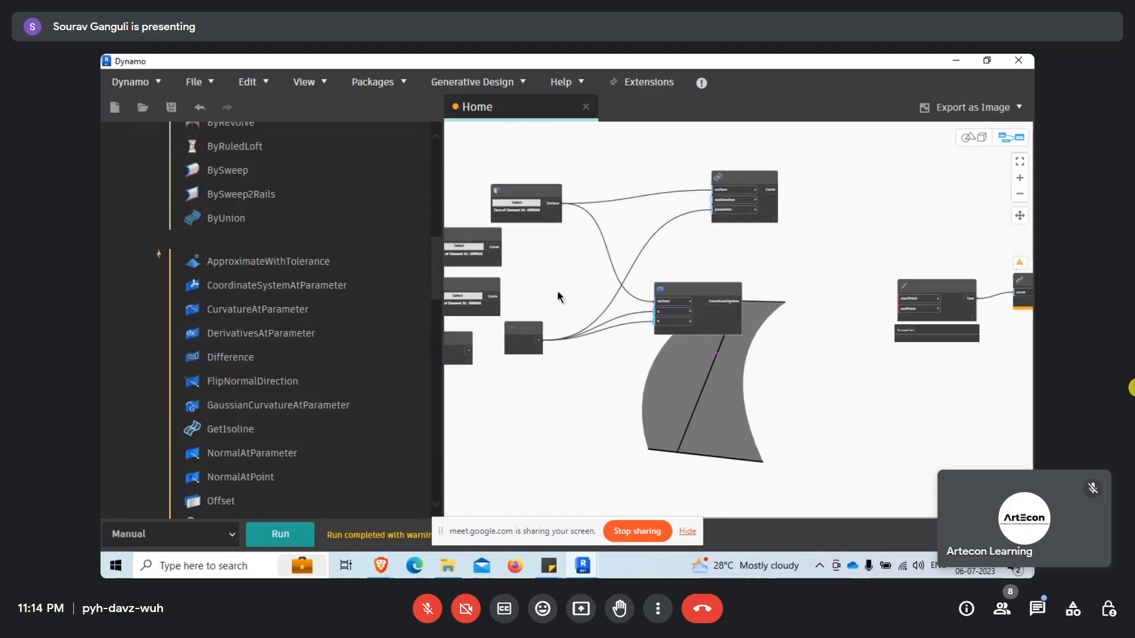
{"action": "scroll", "coordinate": [558, 293], "scroll_direction": "up", "scroll_amount": 2}
{"action": "middle_click_drag", "start_coordinate": [495, 258], "coordinate": [522, 269]}
{"action": "left_click", "coordinate": [502, 243]}
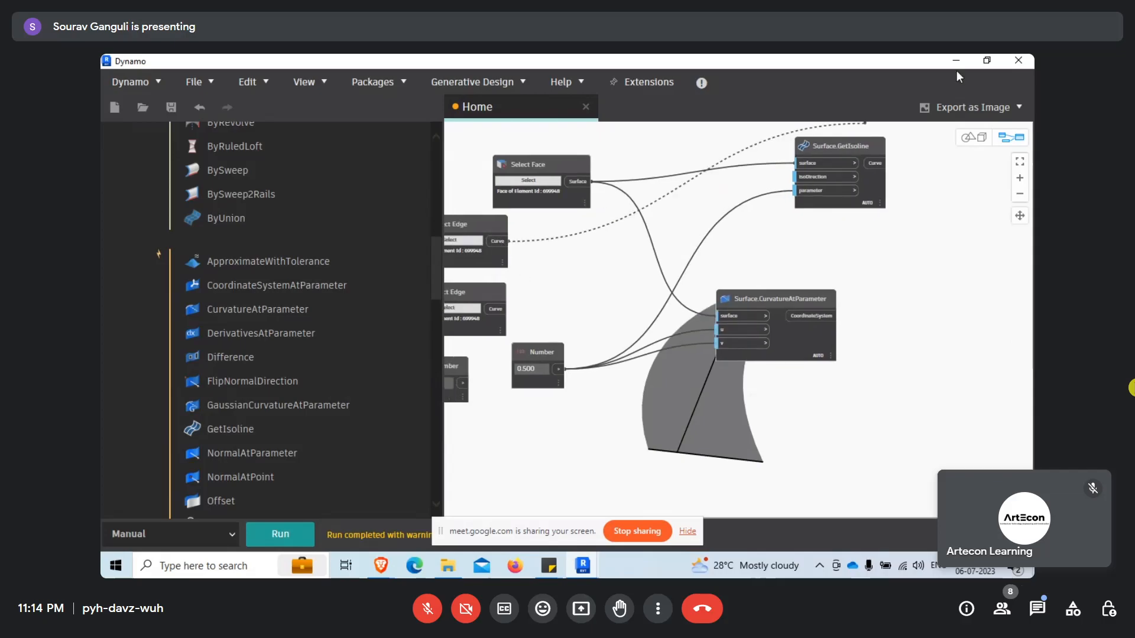
{"action": "left_click", "coordinate": [742, 220]}
{"action": "scroll", "coordinate": [702, 247], "scroll_direction": "down", "scroll_amount": 5}
{"action": "middle_click_drag", "start_coordinate": [702, 247], "coordinate": [773, 300]}
{"action": "scroll", "coordinate": [658, 338], "scroll_direction": "up", "scroll_amount": 4}
{"action": "scroll", "coordinate": [658, 338], "scroll_direction": "up", "scroll_amount": 2}
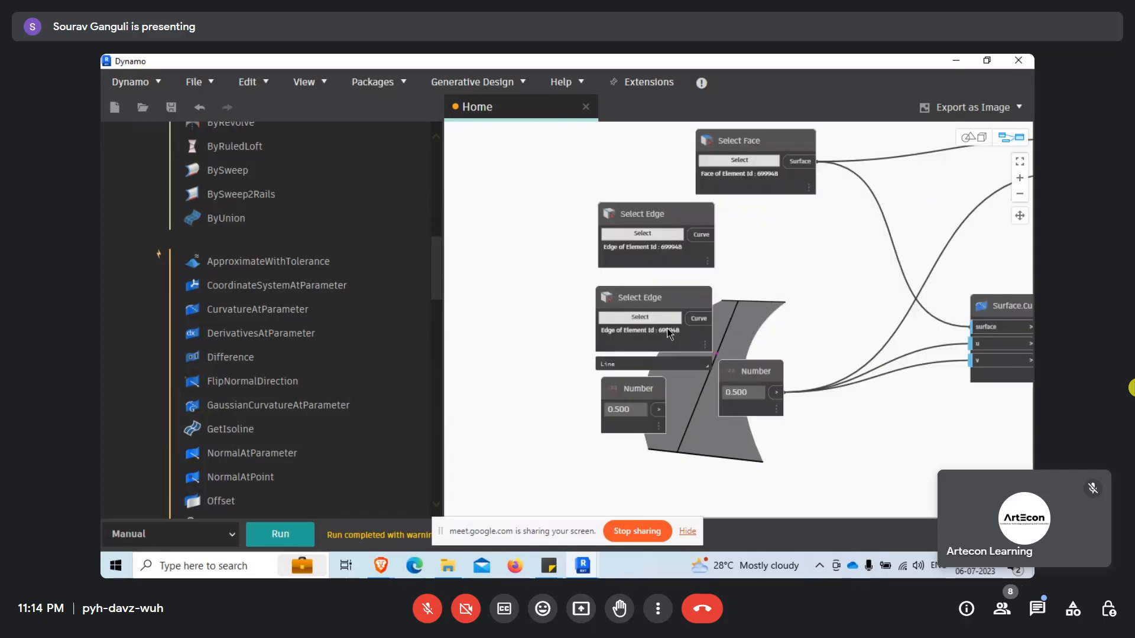
Switch to Revit to examine the curved floor in the 3D view, and return to the Dynamo graph
{"action": "left_click", "coordinate": [956, 60]}
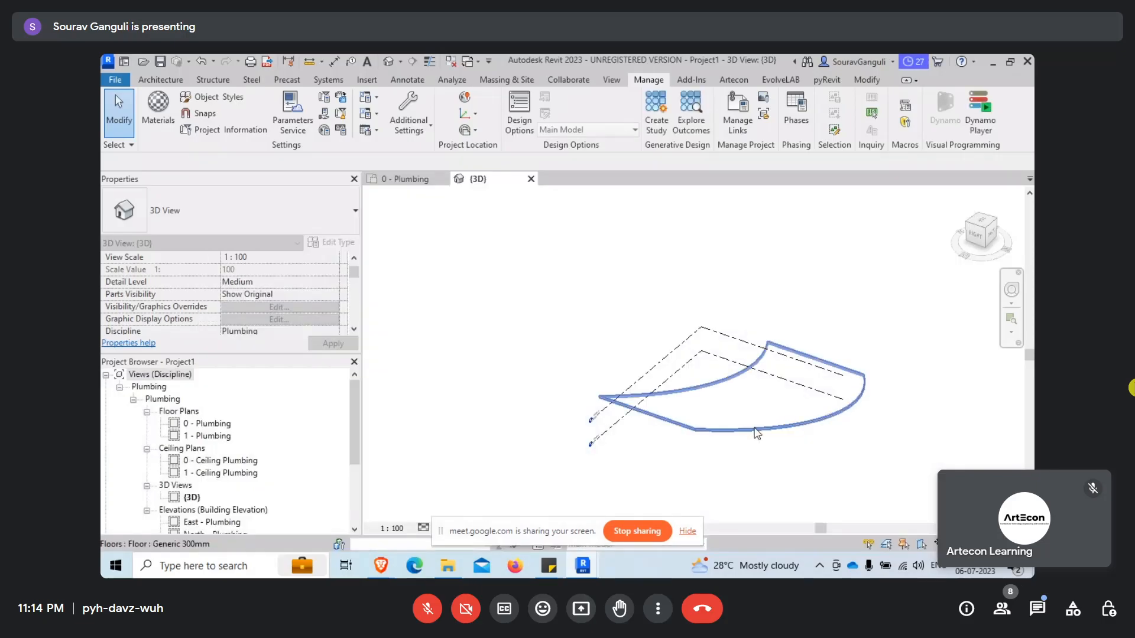
{"action": "mouse_move", "coordinate": [568, 571]}
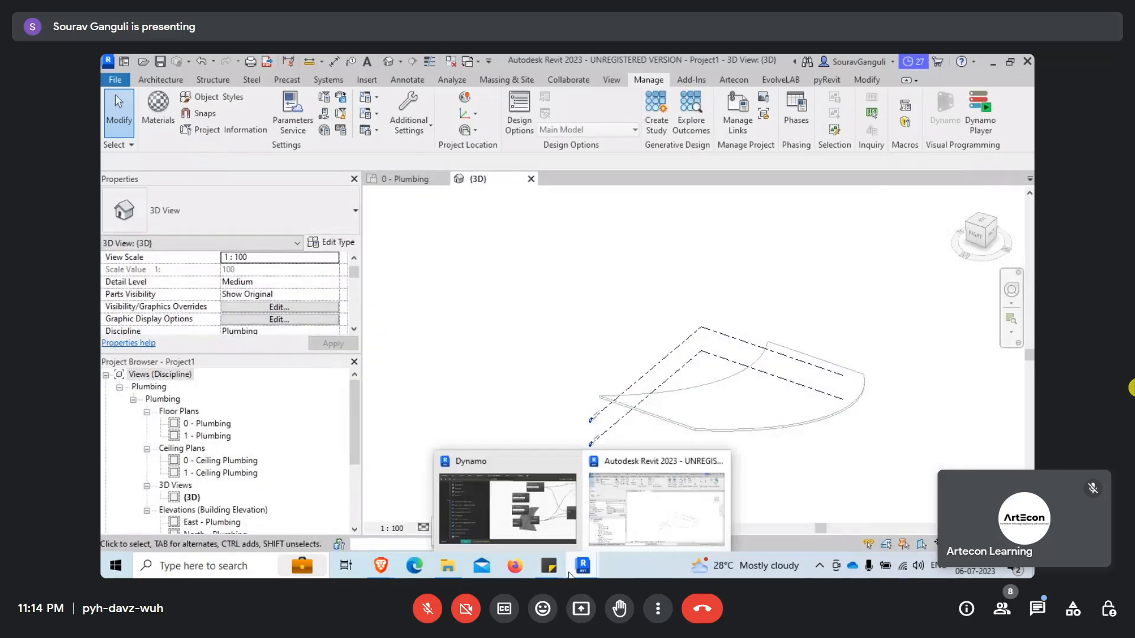
{"action": "left_click", "coordinate": [560, 527]}
{"action": "middle_click_drag", "start_coordinate": [755, 328], "coordinate": [633, 332]}
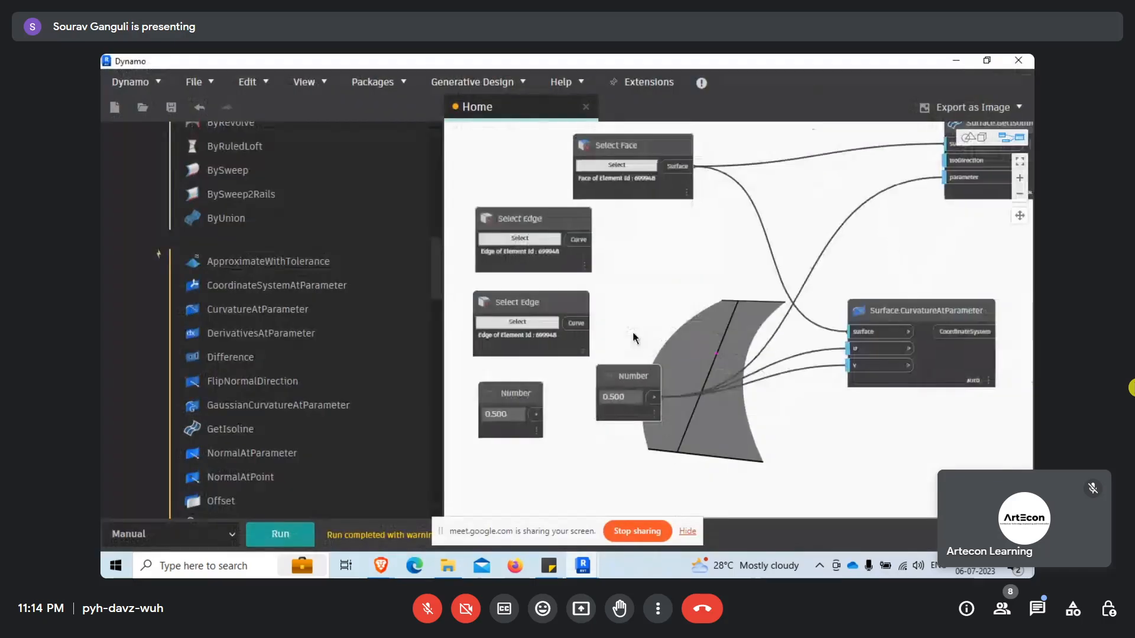
Find "offset" in the library, add a Curve.Offset node, and connect the upper Select Edge's Curve output to its curve input
{"action": "scroll", "coordinate": [239, 172], "scroll_direction": "up", "scroll_amount": 10}
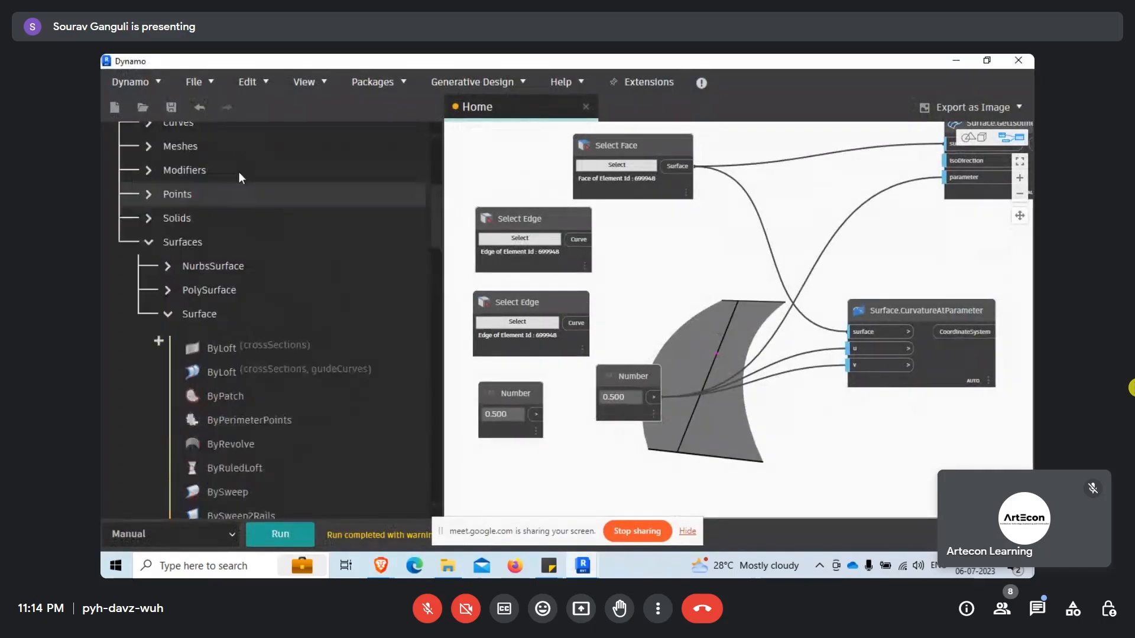
{"action": "type", "text": "o"}
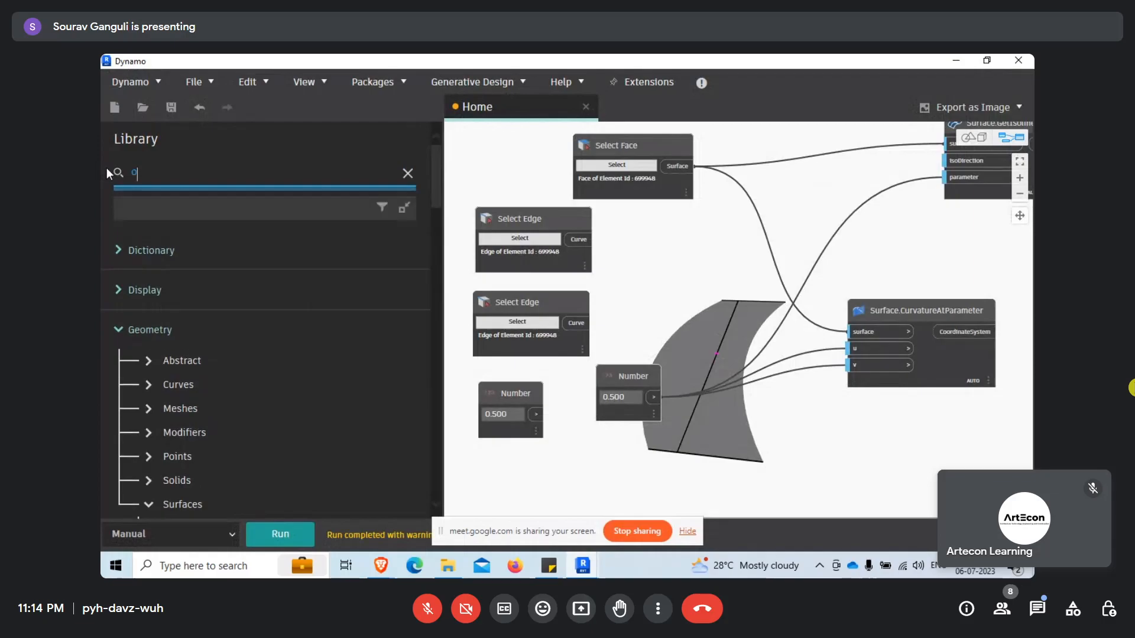
{"action": "type", "text": "ffset"}
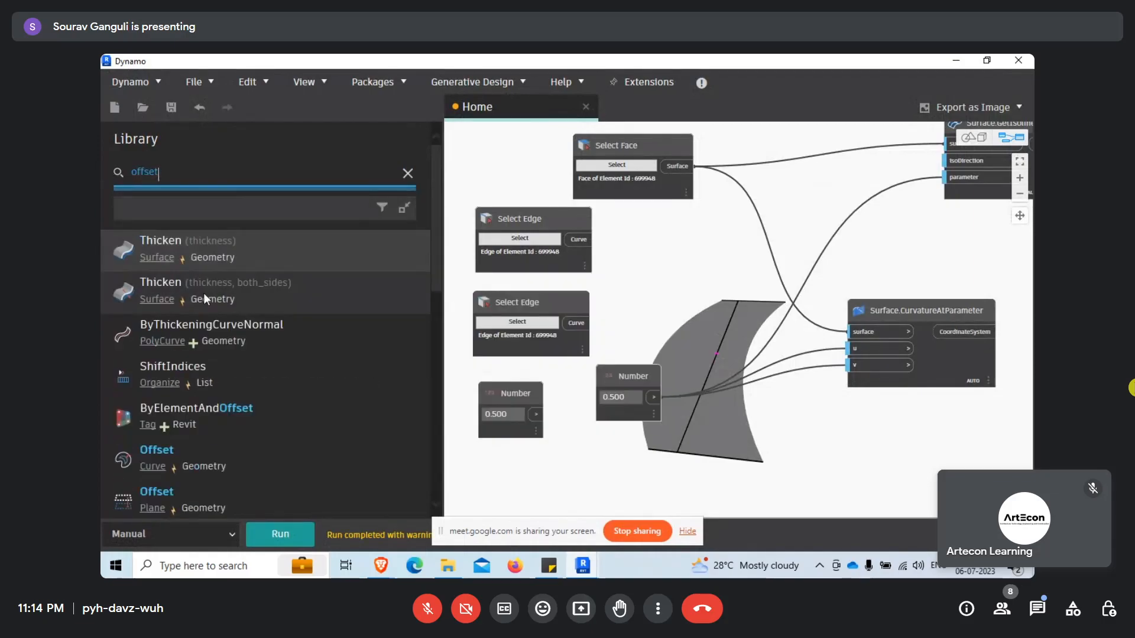
{"action": "left_click", "coordinate": [230, 454]}
{"action": "left_click_drag", "start_coordinate": [775, 318], "coordinate": [768, 257]}
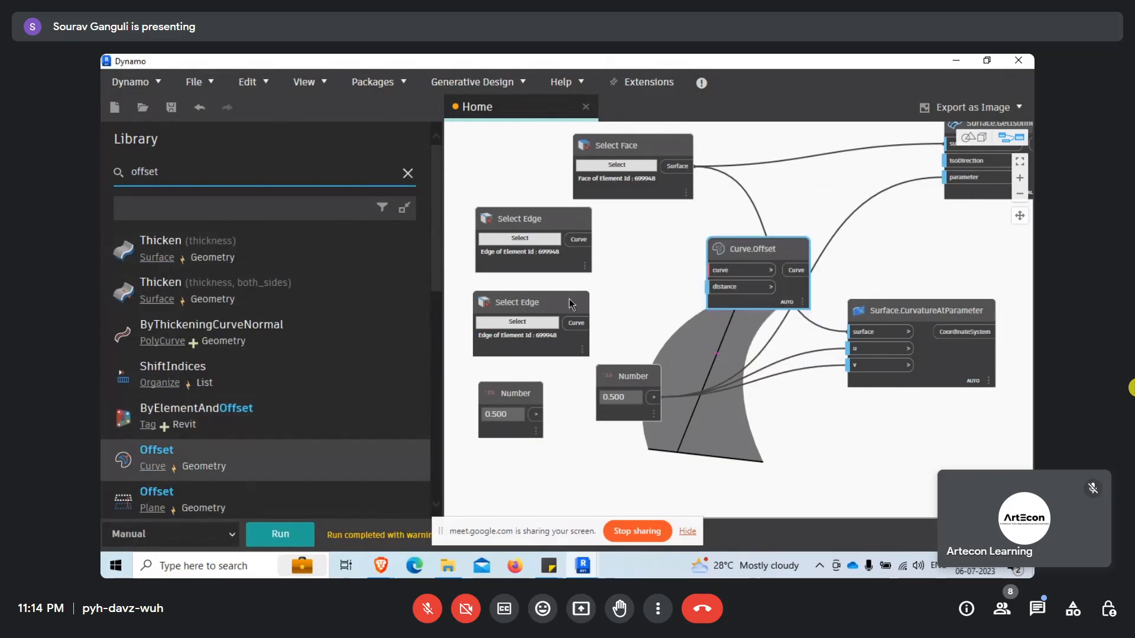
{"action": "left_click", "coordinate": [579, 239]}
{"action": "left_click", "coordinate": [711, 270]}
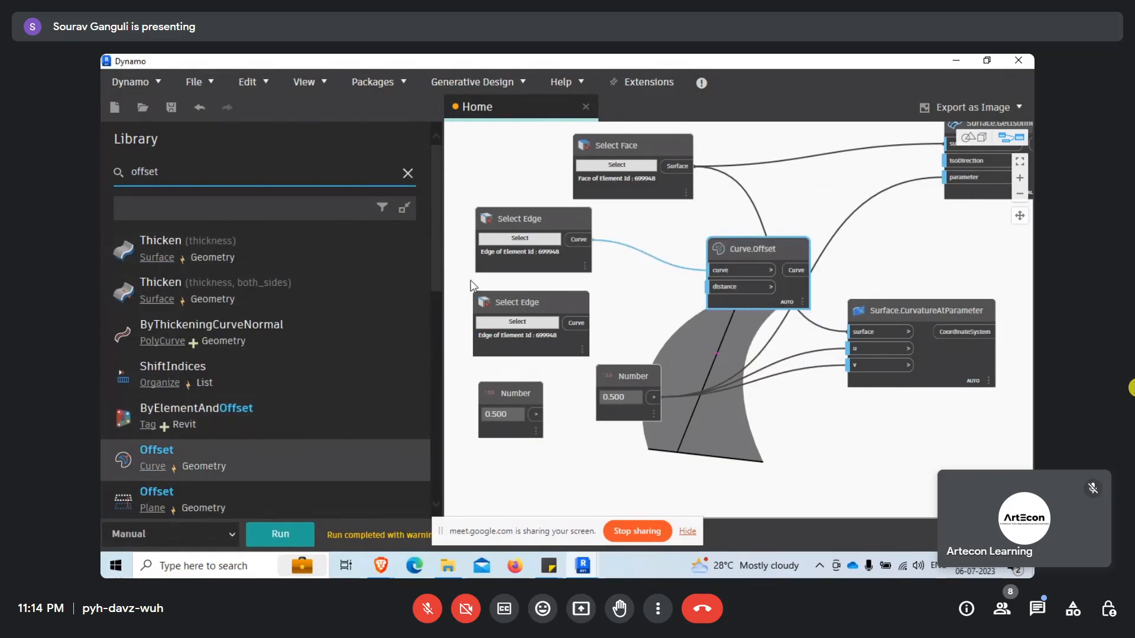
Search the node library for "x axis"
{"action": "left_click", "coordinate": [166, 170]}
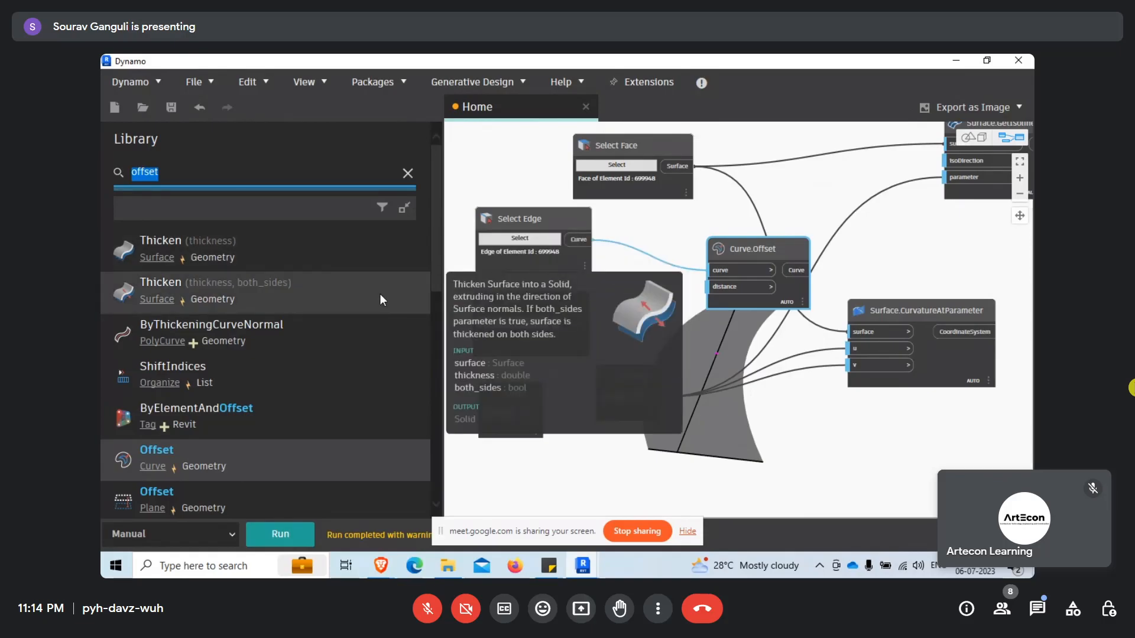
{"action": "type", "text": "x"}
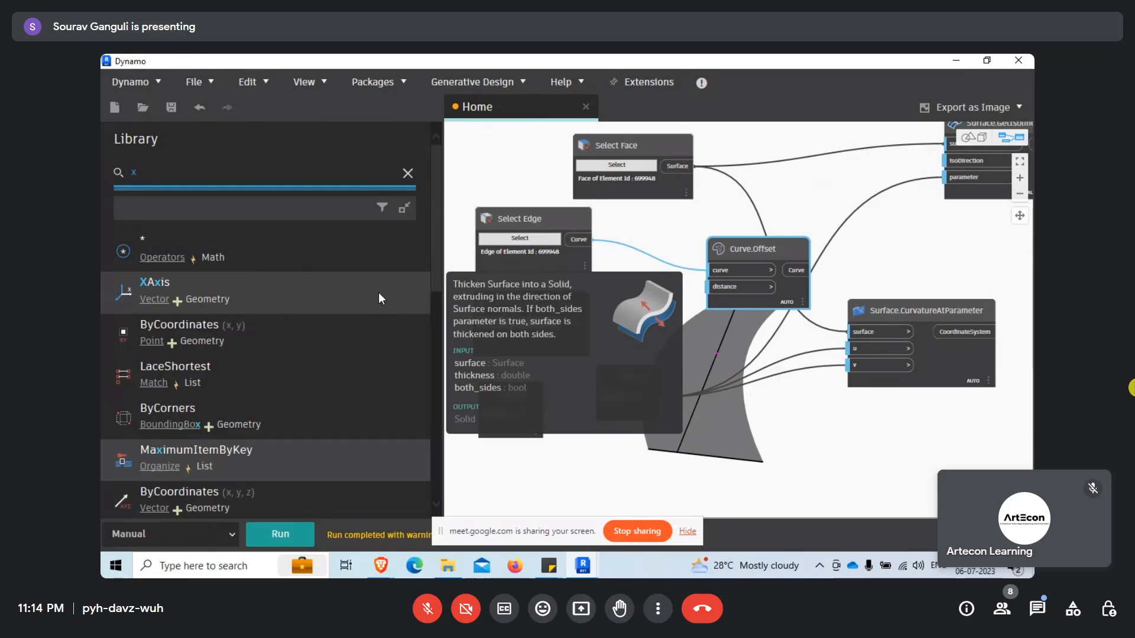
{"action": "mouse_move", "coordinate": [258, 235]}
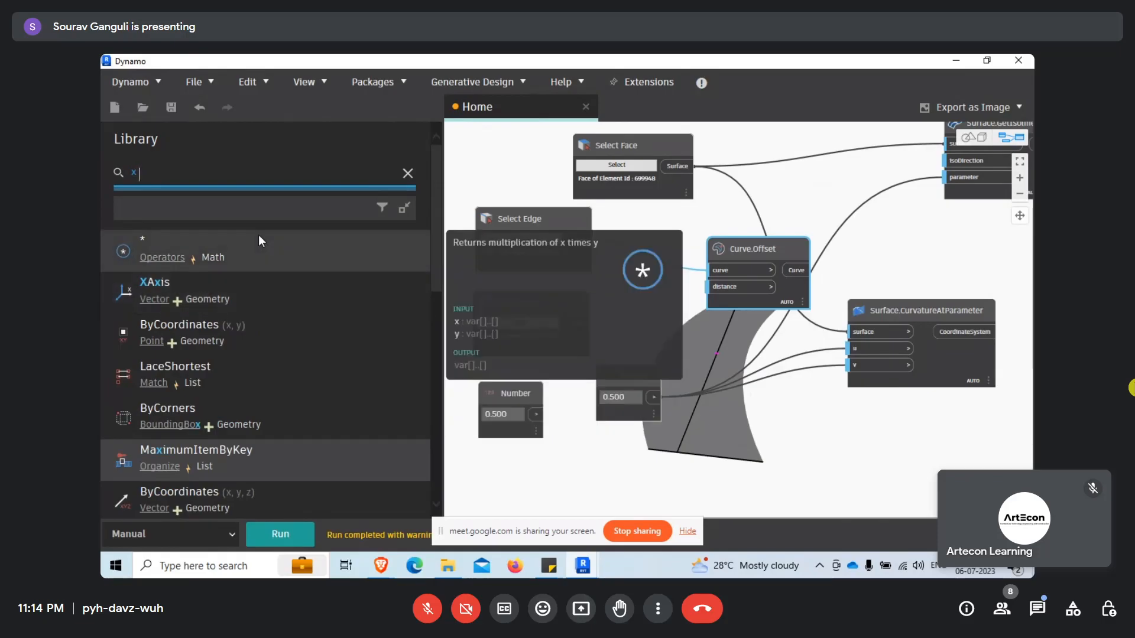
{"action": "type", "text": "axi"}
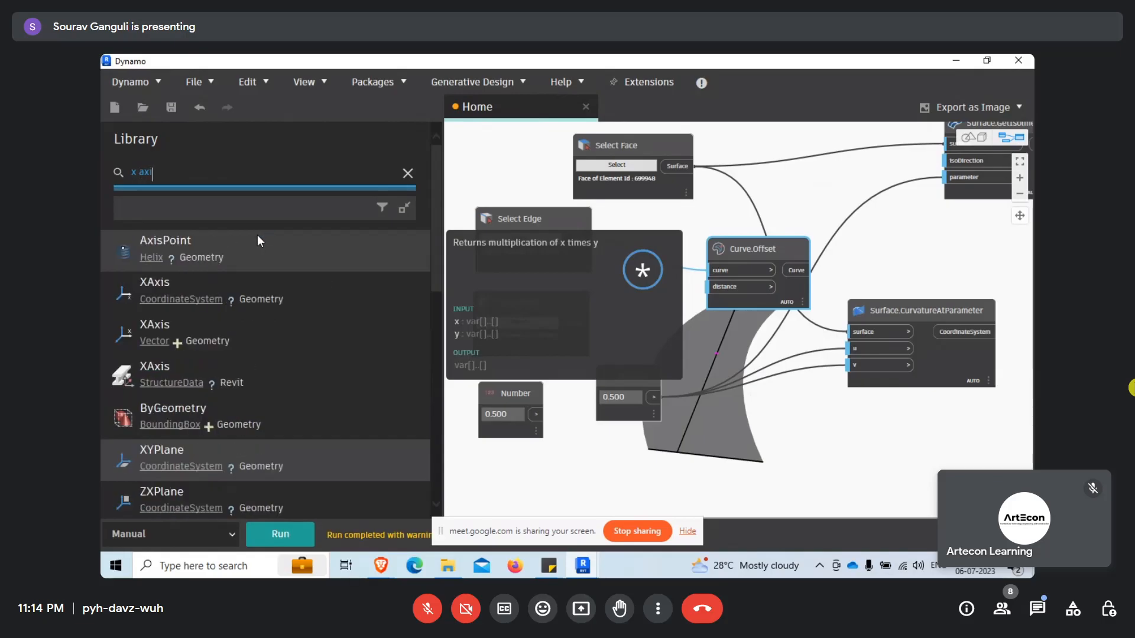
{"action": "type", "text": "s"}
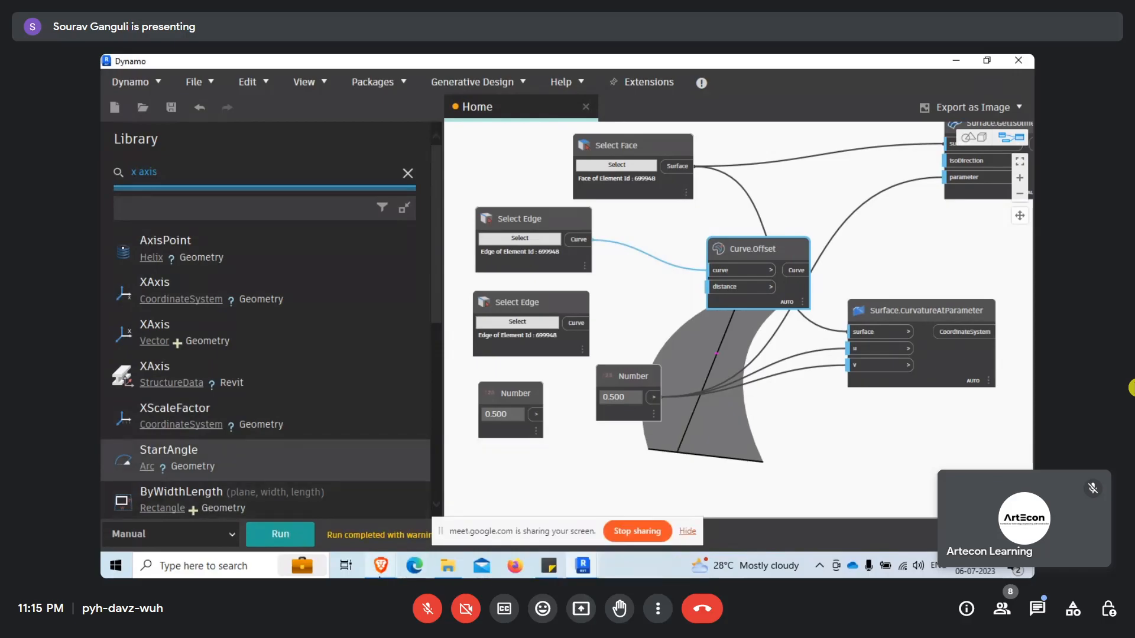
Switch to the Google Meet call in the browser and toggle the microphone
{"action": "mouse_move", "coordinate": [381, 566]}
{"action": "left_click", "coordinate": [327, 520]}
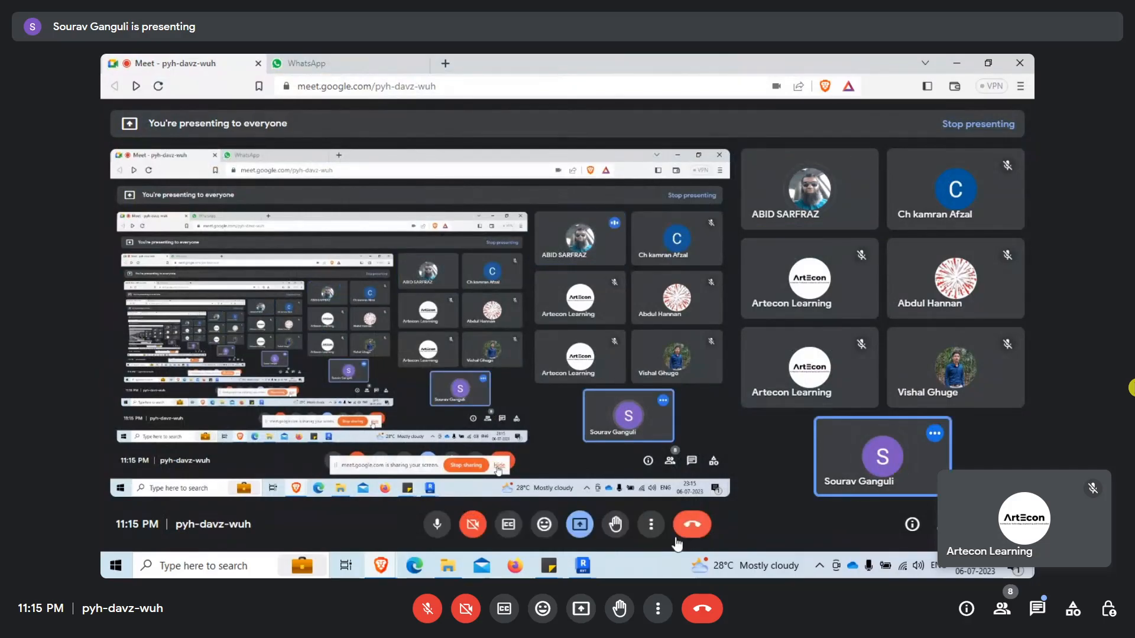
{"action": "left_click", "coordinate": [442, 527]}
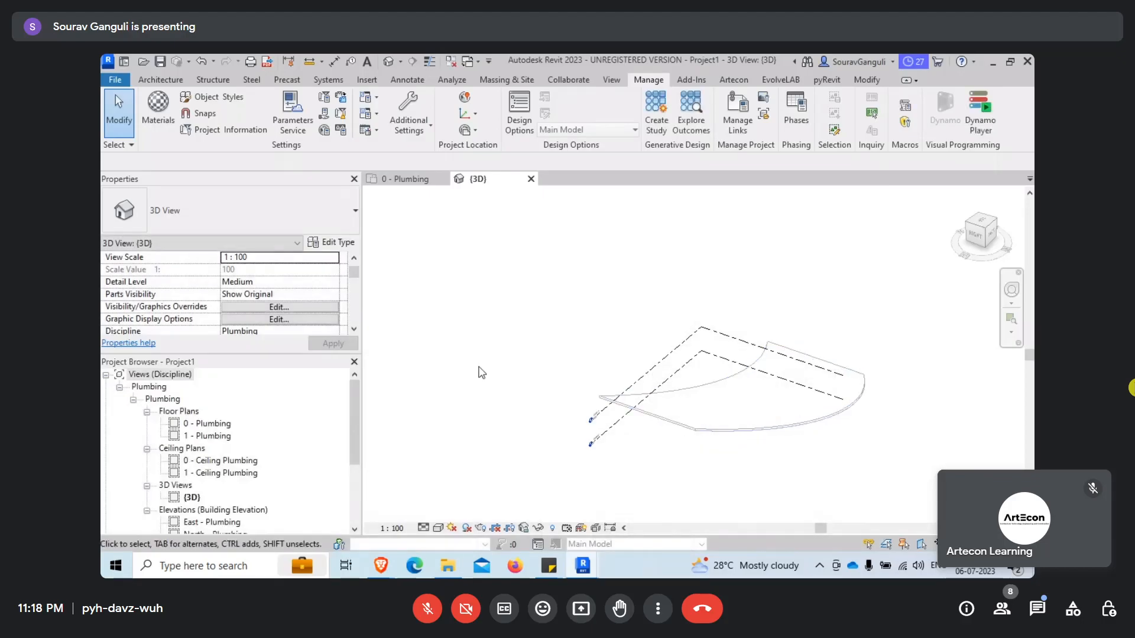
Switch back to the Dynamo graph and run it
{"action": "mouse_move", "coordinate": [583, 566]}
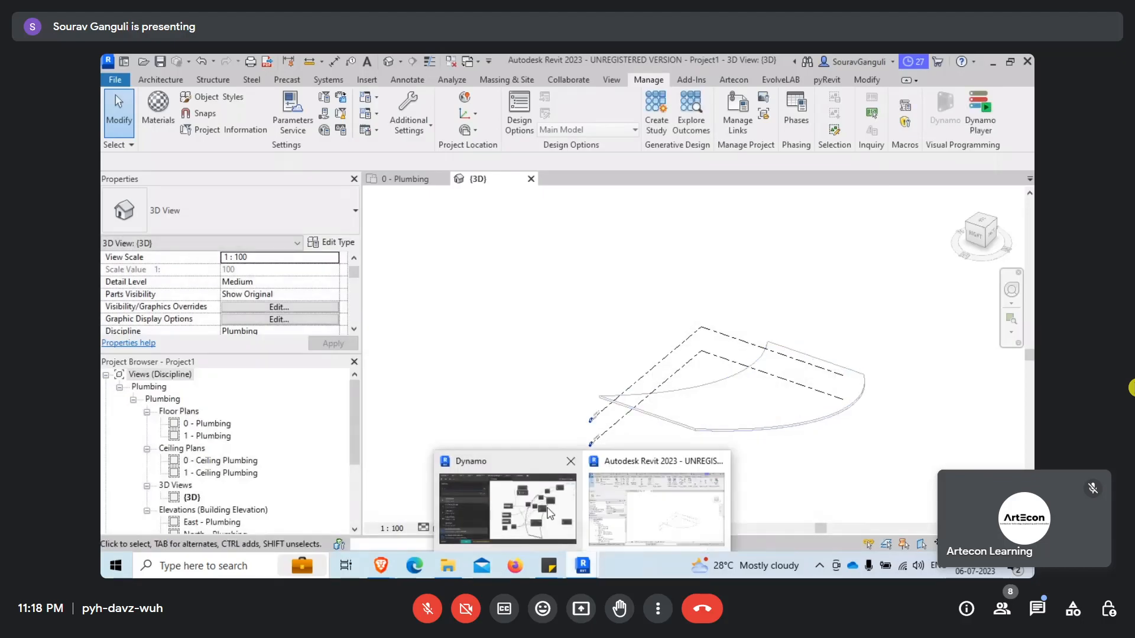
{"action": "left_click", "coordinate": [507, 502]}
{"action": "left_click", "coordinate": [270, 537]}
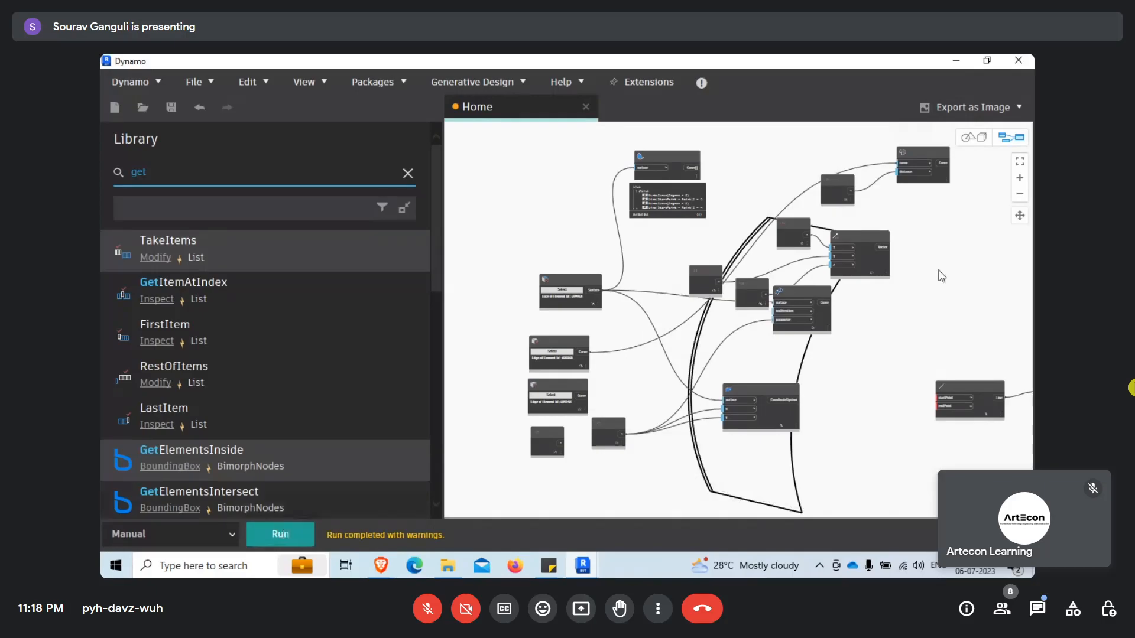
Set the Number node feeding Curve.Offset's distance input to 2000 and run the graph
{"action": "middle_click_drag", "start_coordinate": [942, 276], "coordinate": [713, 304]}
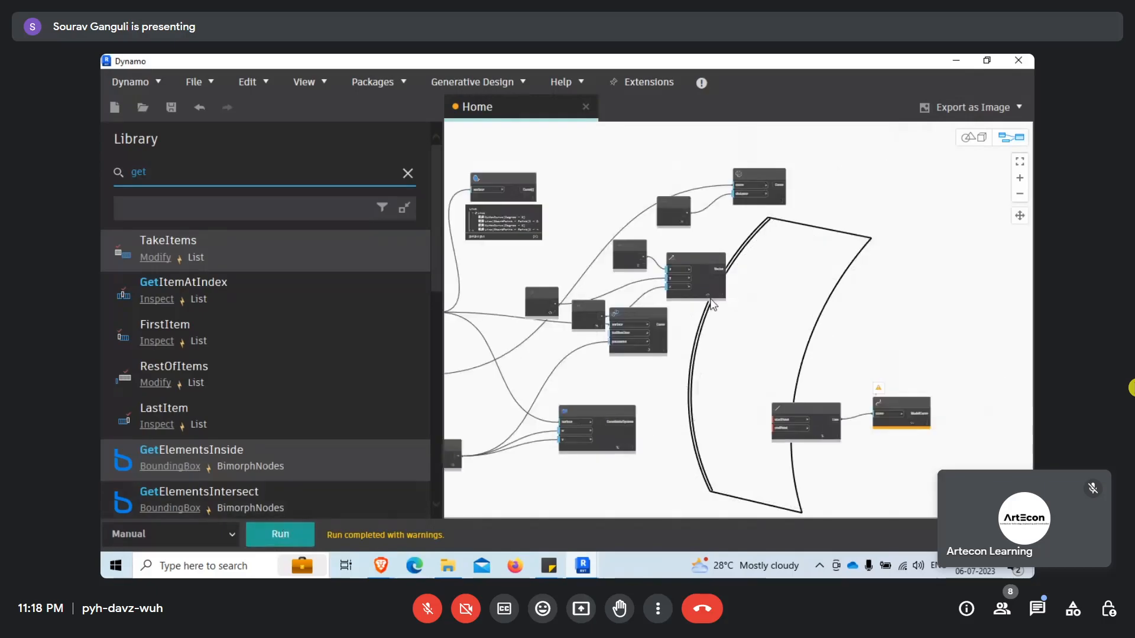
{"action": "scroll", "coordinate": [558, 268], "scroll_direction": "up", "scroll_amount": 5}
{"action": "middle_click_drag", "start_coordinate": [765, 167], "coordinate": [582, 251]}
{"action": "left_click", "coordinate": [610, 234]}
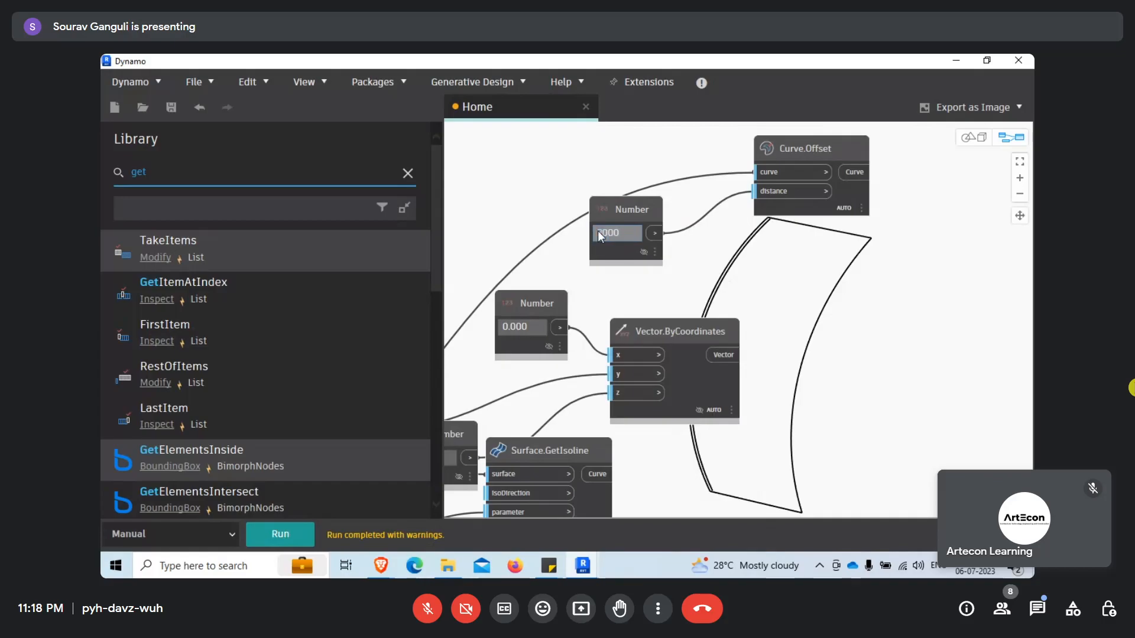
{"action": "left_click", "coordinate": [282, 534]}
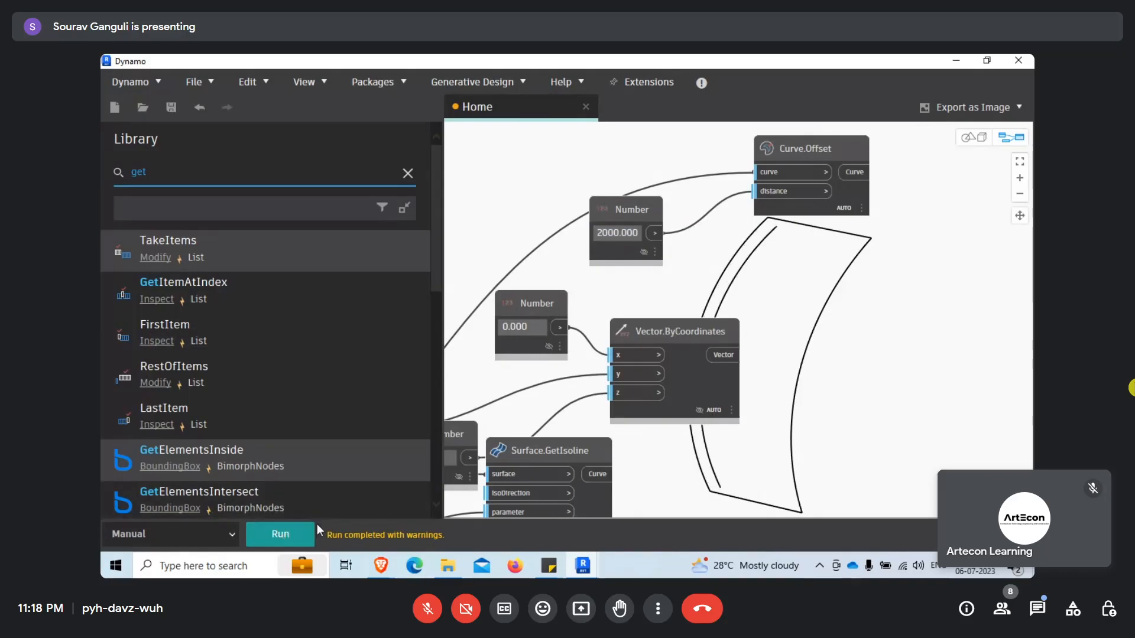
Set Curve.Offset's distance Number to 50000 and run the graph
{"action": "middle_click_drag", "start_coordinate": [705, 270], "coordinate": [654, 277]}
{"action": "left_click", "coordinate": [572, 239]}
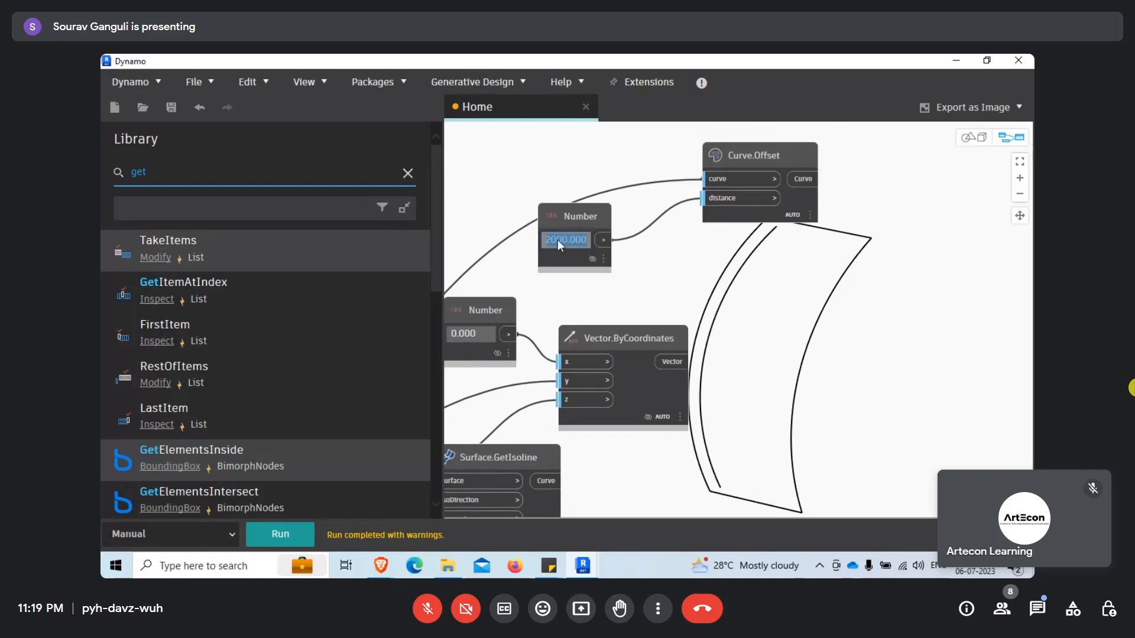
{"action": "type", "text": "8"}
{"action": "type", "text": "0"}
{"action": "type", "text": "00"}
{"action": "type", "text": "5000"}
{"action": "type", "text": "0"}
{"action": "left_click", "coordinate": [280, 534]}
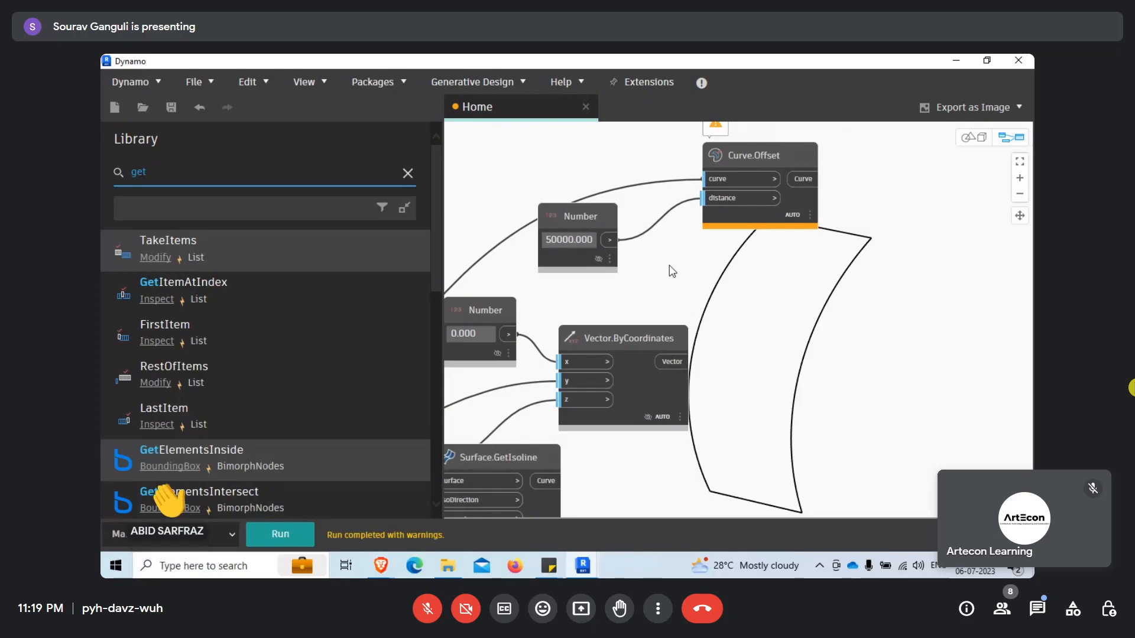
Set the Number node feeding Curve.Offset's distance input to 5000 and run the graph
{"action": "middle_click_drag", "start_coordinate": [784, 276], "coordinate": [765, 294]}
{"action": "left_click", "coordinate": [544, 258]}
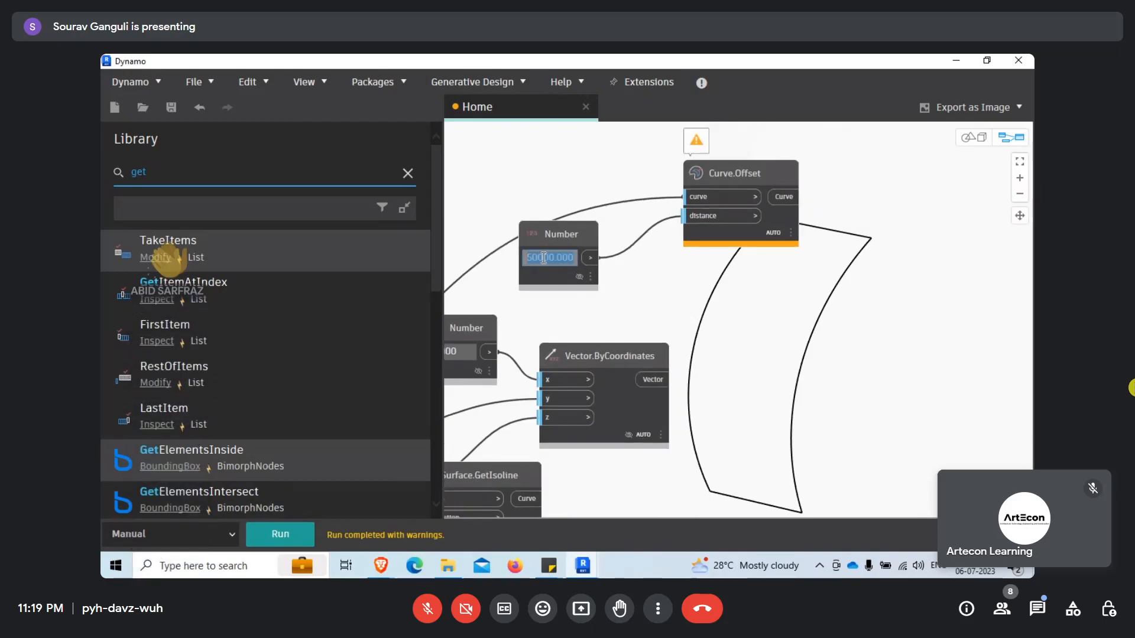
{"action": "left_click", "coordinate": [548, 262]}
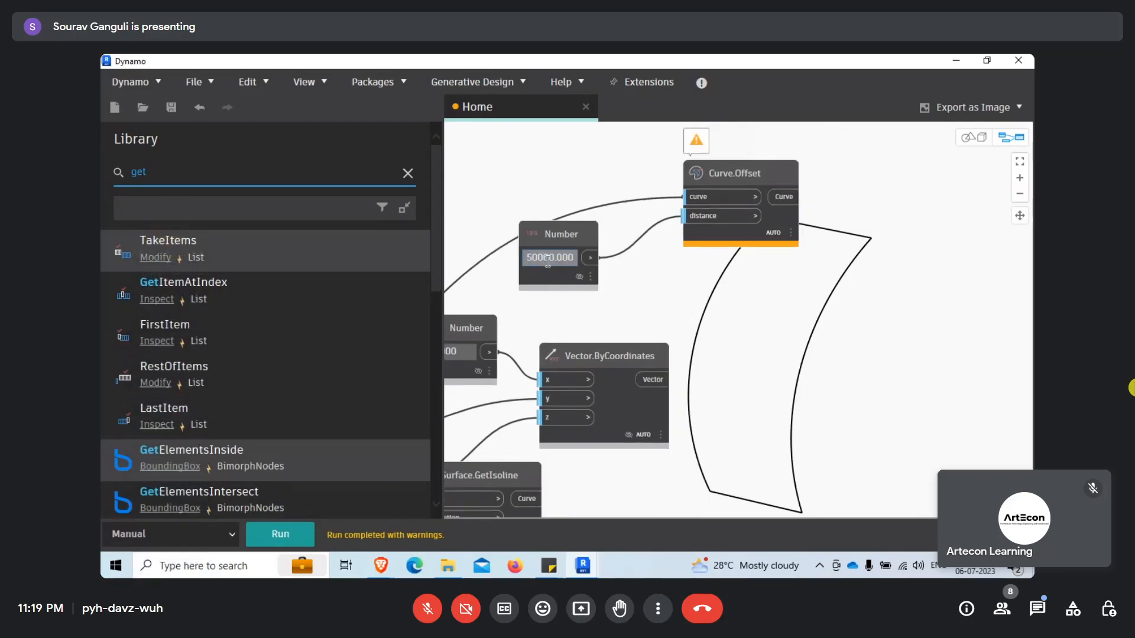
{"action": "key", "text": "BackSpace"}
{"action": "left_click", "coordinate": [290, 534]}
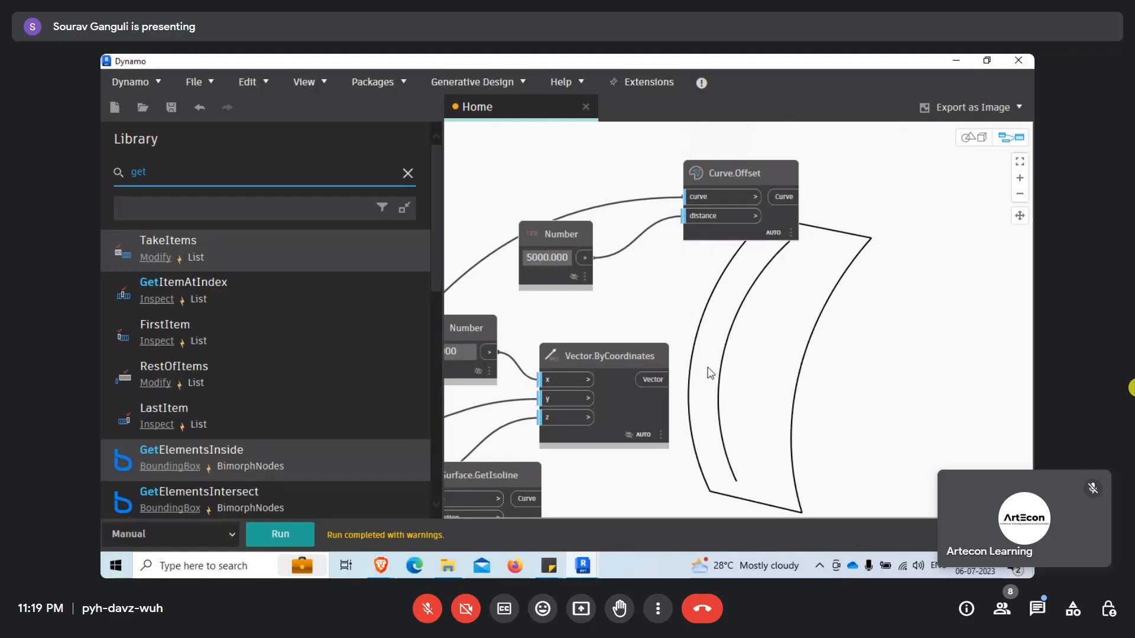
{"action": "middle_click_drag", "start_coordinate": [728, 358], "coordinate": [710, 346]}
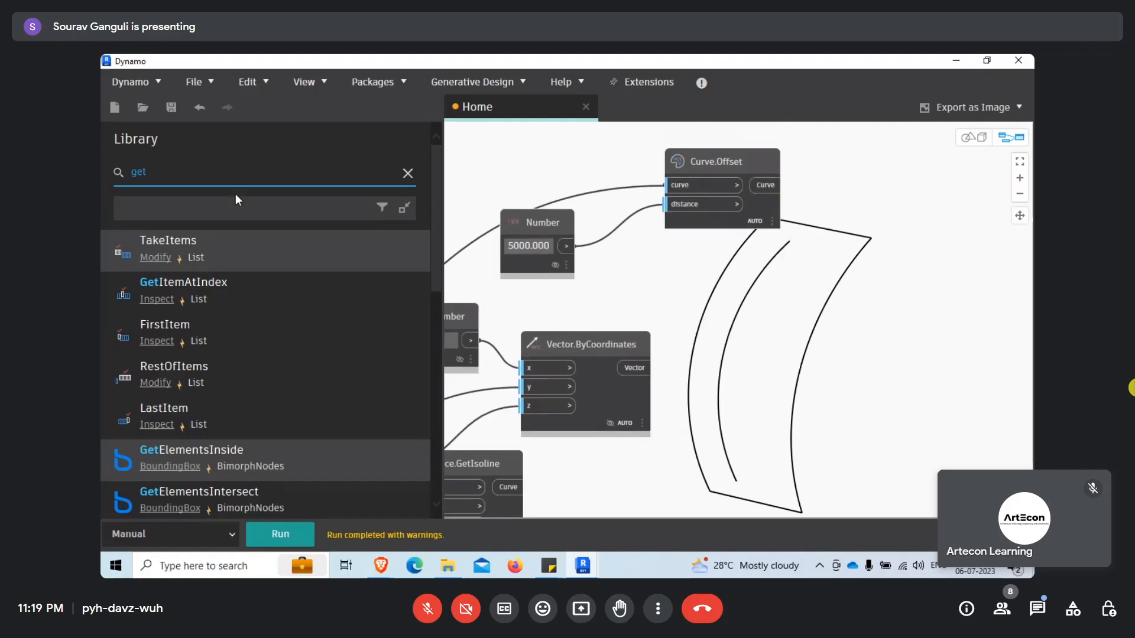
Search the node library for "exte" and look over the curve extension nodes
{"action": "left_click_drag", "start_coordinate": [215, 172], "coordinate": [124, 172]}
{"action": "type", "text": "e"}
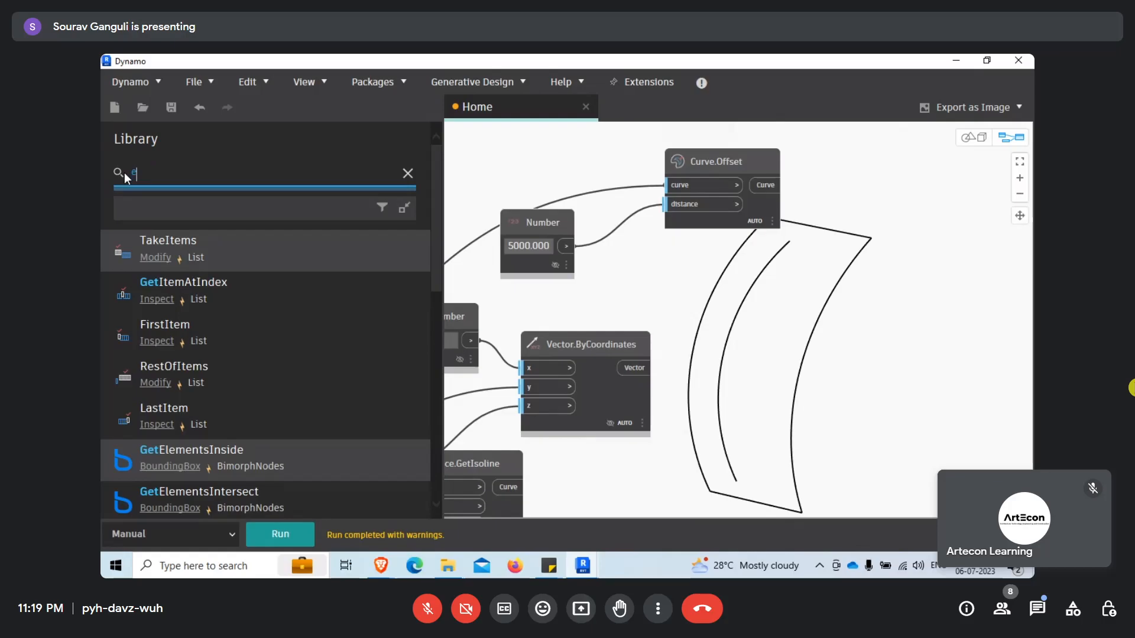
{"action": "type", "text": "xte"}
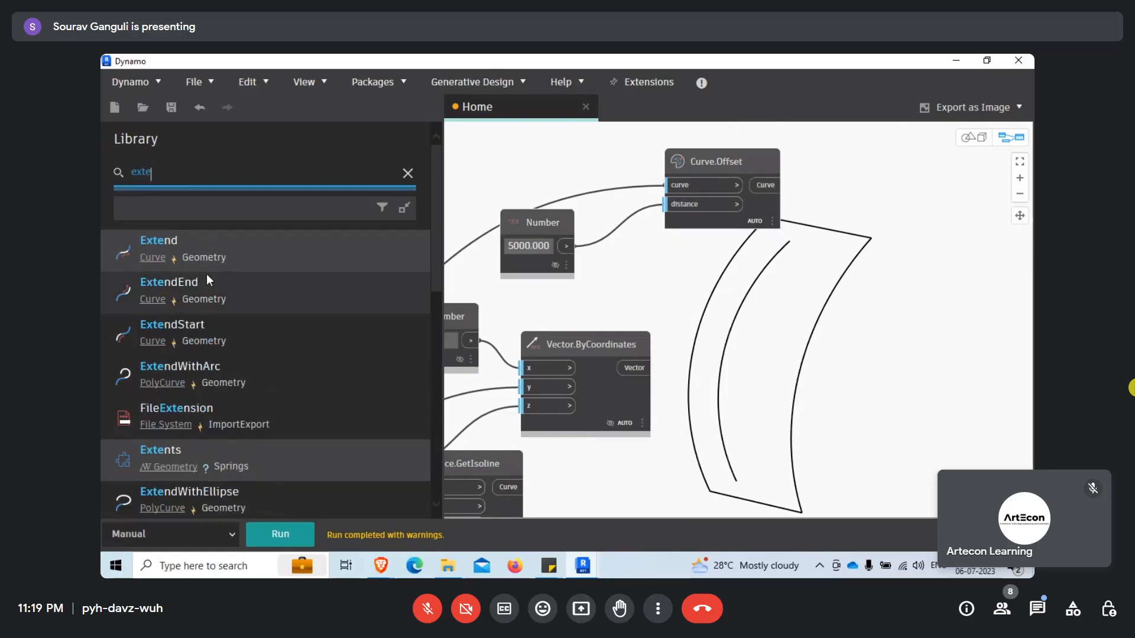
{"action": "mouse_move", "coordinate": [276, 253]}
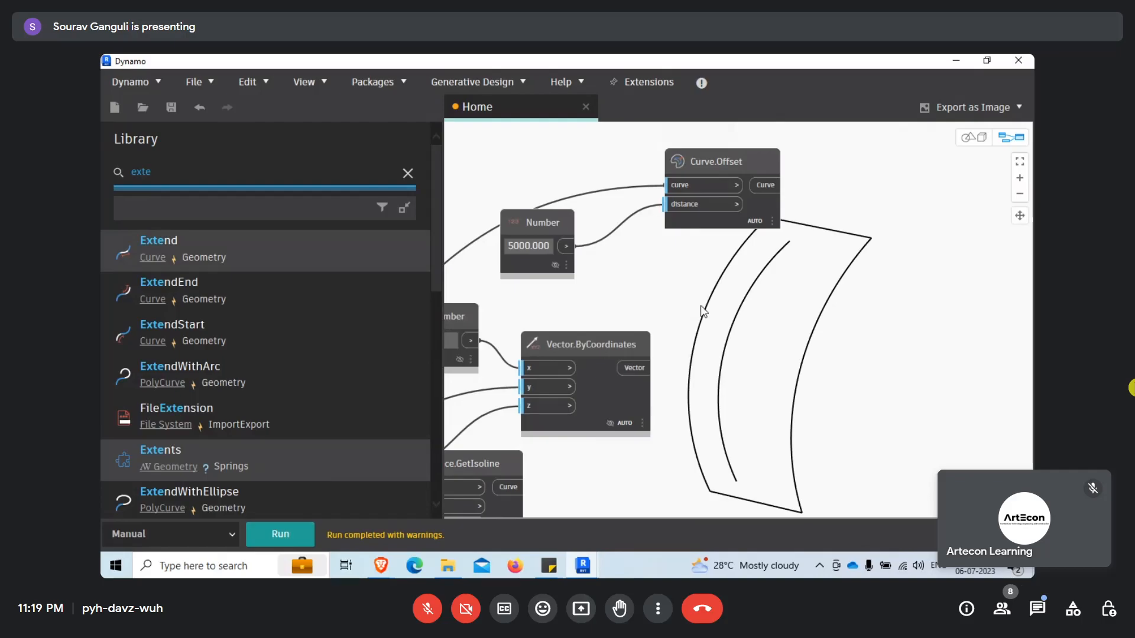
Move the Vector.ByCoordinates and Surface.GetIsoline nodes with their two nearest Number nodes below Surface.CurvatureAtParameter
{"action": "scroll", "coordinate": [679, 289], "scroll_direction": "down", "scroll_amount": 2}
{"action": "scroll", "coordinate": [685, 350], "scroll_direction": "down", "scroll_amount": 1}
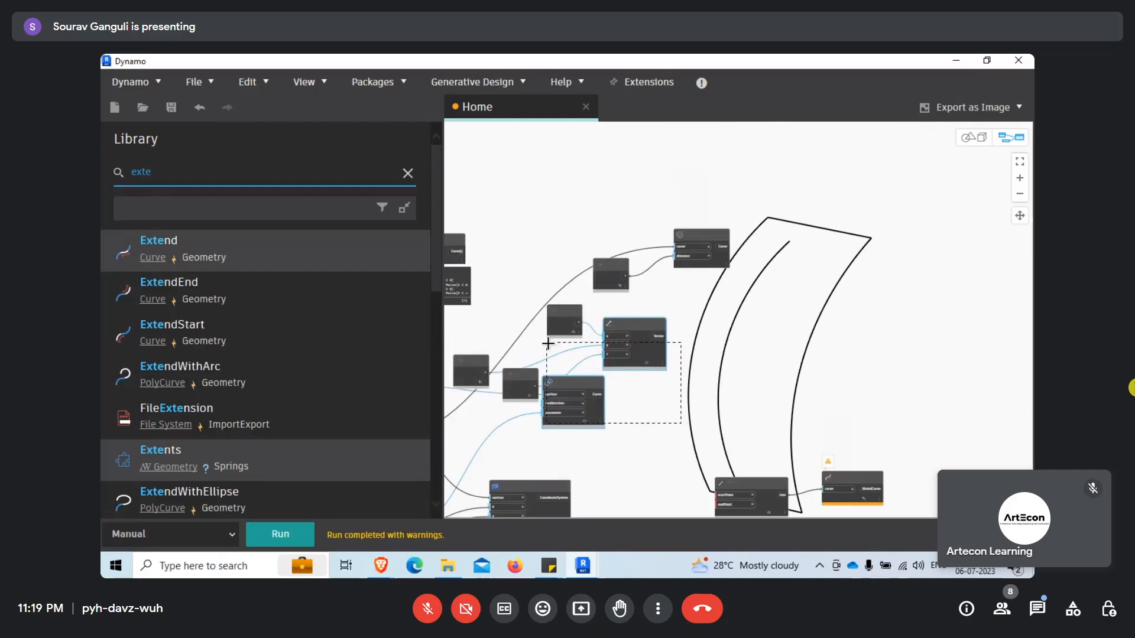
{"action": "scroll", "coordinate": [615, 394], "scroll_direction": "up", "scroll_amount": 3}
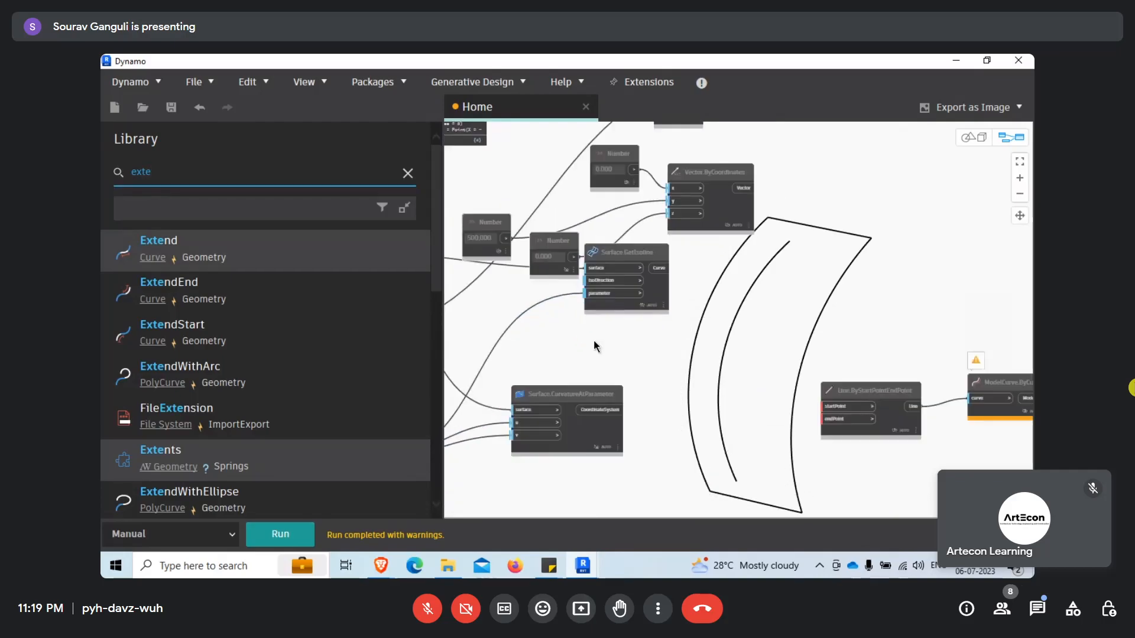
{"action": "scroll", "coordinate": [696, 328], "scroll_direction": "down", "scroll_amount": 2}
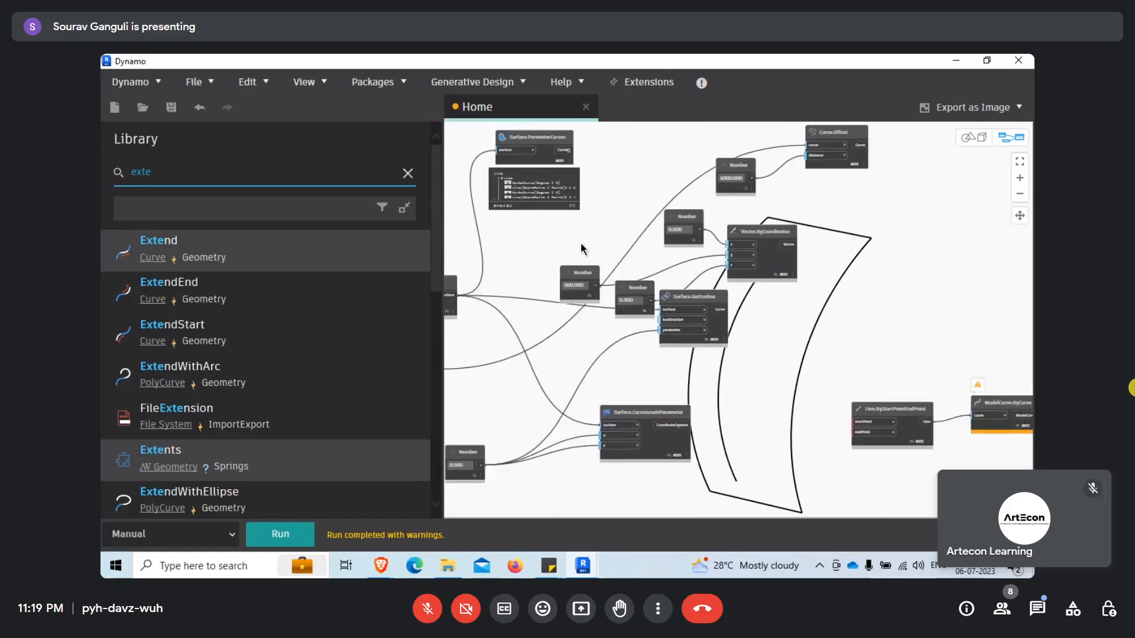
{"action": "left_click_drag", "start_coordinate": [553, 218], "coordinate": [805, 334]}
{"action": "left_click_drag", "start_coordinate": [778, 258], "coordinate": [800, 485]}
{"action": "middle_click_drag", "start_coordinate": [661, 331], "coordinate": [719, 293]}
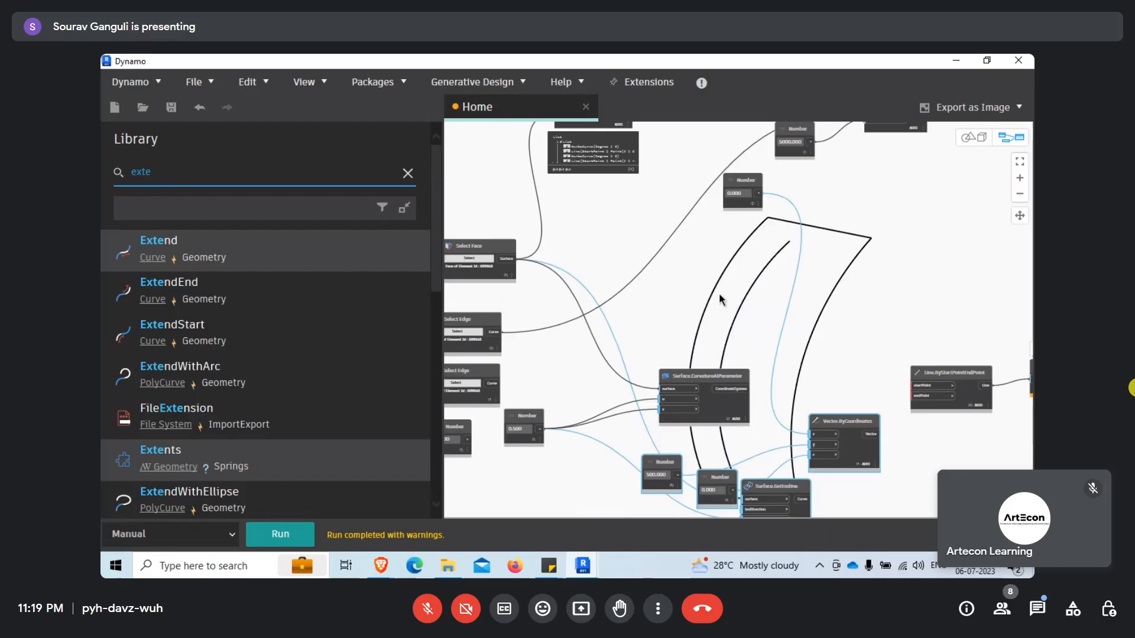
Delete the Line.ByStartPointEndPoint node, wire Curve.Offset's output into the repositioned ModelCurve.ByCurve node and run the graph
{"action": "middle_click_drag", "start_coordinate": [572, 409], "coordinate": [533, 332]}
{"action": "middle_click_drag", "start_coordinate": [845, 374], "coordinate": [582, 441]}
{"action": "left_click_drag", "start_coordinate": [726, 339], "coordinate": [742, 264]}
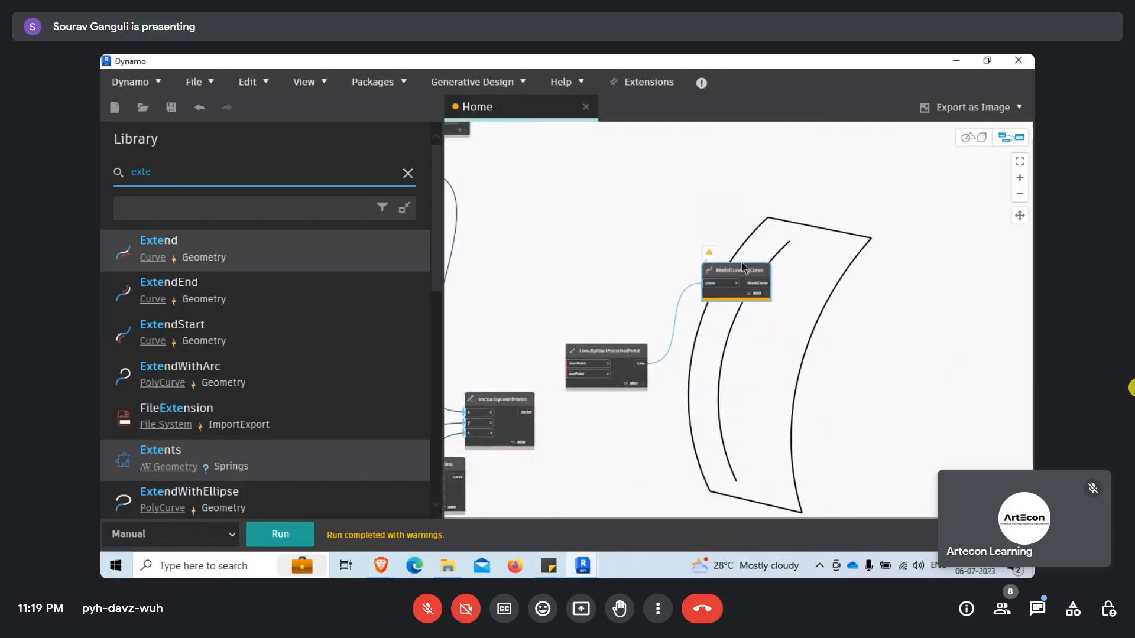
{"action": "middle_click_drag", "start_coordinate": [617, 324], "coordinate": [637, 383]}
{"action": "left_click", "coordinate": [637, 407]}
{"action": "key", "text": "Delete"}
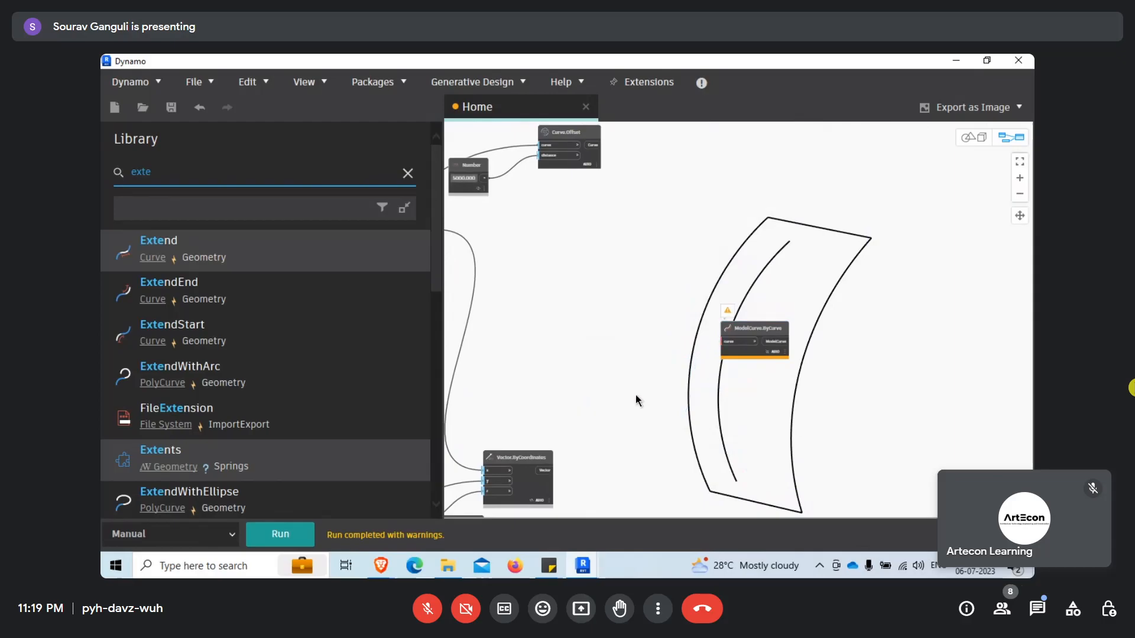
{"action": "left_click_drag", "start_coordinate": [596, 146], "coordinate": [722, 341]}
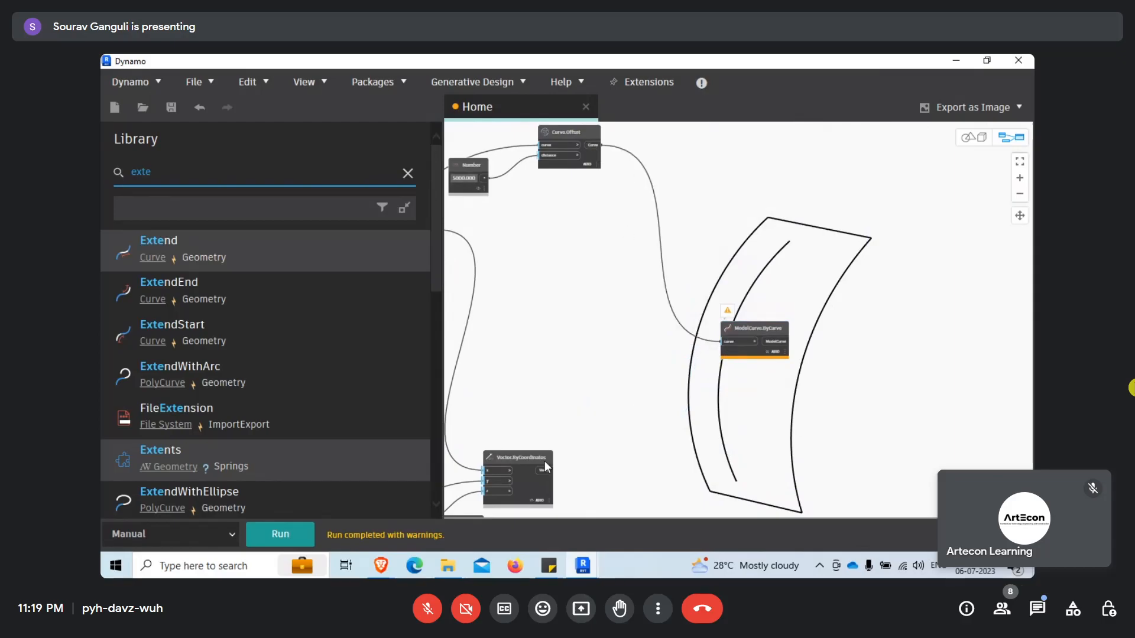
Switch to Revit and inspect the generated model line against the curved floor from several angles
{"action": "left_click", "coordinate": [956, 60]}
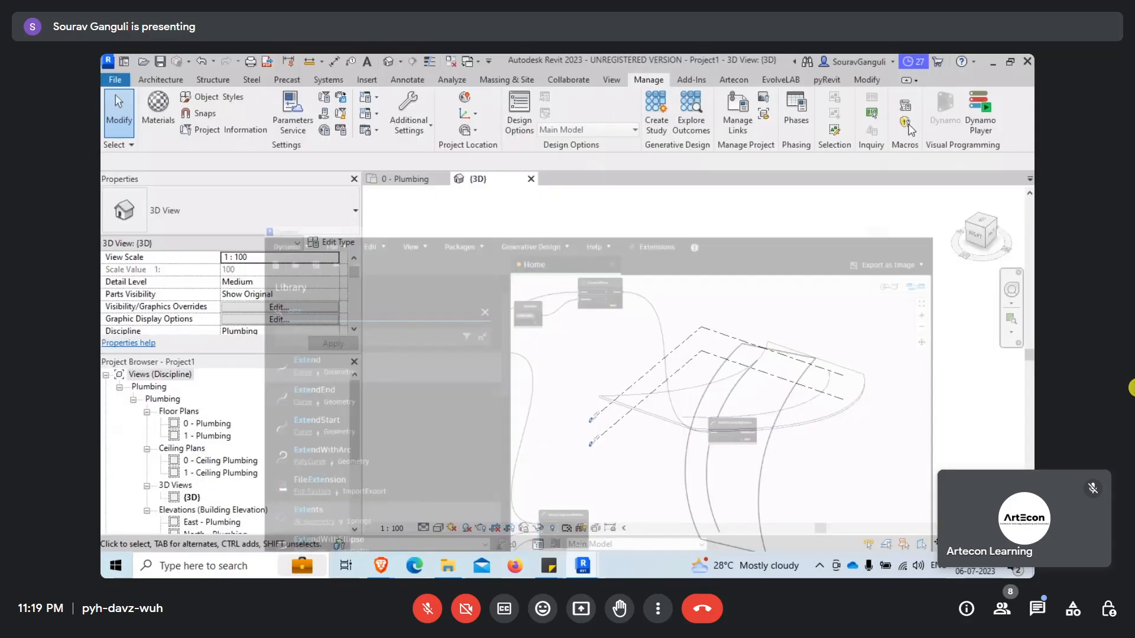
{"action": "left_click", "coordinate": [714, 424]}
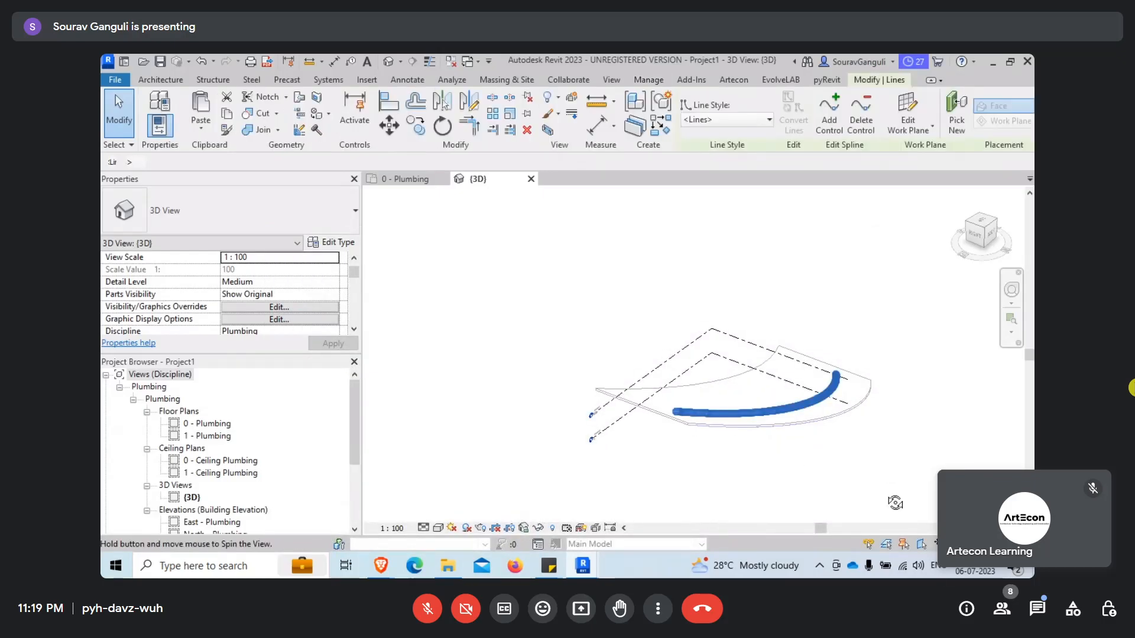
{"action": "middle_click_drag", "start_coordinate": [714, 423], "coordinate": [973, 420], "text": "shift"}
{"action": "left_click", "coordinate": [876, 413]}
{"action": "scroll", "coordinate": [868, 414], "scroll_direction": "up", "scroll_amount": 3}
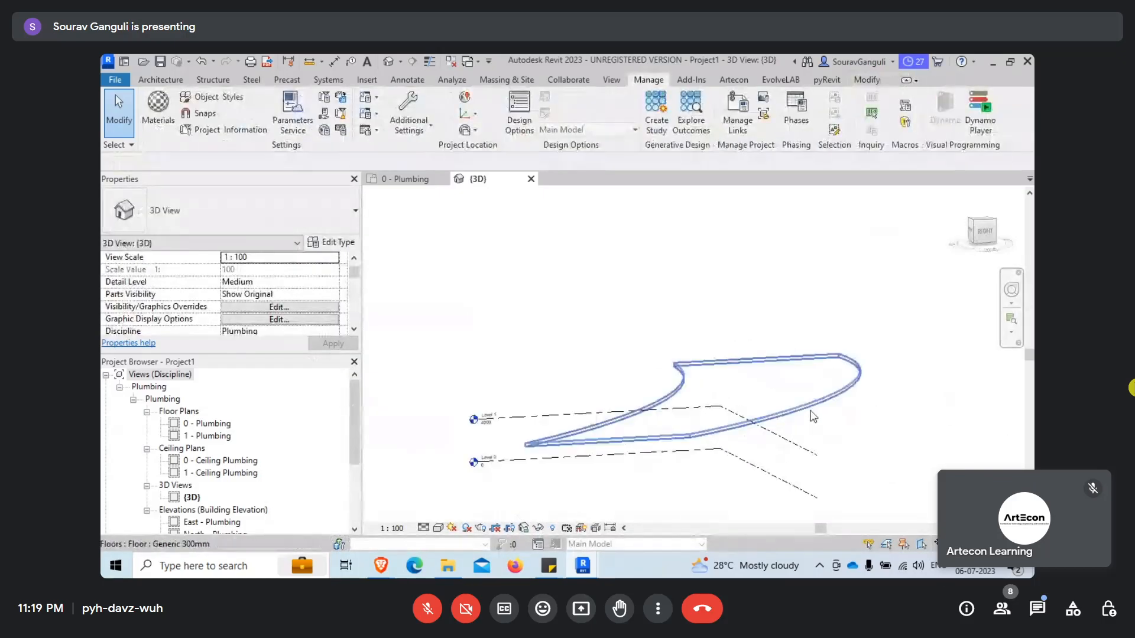
{"action": "middle_click_drag", "start_coordinate": [800, 387], "coordinate": [813, 420], "text": "shift"}
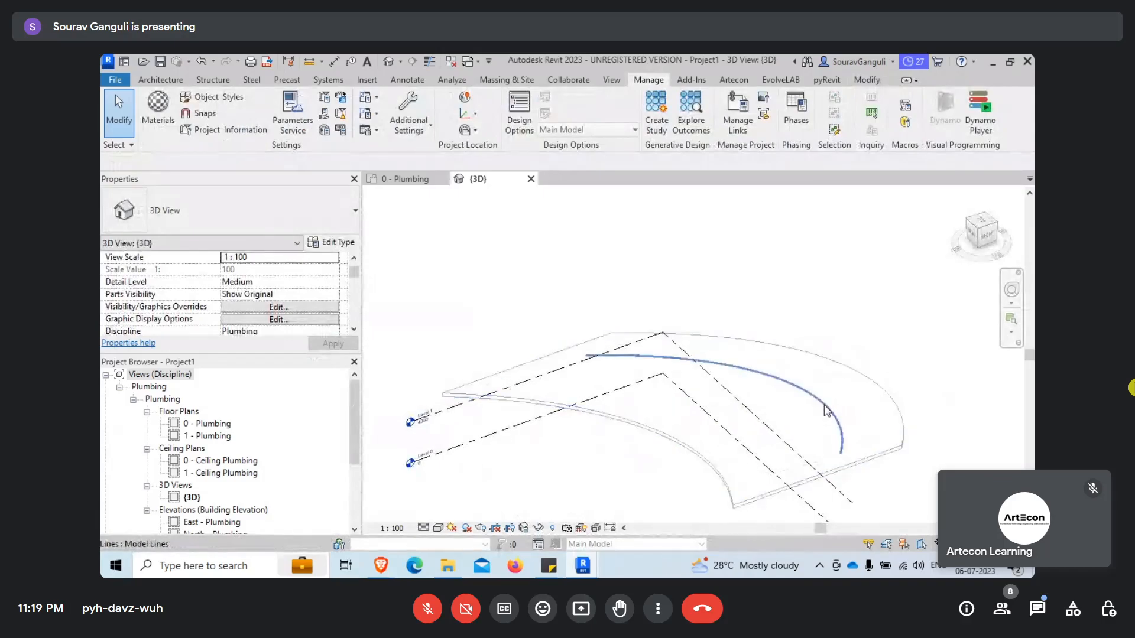
{"action": "left_click", "coordinate": [828, 408]}
{"action": "middle_click_drag", "start_coordinate": [923, 483], "coordinate": [927, 426], "text": "shift"}
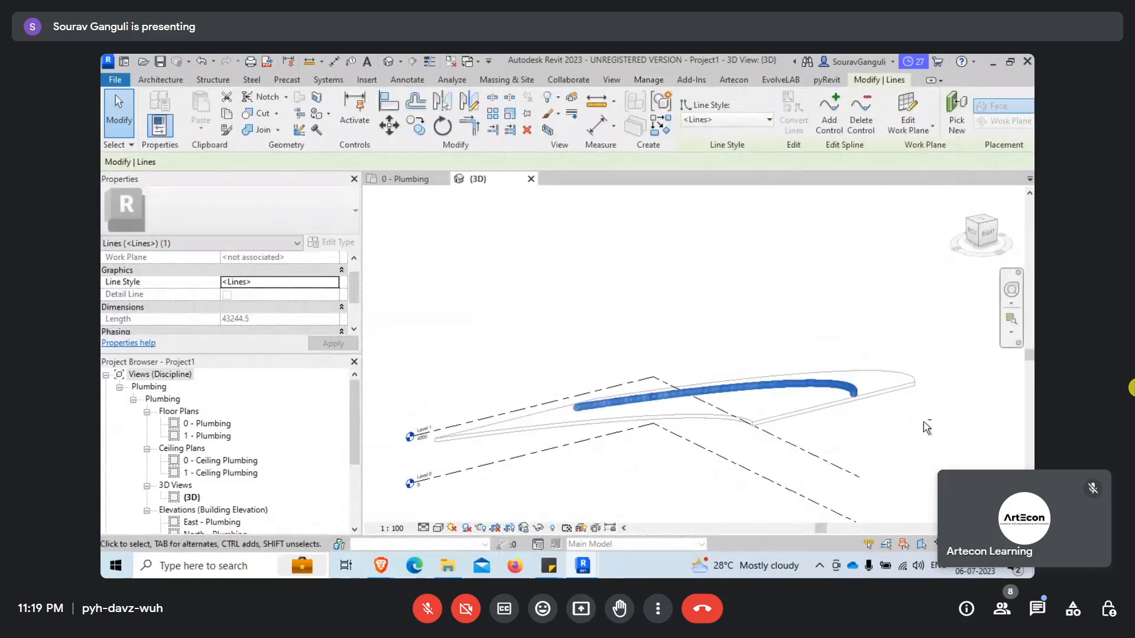
Switch back to Dynamo and move the Surface.CurvatureAtParameter node down beside the Surface.GetIsoline node
{"action": "mouse_move", "coordinate": [585, 568]}
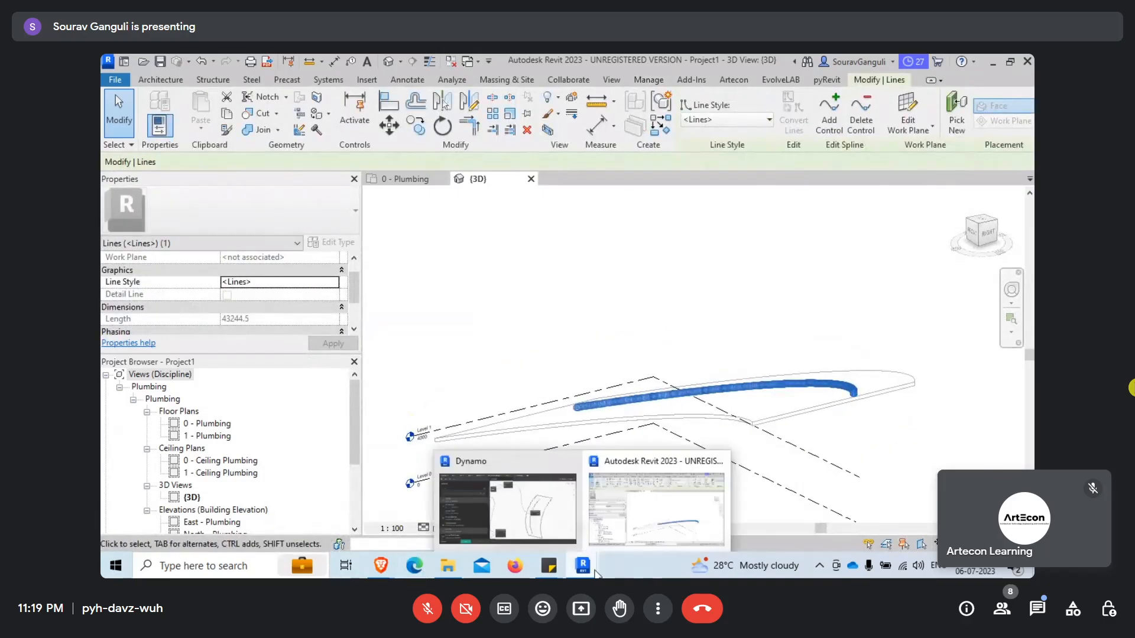
{"action": "left_click", "coordinate": [544, 501]}
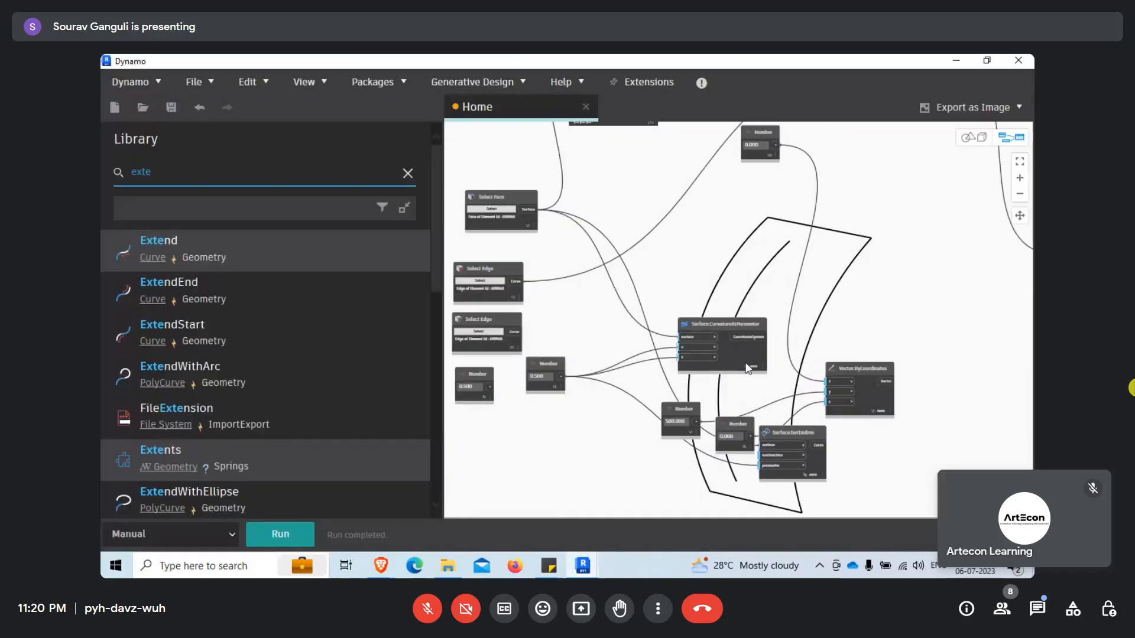
{"action": "left_click_drag", "start_coordinate": [729, 361], "coordinate": [748, 445]}
{"action": "middle_click_drag", "start_coordinate": [762, 263], "coordinate": [650, 468]}
{"action": "scroll", "coordinate": [846, 291], "scroll_direction": "up", "scroll_amount": 3}
Search for "move", add a Geometry.Translate node with x, y and z translations, and wire Curve.Offset's output to its geometry input
{"action": "left_click", "coordinate": [193, 188]}
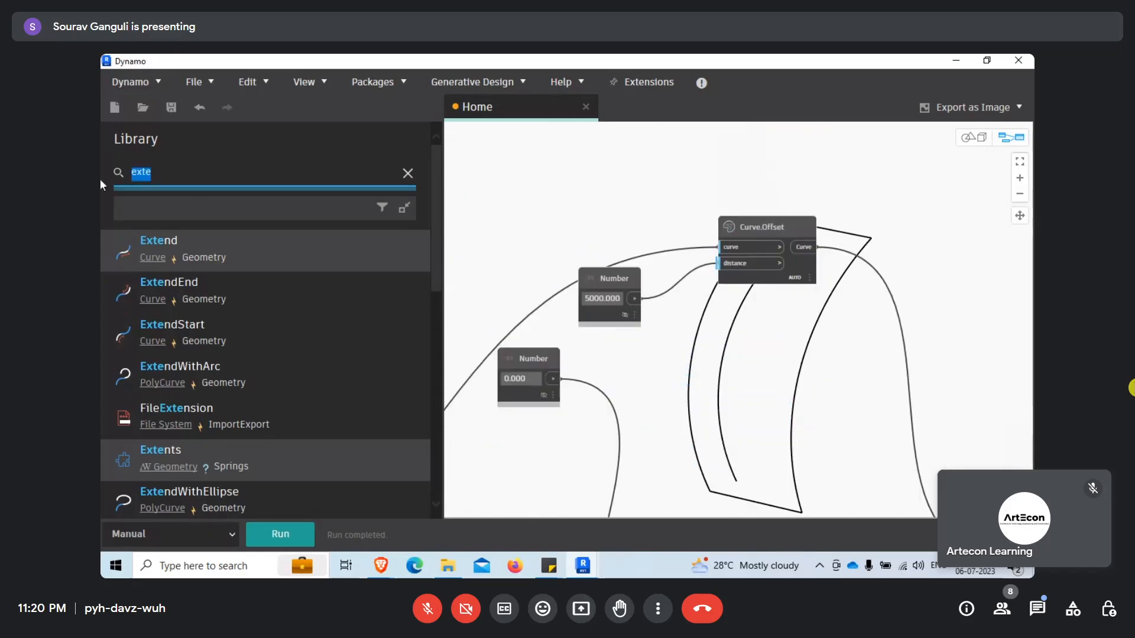
{"action": "type", "text": "move"}
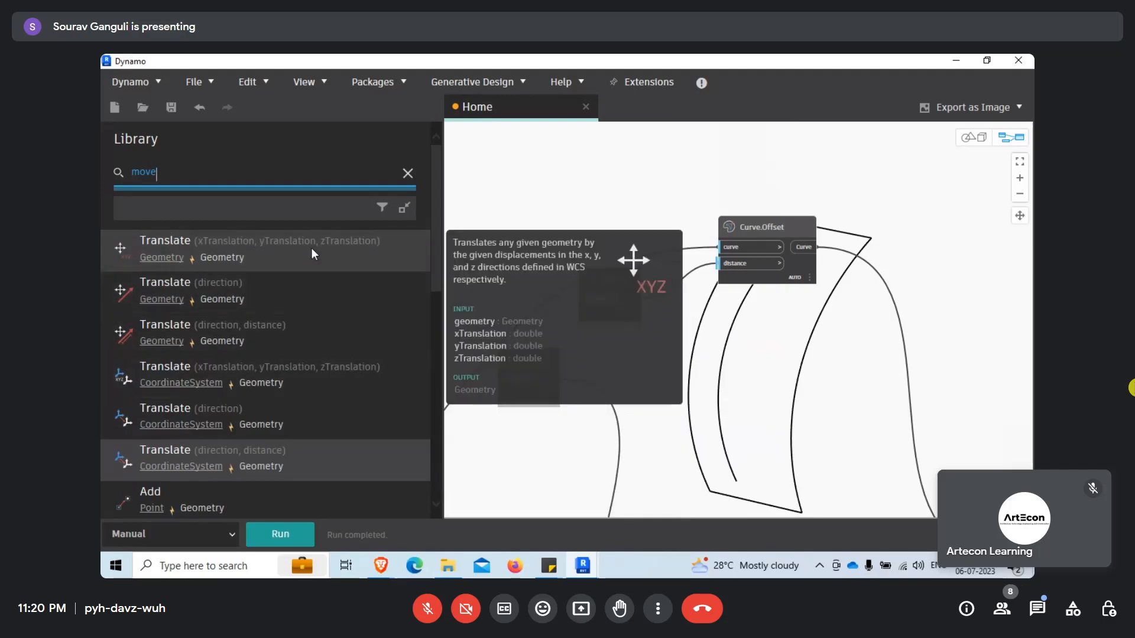
{"action": "left_click", "coordinate": [310, 247]}
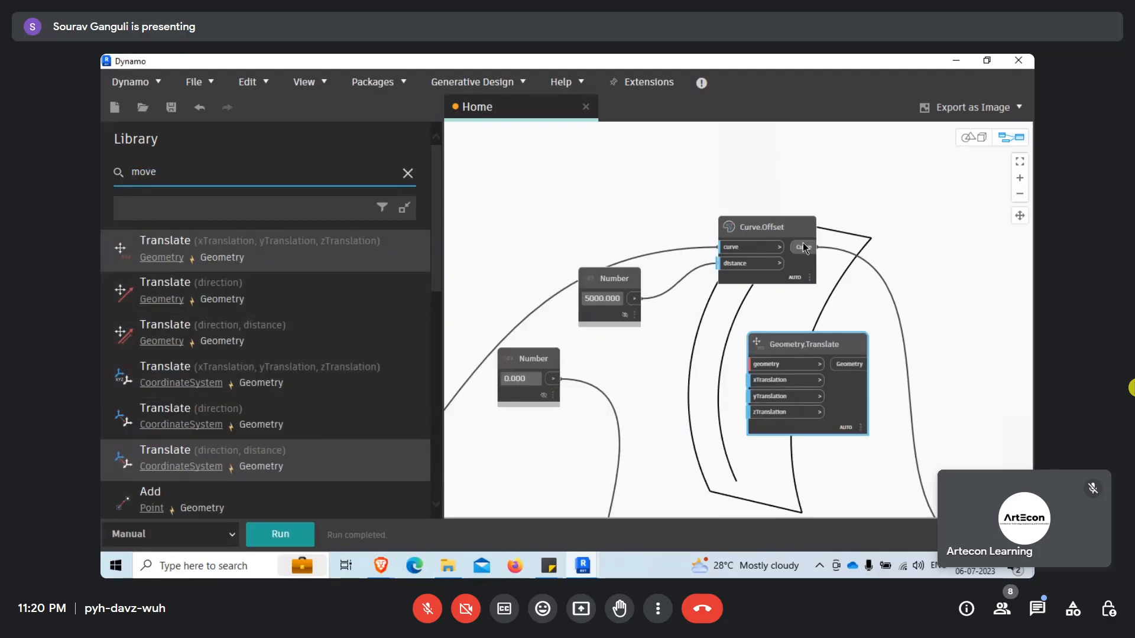
{"action": "left_click_drag", "start_coordinate": [804, 247], "coordinate": [792, 359]}
{"action": "left_click", "coordinate": [754, 367]}
{"action": "scroll", "coordinate": [777, 297], "scroll_direction": "down", "scroll_amount": 8}
{"action": "scroll", "coordinate": [706, 389], "scroll_direction": "up", "scroll_amount": 7}
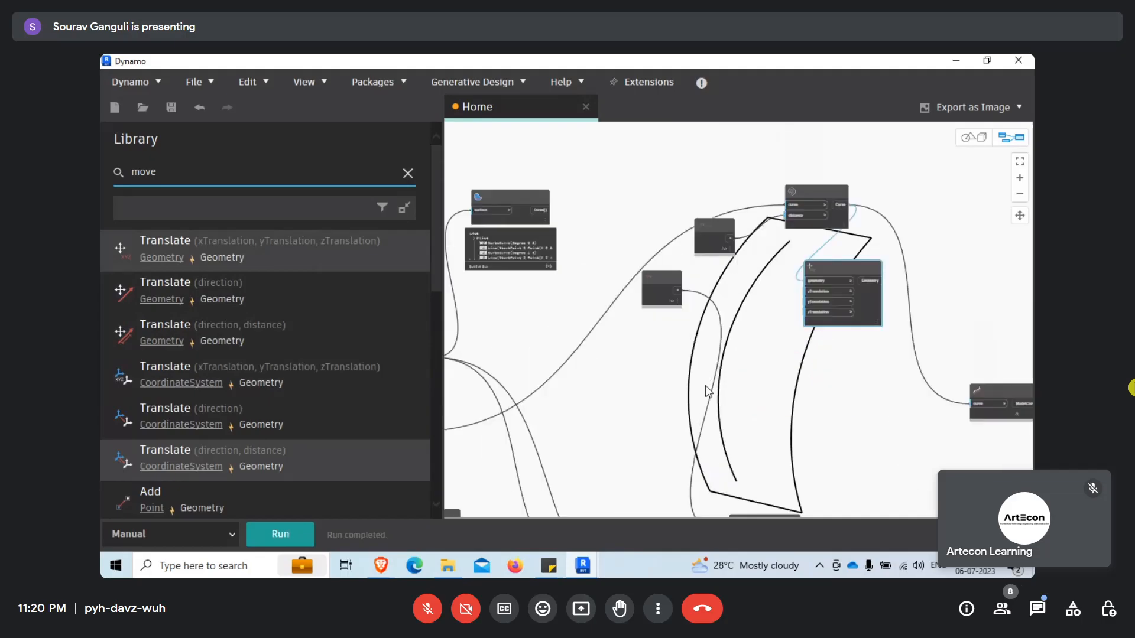
Paste a Number node, set it to -500, wire it to Geometry.Translate's zTranslation input and run the graph
{"action": "left_click_drag", "start_coordinate": [647, 239], "coordinate": [565, 423]}
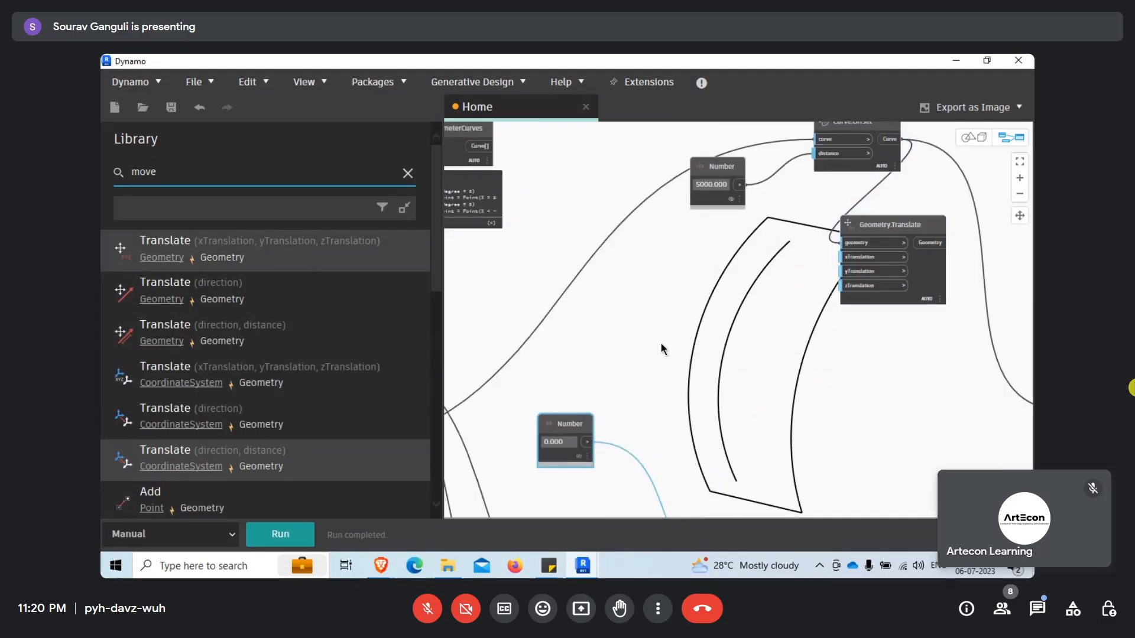
{"action": "key", "text": "ctrl+v"}
{"action": "left_click_drag", "start_coordinate": [669, 482], "coordinate": [665, 332]}
{"action": "left_click", "coordinate": [660, 315]}
{"action": "left_click", "coordinate": [842, 286]}
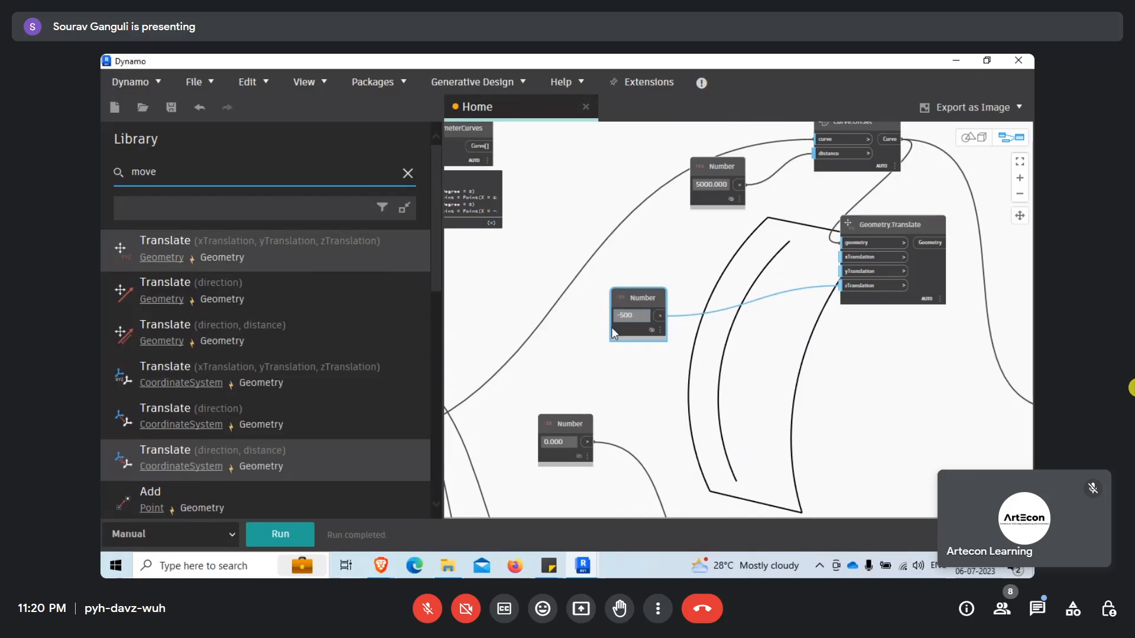
{"action": "left_click", "coordinate": [287, 534]}
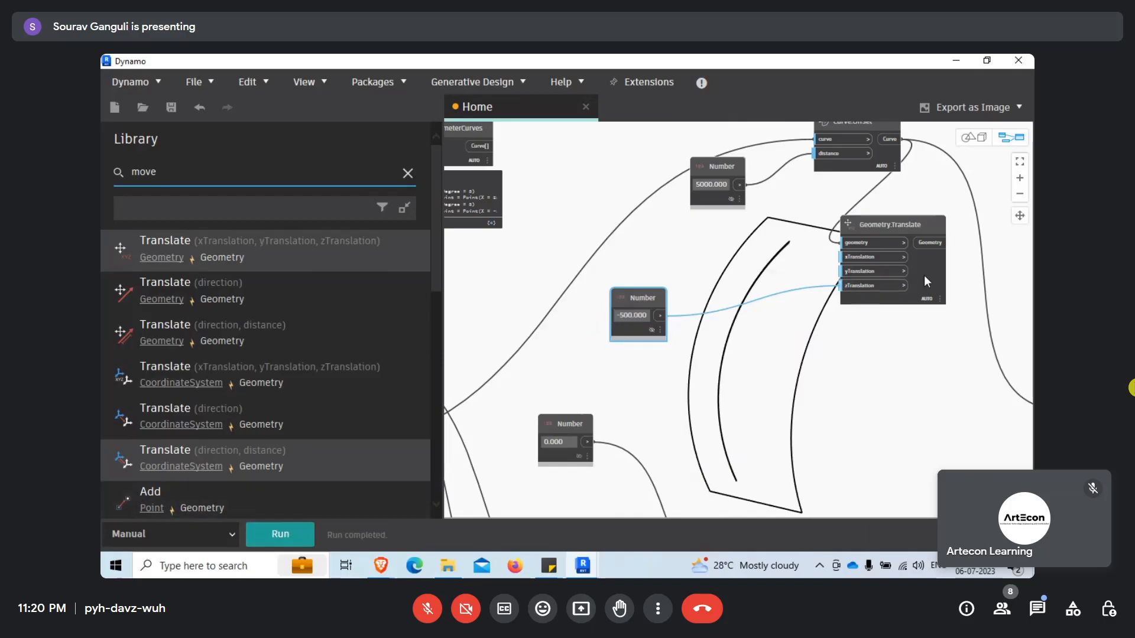
Wire Geometry.Translate's Geometry output into ModelCurve.ByCurve's curve input in place of Curve.Offset's and run the graph
{"action": "mouse_move", "coordinate": [927, 274]}
{"action": "left_click", "coordinate": [923, 243]}
{"action": "scroll", "coordinate": [913, 205], "scroll_direction": "down", "scroll_amount": 5}
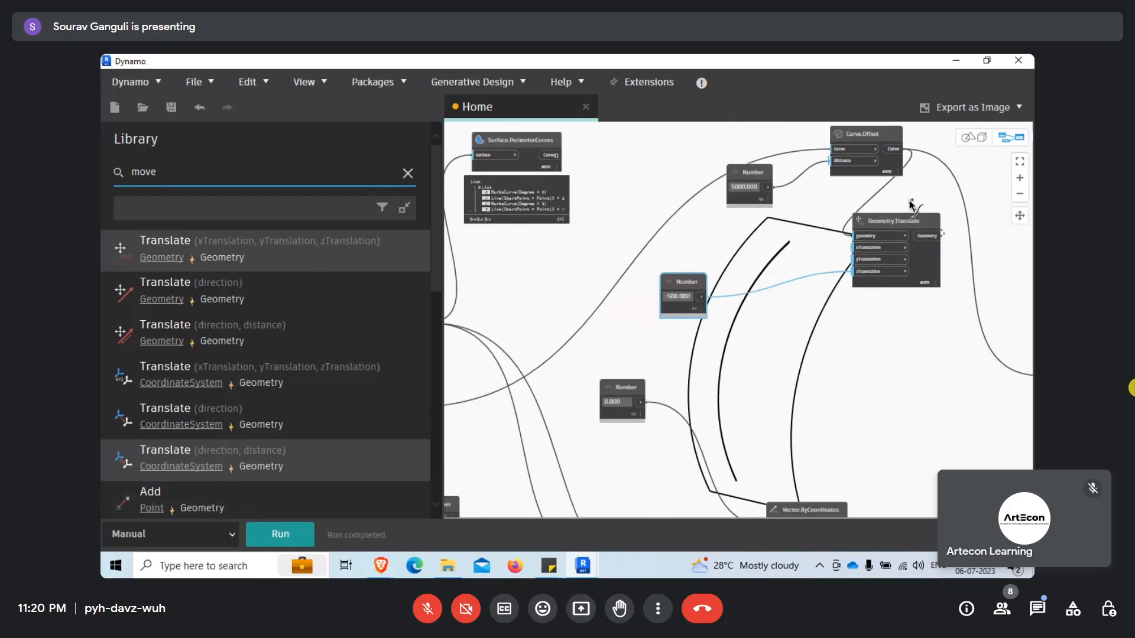
{"action": "middle_click_drag", "start_coordinate": [914, 207], "coordinate": [857, 156]}
{"action": "left_click", "coordinate": [937, 262]}
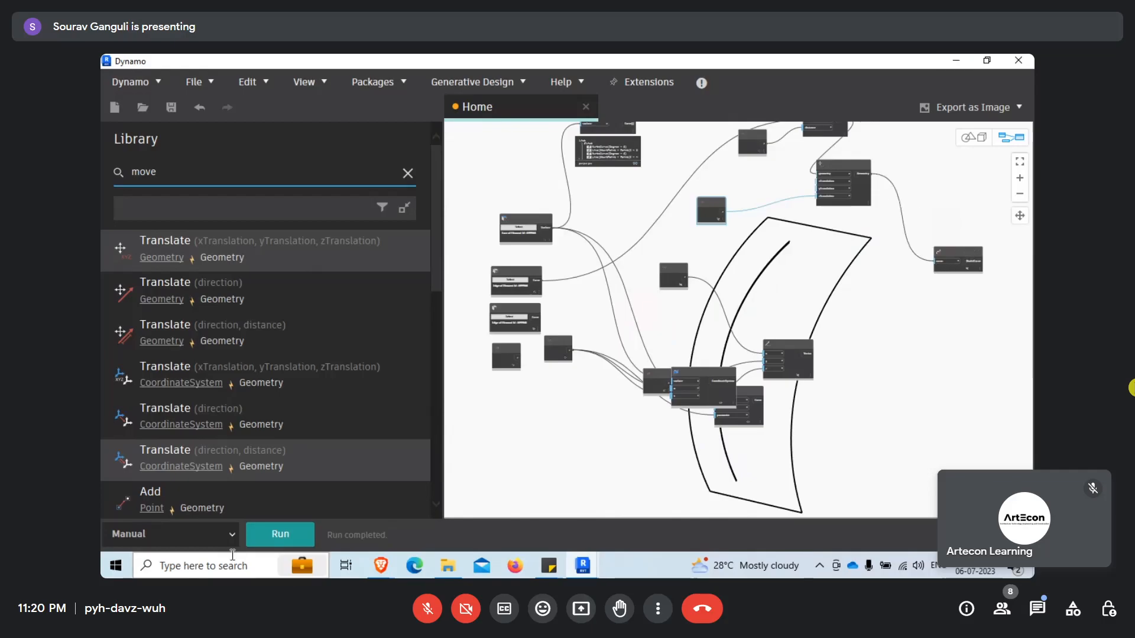
Switch to Revit, inspect the translated model line within the floor from several angles, and return to Dynamo
{"action": "left_click", "coordinate": [957, 61]}
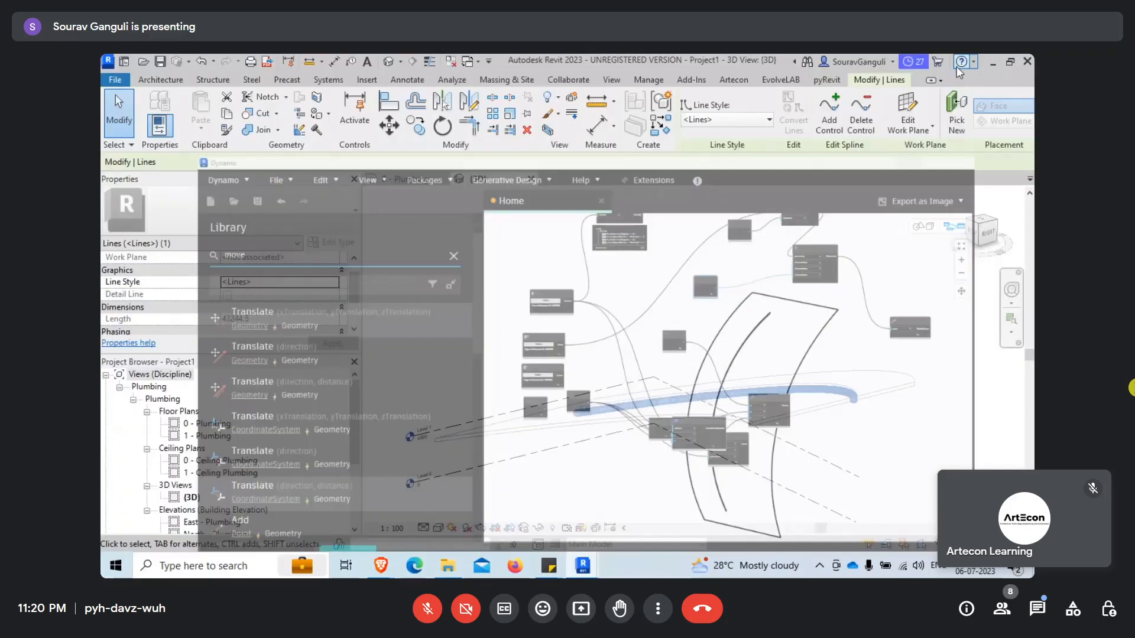
{"action": "left_click", "coordinate": [875, 448]}
{"action": "middle_click_drag", "start_coordinate": [875, 447], "coordinate": [861, 410], "text": "shift"}
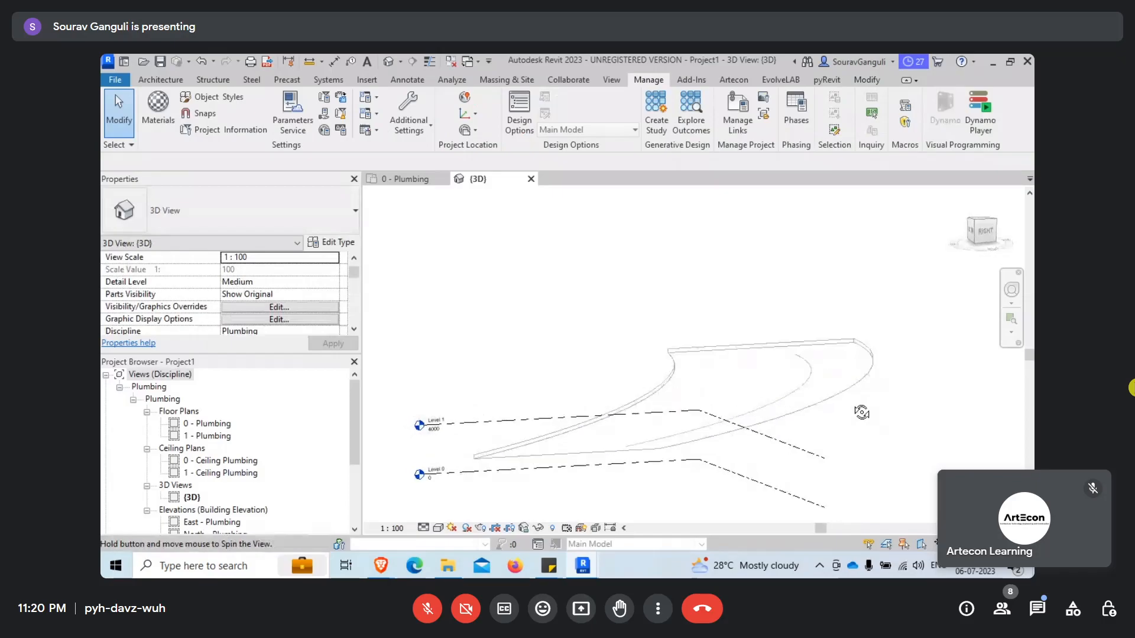
{"action": "left_click", "coordinate": [805, 370]}
{"action": "mouse_move", "coordinate": [805, 370]}
{"action": "middle_mouse_down", "text": "shift"}
{"action": "mouse_move", "coordinate": [809, 394]}
{"action": "mouse_move", "coordinate": [780, 370]}
{"action": "mouse_move", "coordinate": [810, 354]}
{"action": "middle_mouse_up", "text": "shift"}
{"action": "scroll", "coordinate": [779, 224], "scroll_direction": "down", "scroll_amount": 5}
{"action": "left_click", "coordinate": [857, 292]}
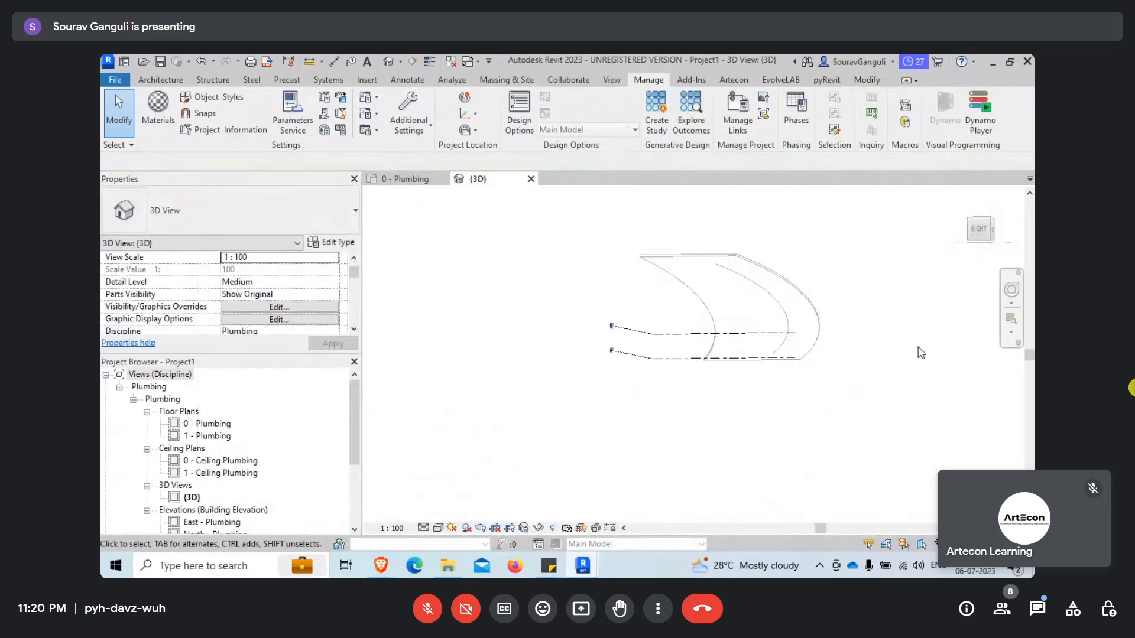
{"action": "mouse_move", "coordinate": [585, 567]}
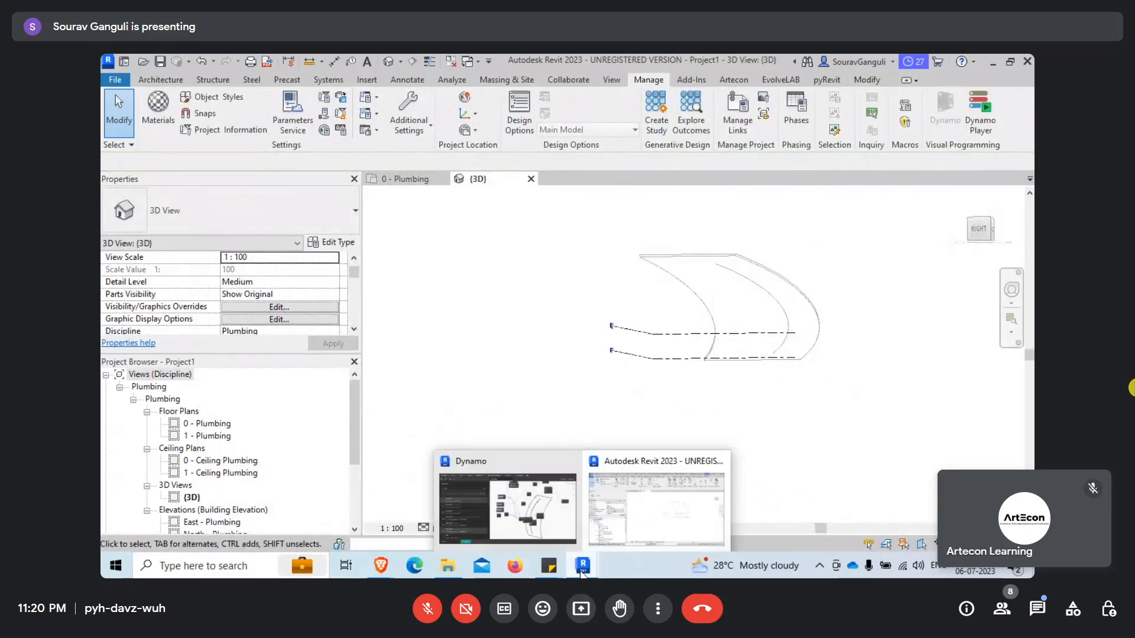
{"action": "left_click", "coordinate": [507, 507]}
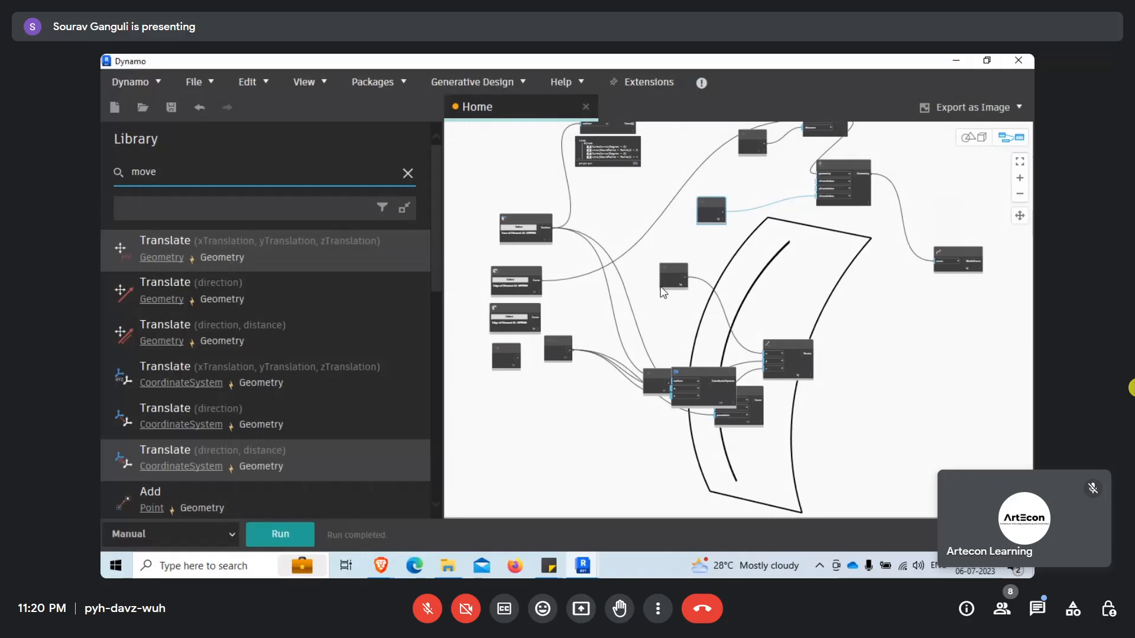
{"action": "scroll", "coordinate": [796, 279], "scroll_direction": "up", "scroll_amount": 3}
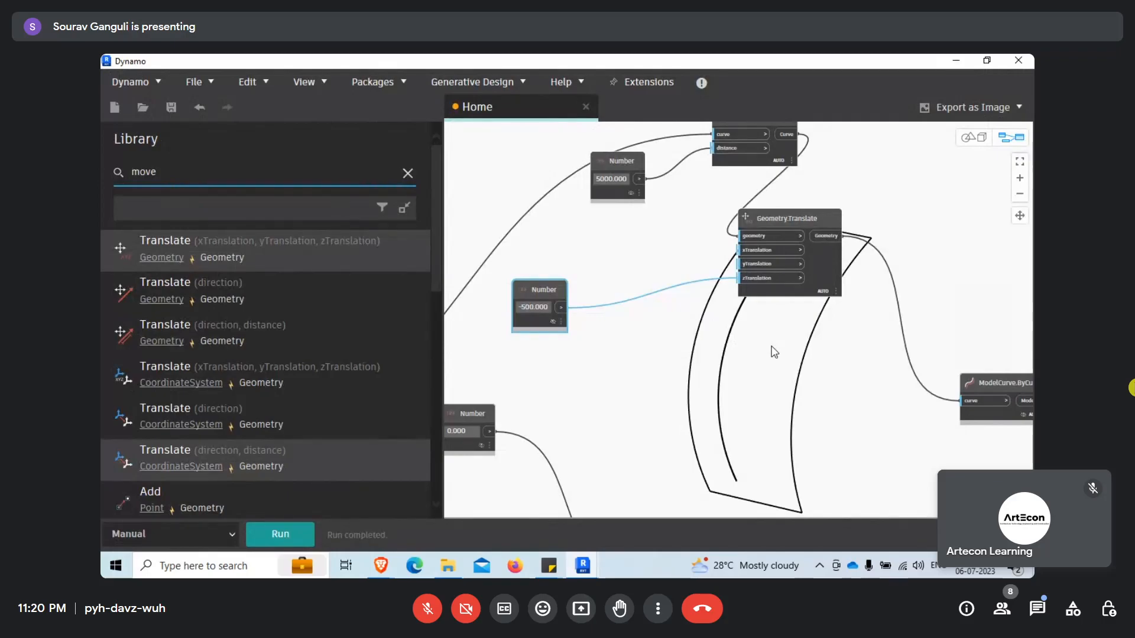
{"action": "scroll", "coordinate": [809, 265], "scroll_direction": "up", "scroll_amount": 2}
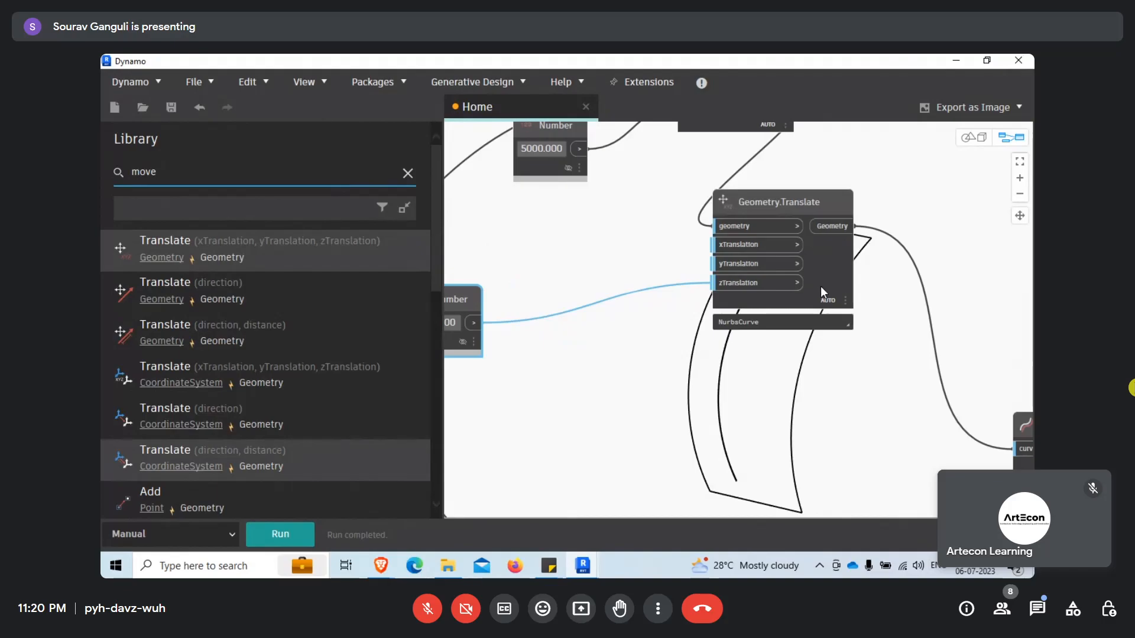
{"action": "scroll", "coordinate": [847, 321], "scroll_direction": "down", "scroll_amount": 3}
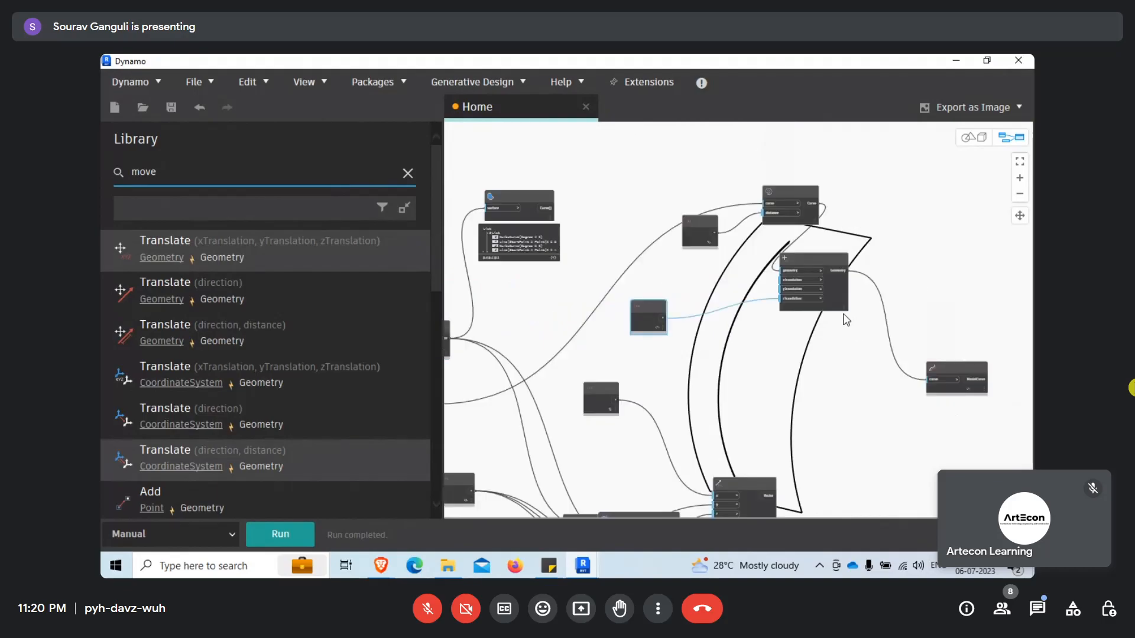
{"action": "scroll", "coordinate": [839, 319], "scroll_direction": "down", "scroll_amount": 2}
{"action": "scroll", "coordinate": [662, 359], "scroll_direction": "up", "scroll_amount": 2}
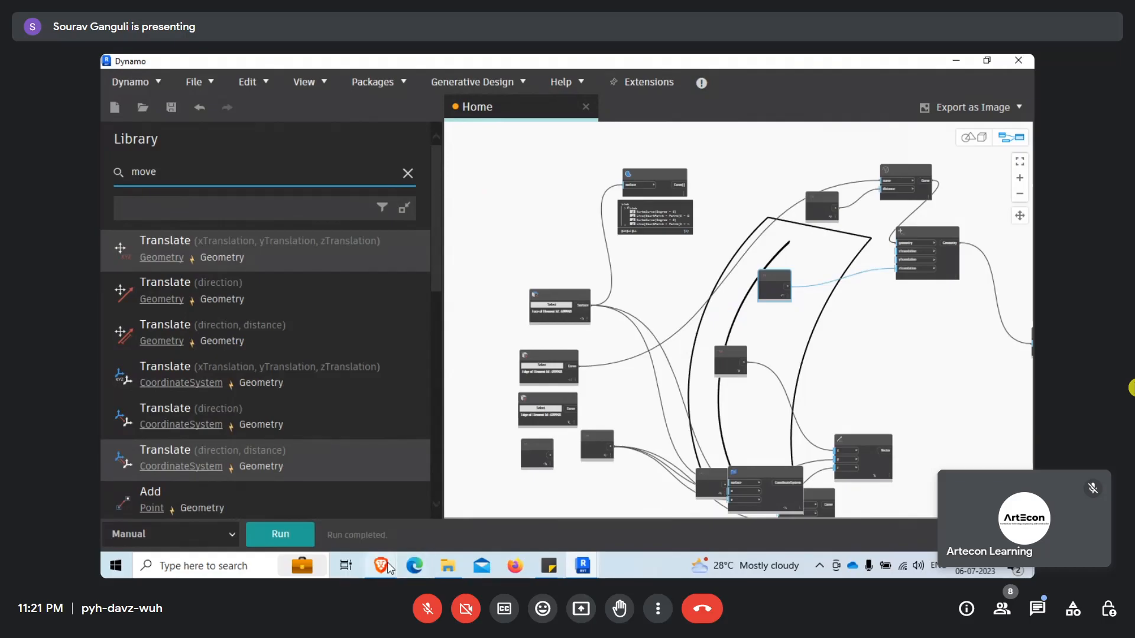
Switch to the Google Meet call in the Brave browser and stop presenting the screen
{"action": "mouse_move", "coordinate": [388, 568]}
{"action": "left_click", "coordinate": [346, 530]}
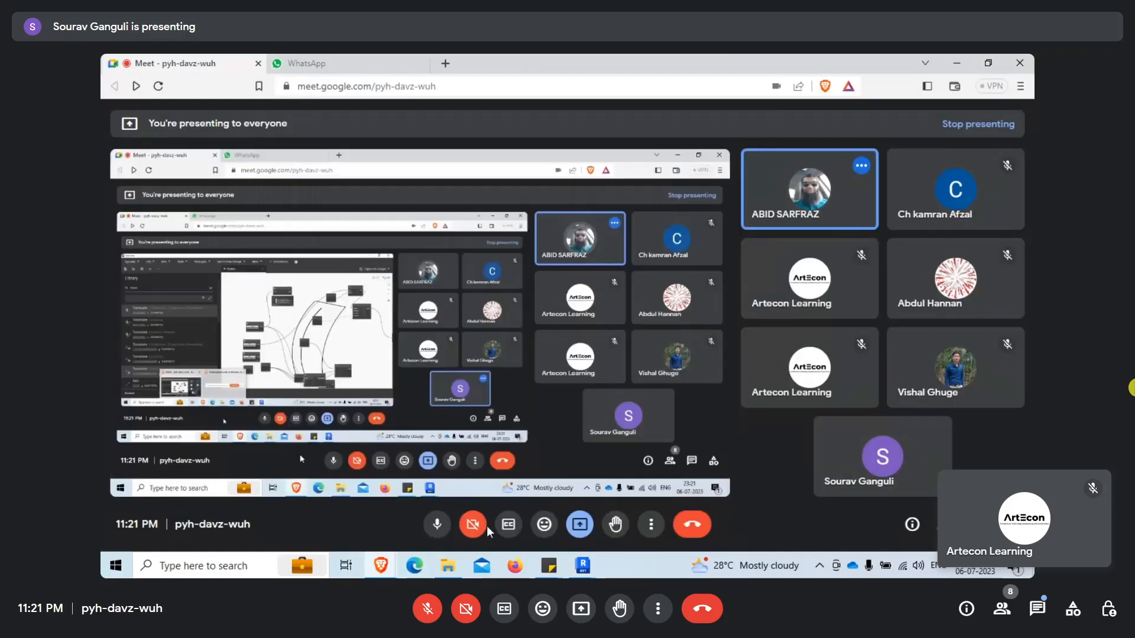
{"action": "left_click", "coordinate": [580, 525]}
{"action": "left_click", "coordinate": [651, 476]}
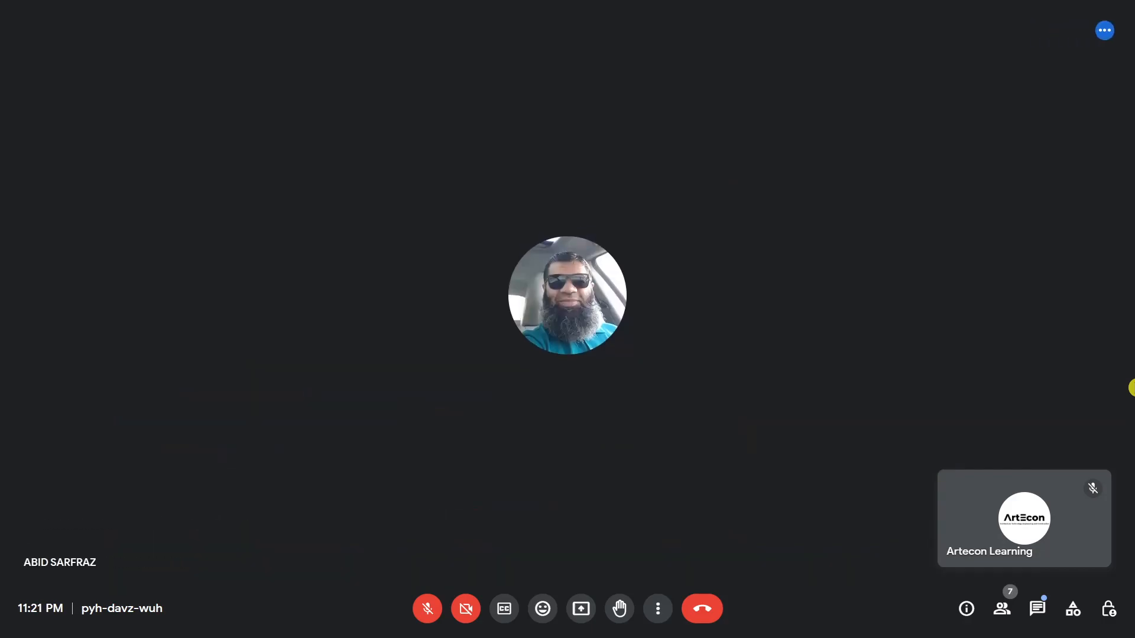